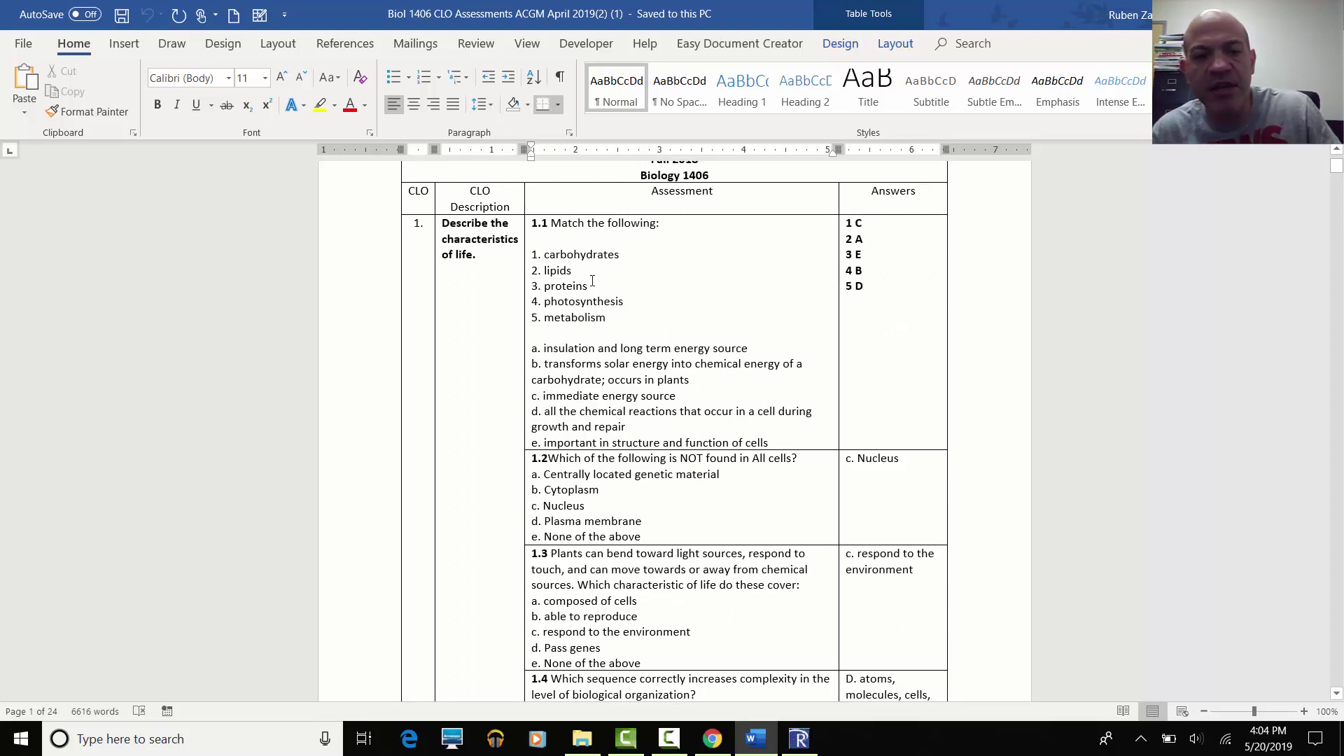
# Select and copy the CLO 1 number, description and assessment questions 1.1 through 1.10 from the table, leaving out the Answers column.
pyautogui.scroll(2, 598, 351)
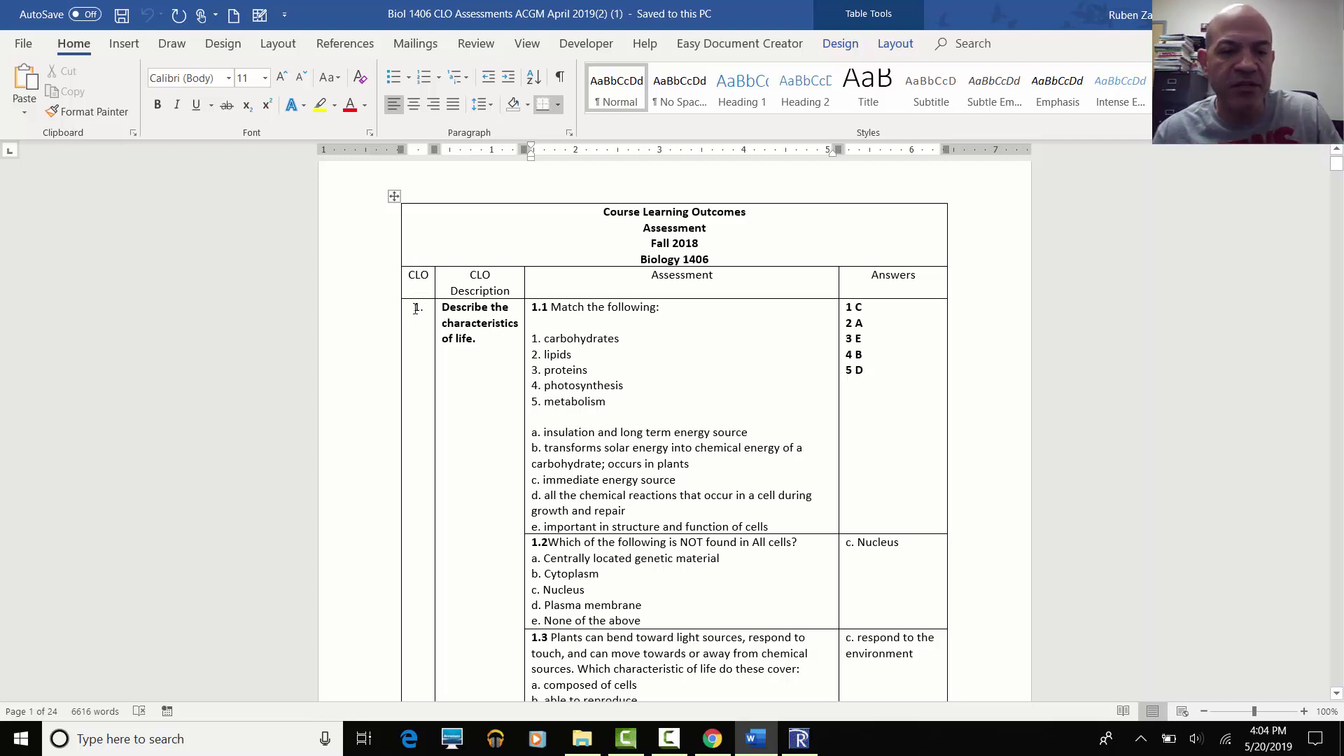
pyautogui.click(415, 308)
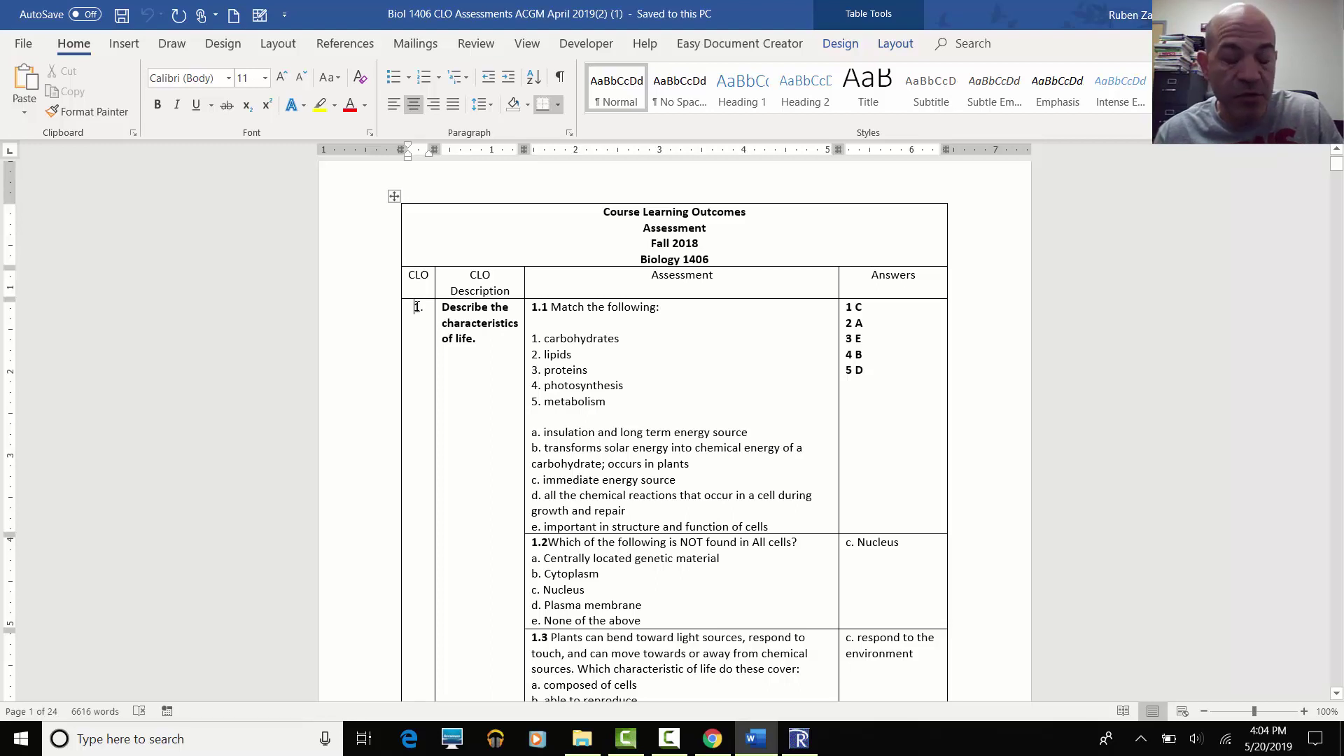
pyautogui.moveTo(418, 305); pyautogui.dragTo(555, 329)
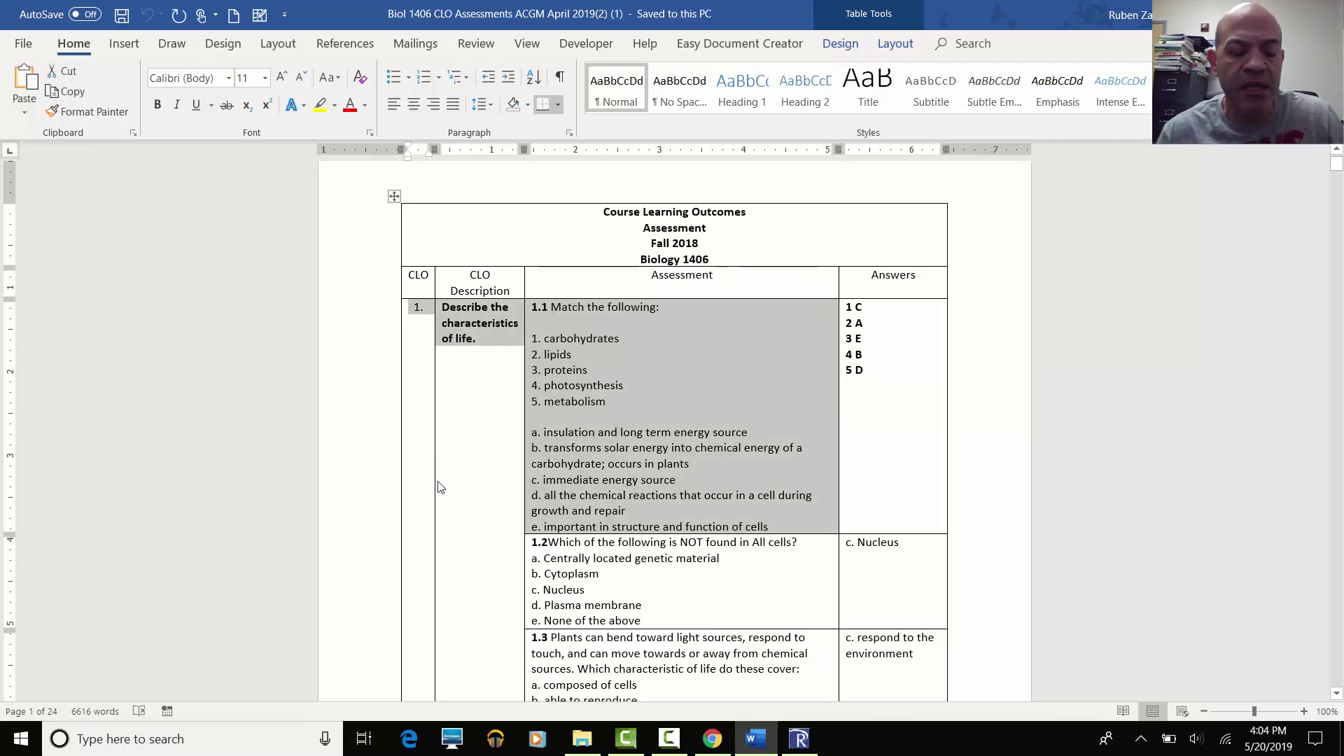
pyautogui.hotkey('shift', 'Down')
pyautogui.hotkey('shift', 'Down')
pyautogui.hotkey('shift', 'Down')
pyautogui.hotkey('shift', 'Down')
pyautogui.hotkey('shift', 'Down')
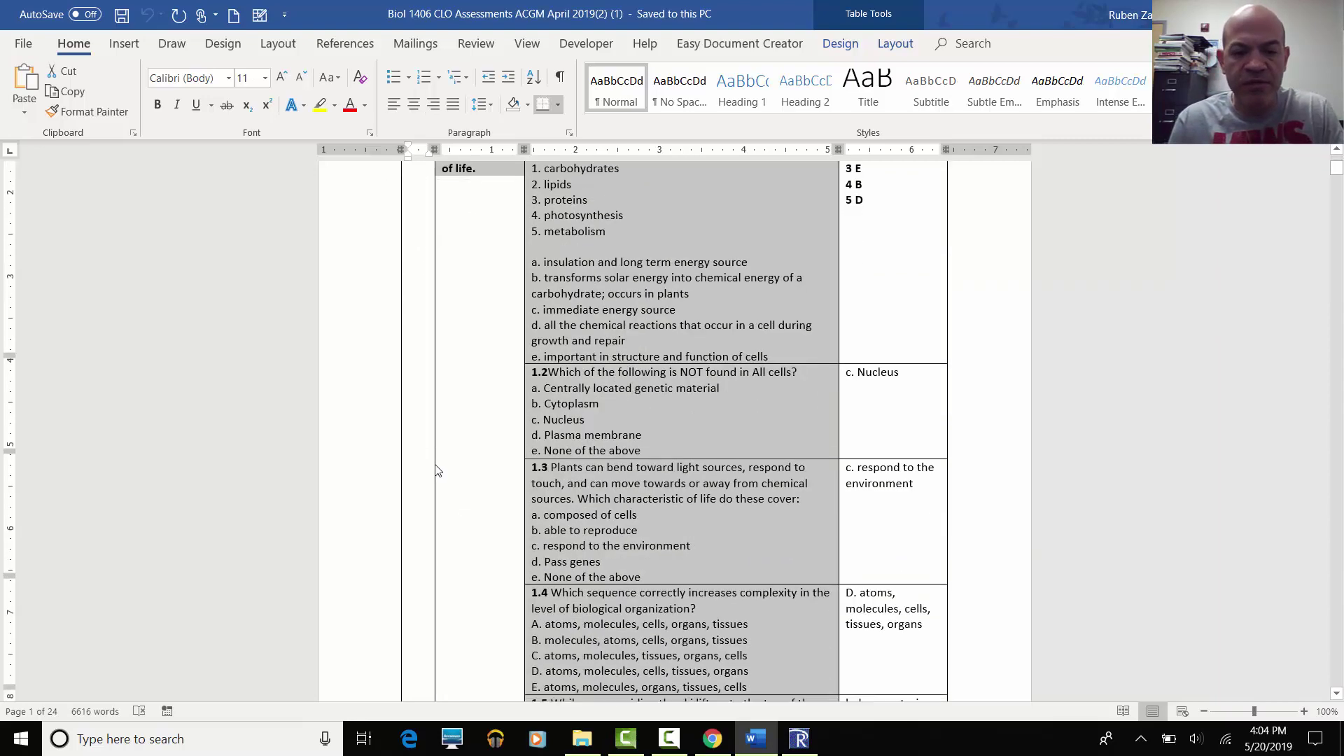
pyautogui.hotkey('shift', 'Down')
pyautogui.hotkey('shift', 'Down')
pyautogui.hotkey('shift', 'Down')
pyautogui.hotkey('shift', 'Down')
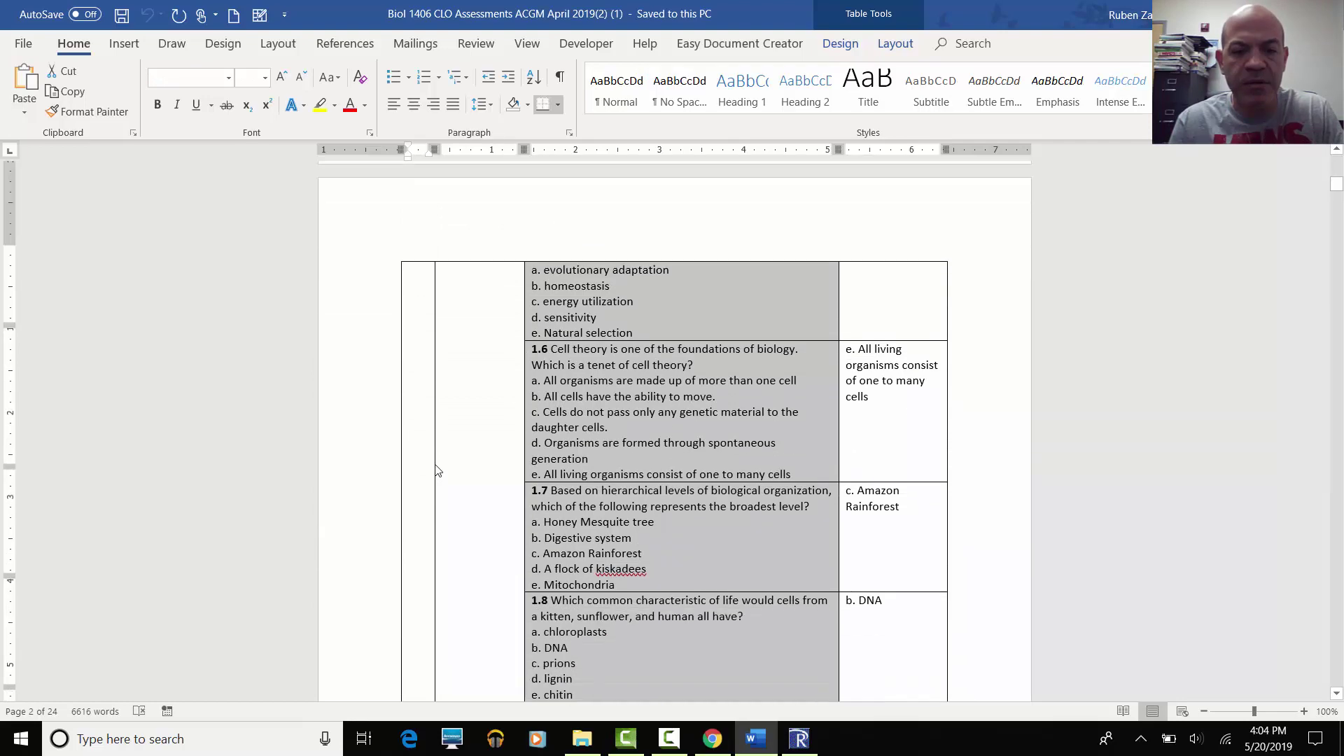
pyautogui.hotkey('shift', 'Down')
pyautogui.hotkey('shift', 'Down')
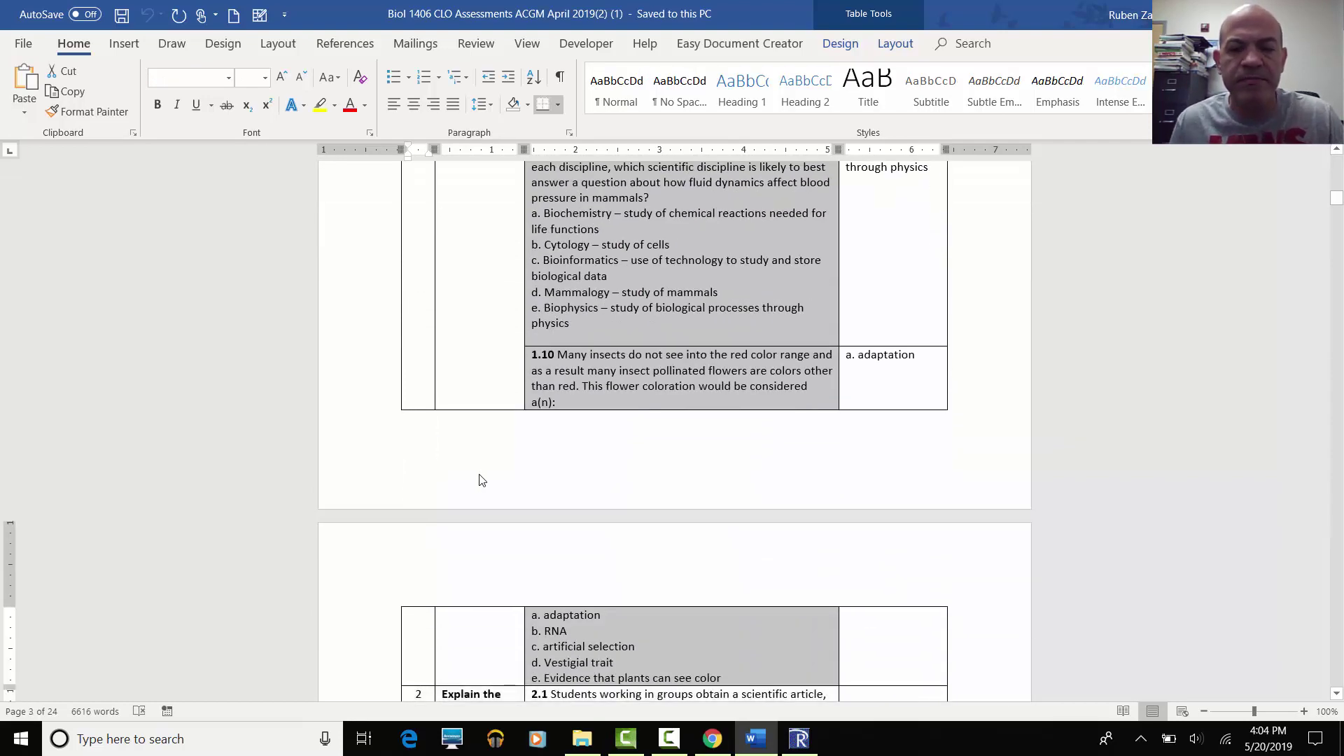
pyautogui.scroll(5, 481, 476)
pyautogui.scroll(5, 918, 341)
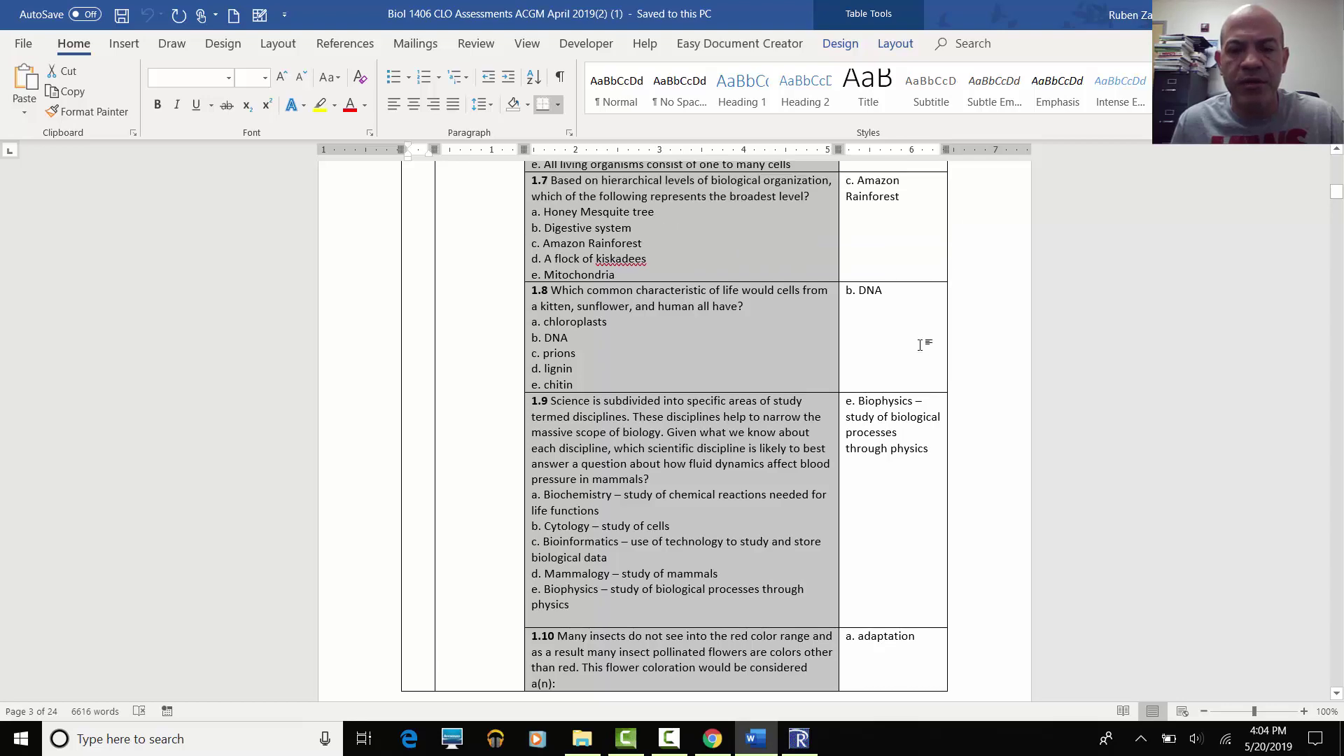
pyautogui.scroll(8, 914, 345)
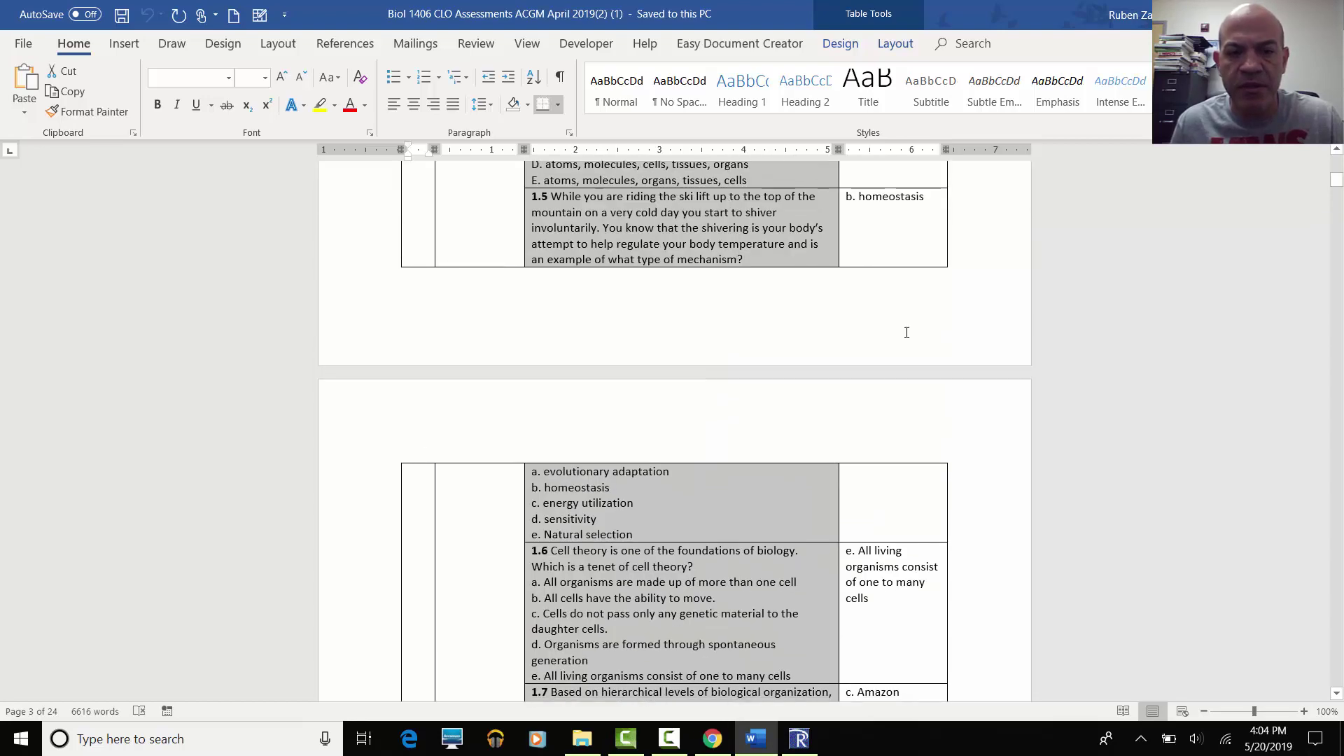
pyautogui.scroll(5, 896, 324)
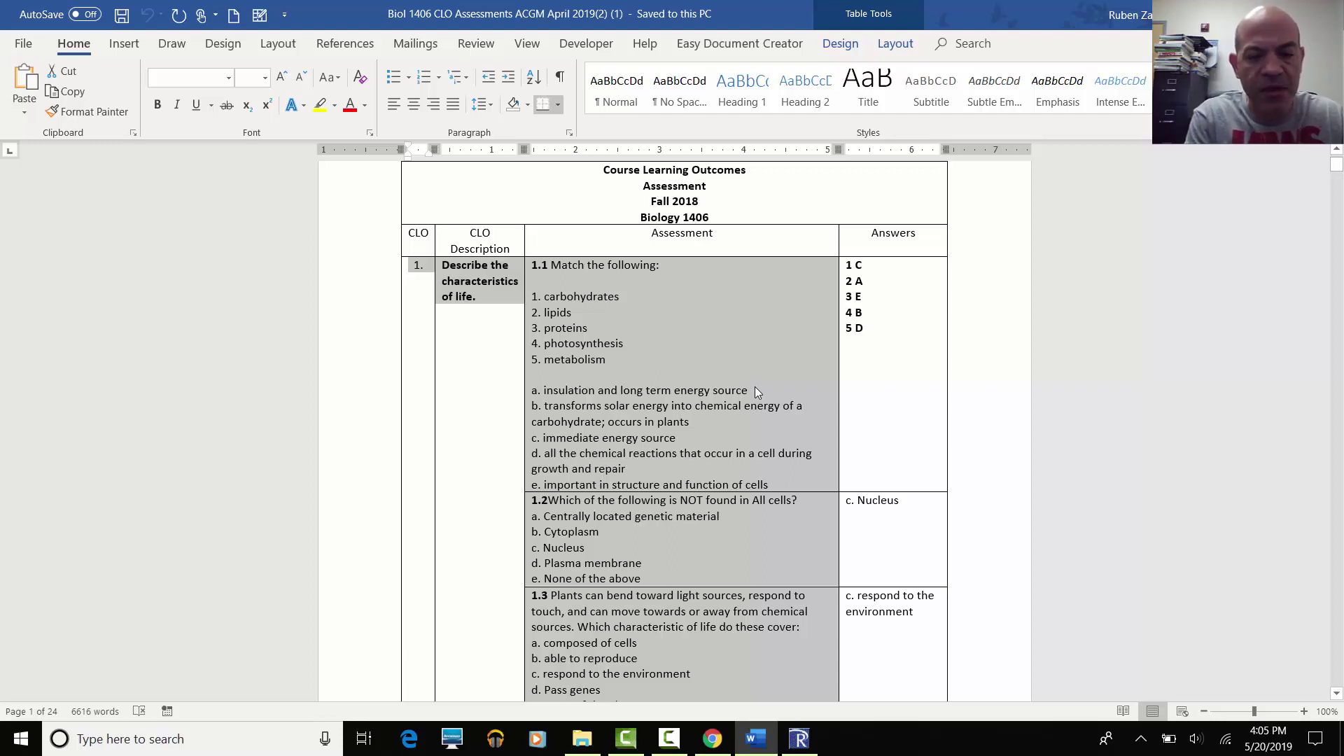
# Create a new blank document and paste the copied CLO 1 content as text only.
pyautogui.click(234, 15)
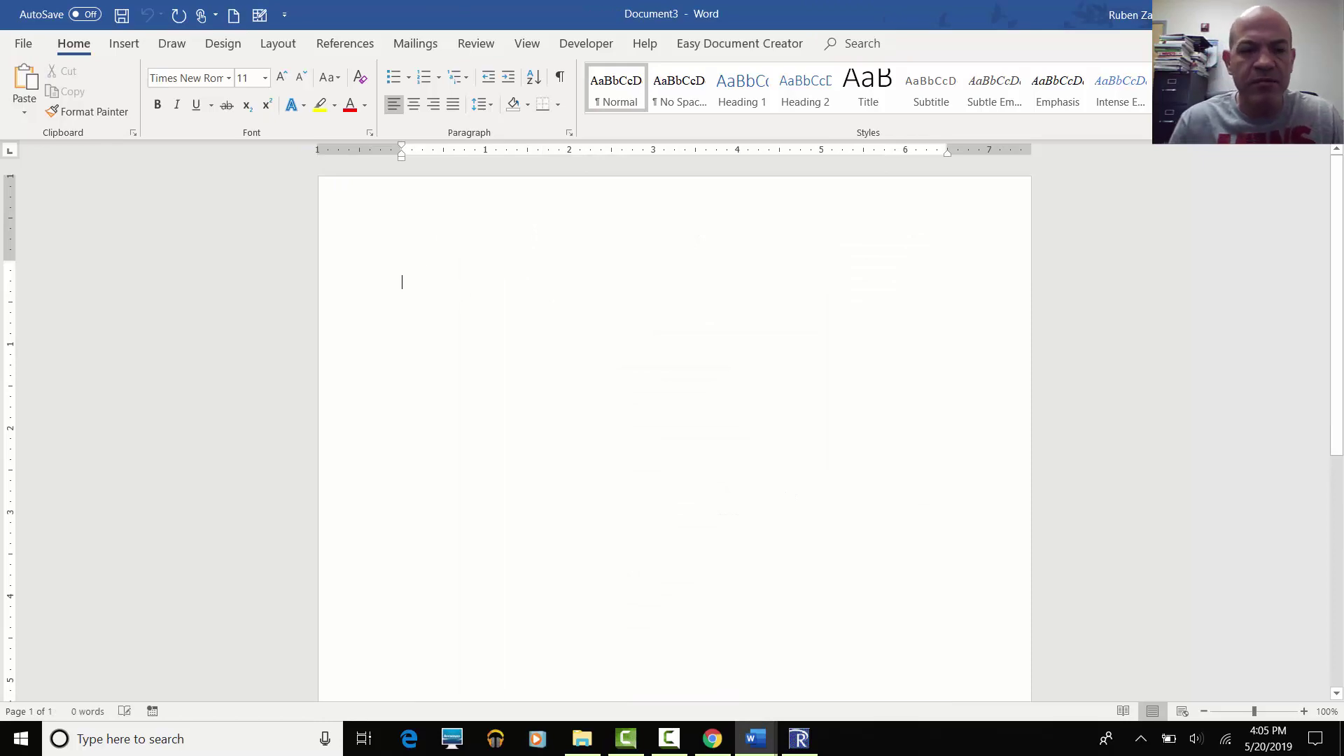
pyautogui.click(26, 112)
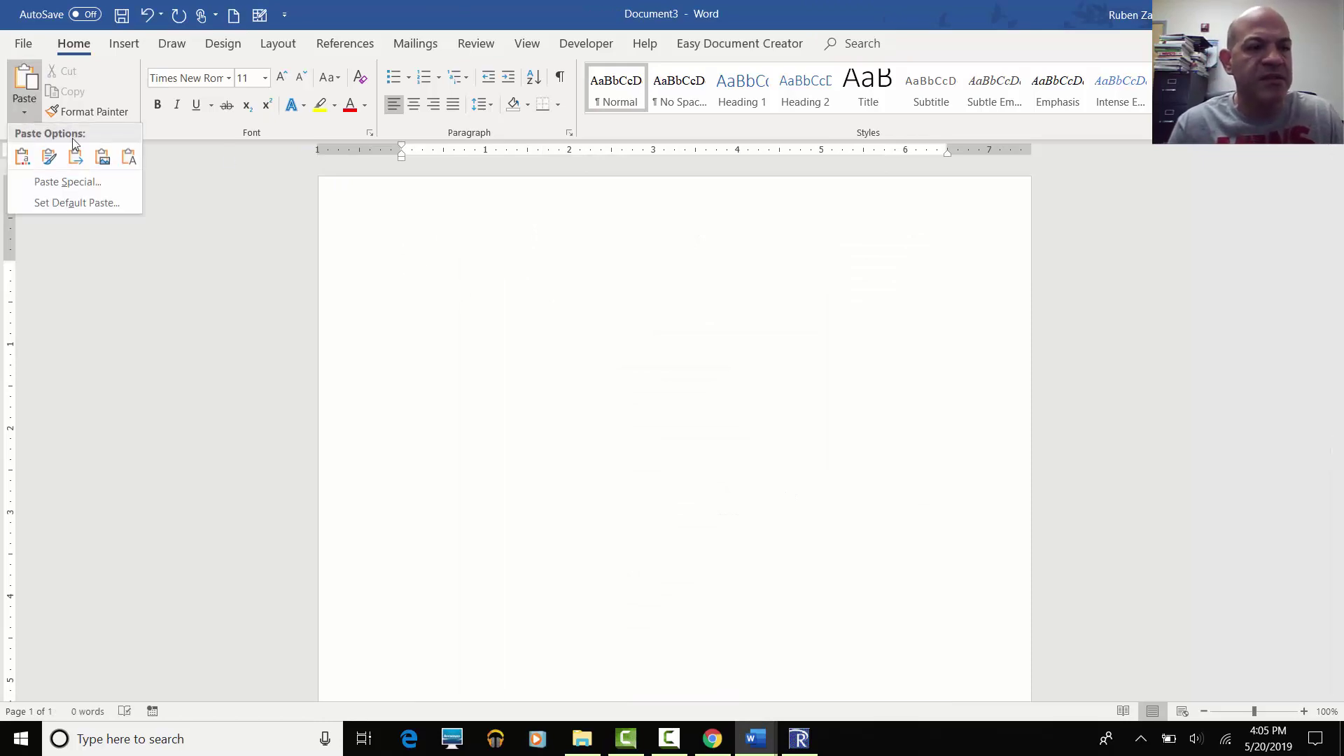
pyautogui.click(128, 157)
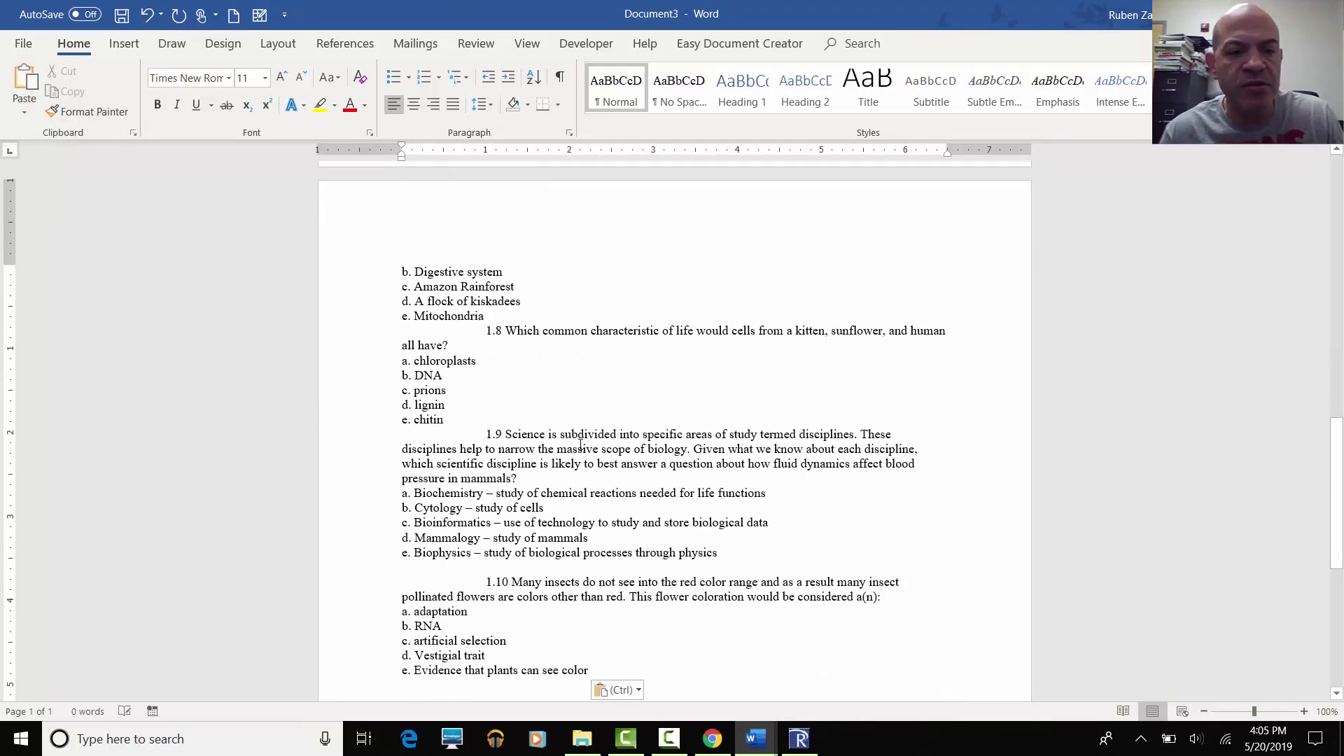
# Turn the leading "1." on the document's first line into the heading "BIOL 1406 CLO 1 Assessment Bank".
pyautogui.scroll(10, 580, 444)
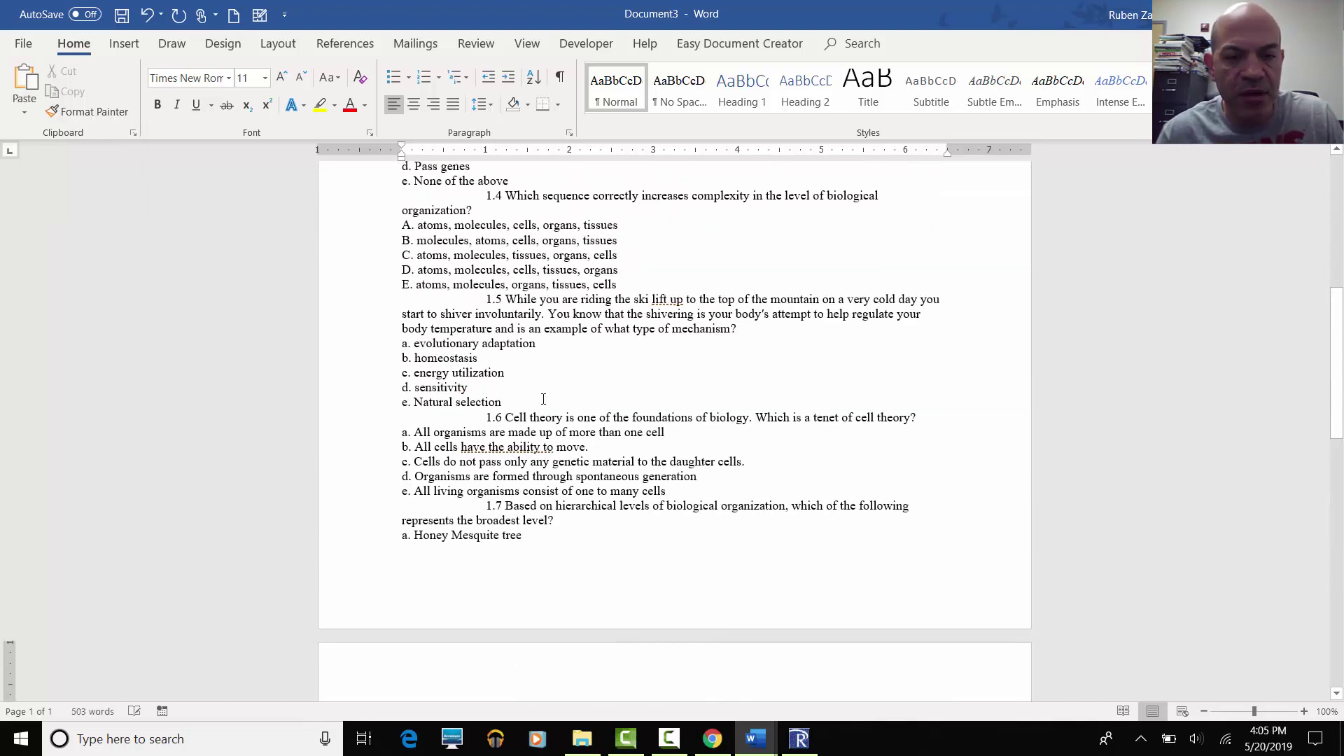
pyautogui.scroll(10, 543, 399)
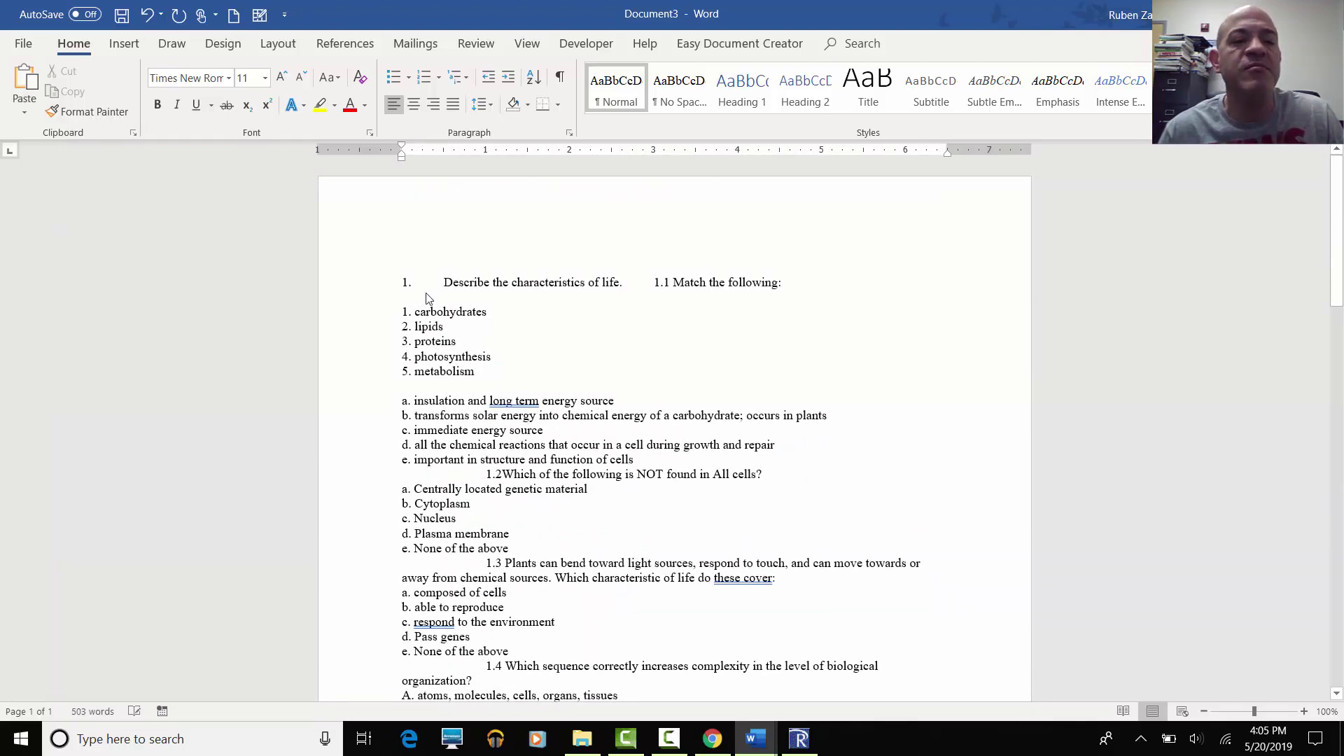
pyautogui.click(443, 283)
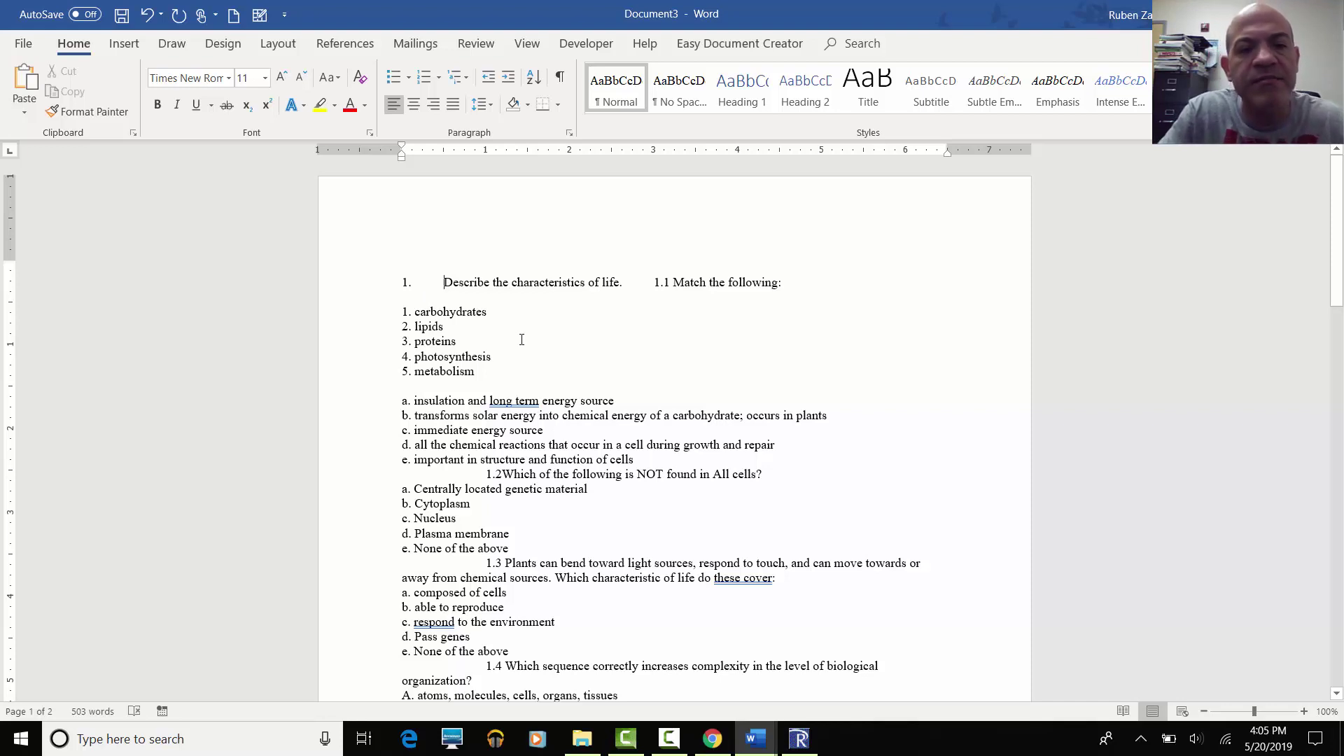
pyautogui.press('Left')
pyautogui.press('Left')
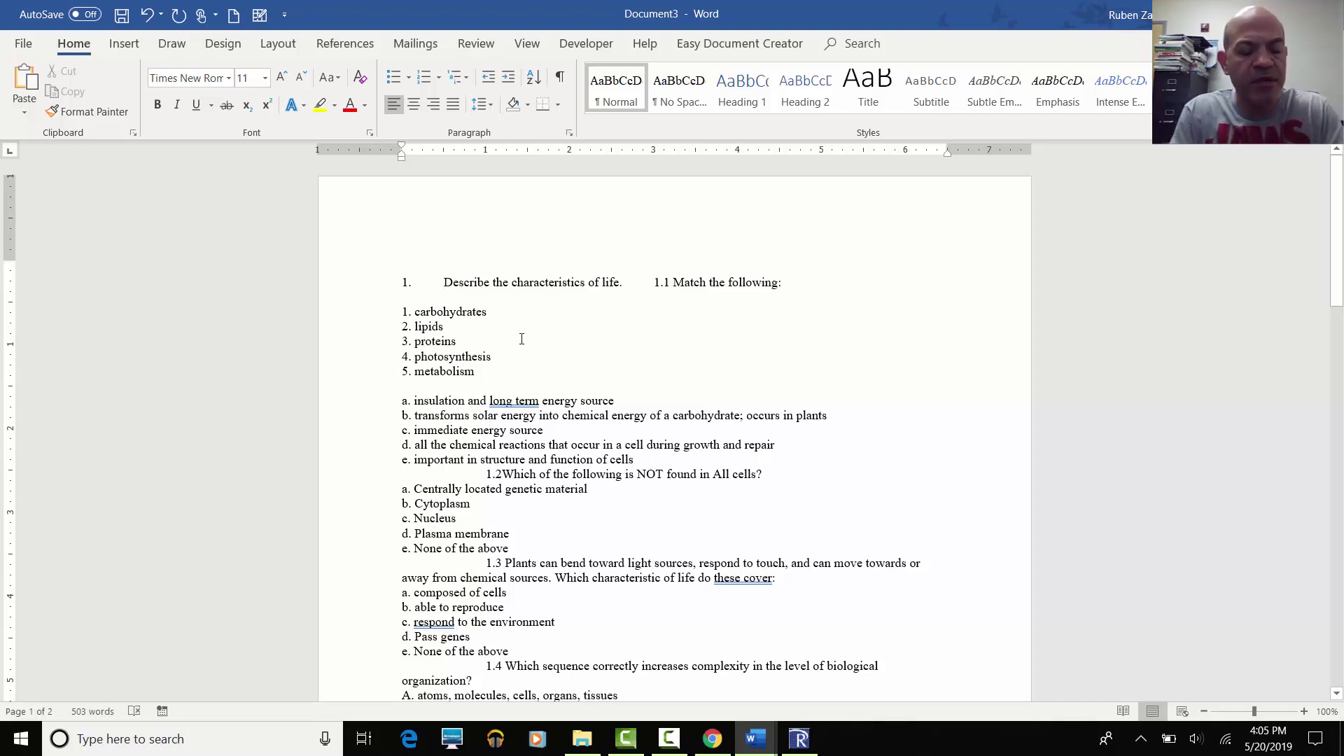
pyautogui.write('C')
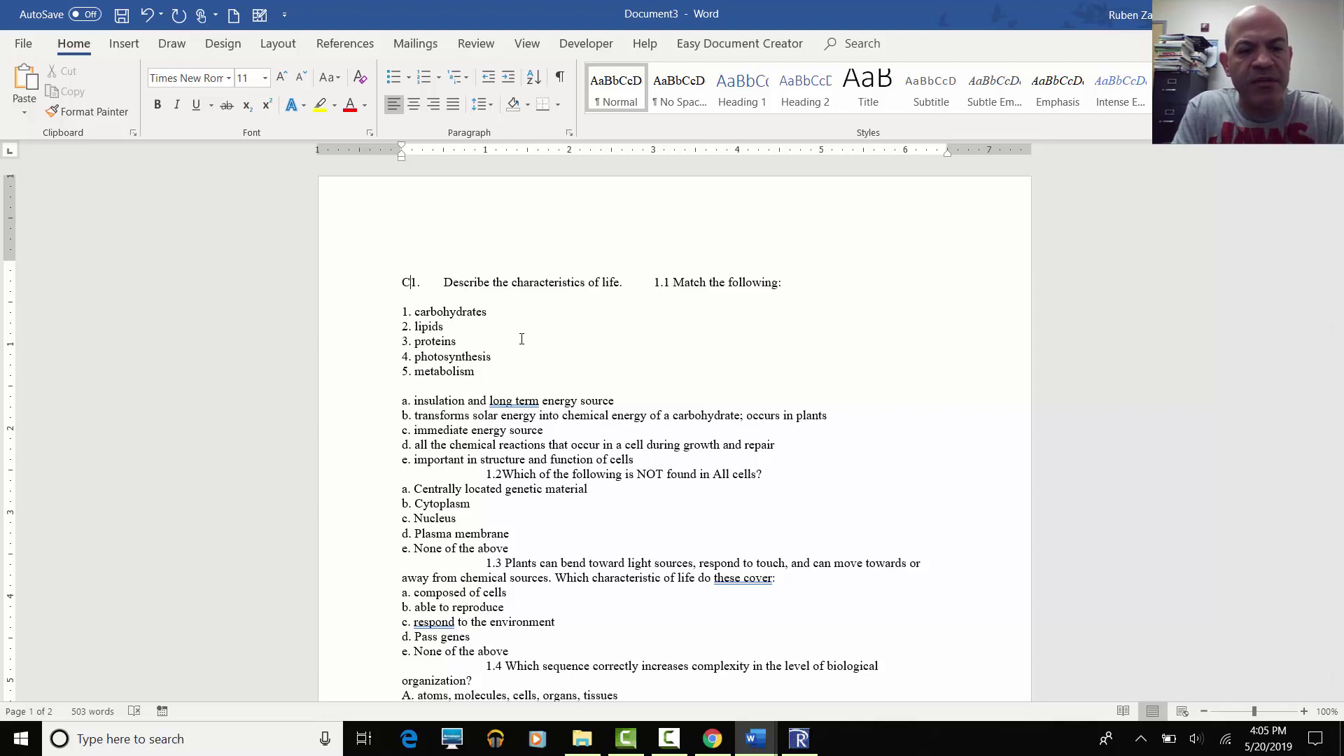
pyautogui.write('LO')
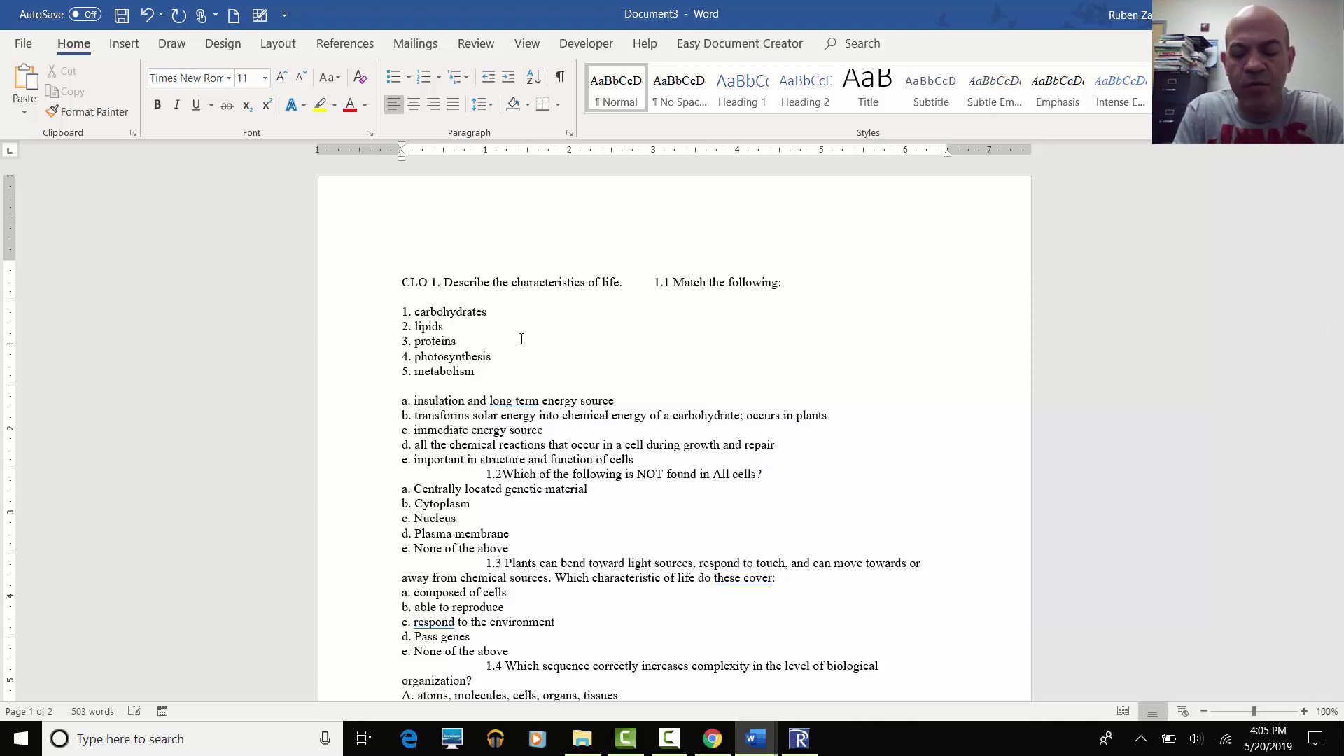
pyautogui.write(' BIOL 1')
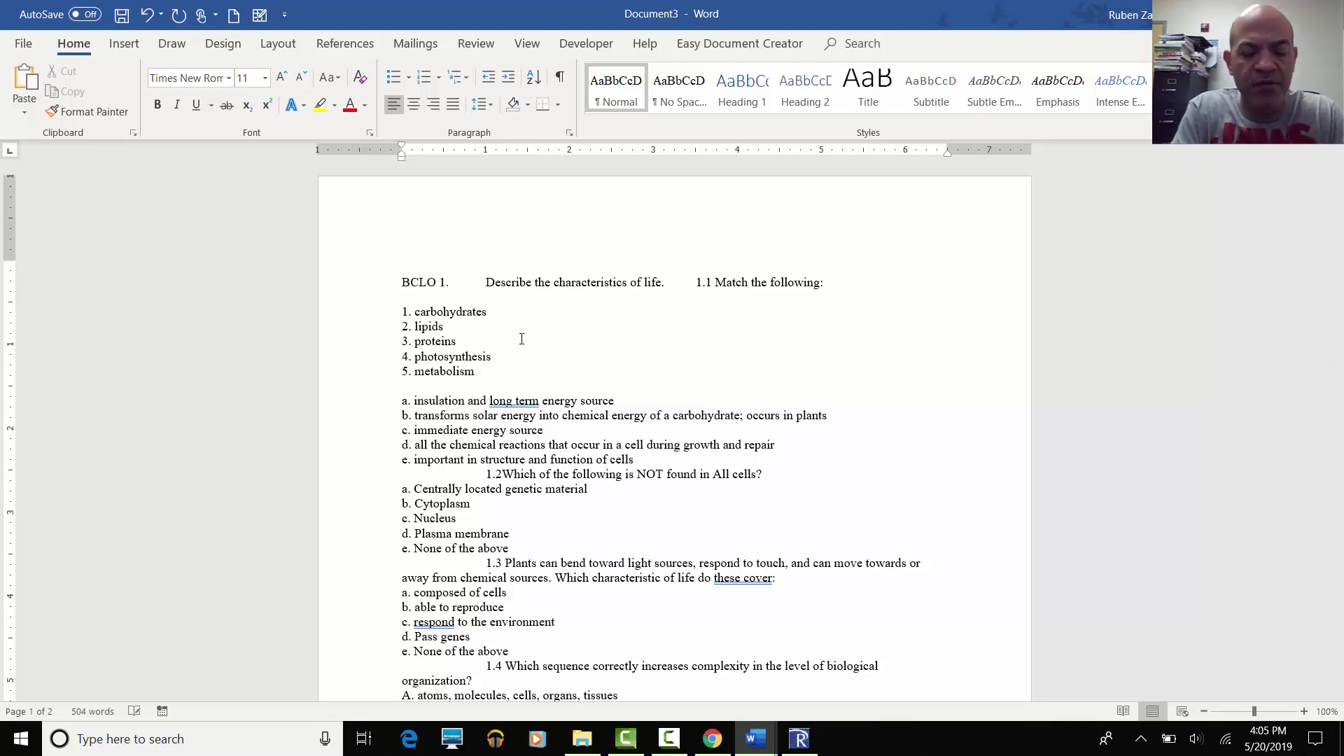
pyautogui.write('406')
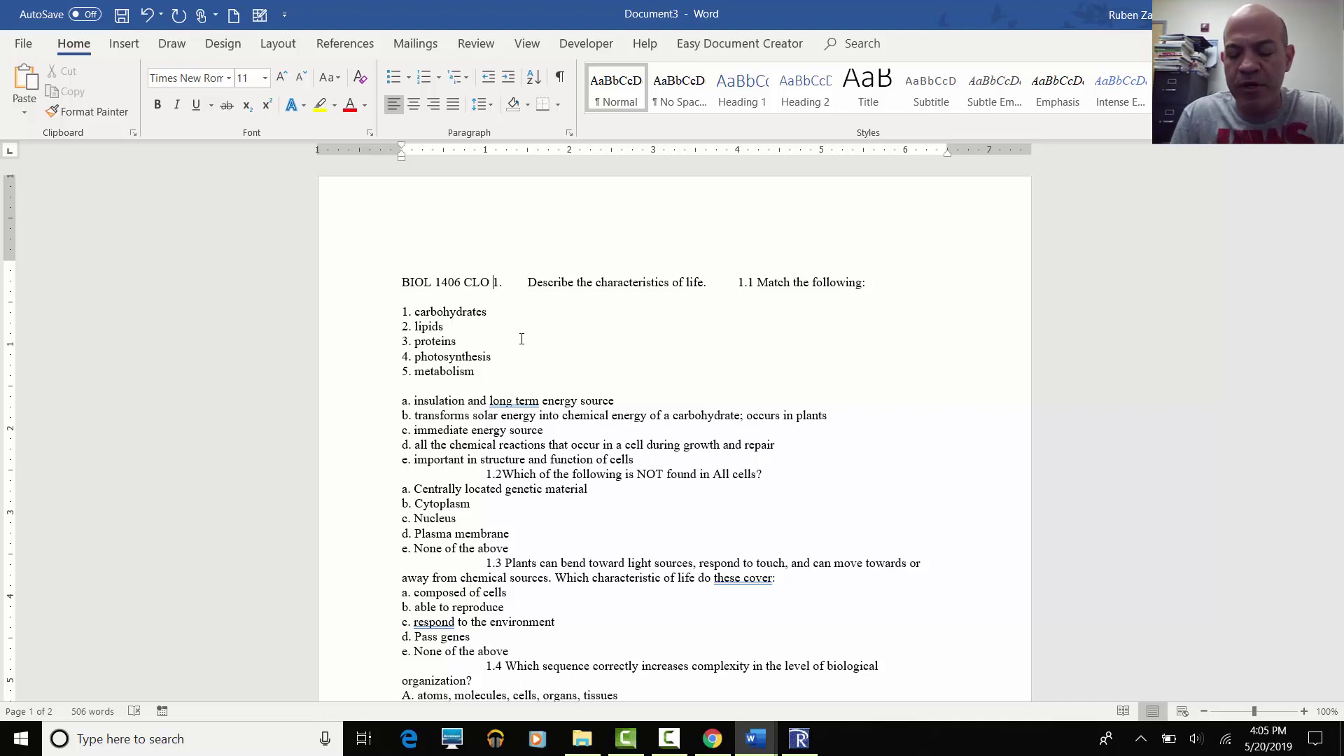
pyautogui.write(' Assess')
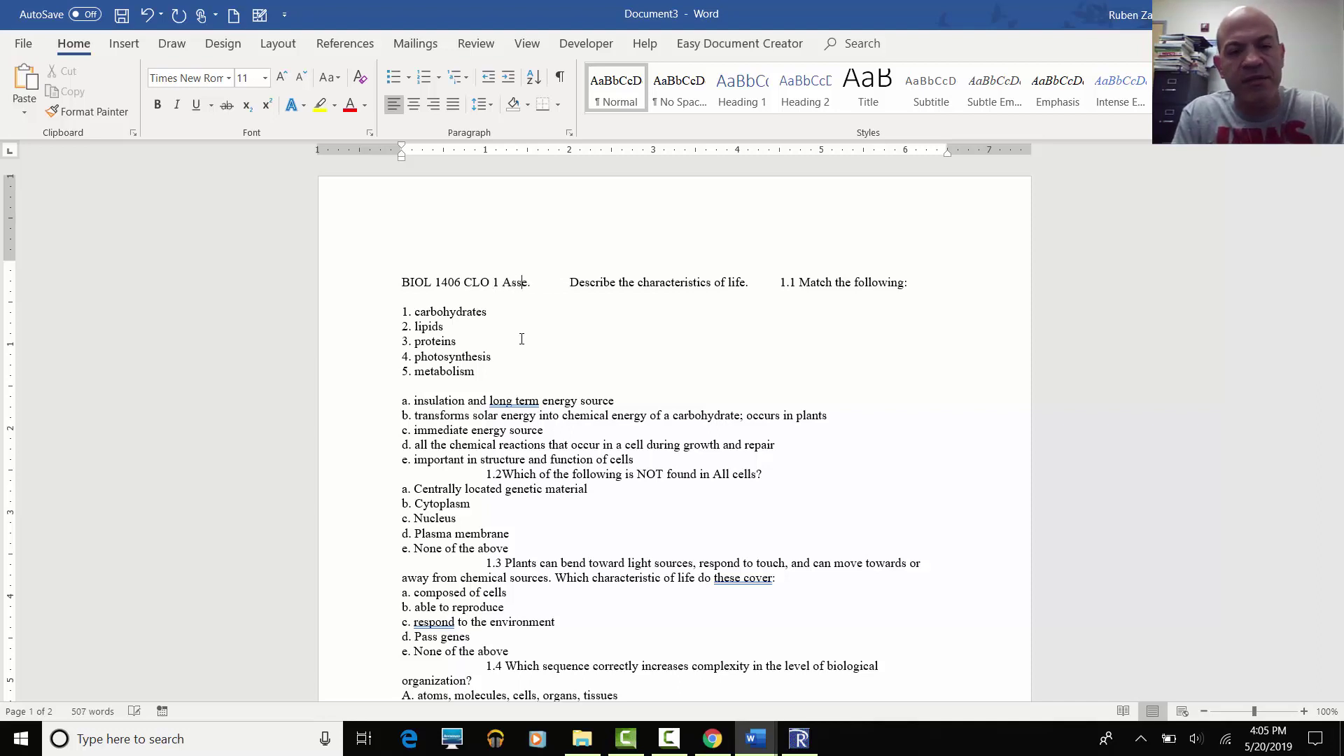
pyautogui.write('ment ')
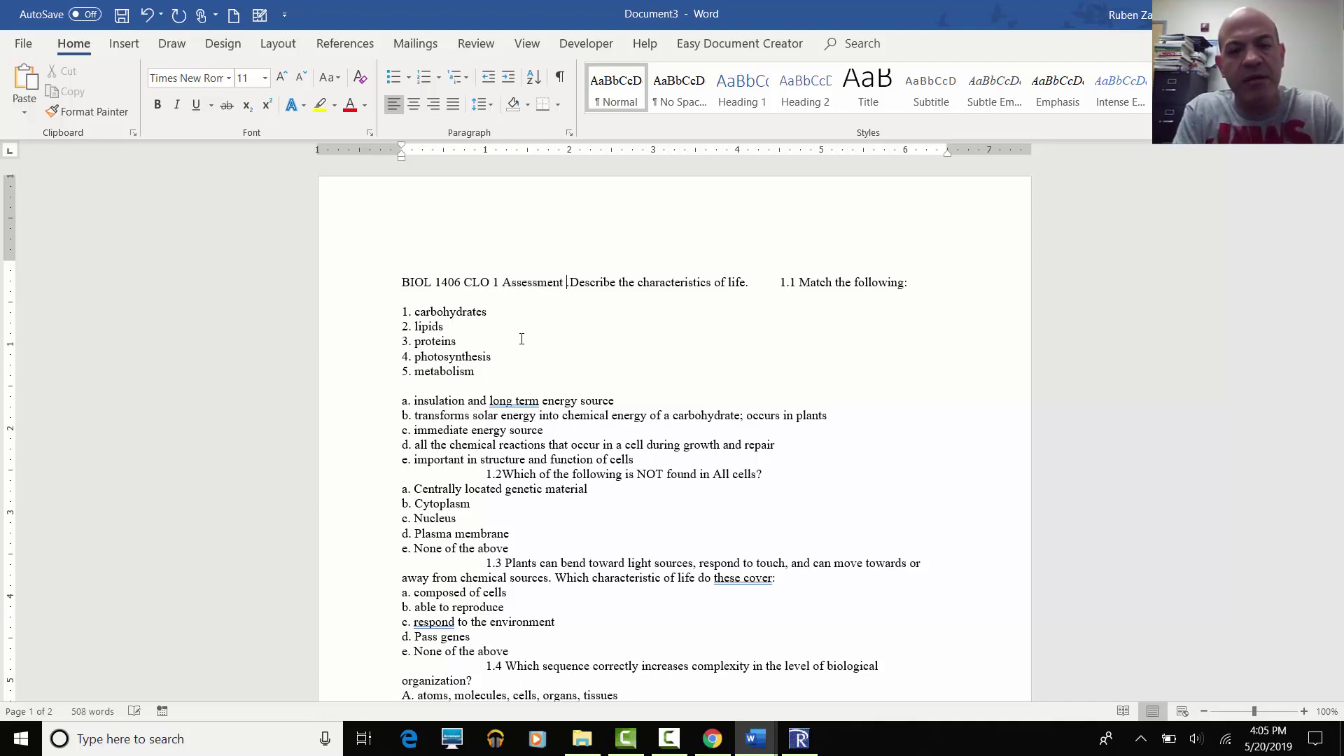
pyautogui.write('Bank')
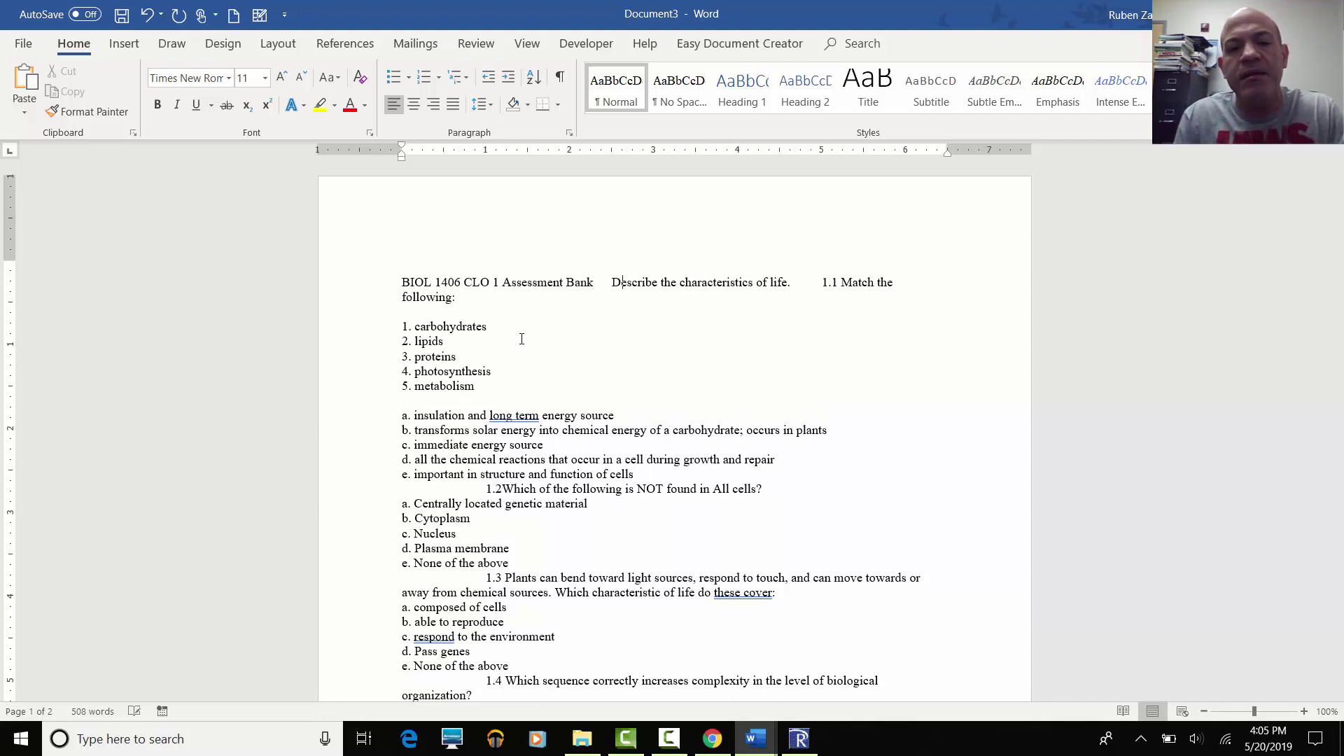
# Put "Describe the characteristics of life" on its own line below the heading and prefix it with "CLO 1".
pyautogui.press('BackSpace')
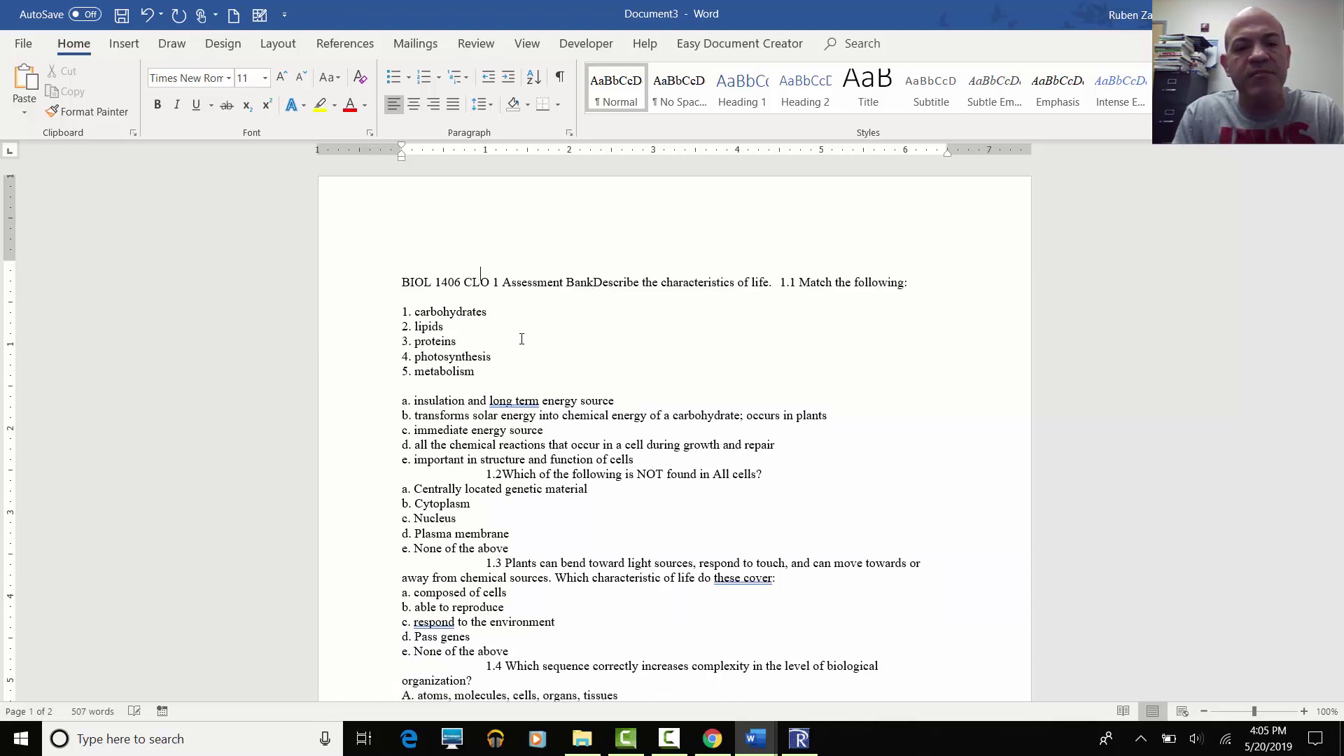
pyautogui.press('Home')
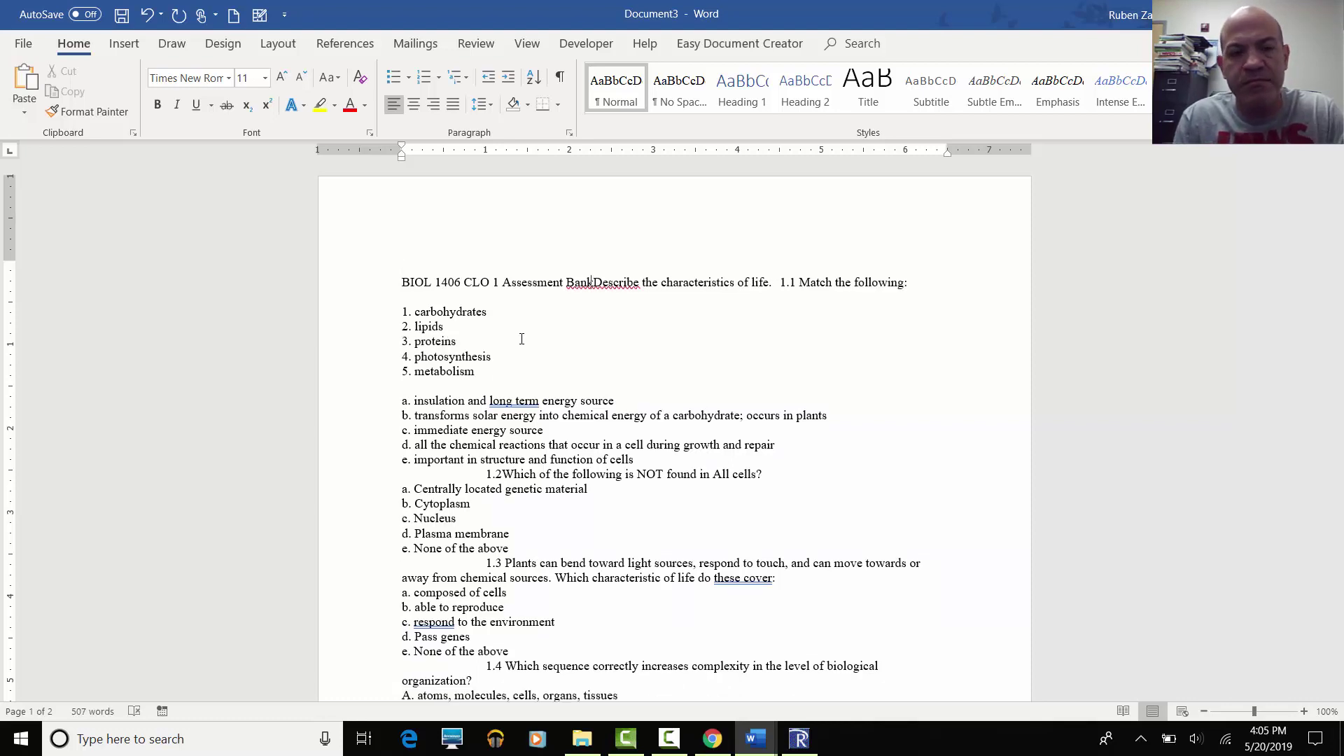
pyautogui.scroll(-1, 522, 339)
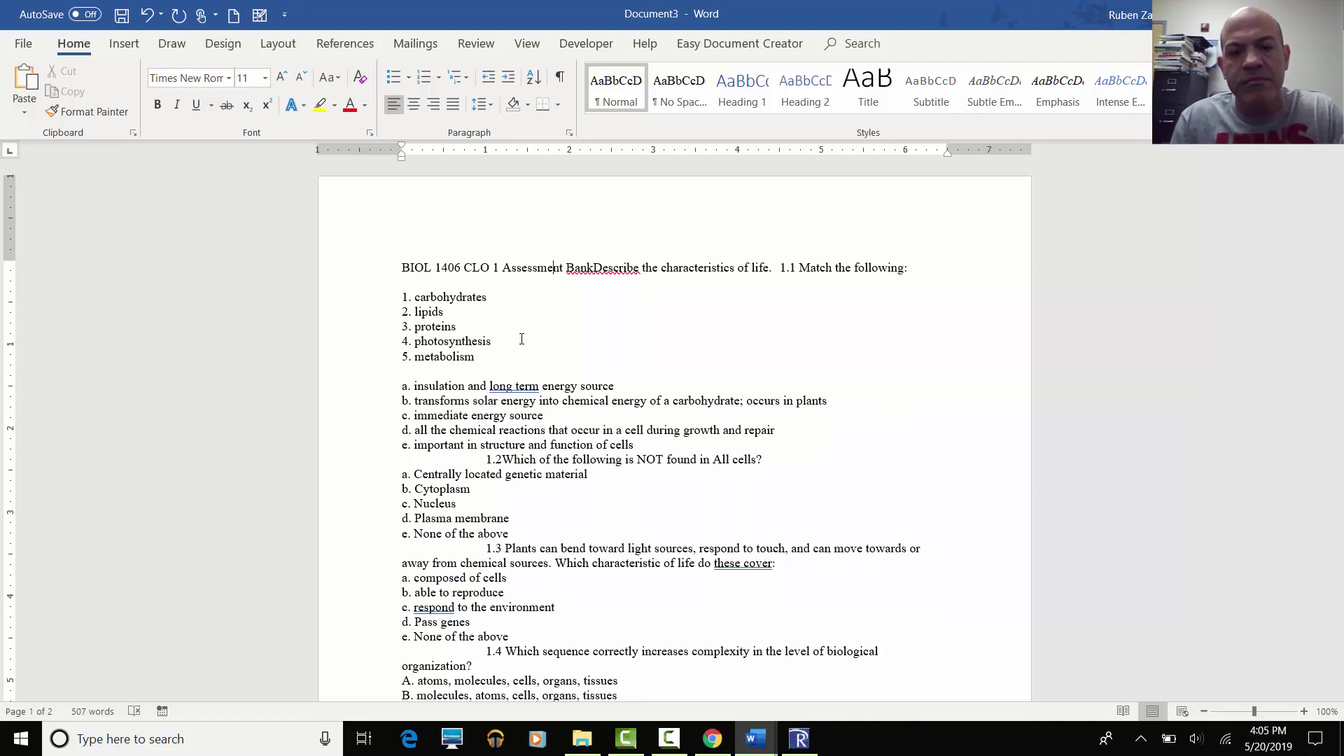
pyautogui.press('Return')
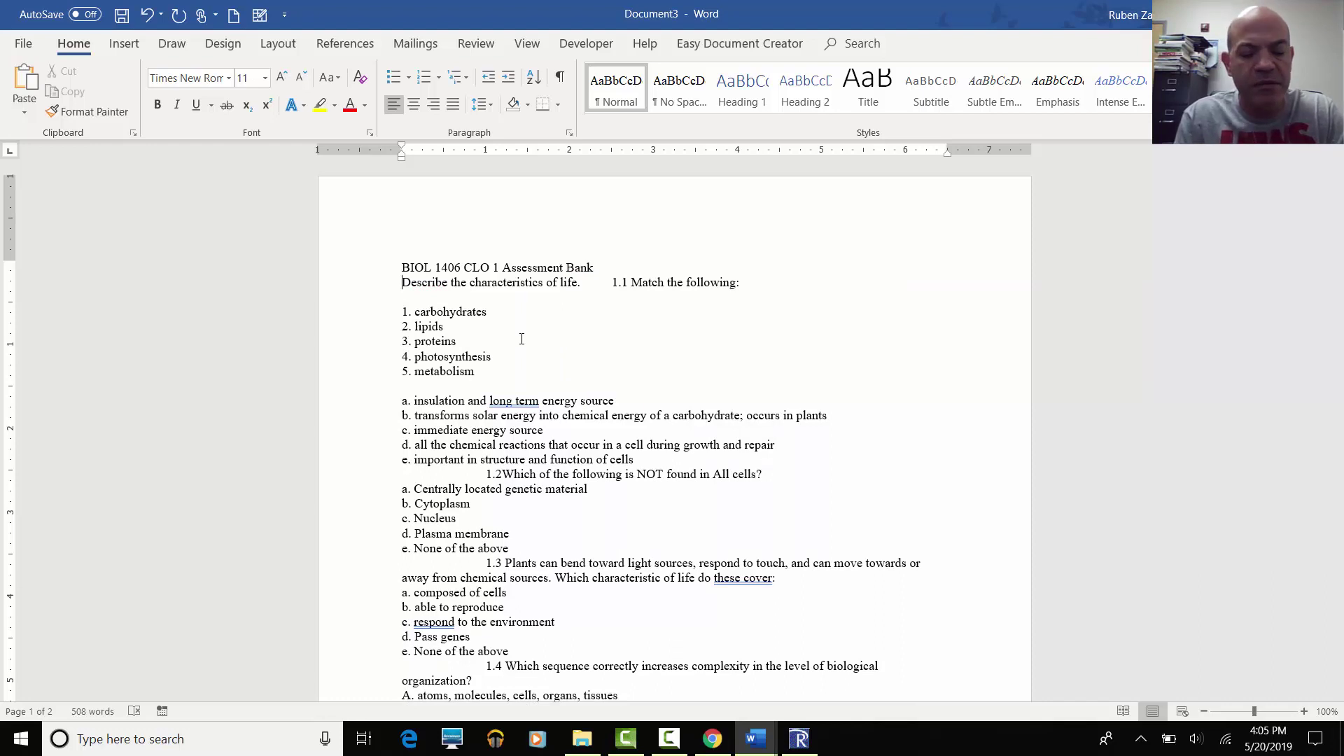
pyautogui.write('CLO 1')
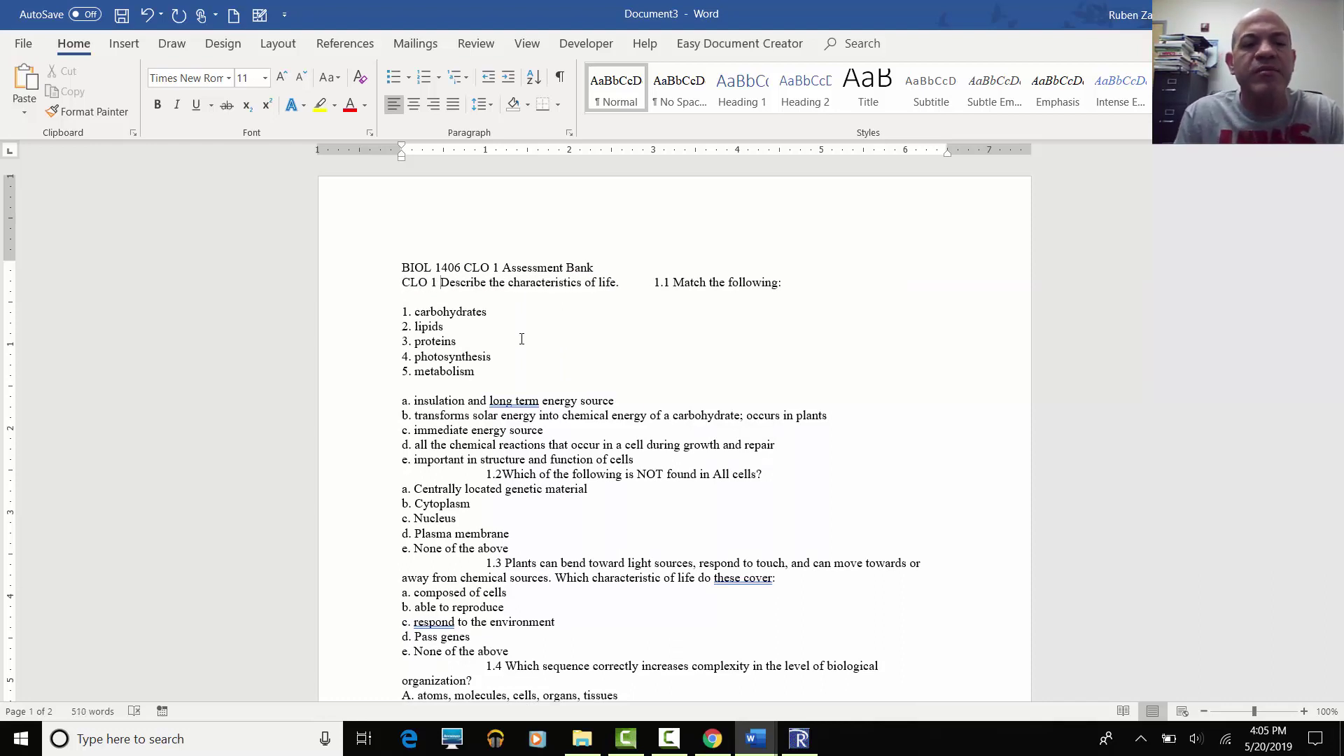
# Remove the period after "life" and move "1.1 Match the following:" to its own line, separated by a blank line.
pyautogui.press('Right')
pyautogui.press('Right')
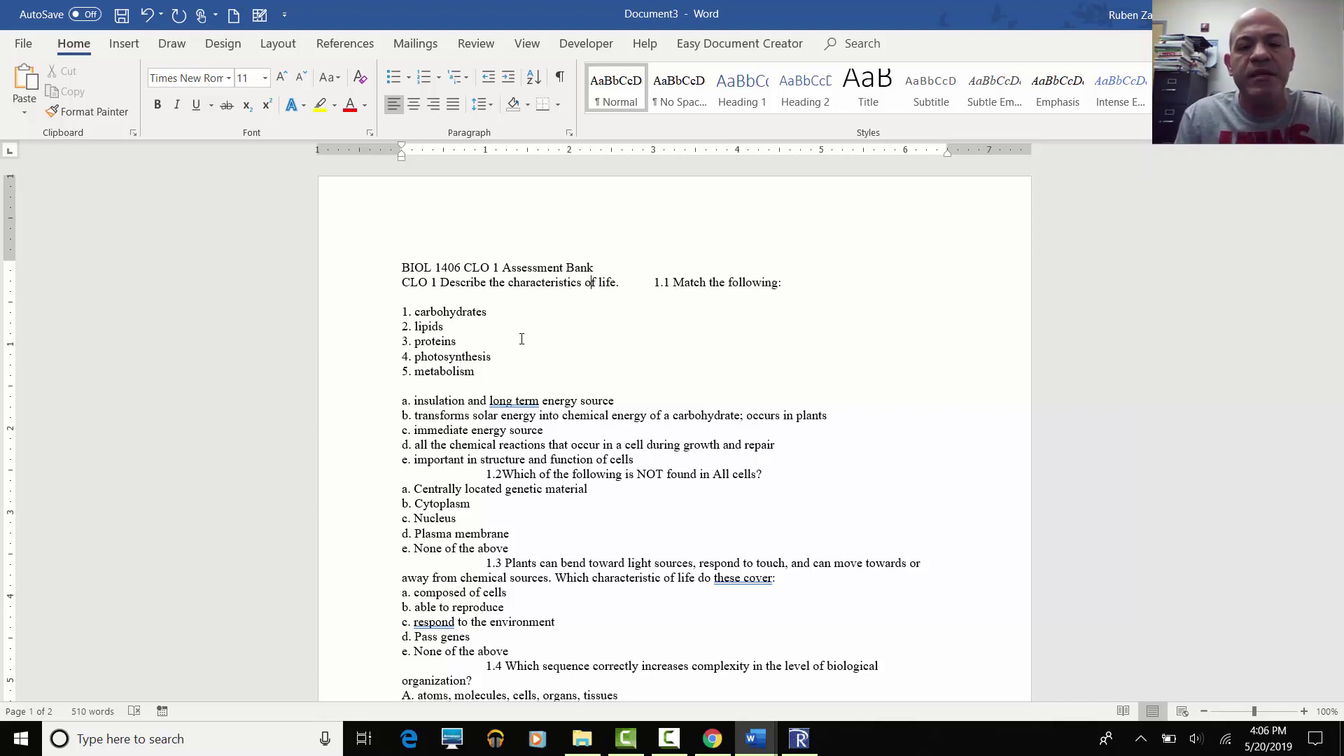
pyautogui.press('Right')
pyautogui.press('Right')
pyautogui.press('Right')
pyautogui.press('Right')
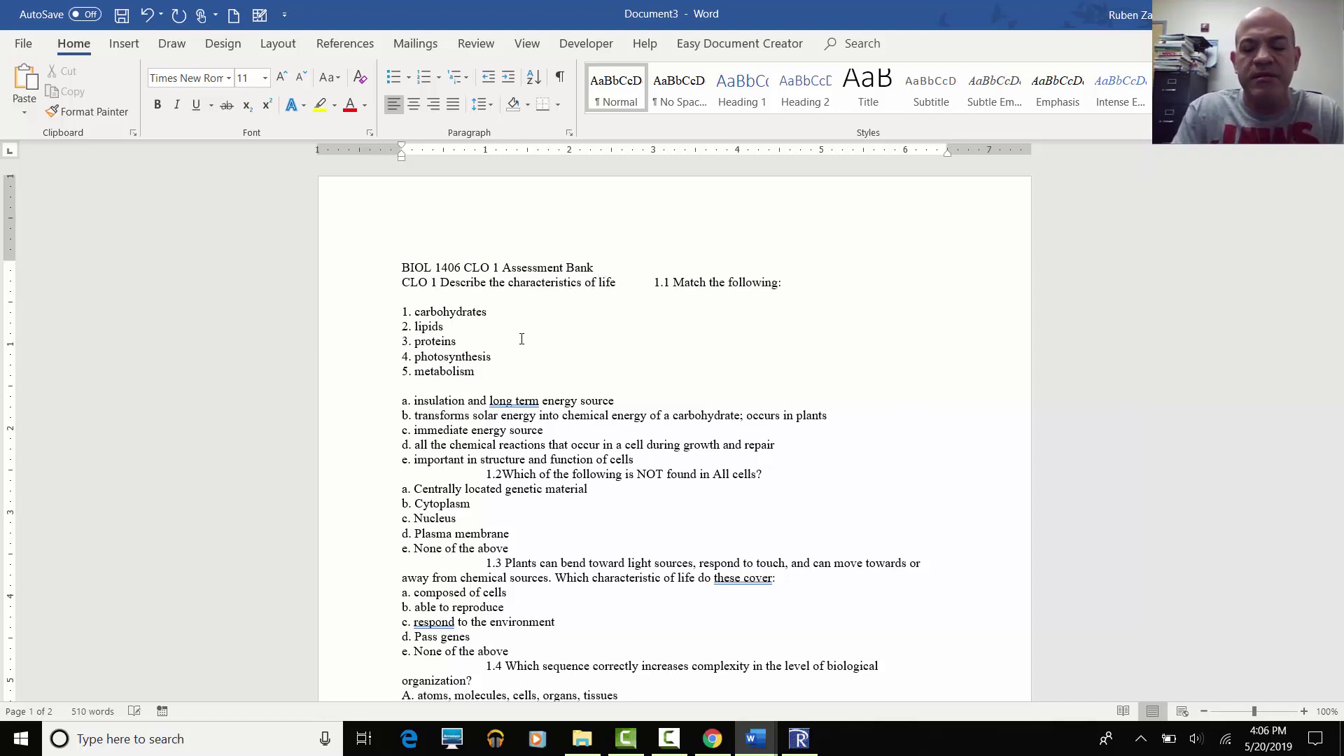
pyautogui.press('Left')
pyautogui.press('Left')
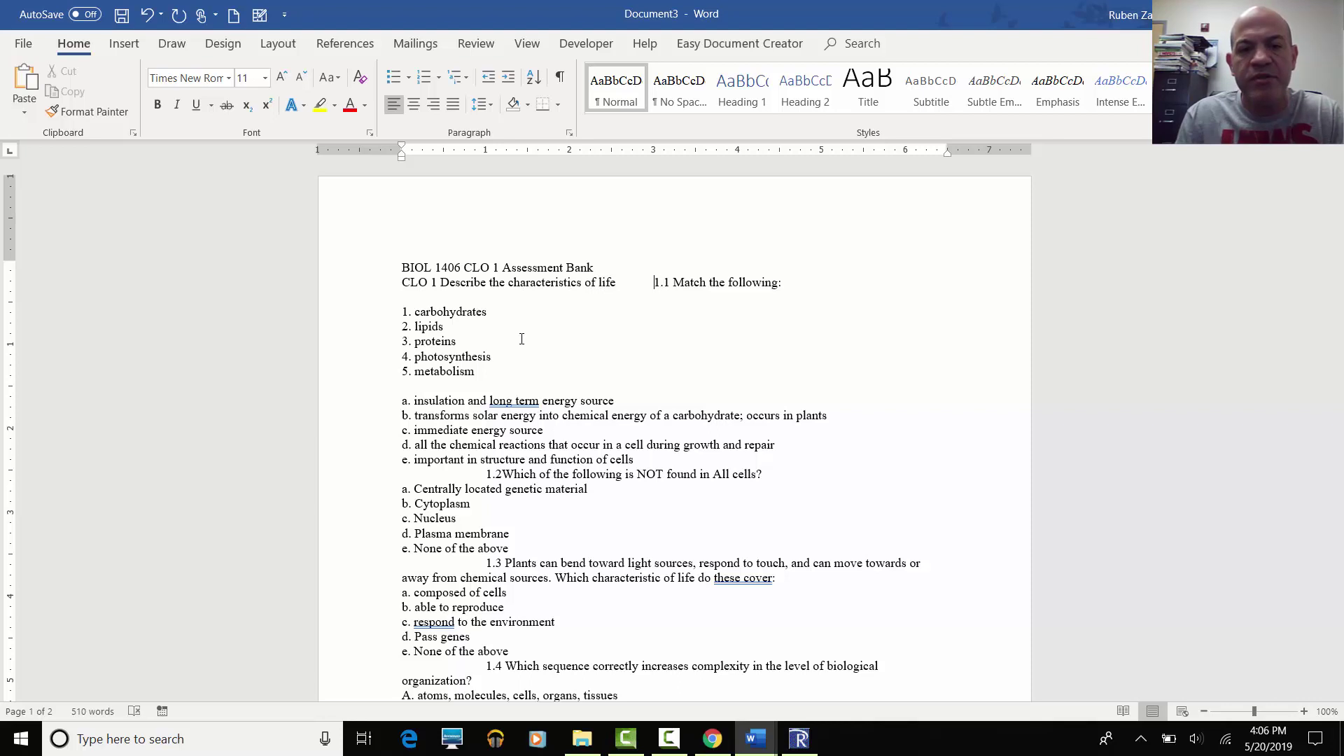
pyautogui.press('Return')
pyautogui.press('Return')
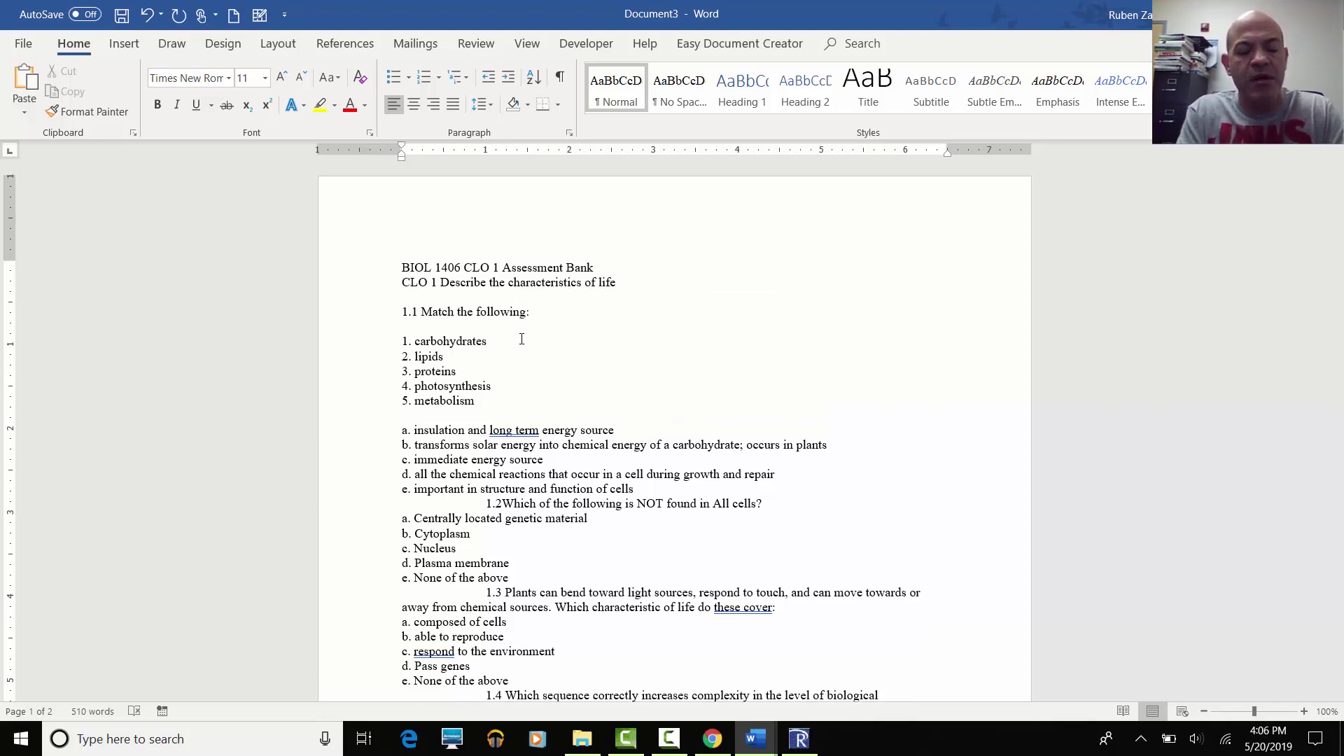
# Insert "Title: " in front of "1.1 Match the following:".
pyautogui.write('T')
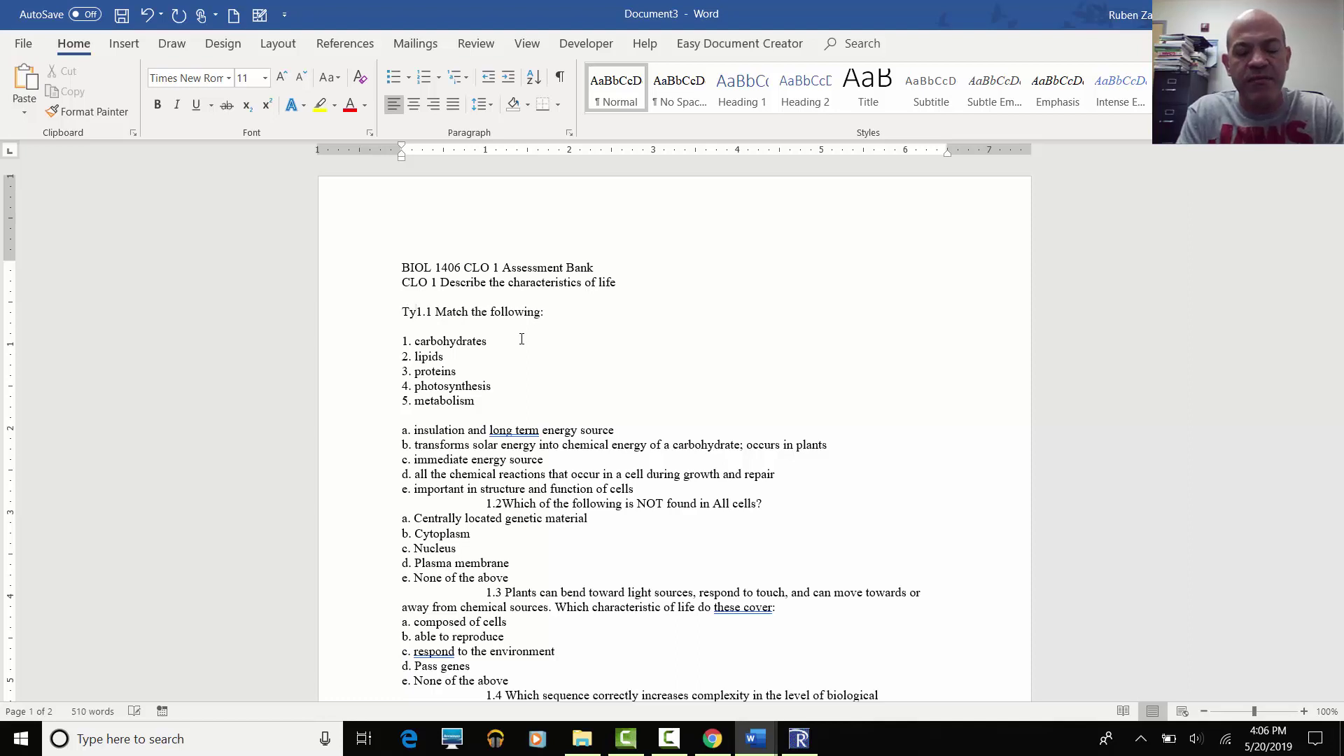
pyautogui.write('itle')
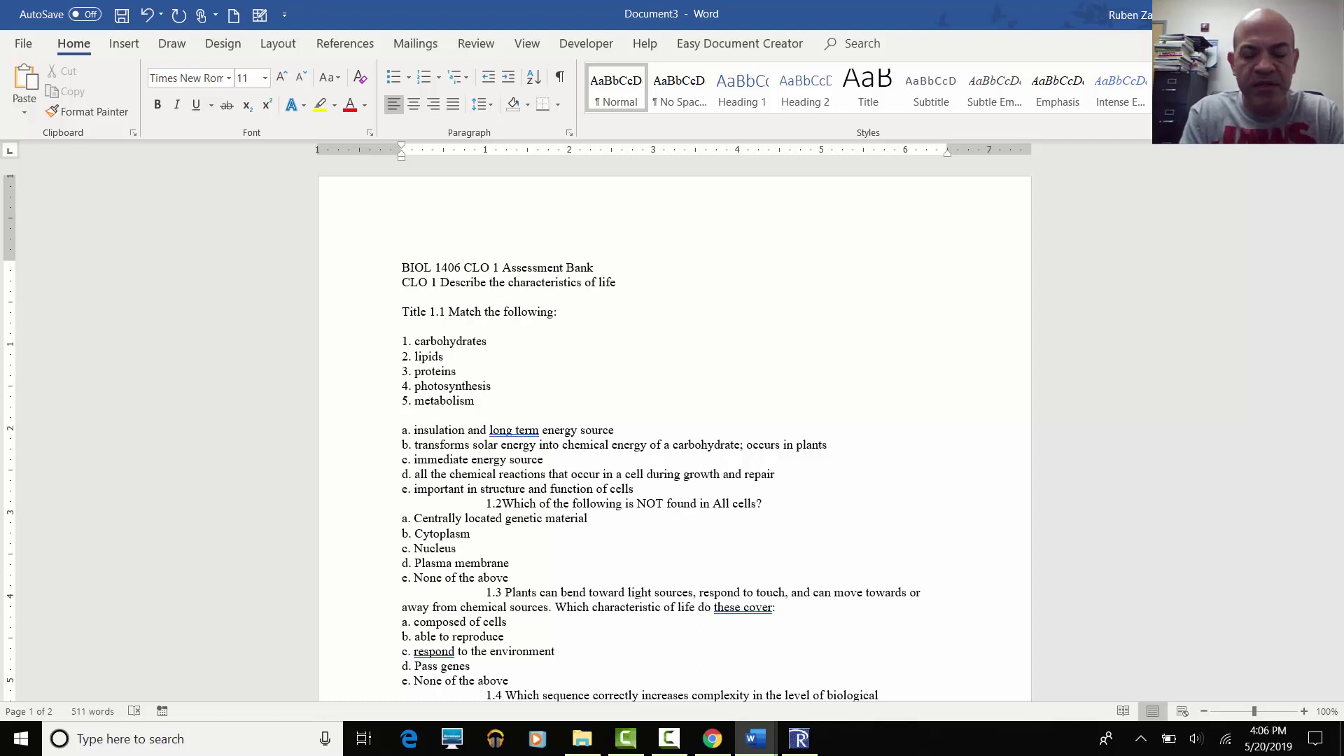
pyautogui.press('BackSpace')
pyautogui.write(': ')
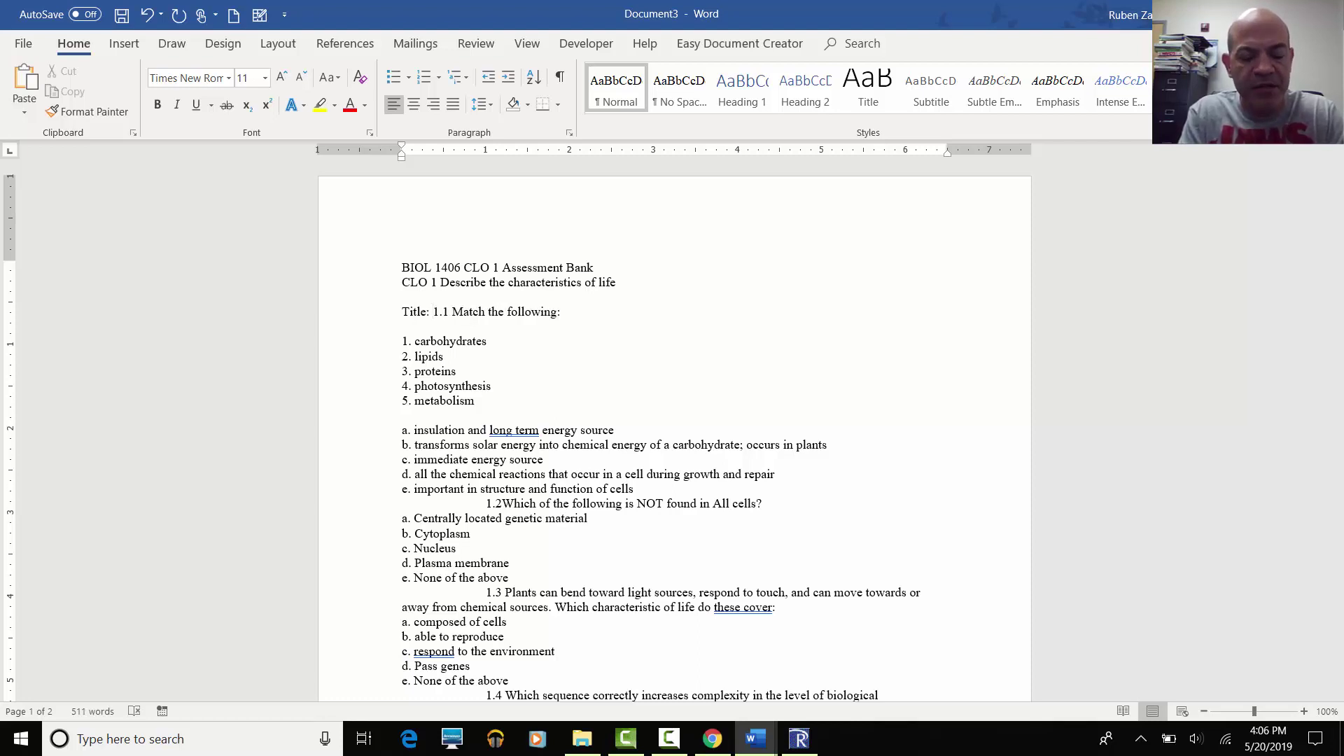
# Insert "CLO" in front of "1.1" in the title line of the matching question.
pyautogui.write('CLO')
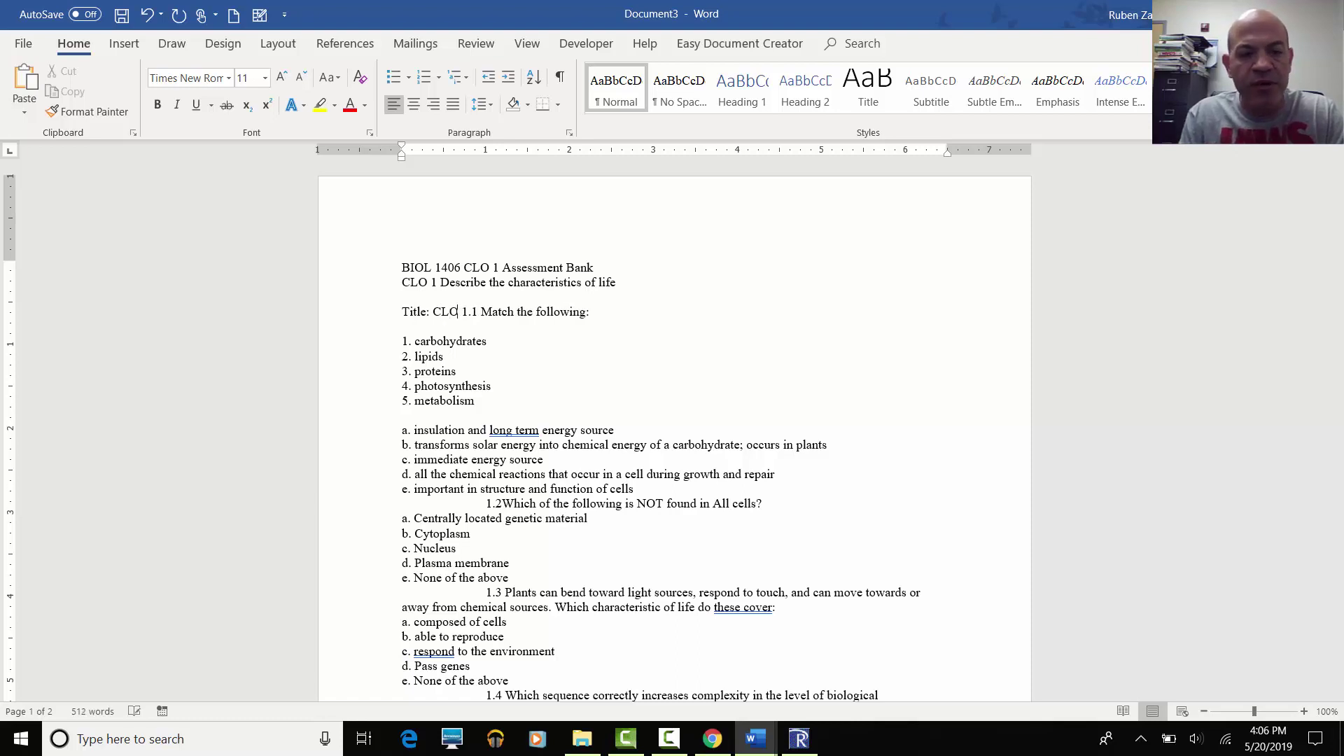
pyautogui.press('Up')
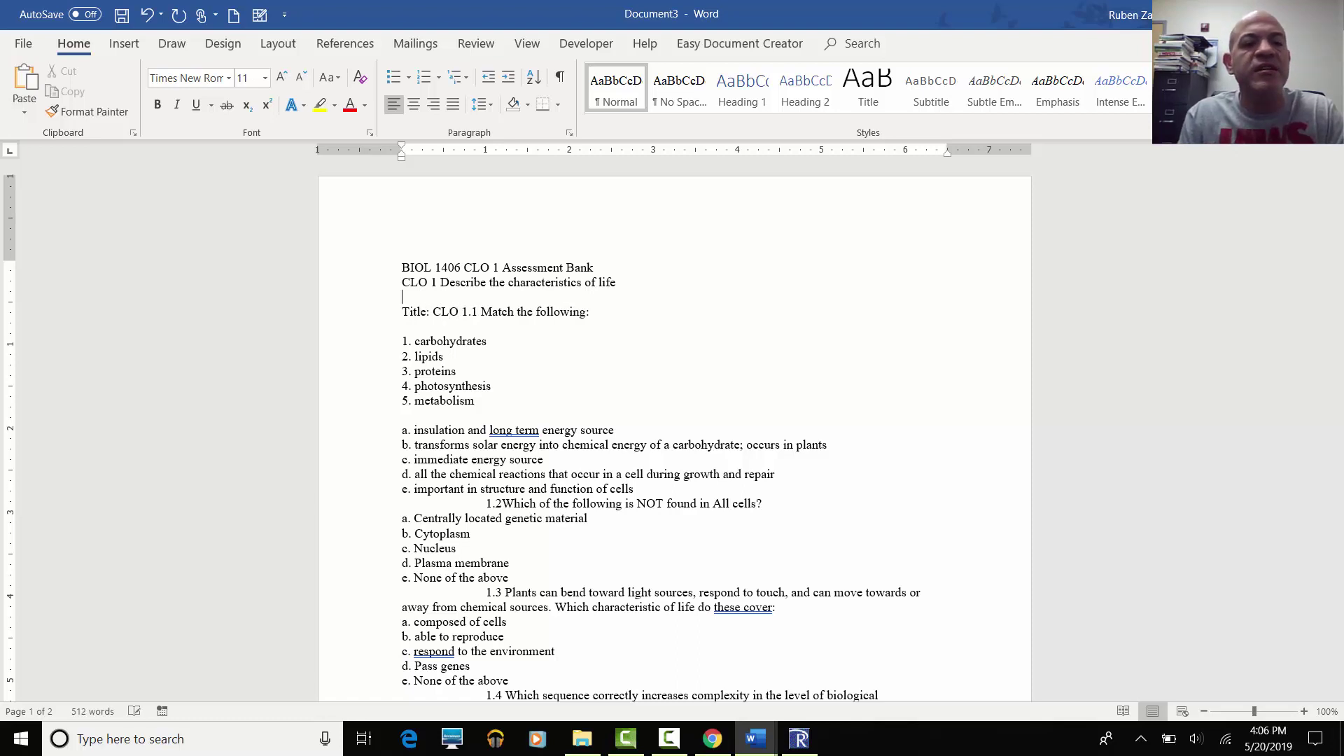
pyautogui.press('Down')
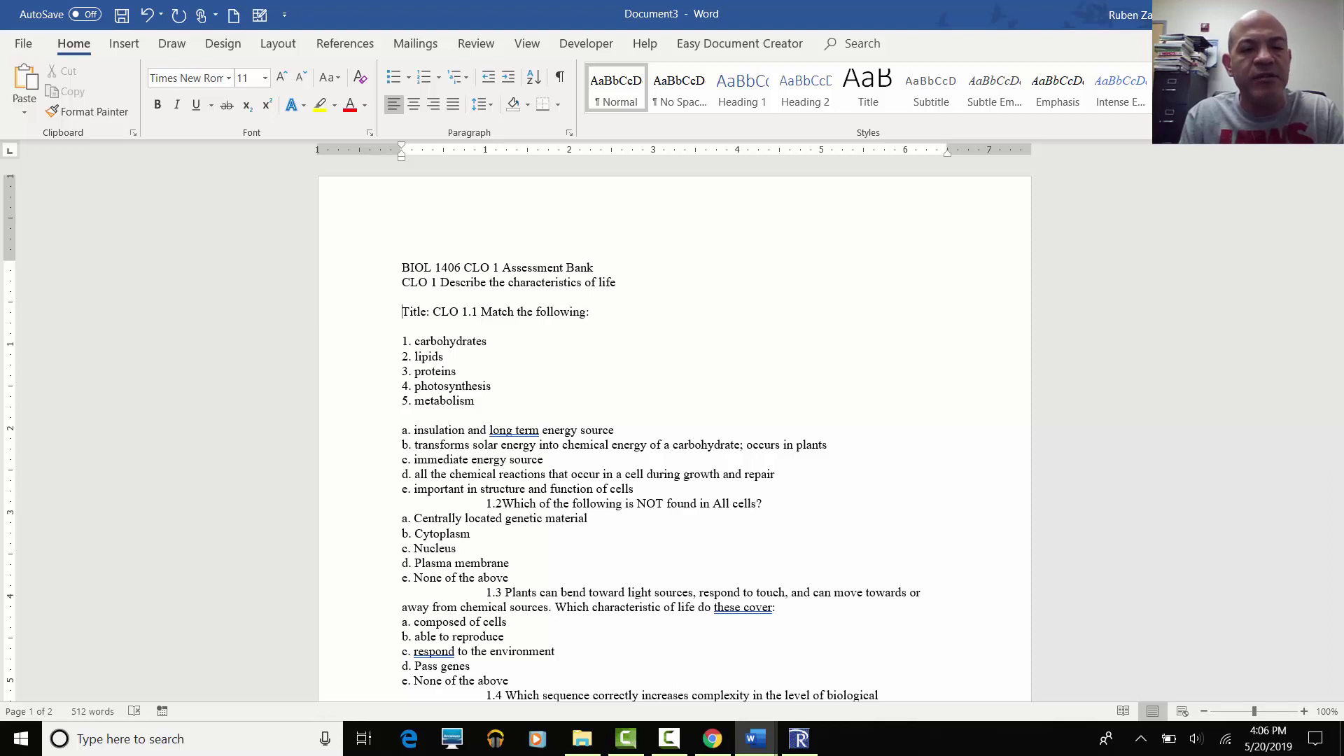
# Move "Match the following:" to its own line directly below "Title: CLO 1.1".
pyautogui.hotkey('shift', 'Right')
pyautogui.hotkey('shift', 'Right')
pyautogui.hotkey('shift', 'Right')
pyautogui.hotkey('shift', 'Right')
pyautogui.hotkey('shift', 'Right')
pyautogui.hotkey('shift', 'Right')
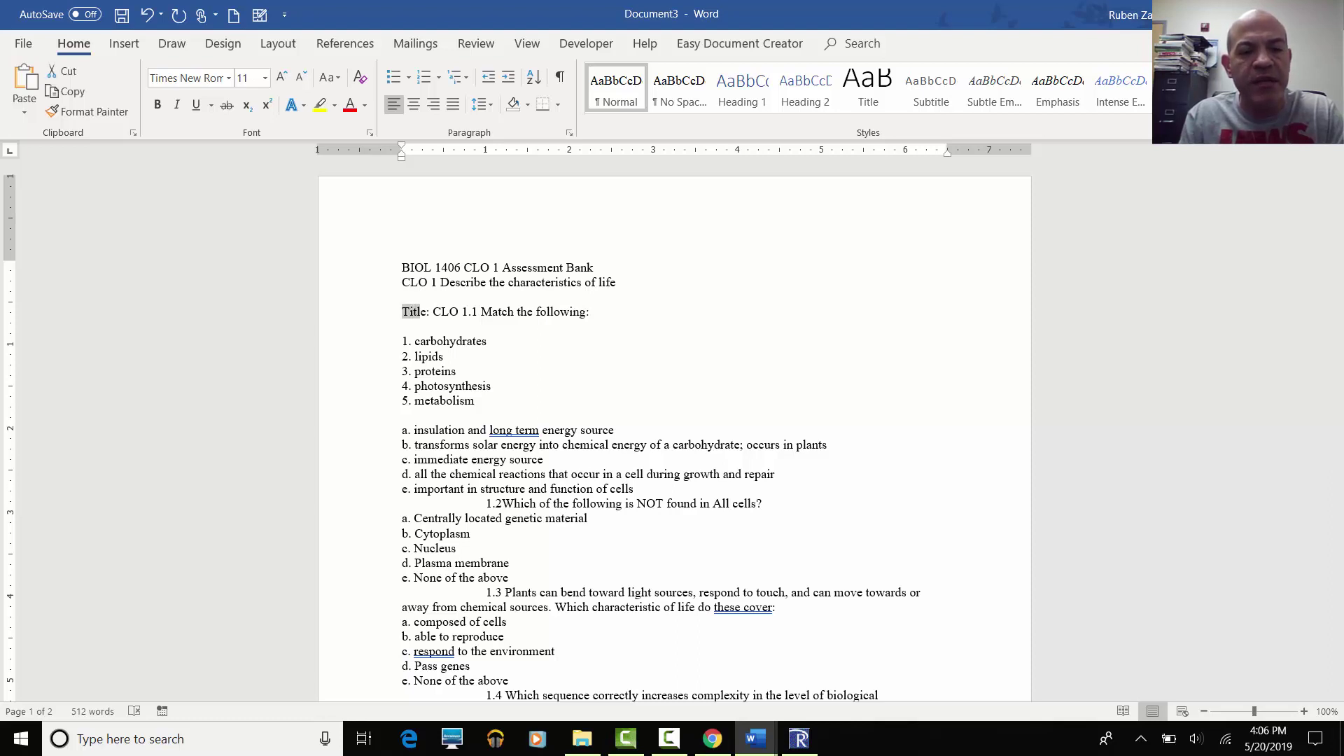
pyautogui.press('Right')
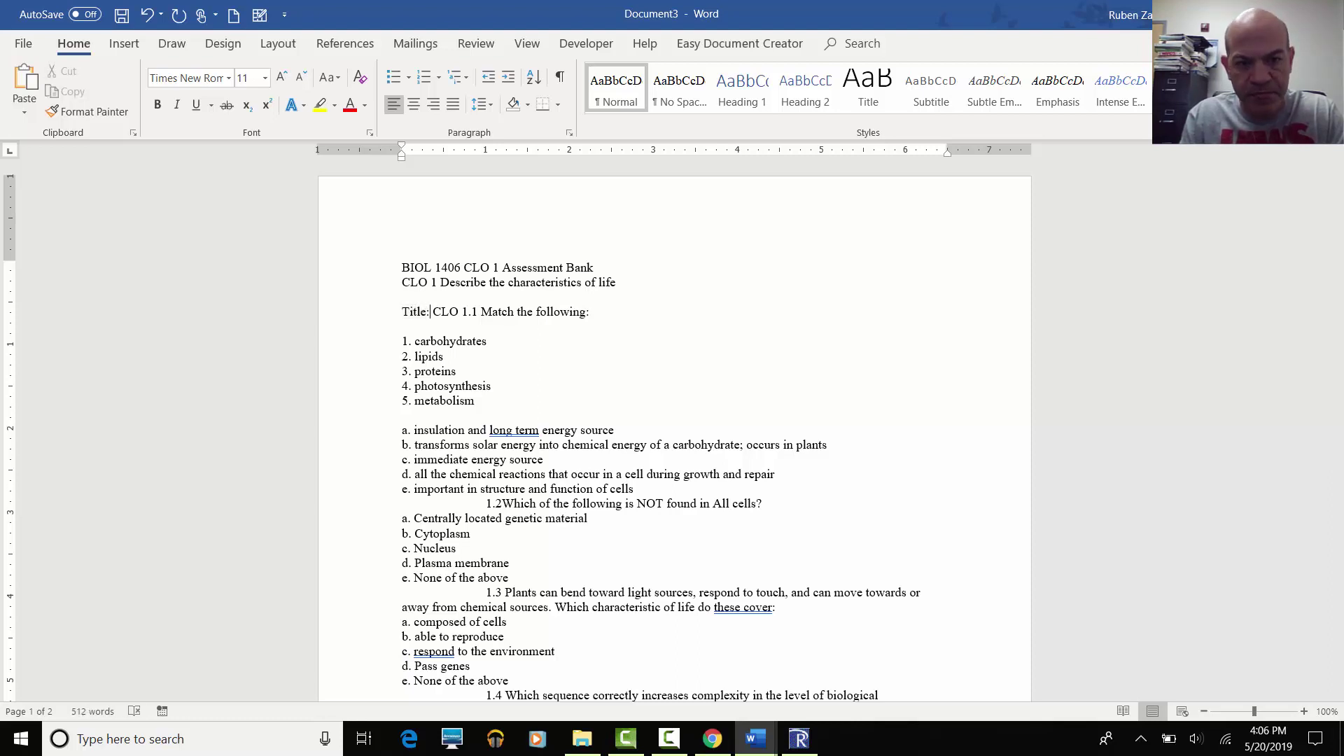
pyautogui.press('Right')
pyautogui.press('Right')
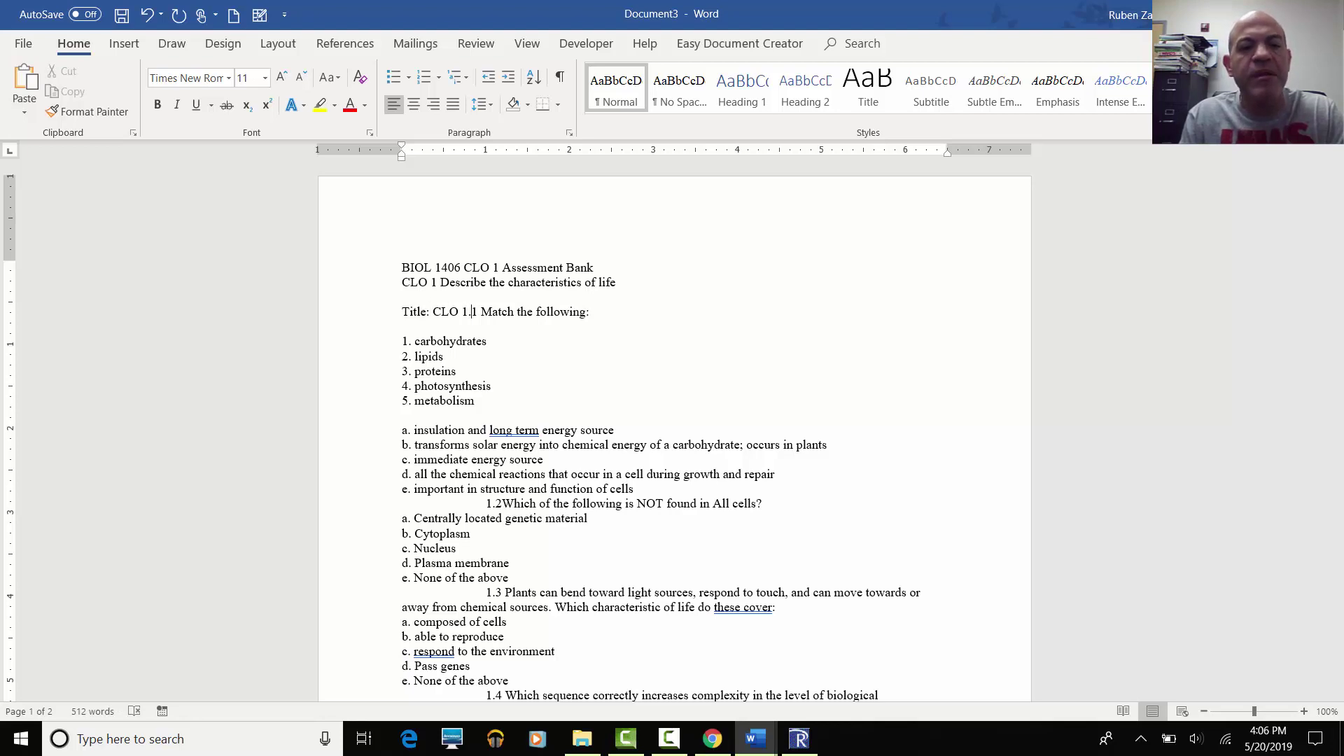
pyautogui.press('Right')
pyautogui.press('Right')
pyautogui.press('Return')
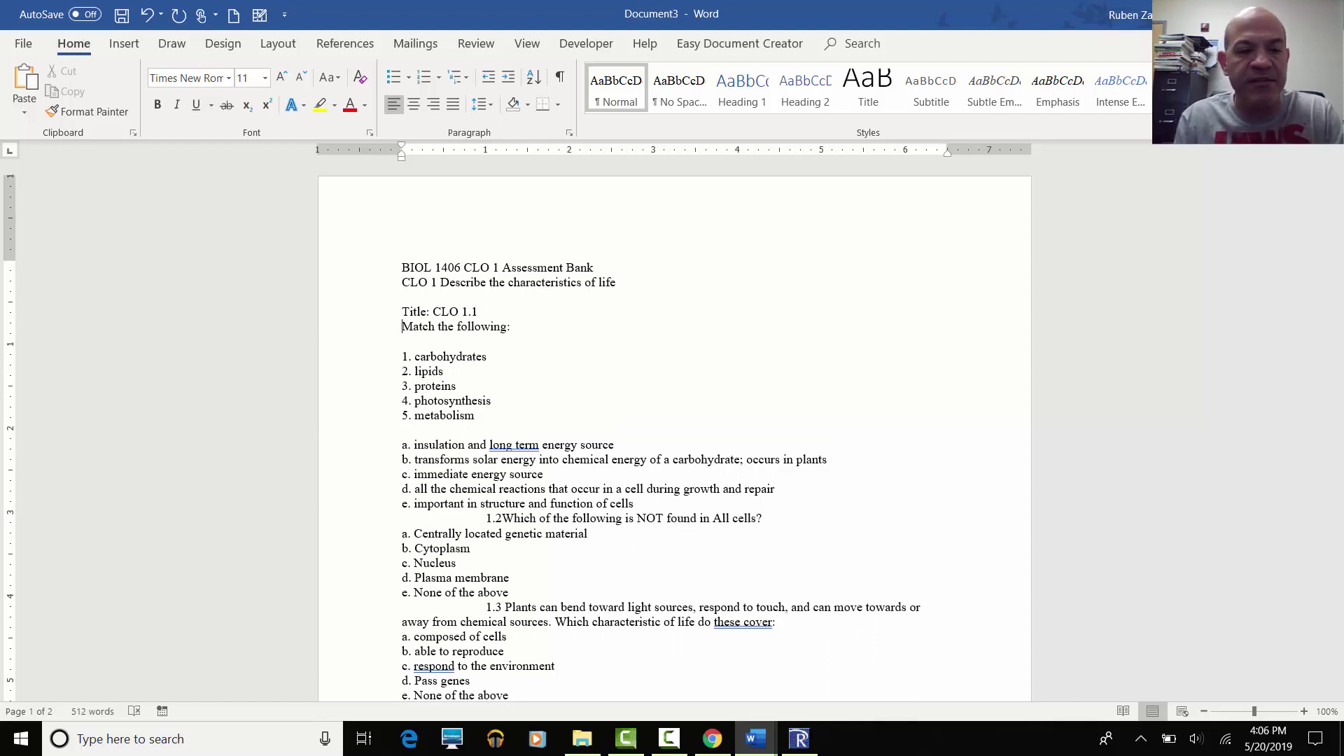
# Copy the "Title: CLO" text from the 1.1 title line for reuse.
pyautogui.hotkey('shift', 'Right')
pyautogui.hotkey('shift', 'Right')
pyautogui.hotkey('shift', 'Right')
pyautogui.hotkey('shift', 'Right')
pyautogui.hotkey('shift', 'Right')
pyautogui.hotkey('shift', 'Right')
pyautogui.hotkey('shift', 'Right')
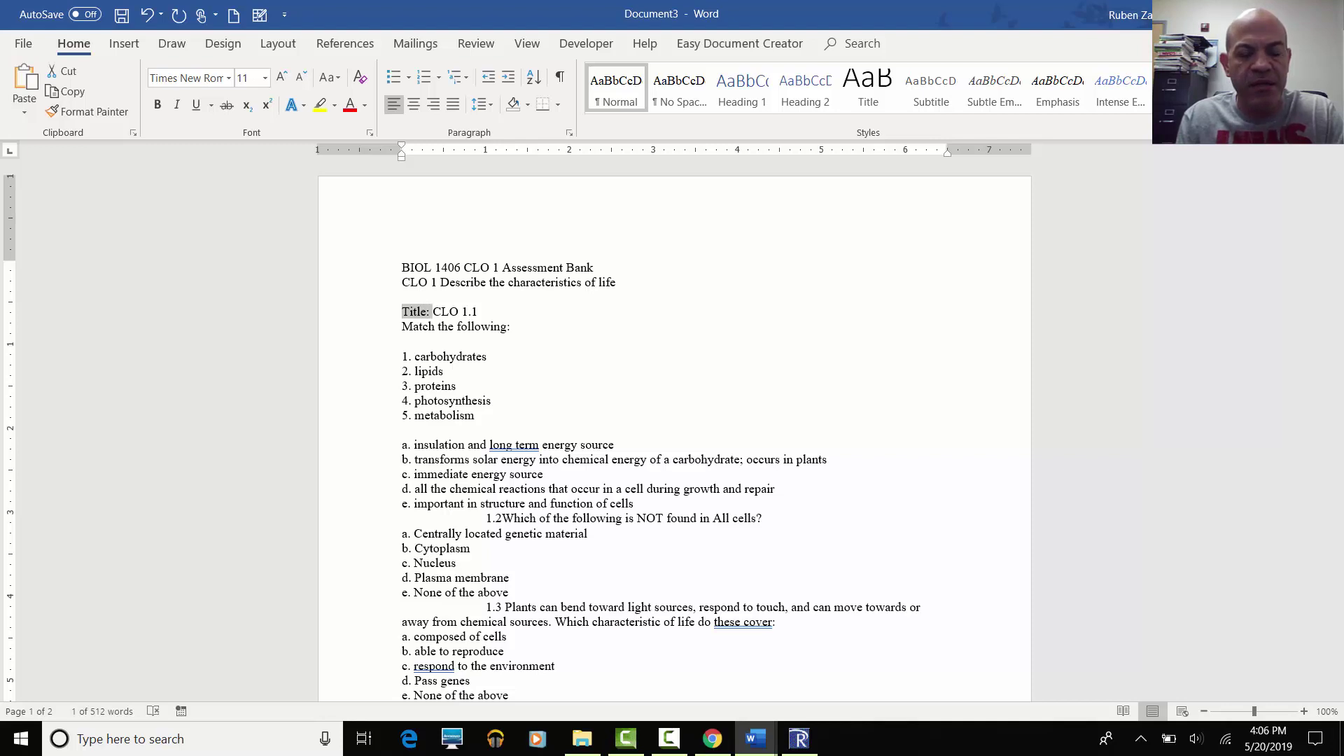
pyautogui.hotkey('shift', 'Right')
pyautogui.hotkey('shift', 'Right')
pyautogui.hotkey('shift', 'Right')
pyautogui.hotkey('shift', 'Right')
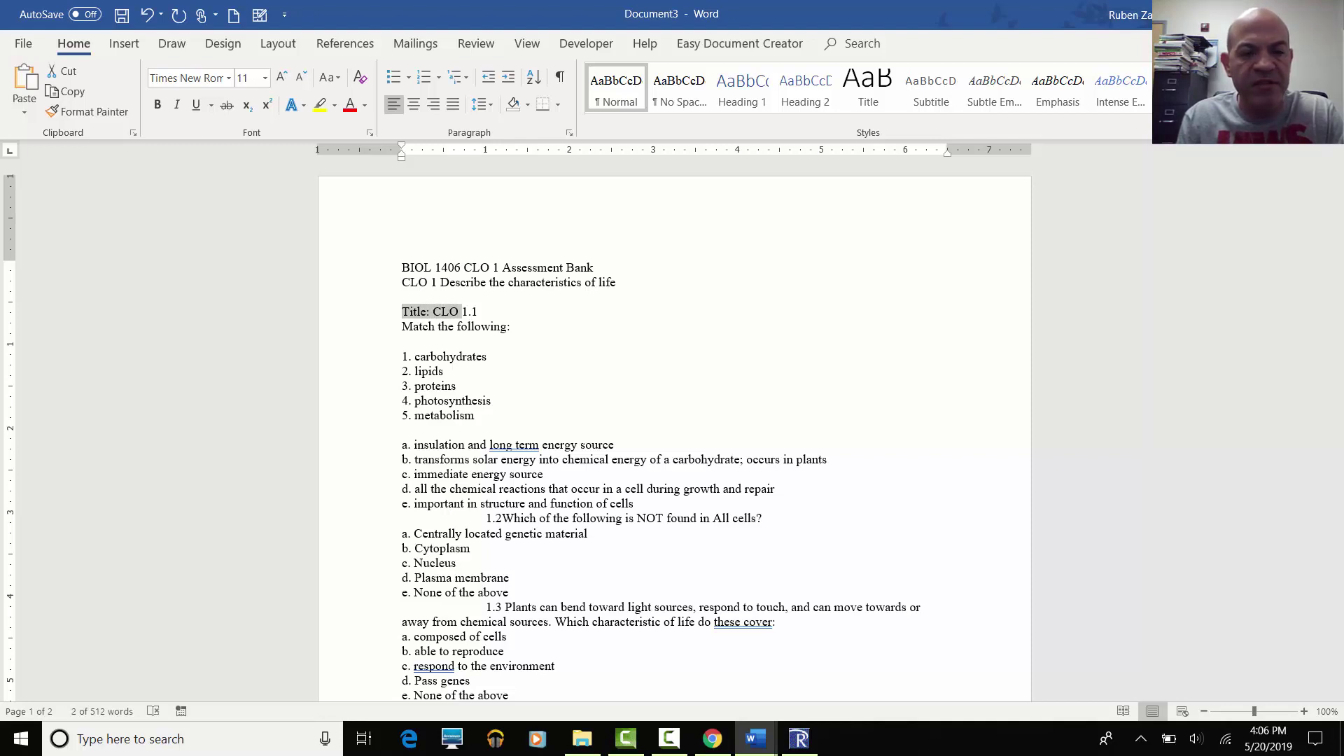
pyautogui.hotkey('shift', 'Left')
pyautogui.hotkey('ctrl', 'c')
# Set question 1.2 off with a blank line and give it the title line "Title: CLO 1.2" above the question text.
pyautogui.press('Down')
pyautogui.press('Down')
pyautogui.press('Down')
pyautogui.press('Down')
pyautogui.press('Down')
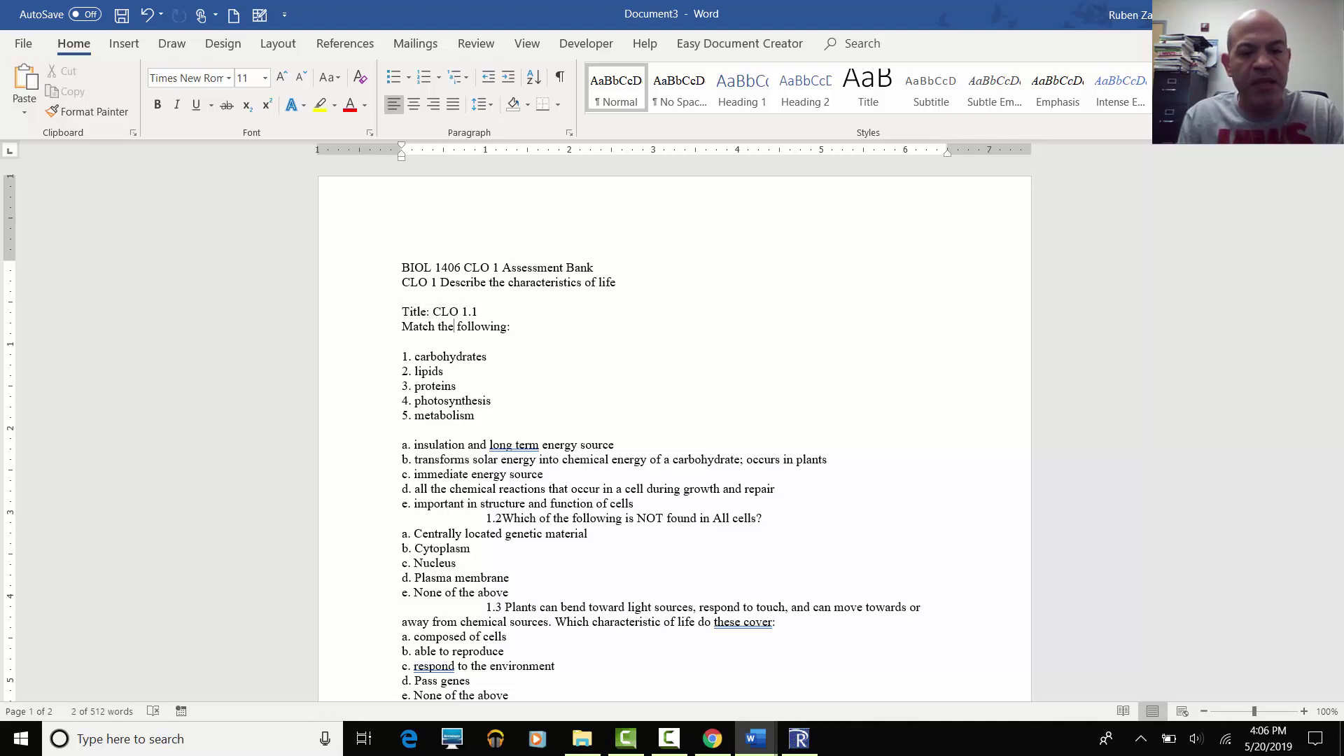
pyautogui.scroll(-1, 514, 360)
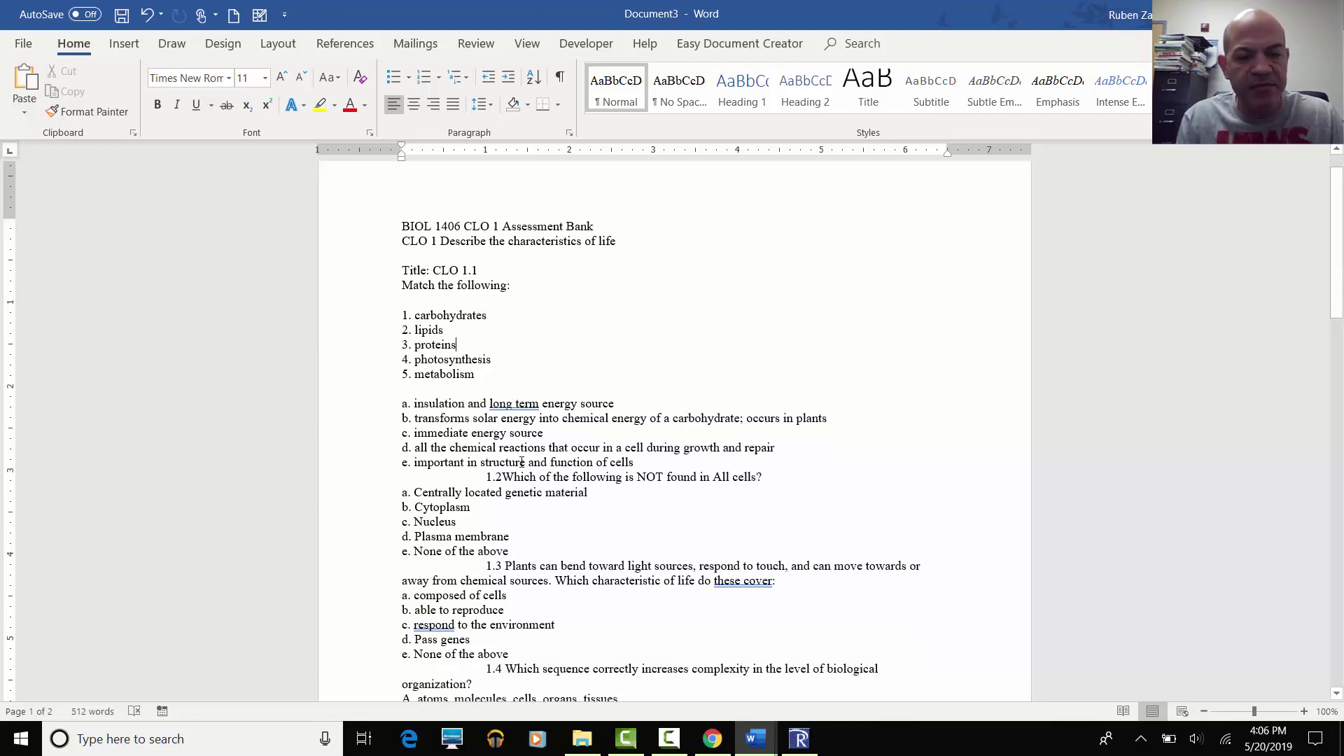
pyautogui.click(473, 476)
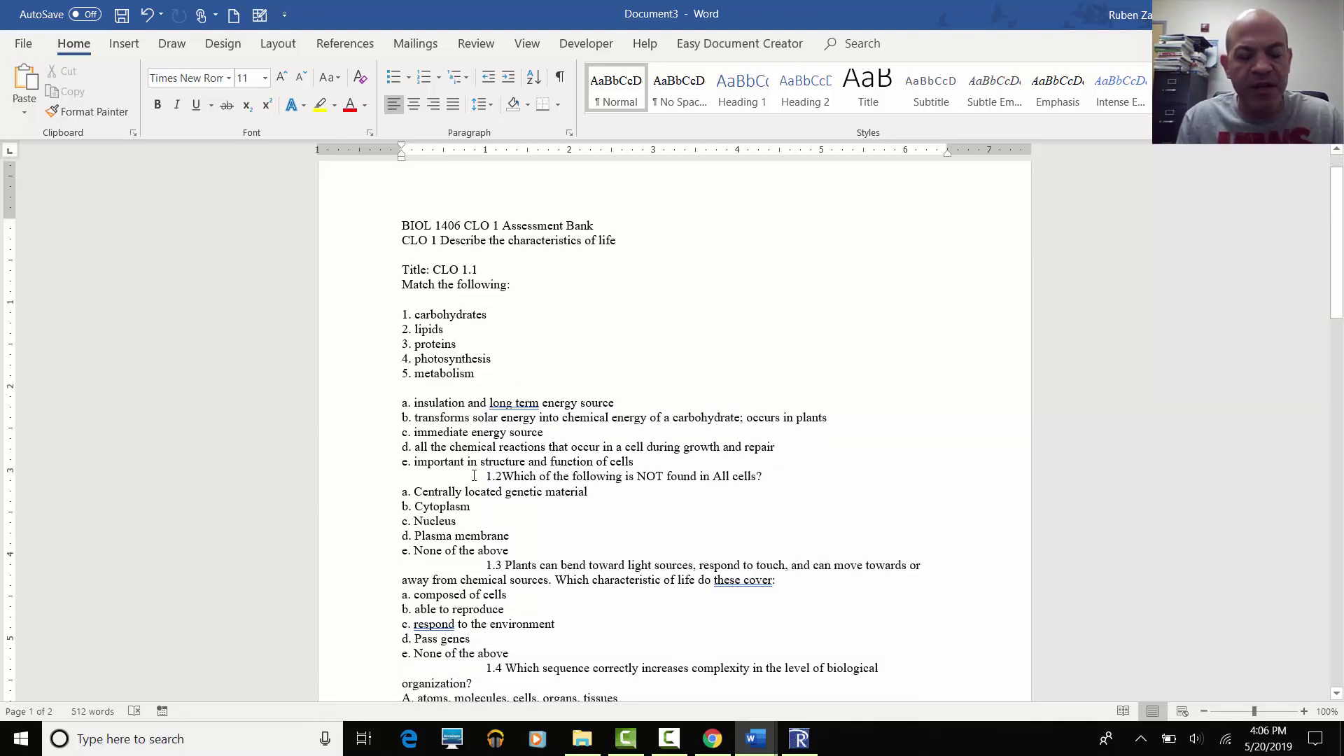
pyautogui.press('Return')
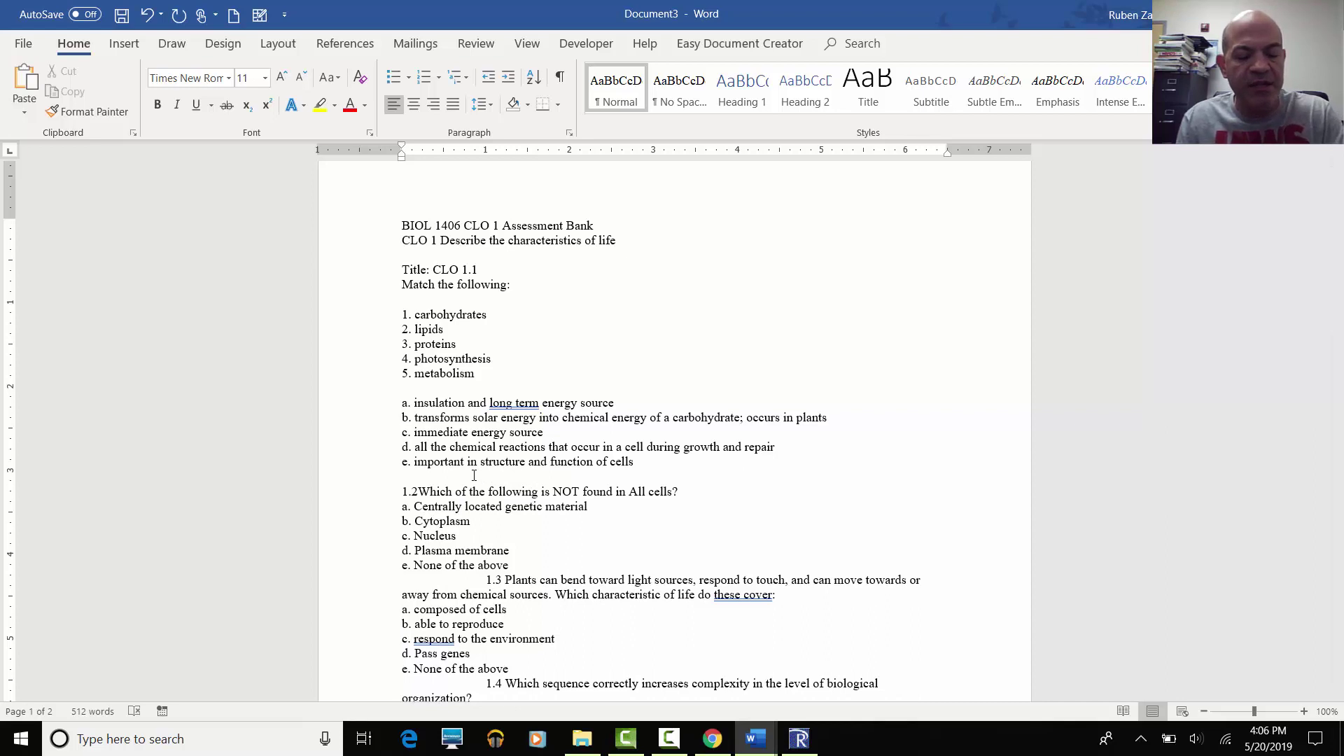
pyautogui.hotkey('ctrl', 'v')
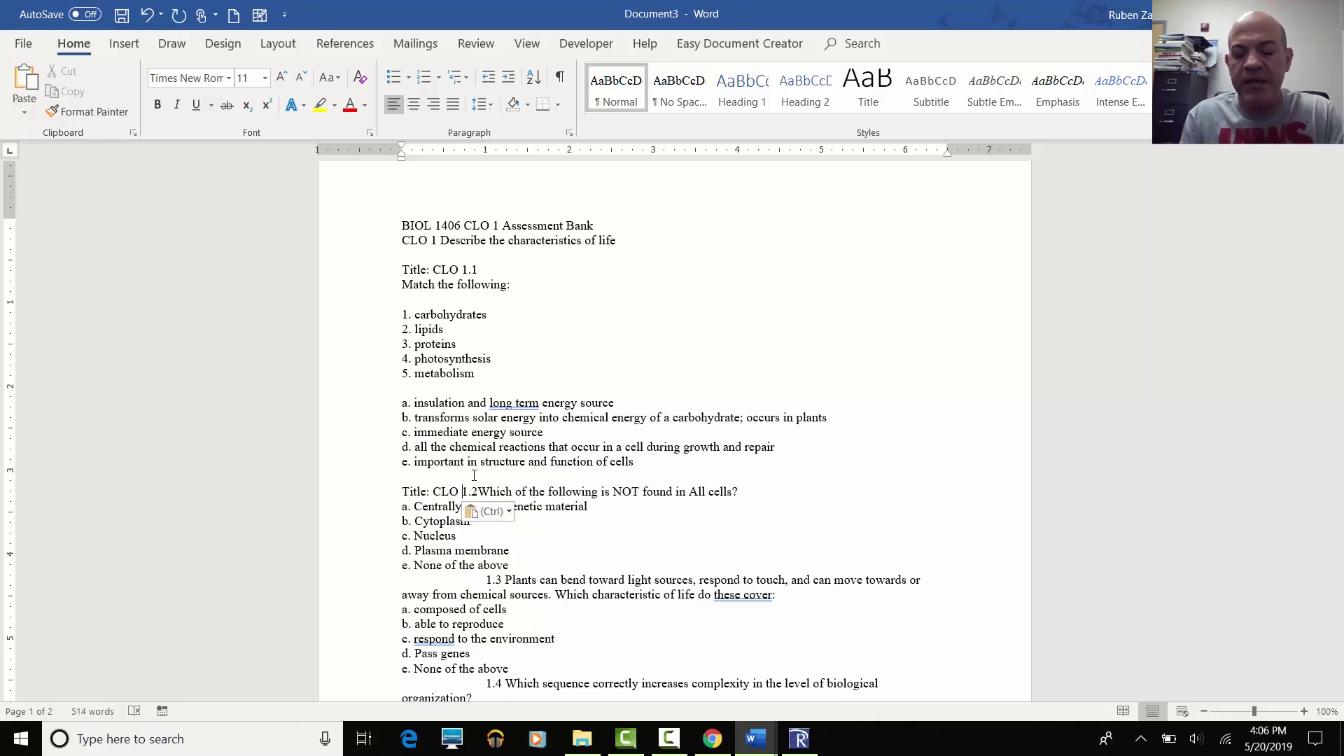
pyautogui.press('Right')
pyautogui.press('Right')
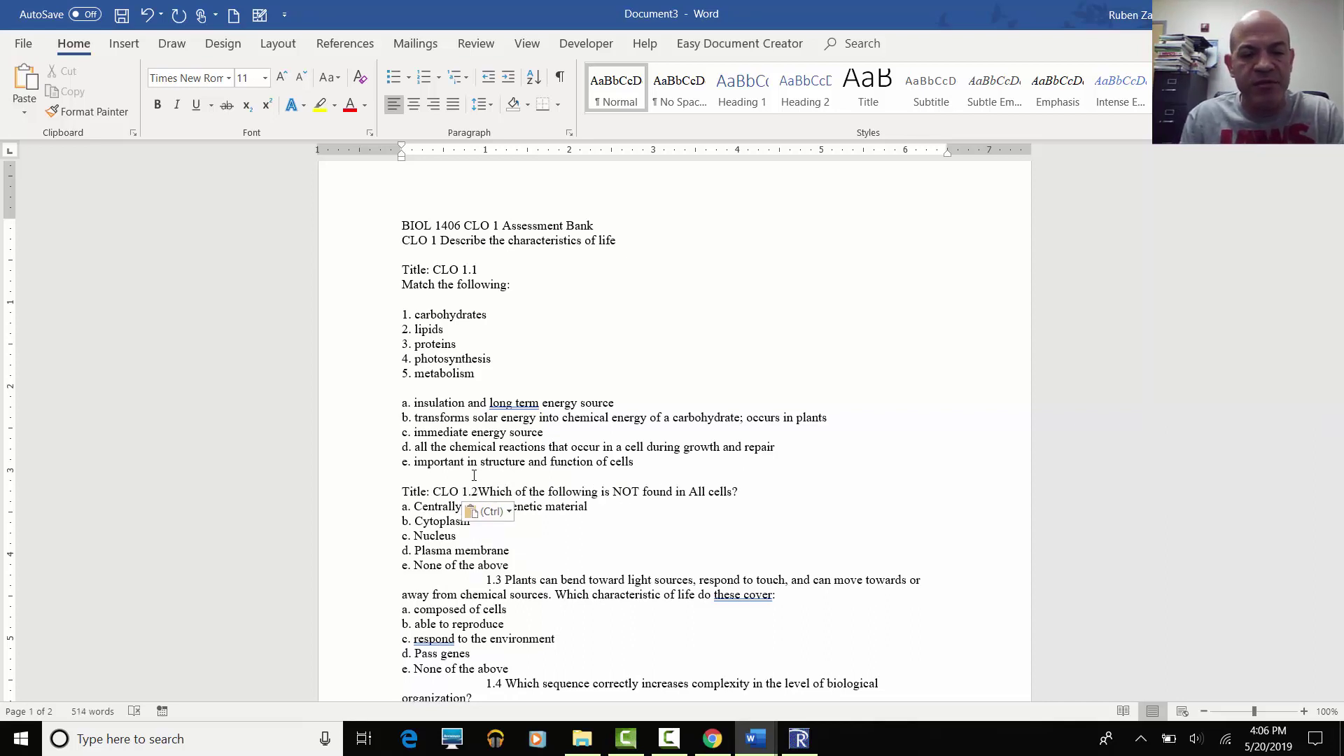
pyautogui.press('Return')
# Set question 1.3 off with a blank line and put "Title: CLO 1.3" on its own line above the plant question.
pyautogui.scroll(-4, 474, 475)
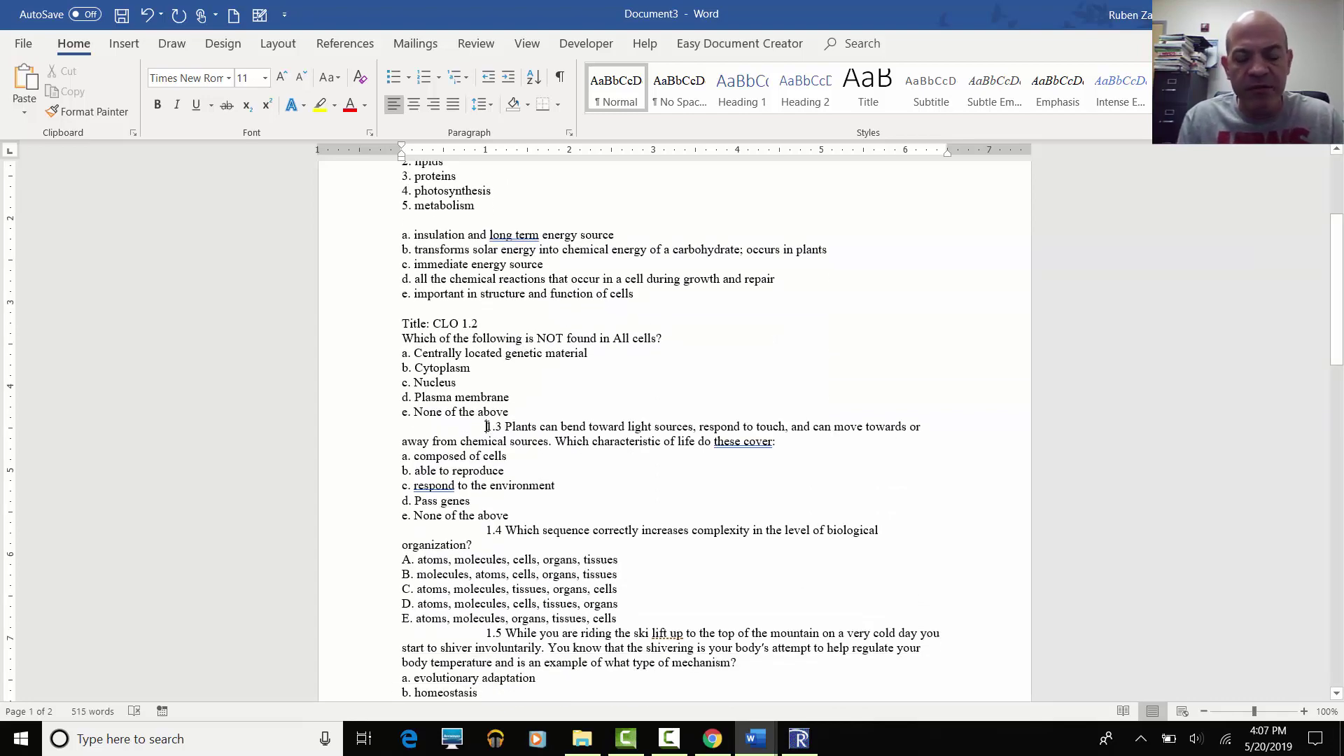
pyautogui.click(487, 426)
pyautogui.press('Return')
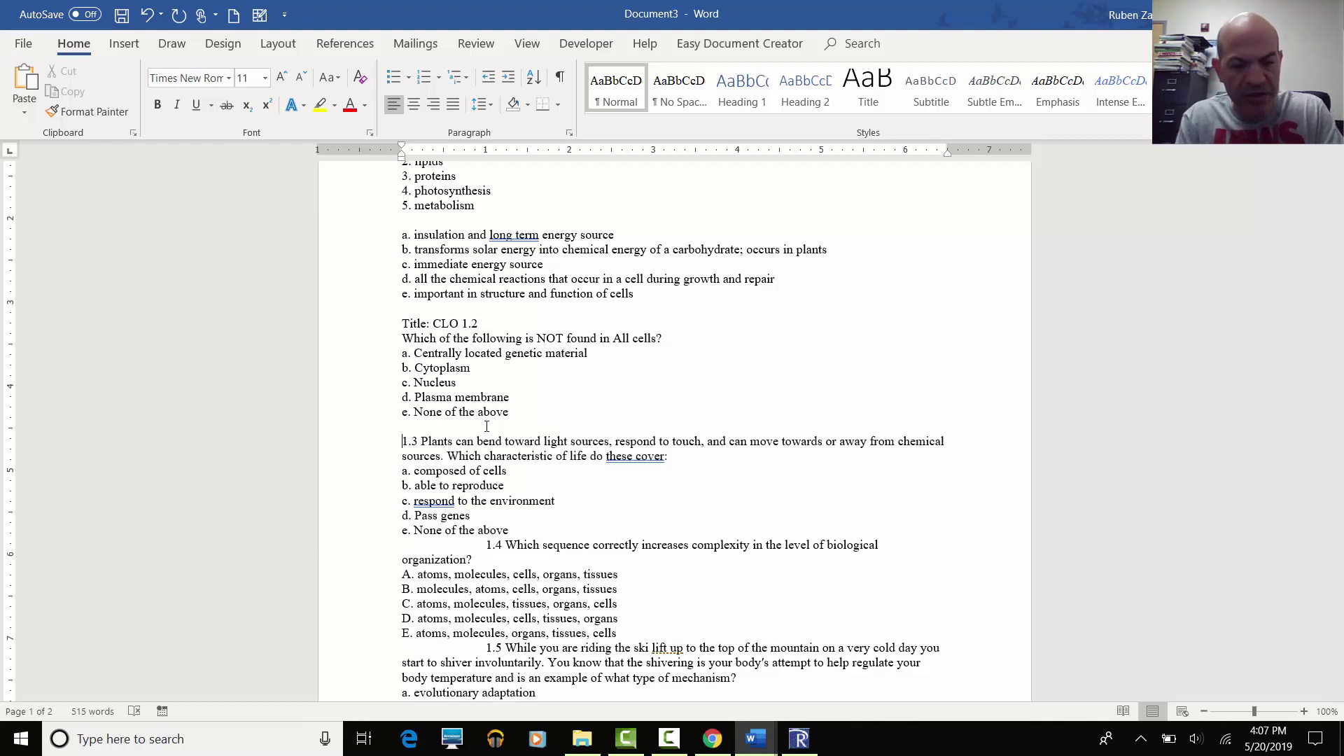
pyautogui.hotkey('ctrl', 'v')
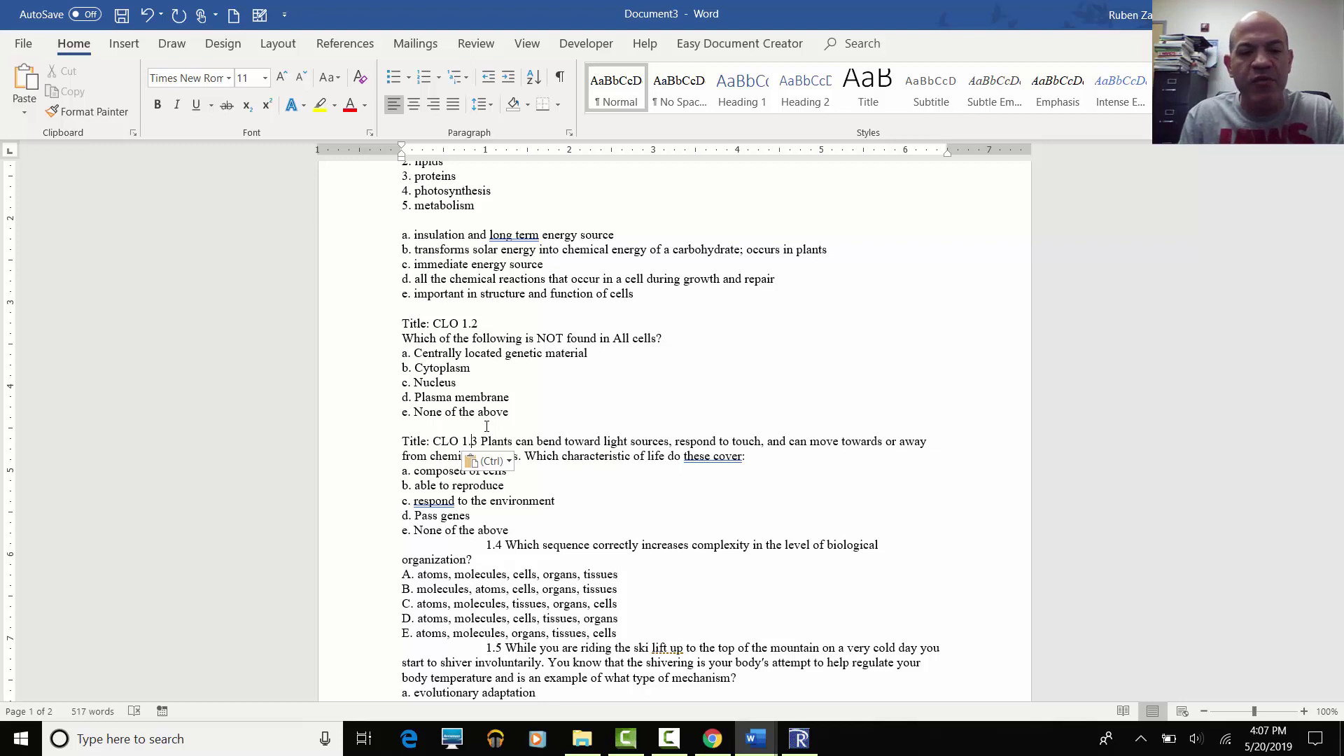
pyautogui.press('Right')
pyautogui.press('Delete')
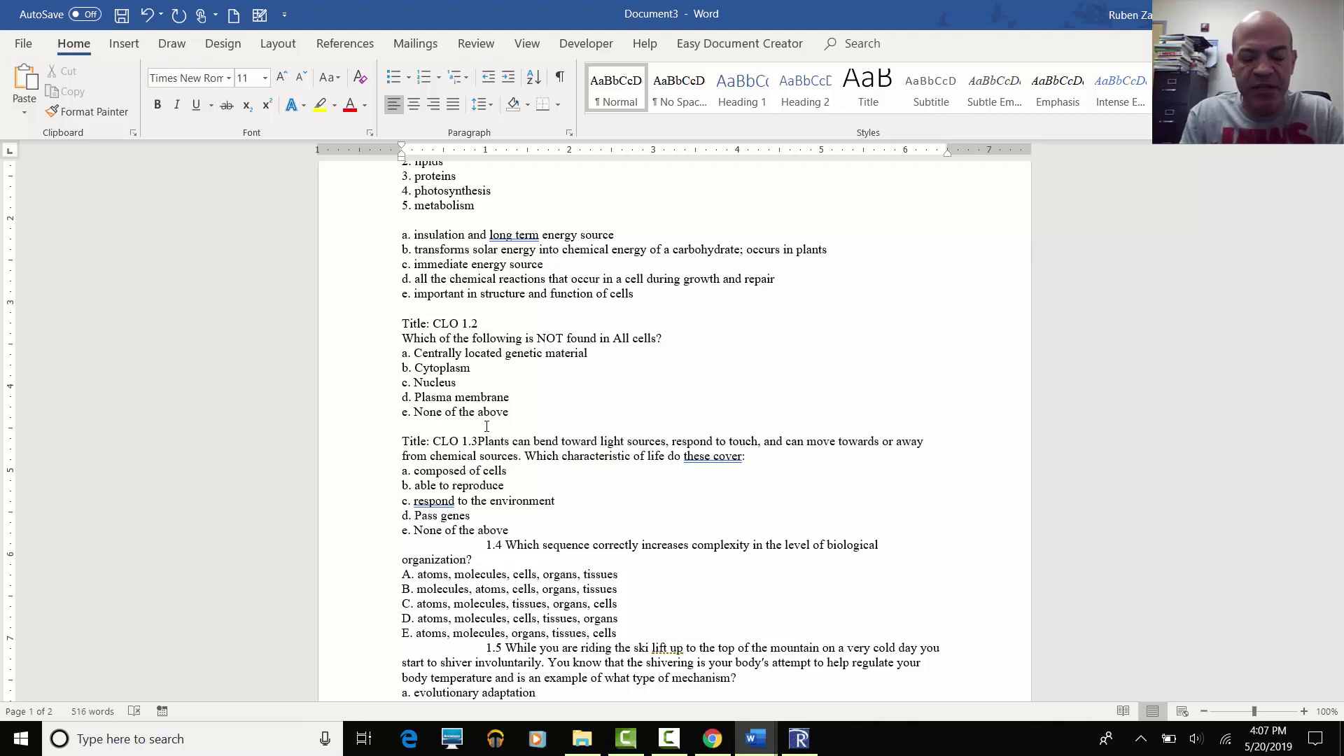
pyautogui.press('Return')
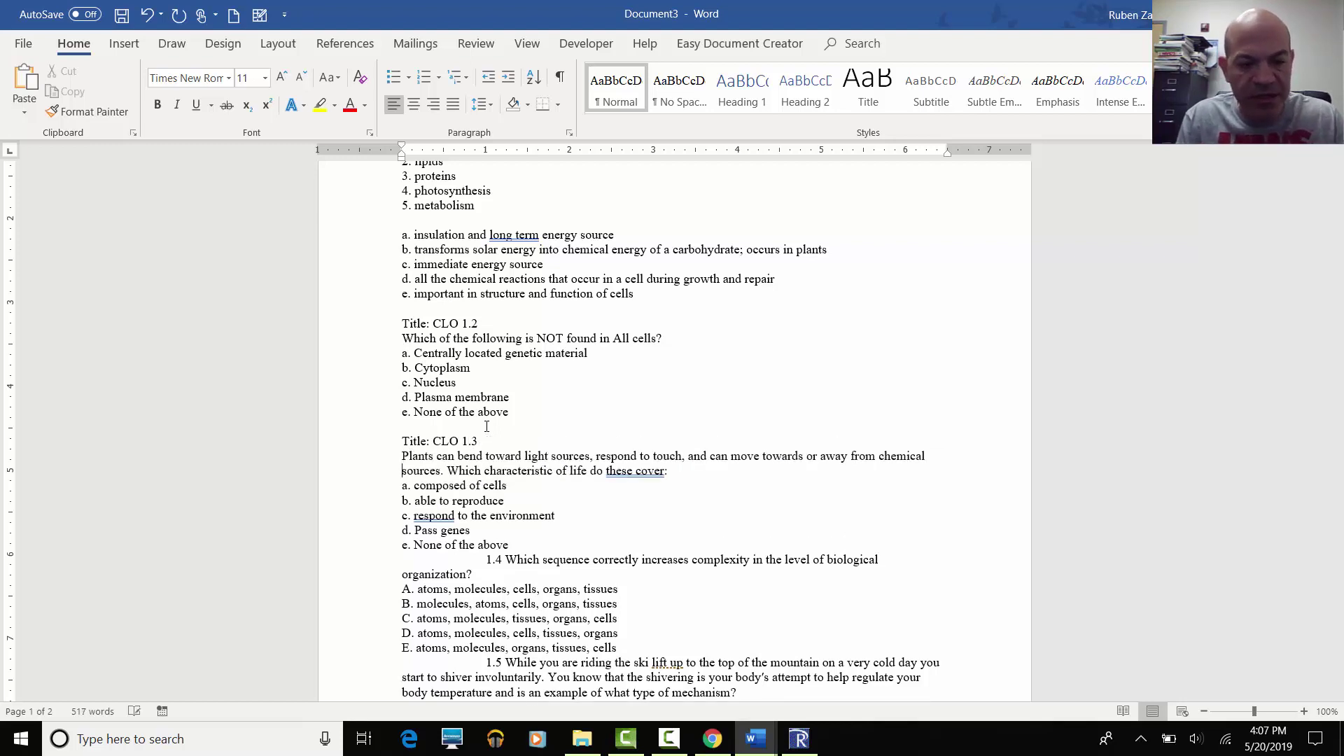
# Separate question 1.4 with a blank line, removing its indent, and put "Title: CLO 1.4" on its own line above the question.
pyautogui.press('Down')
pyautogui.press('Down')
pyautogui.press('Down')
pyautogui.press('Down')
pyautogui.press('Down')
pyautogui.press('Down')
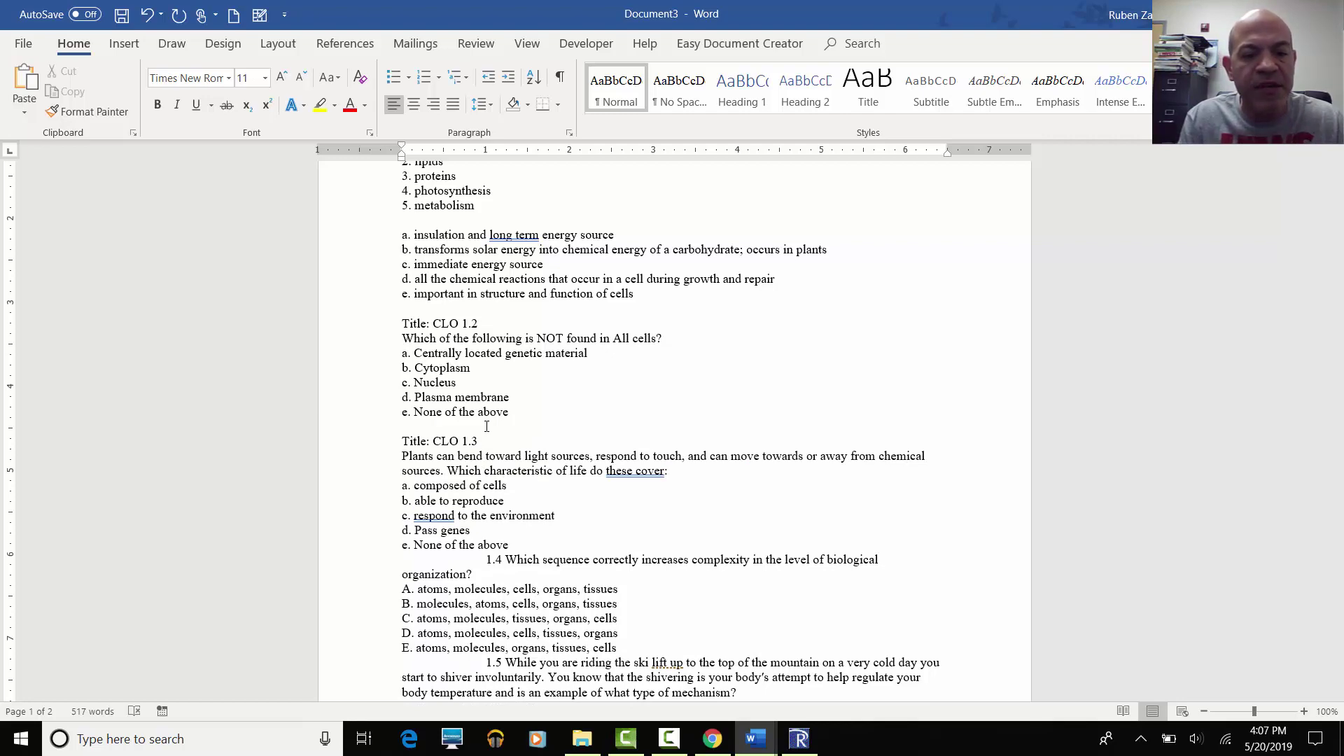
pyautogui.press('Return')
pyautogui.press('Delete')
pyautogui.press('Delete')
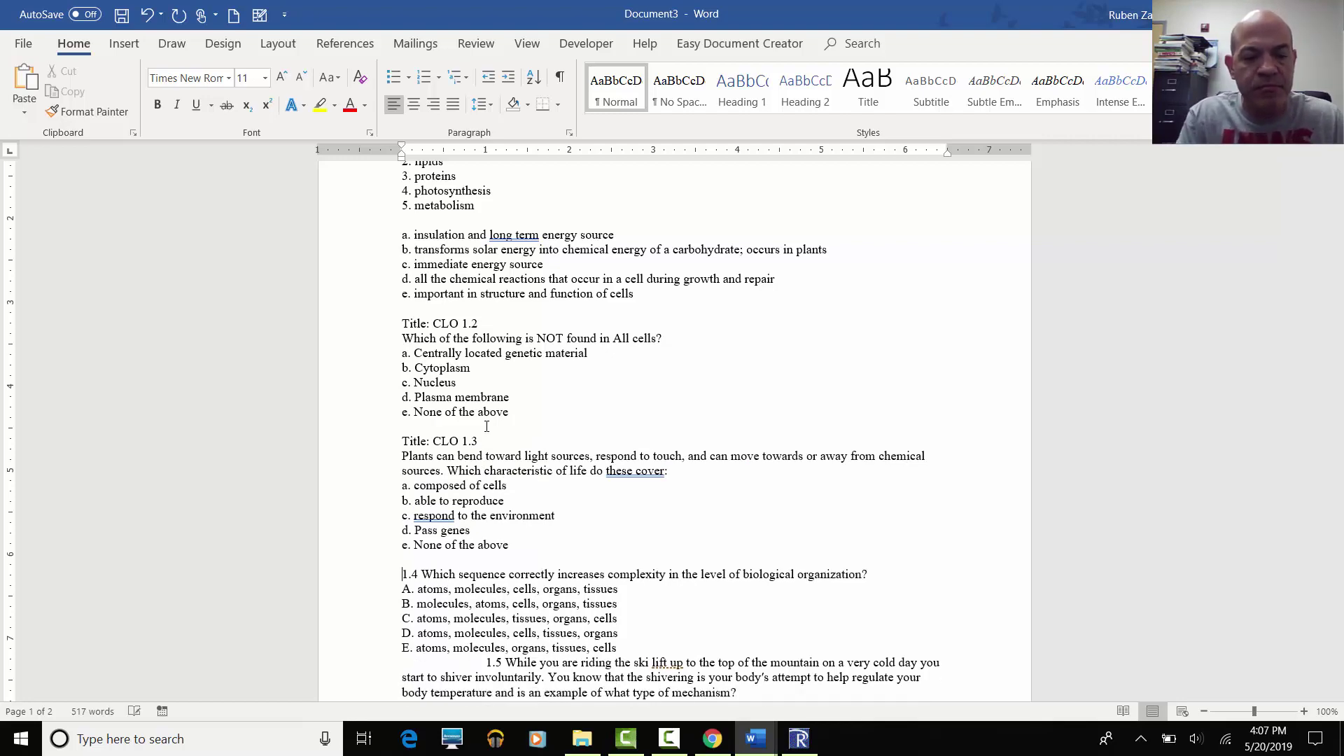
pyautogui.hotkey('ctrl', 'v')
pyautogui.press('Right')
pyautogui.press('Right')
pyautogui.press('Right')
pyautogui.press('Right')
pyautogui.press('Return')
# Set question 1.5 off with a blank line and put "Title: CLO 1.5" on its own line above the ski lift question.
pyautogui.scroll(-3, 485, 426)
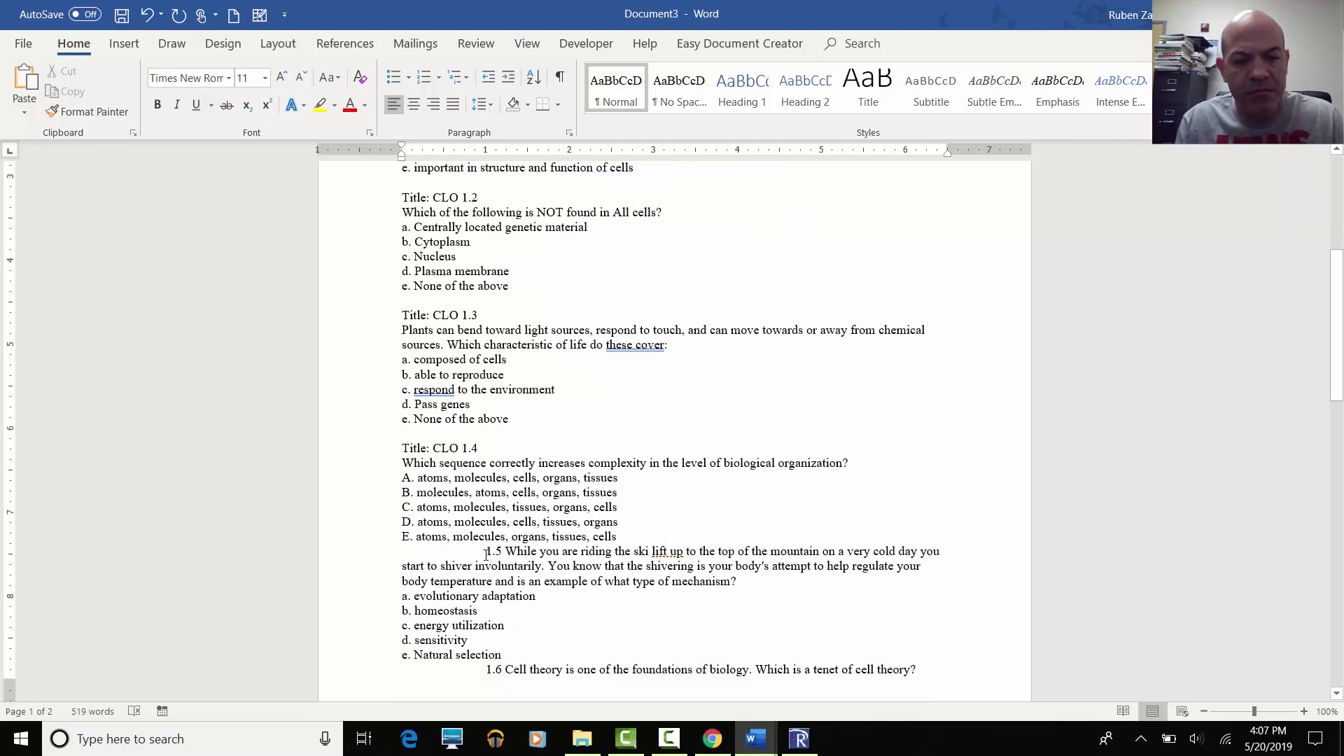
pyautogui.click(488, 553)
pyautogui.press('Return')
pyautogui.hotkey('ctrl', 'v')
pyautogui.press('Right')
pyautogui.press('Right')
pyautogui.press('Right')
pyautogui.press('Right')
pyautogui.press('Return')
# Separate question 1.6 with a blank line, removing its indent, and put "Title: CLO 1.6" on its own line above the cell theory question.
pyautogui.scroll(-5, 490, 555)
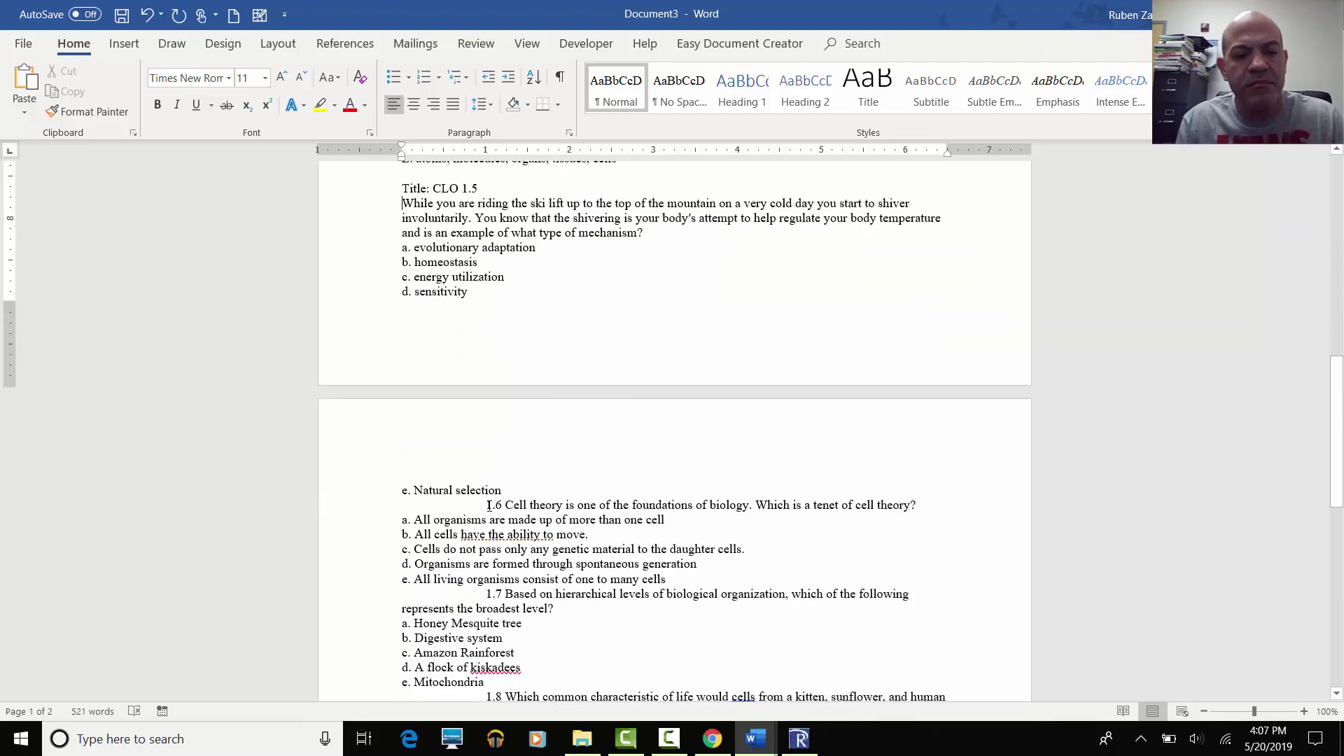
pyautogui.click(490, 506)
pyautogui.press('BackSpace')
pyautogui.press('BackSpace')
pyautogui.press('Return')
pyautogui.hotkey('ctrl', 'v')
pyautogui.press('Right')
pyautogui.press('Right')
pyautogui.press('Right')
pyautogui.press('Right')
pyautogui.press('Return')
# Separate question 1.7 with a blank line, removing its indent, and put "Title: CLO 1.7" on its own line above the question.
pyautogui.scroll(-2, 490, 505)
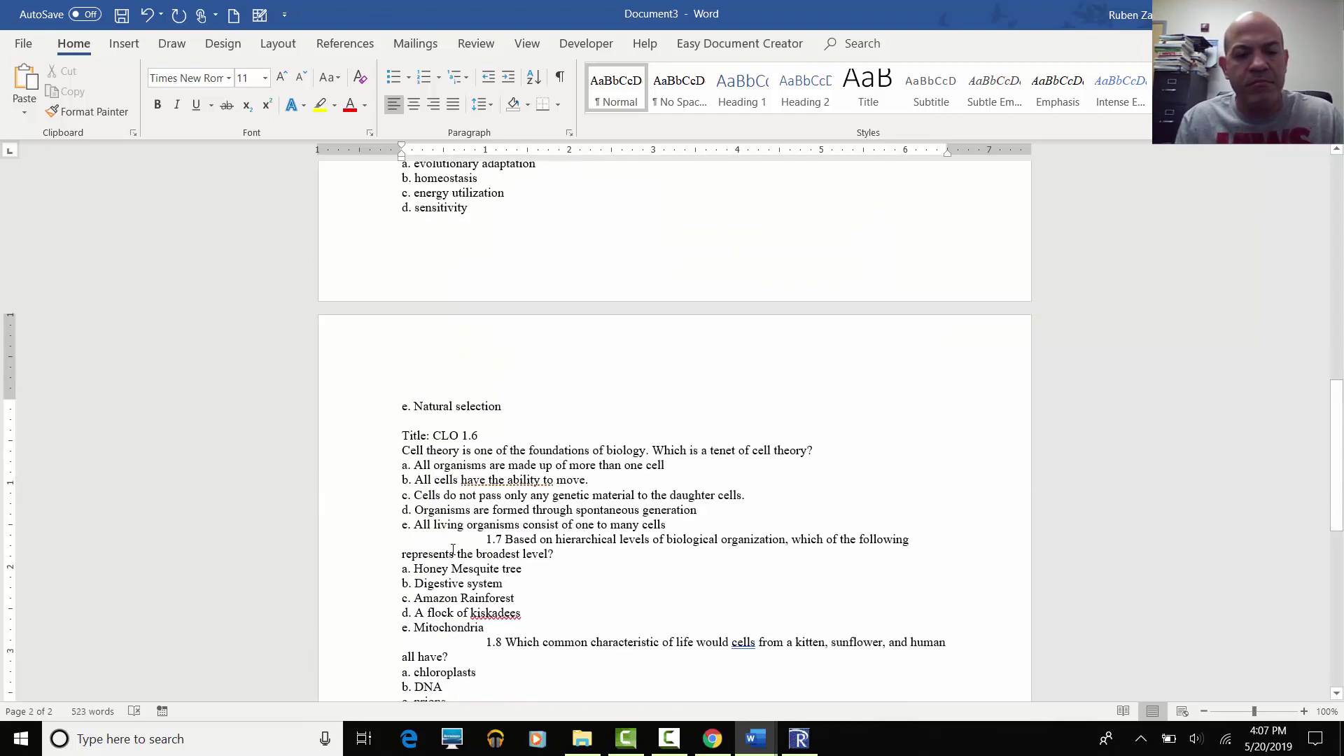
pyautogui.click(460, 544)
pyautogui.press('BackSpace')
pyautogui.press('BackSpace')
pyautogui.press('Return')
pyautogui.write('Title: CLO')
pyautogui.press('Right')
pyautogui.press('Right')
pyautogui.press('Right')
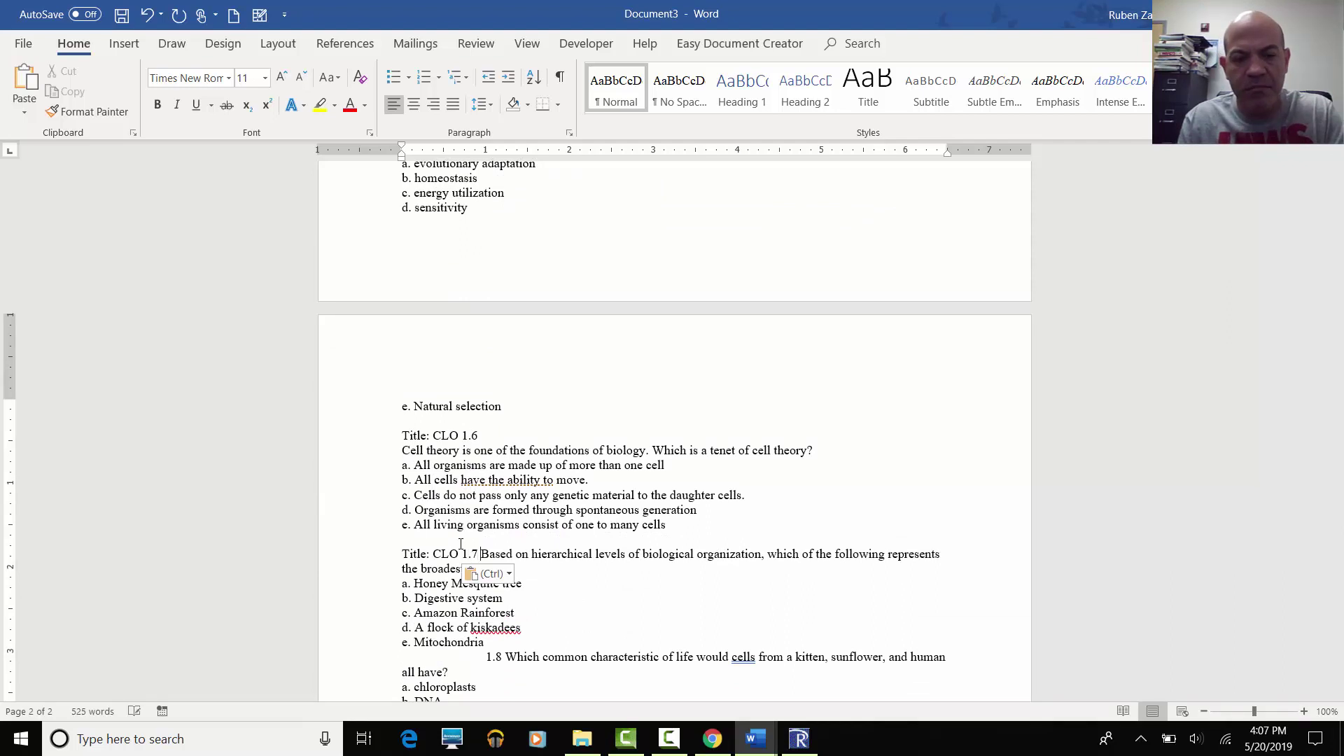
pyautogui.press('Return')
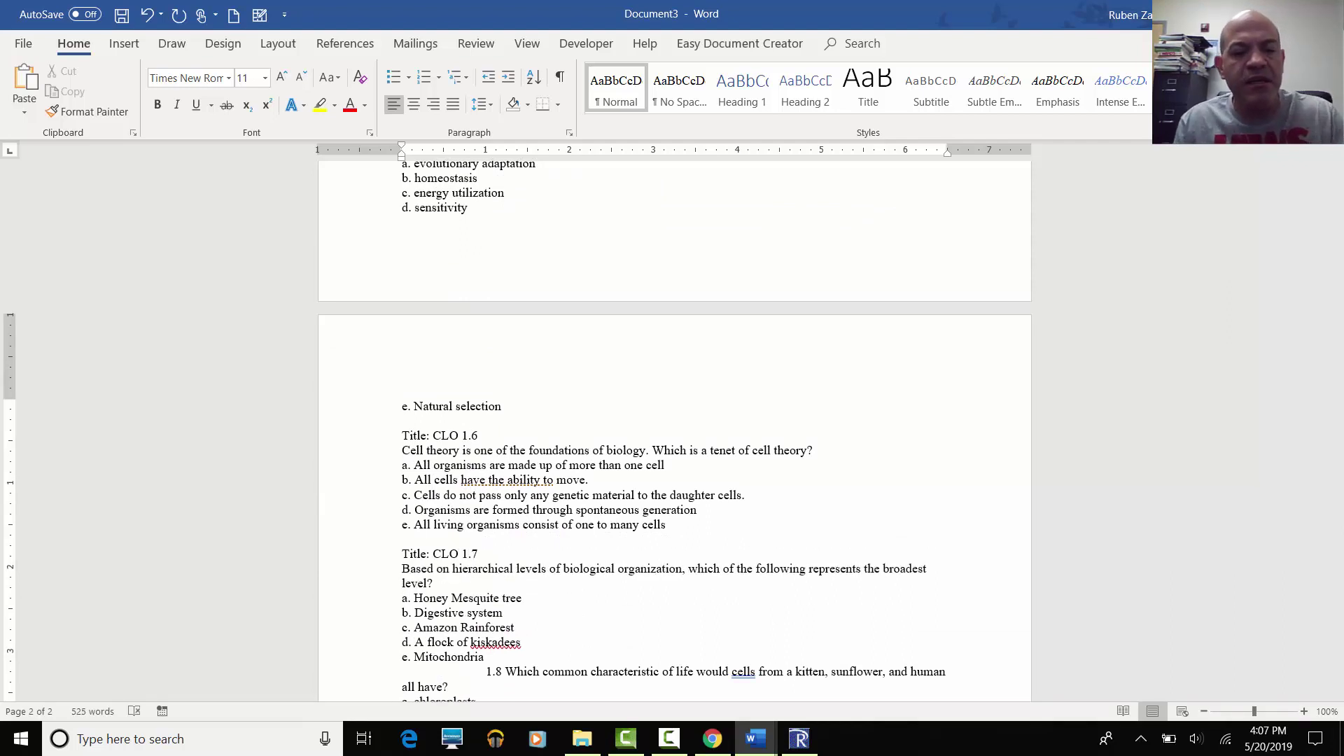
# Separate question 1.8 with a blank line, removing its indent, and put "Title: CLO 1.8" on its own line above the question.
pyautogui.scroll(-3, 489, 551)
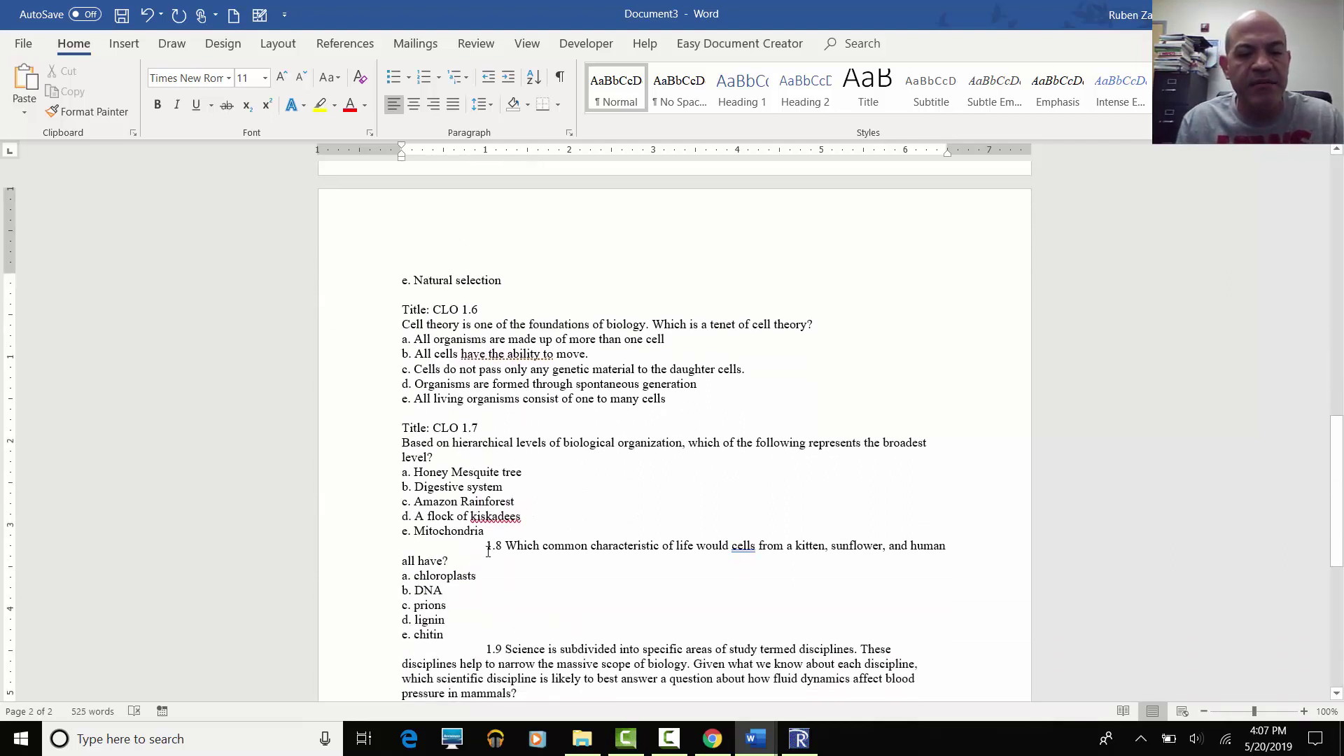
pyautogui.press('BackSpace')
pyautogui.press('BackSpace')
pyautogui.press('Return')
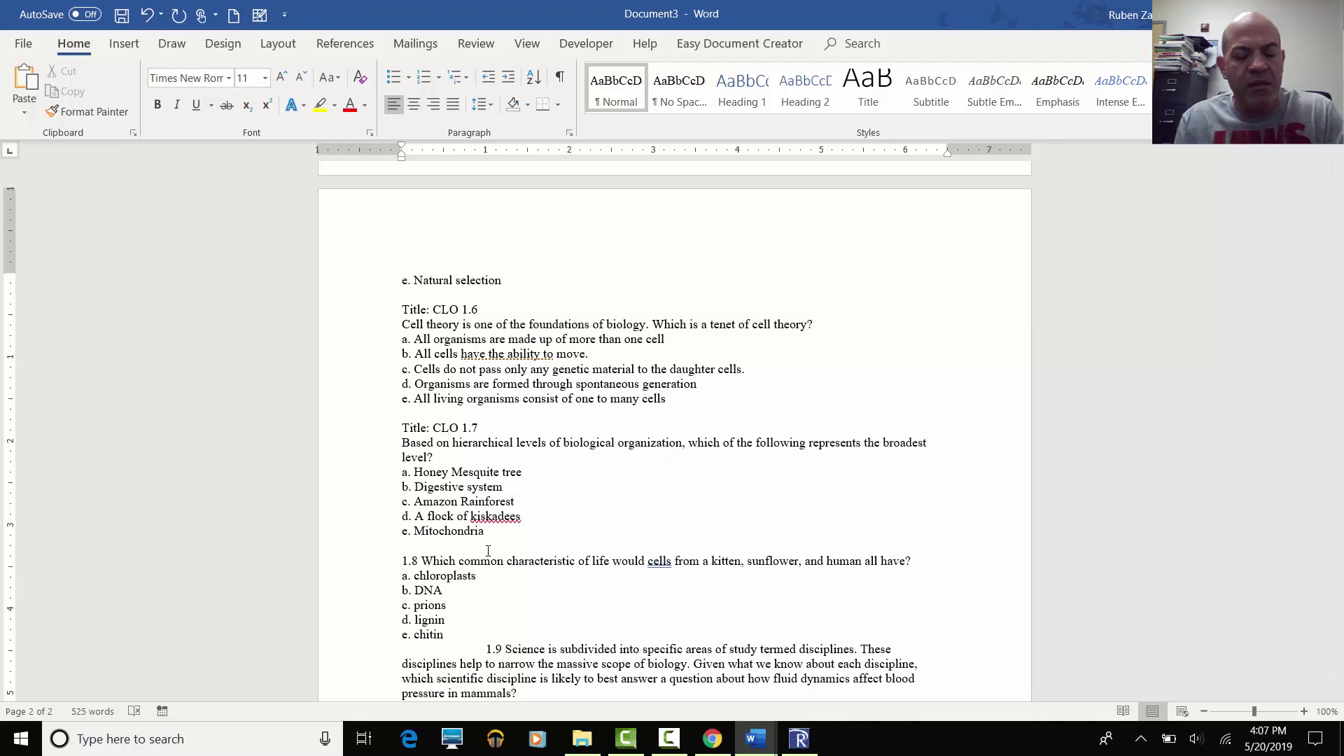
pyautogui.write('Title: CLO')
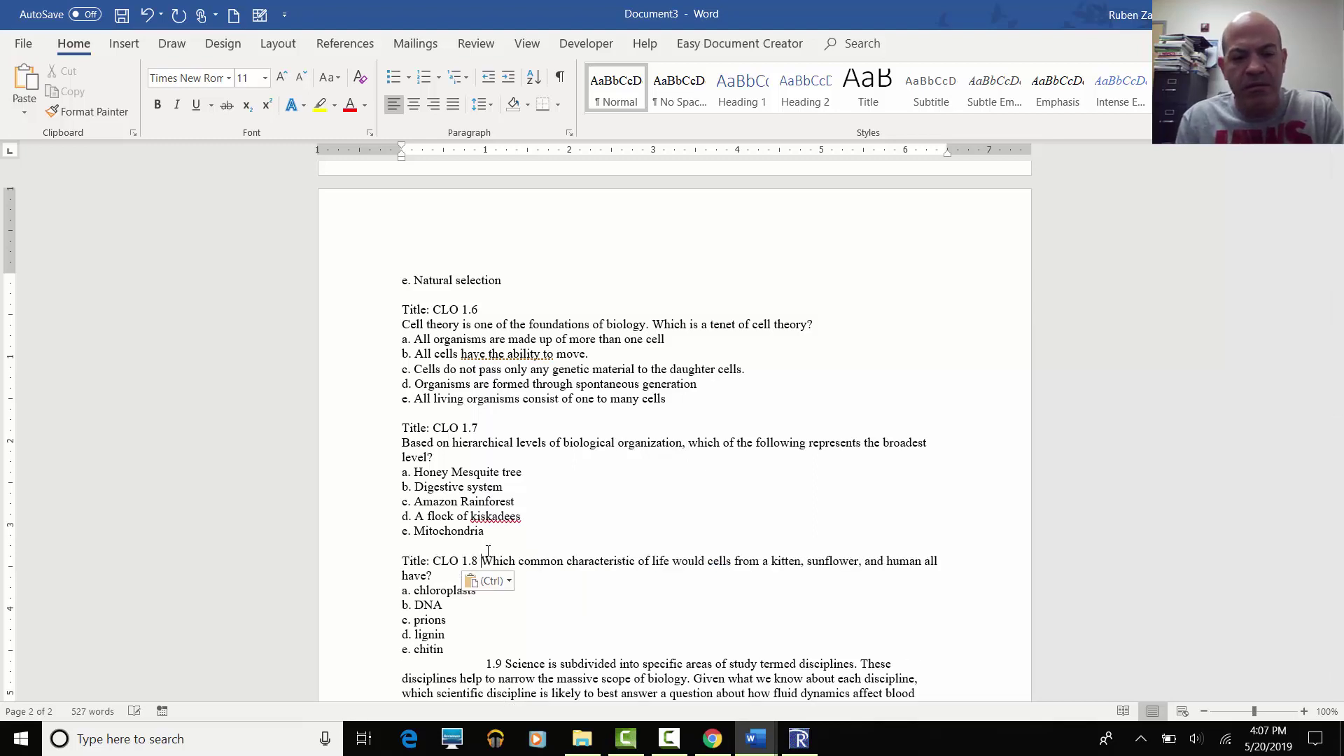
pyautogui.press('BackSpace')
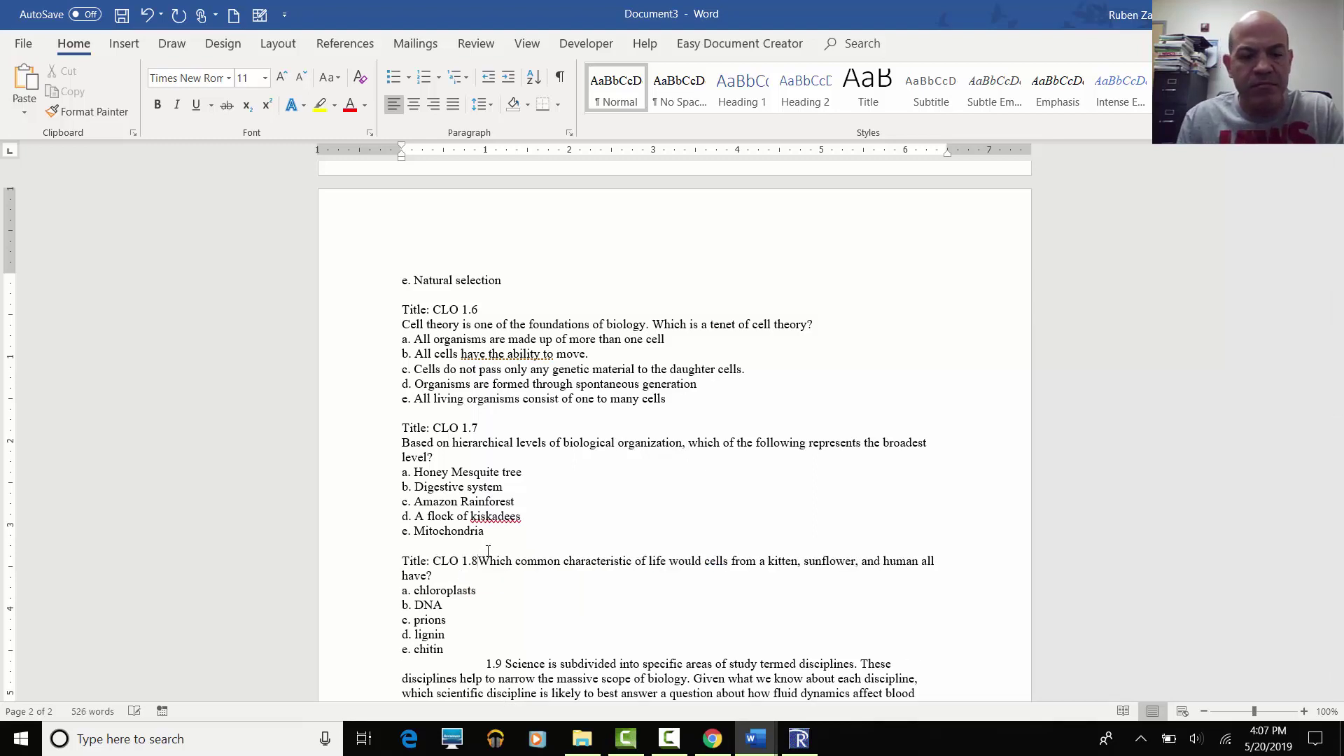
pyautogui.press('Return')
# Separate question 1.9 with a blank line, removing its indent, and put "Title: CLO 1.9" on its own line above the science disciplines question.
pyautogui.scroll(-2, 488, 553)
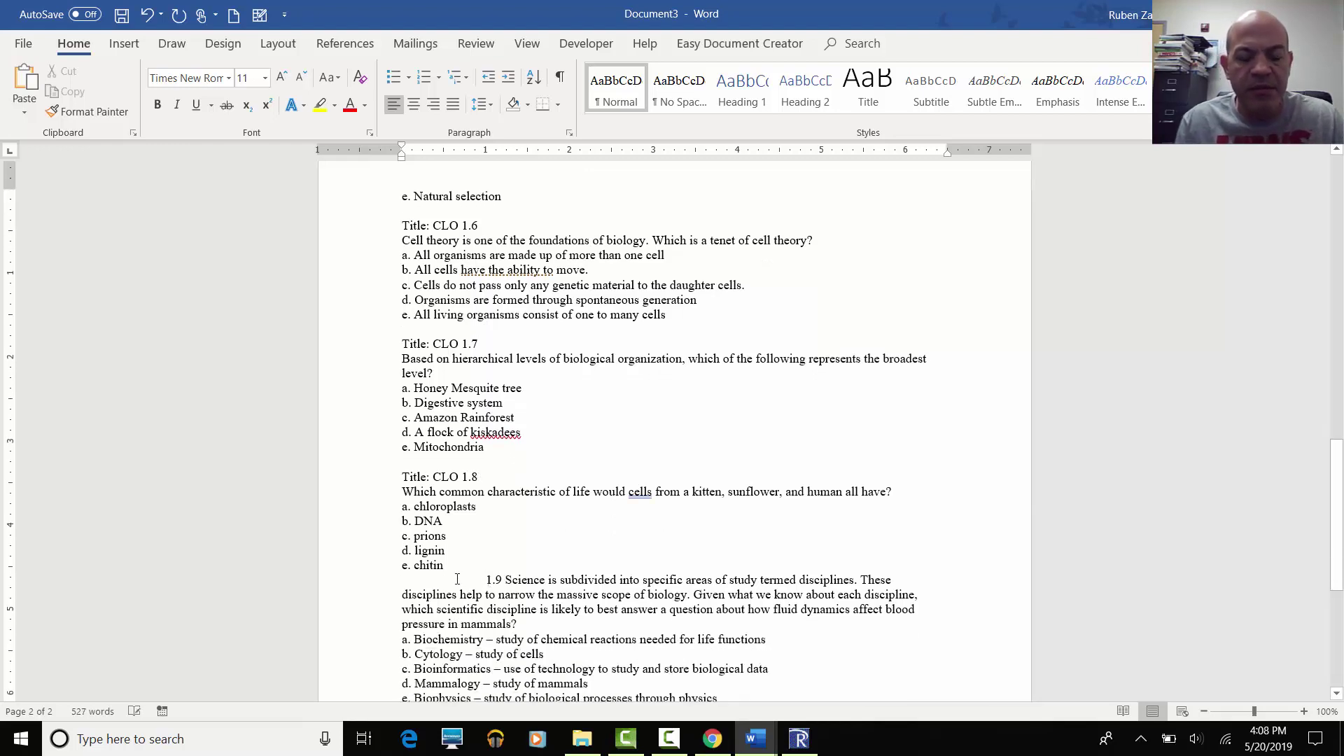
pyautogui.press('BackSpace')
pyautogui.press('BackSpace')
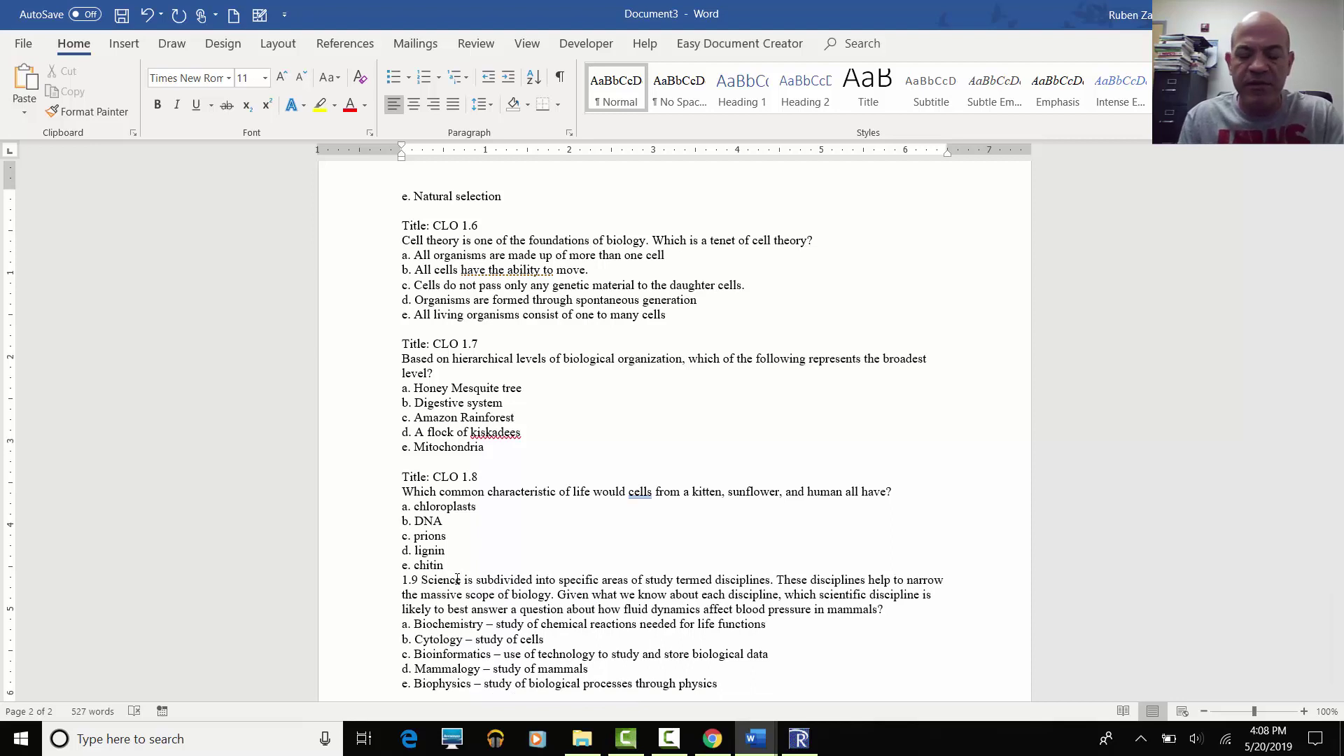
pyautogui.press('Return')
pyautogui.write('Title: CLO')
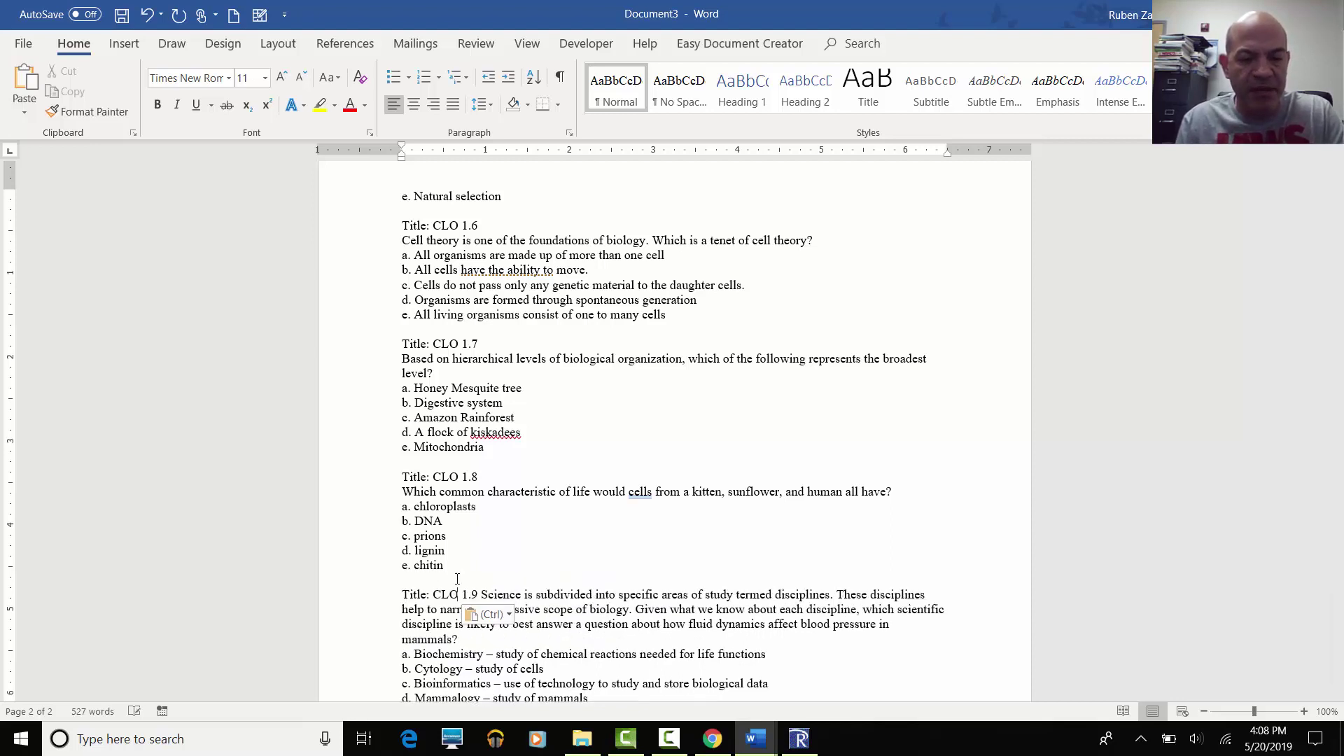
pyautogui.press('Right')
pyautogui.press('Right')
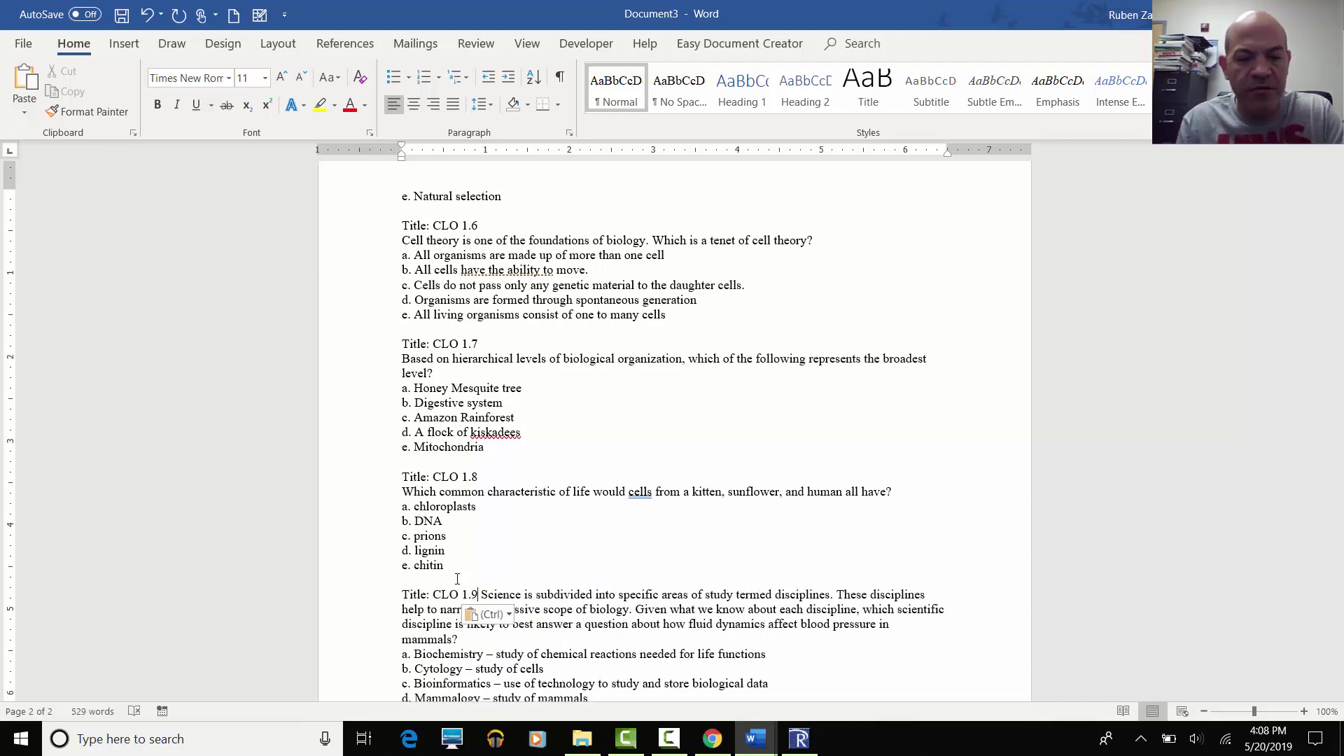
pyautogui.press('Delete')
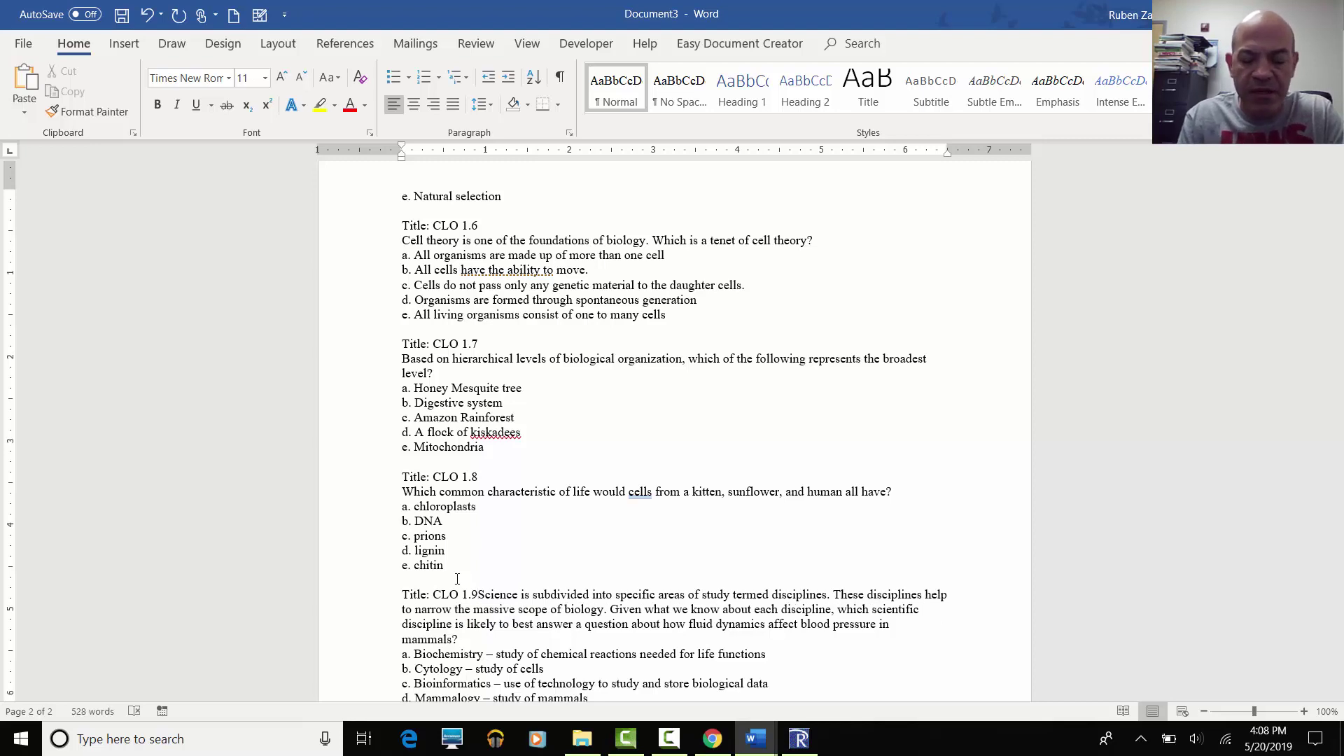
pyautogui.press('Return')
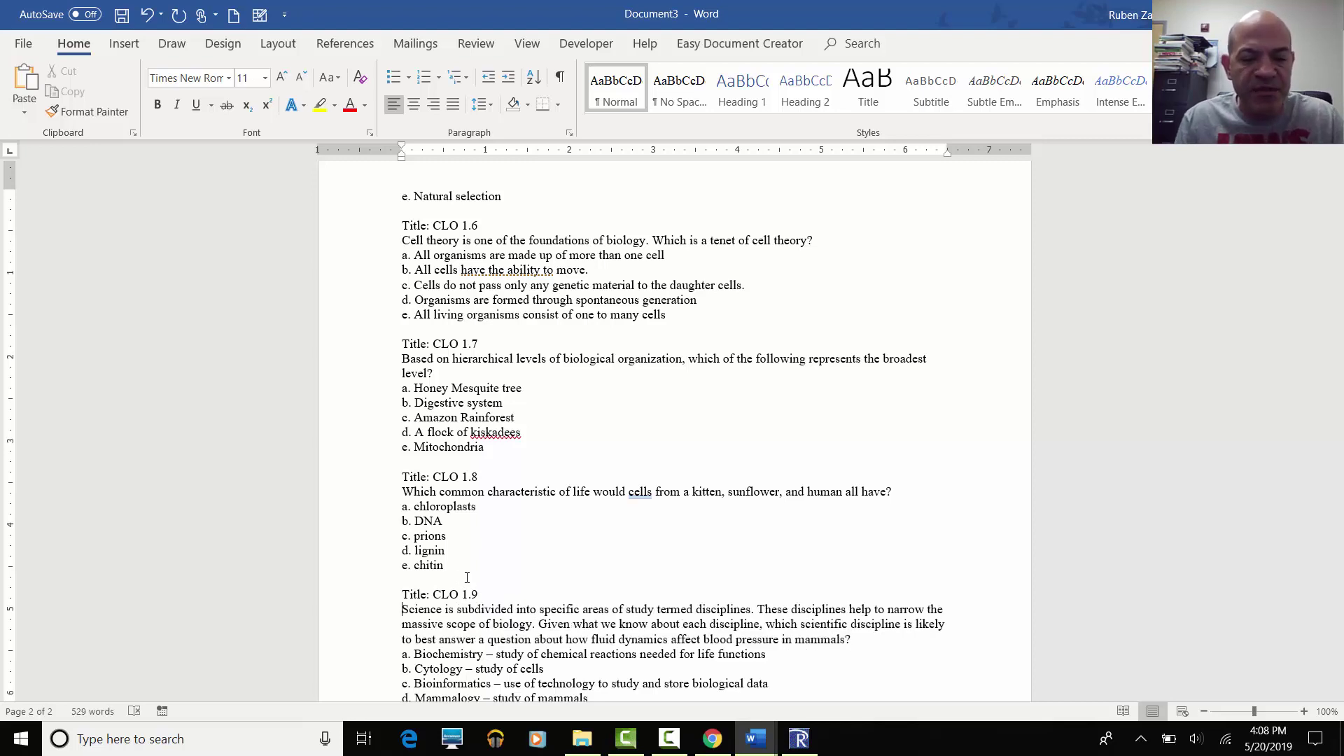
# Remove the indent of question 1.10 and put "Title: CLO 1.10" on its own line above the insect-pollinated flowers question.
pyautogui.scroll(-6, 467, 577)
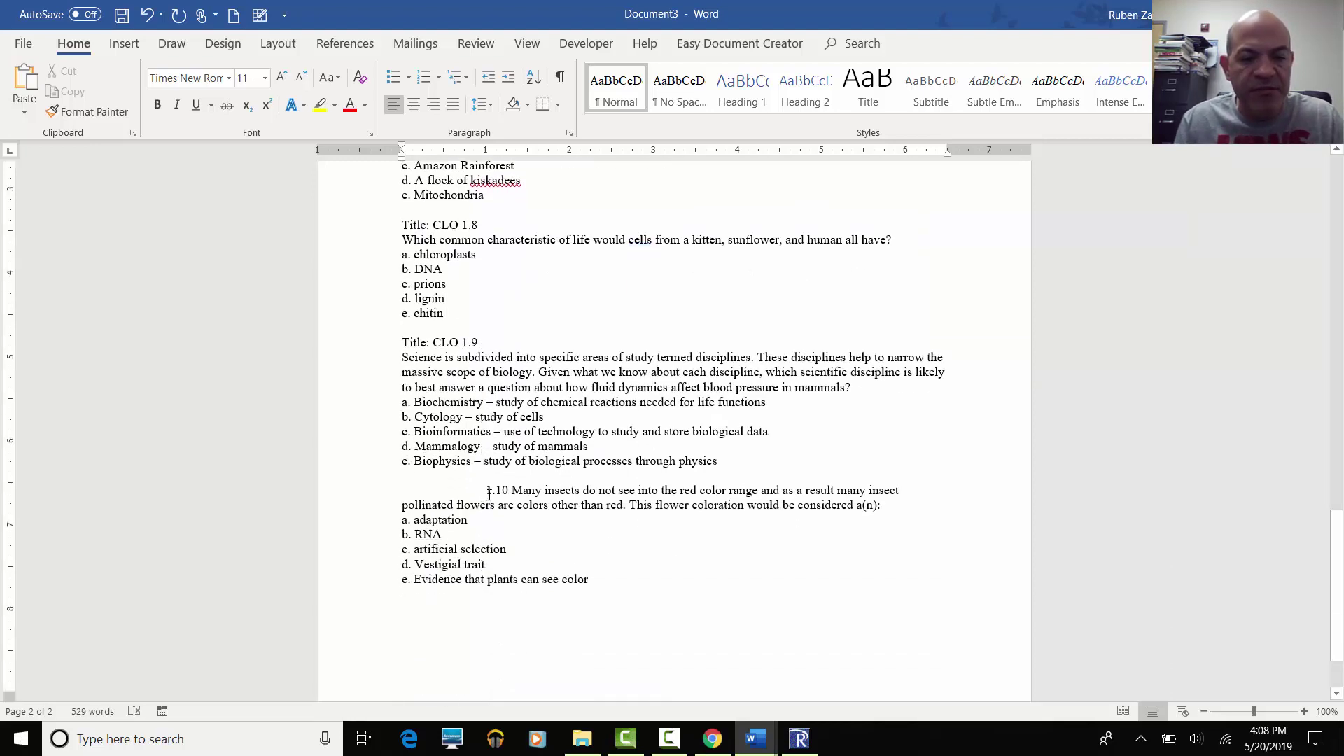
pyautogui.press('BackSpace')
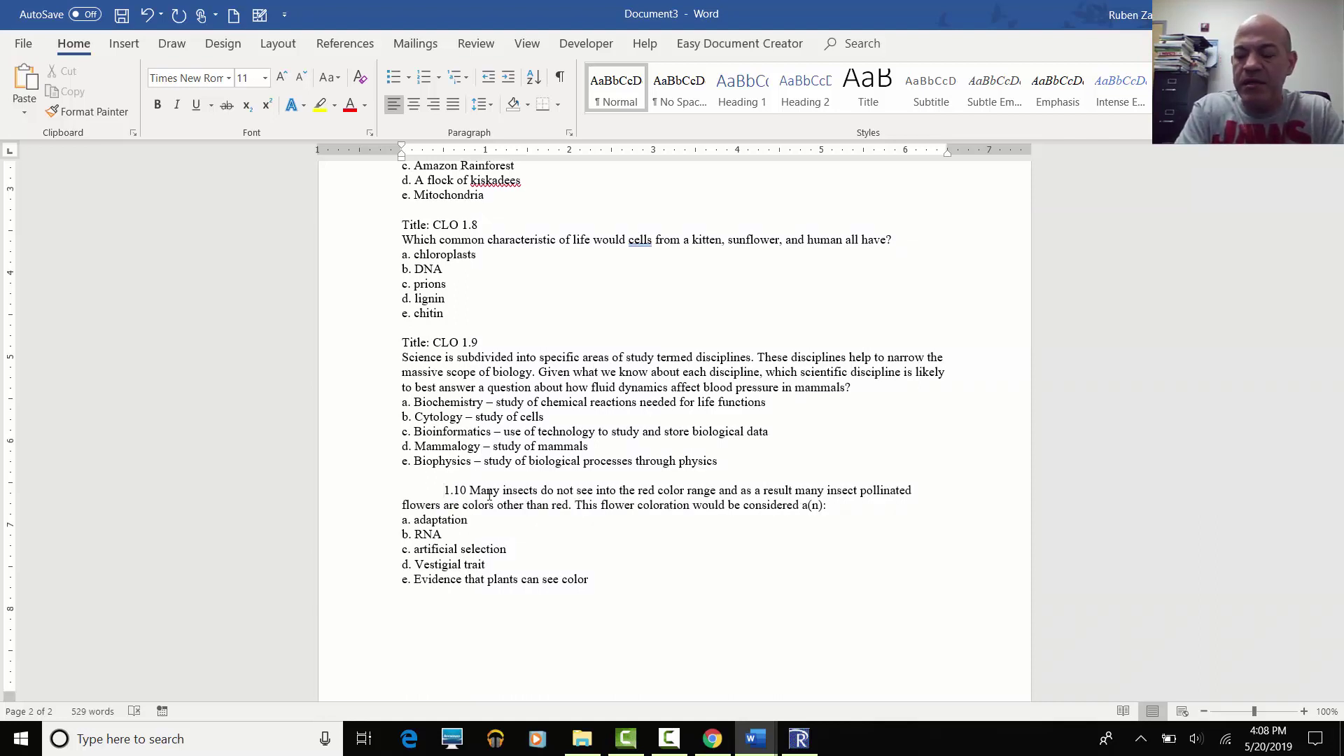
pyautogui.press('BackSpace')
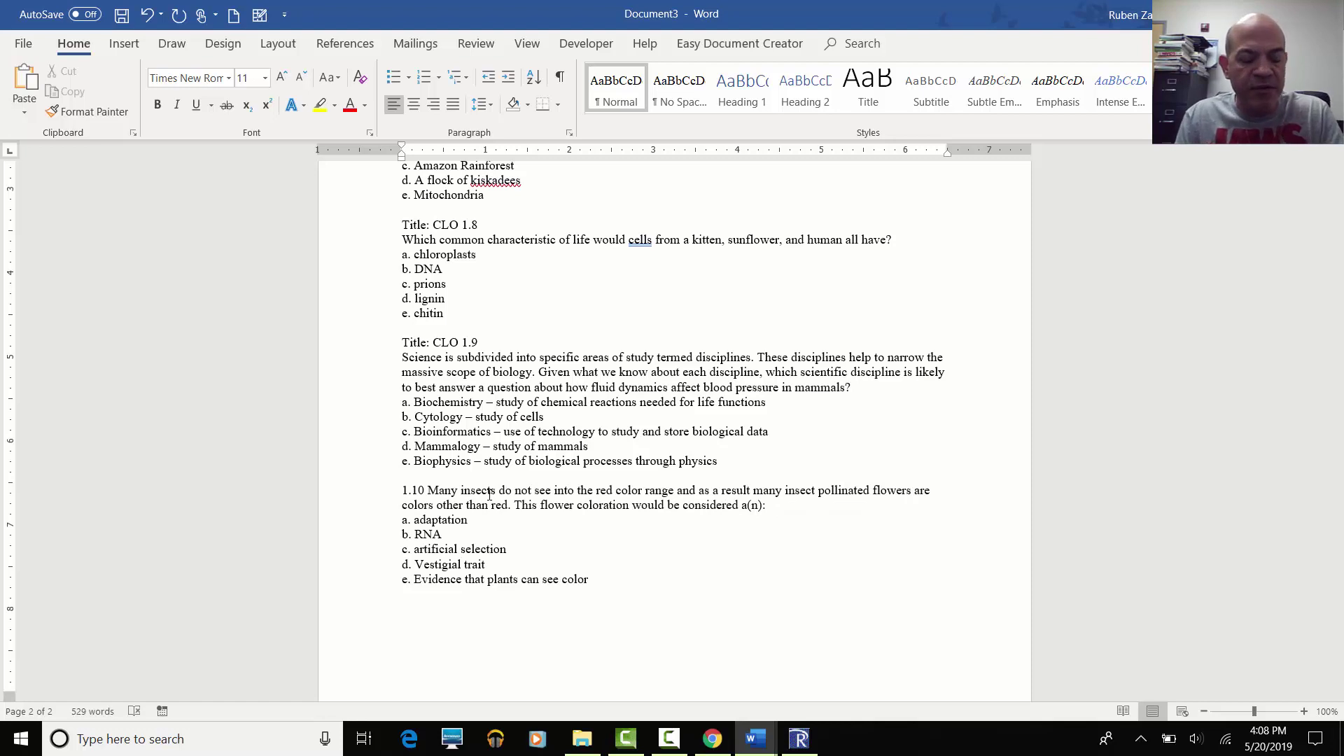
pyautogui.write('Title: CLO')
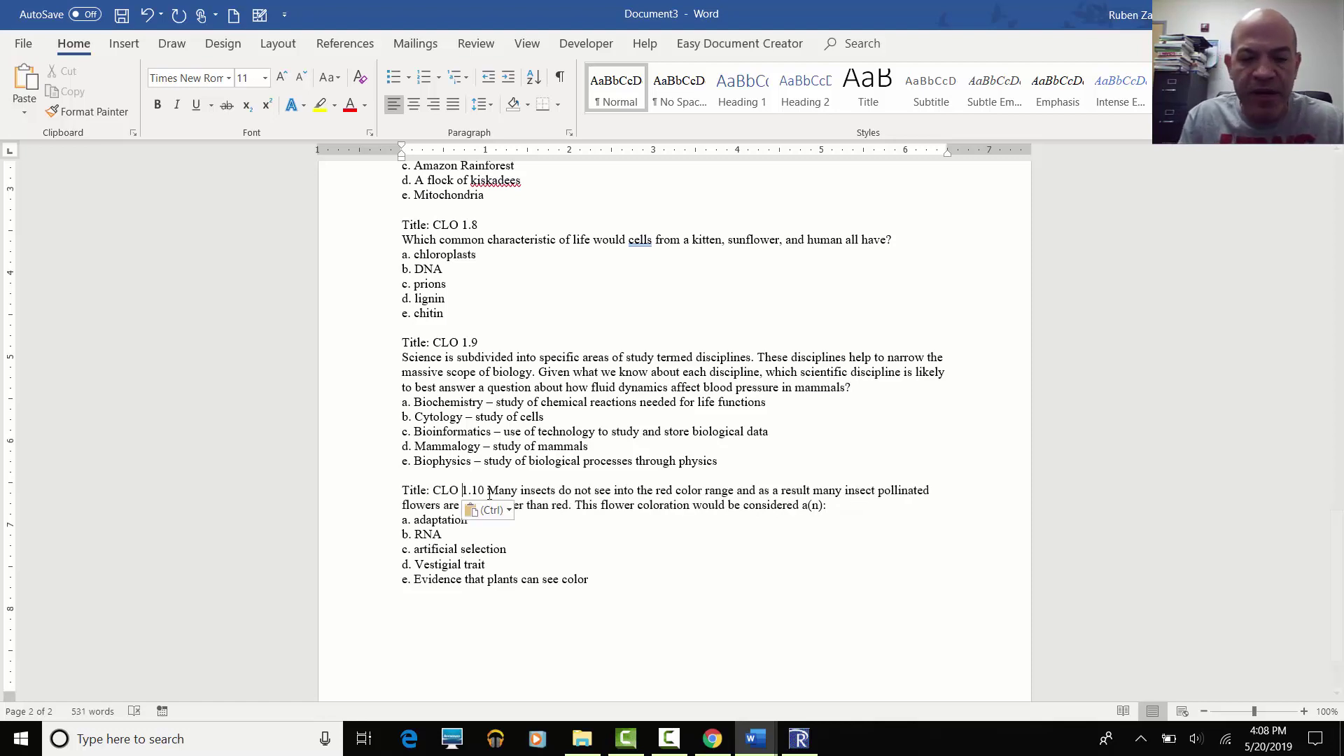
pyautogui.press('Right')
pyautogui.press('Right')
pyautogui.press('Right')
pyautogui.press('Right')
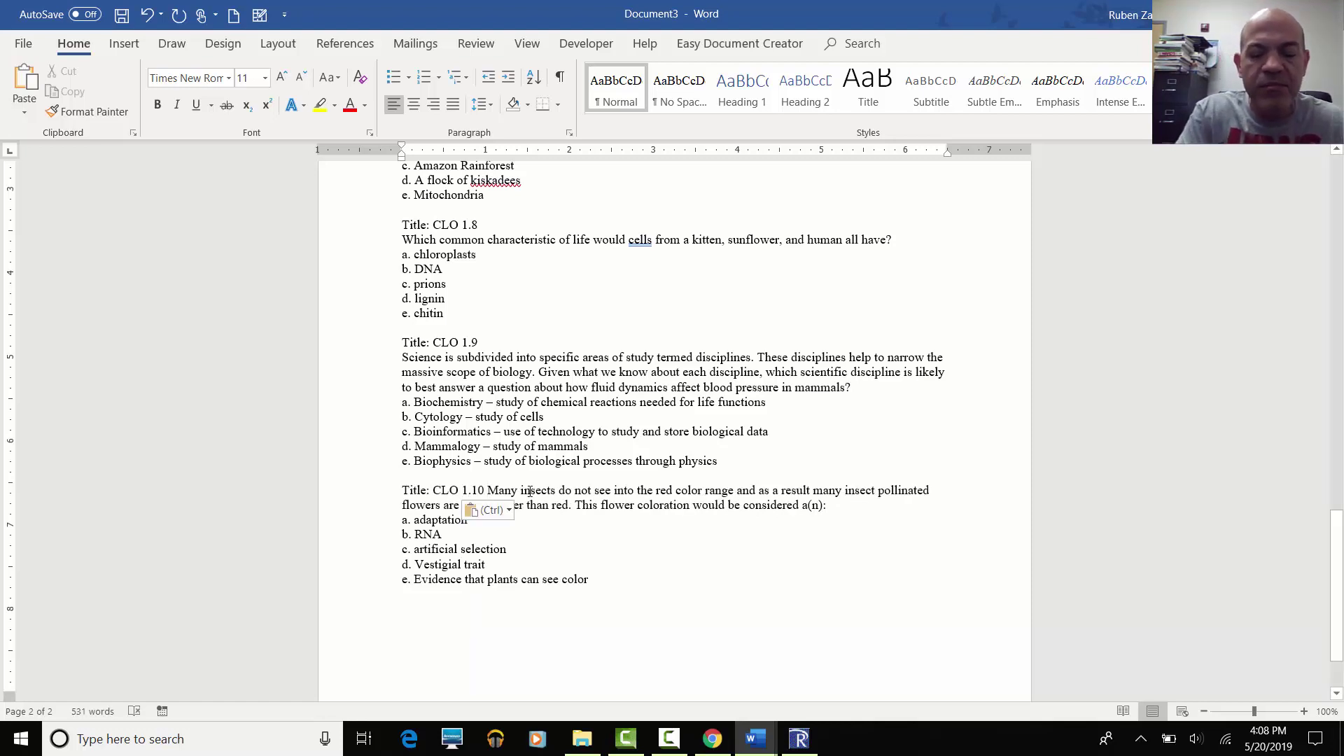
pyautogui.press('Return')
pyautogui.press('Delete')
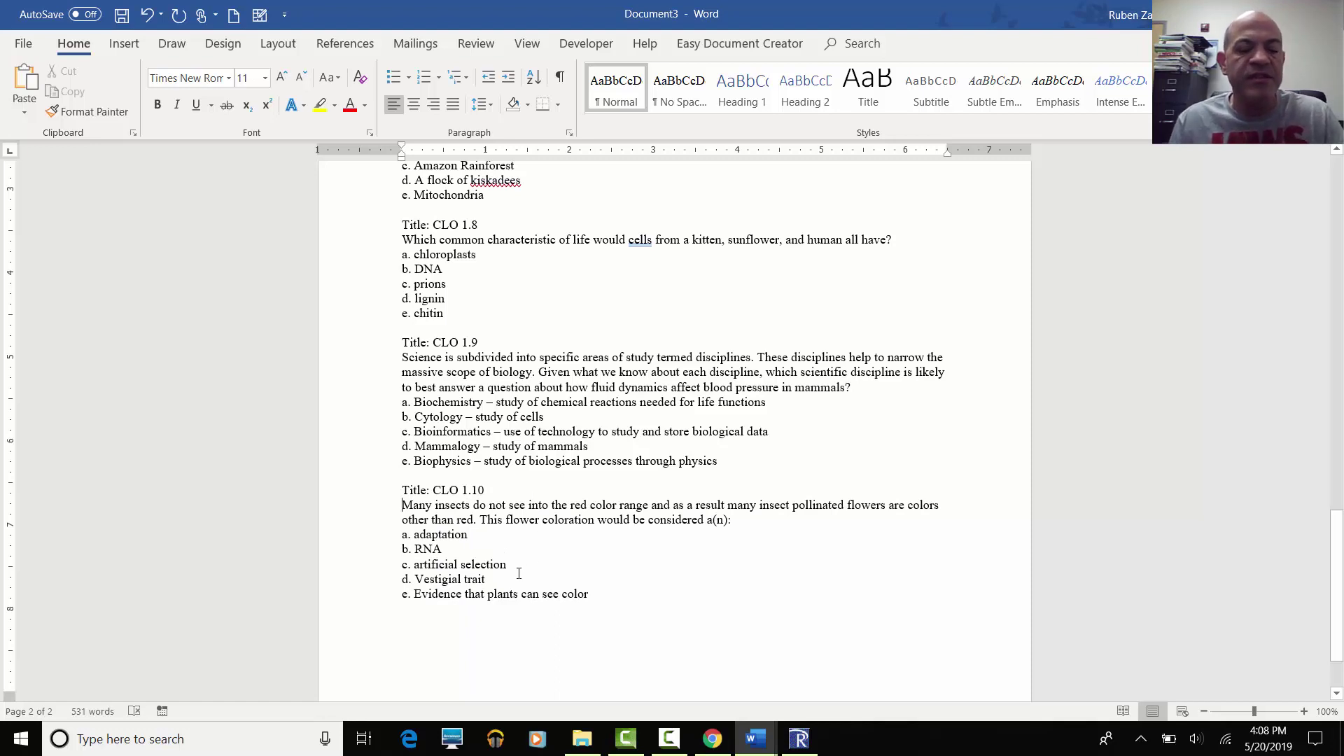
# Add the line "Type: MT" directly above "Title: CLO 1.1" at the start of the question bank.
pyautogui.scroll(2, 509, 560)
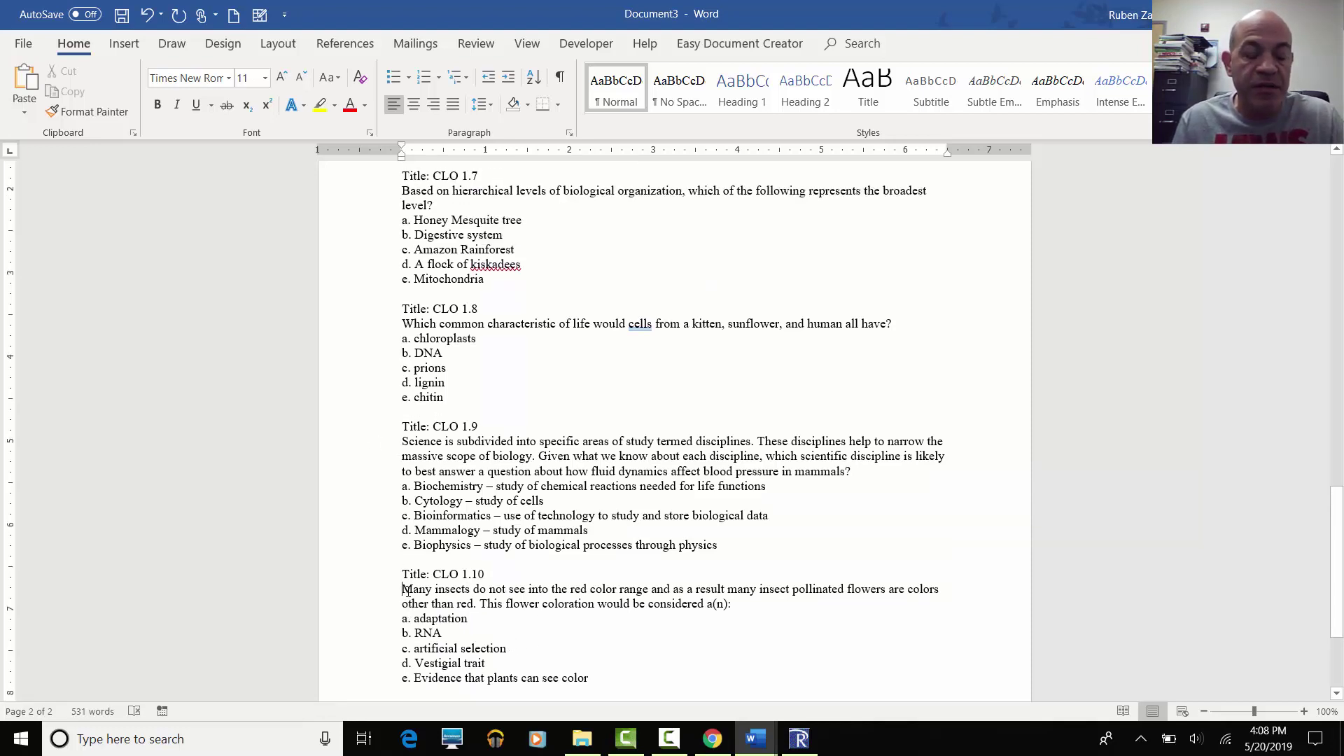
pyautogui.scroll(9, 414, 557)
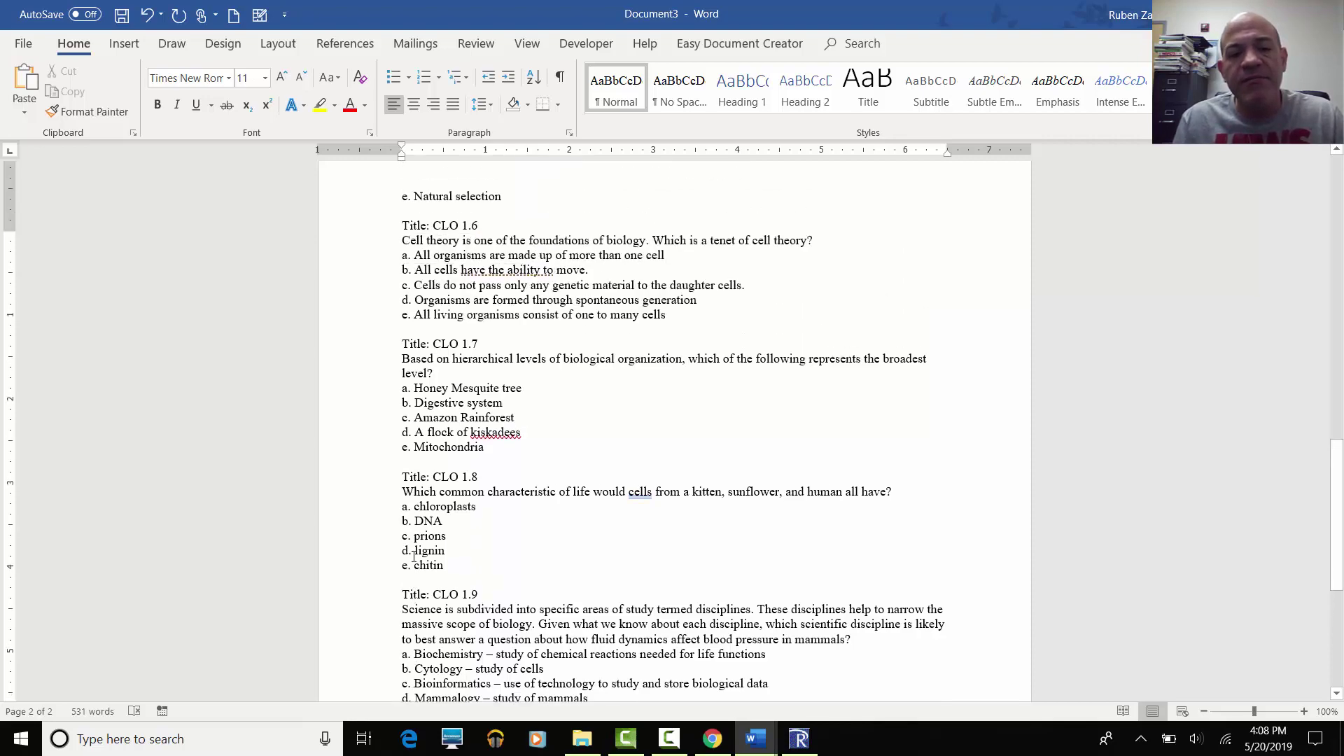
pyautogui.scroll(12, 414, 556)
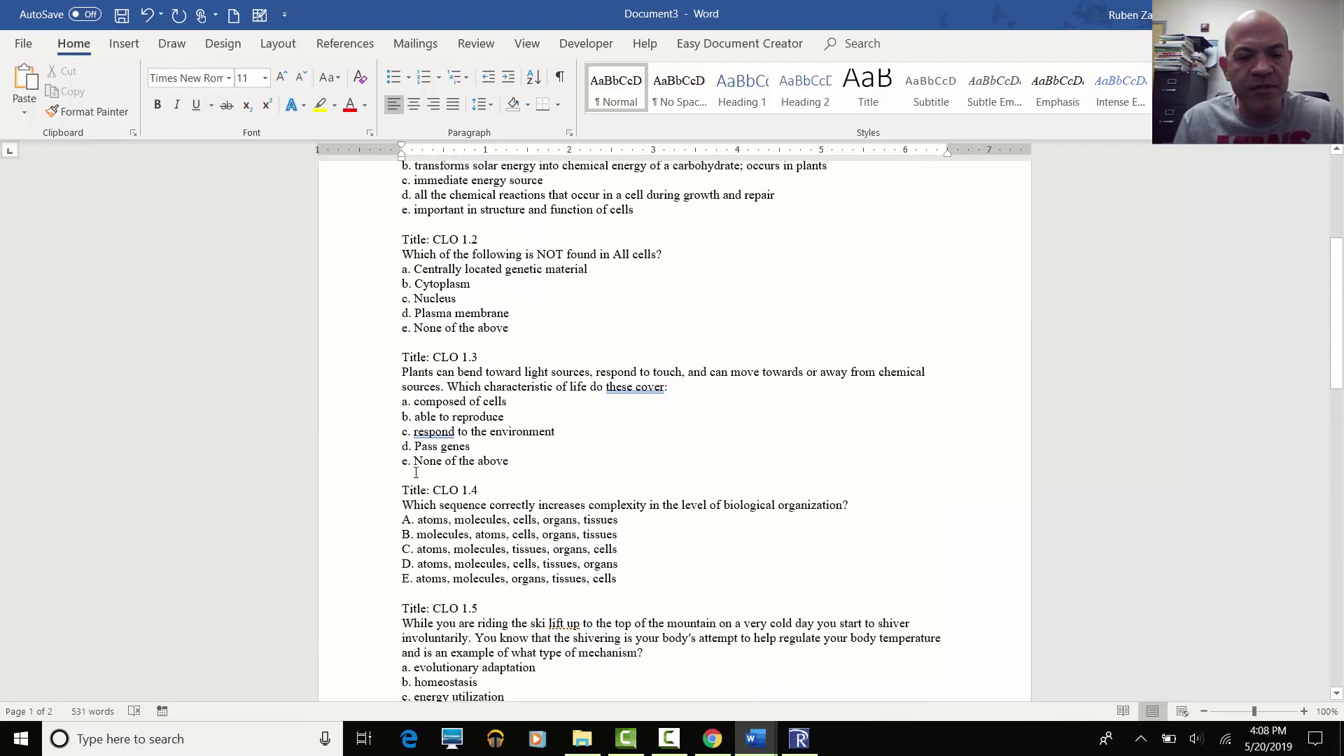
pyautogui.scroll(2, 408, 431)
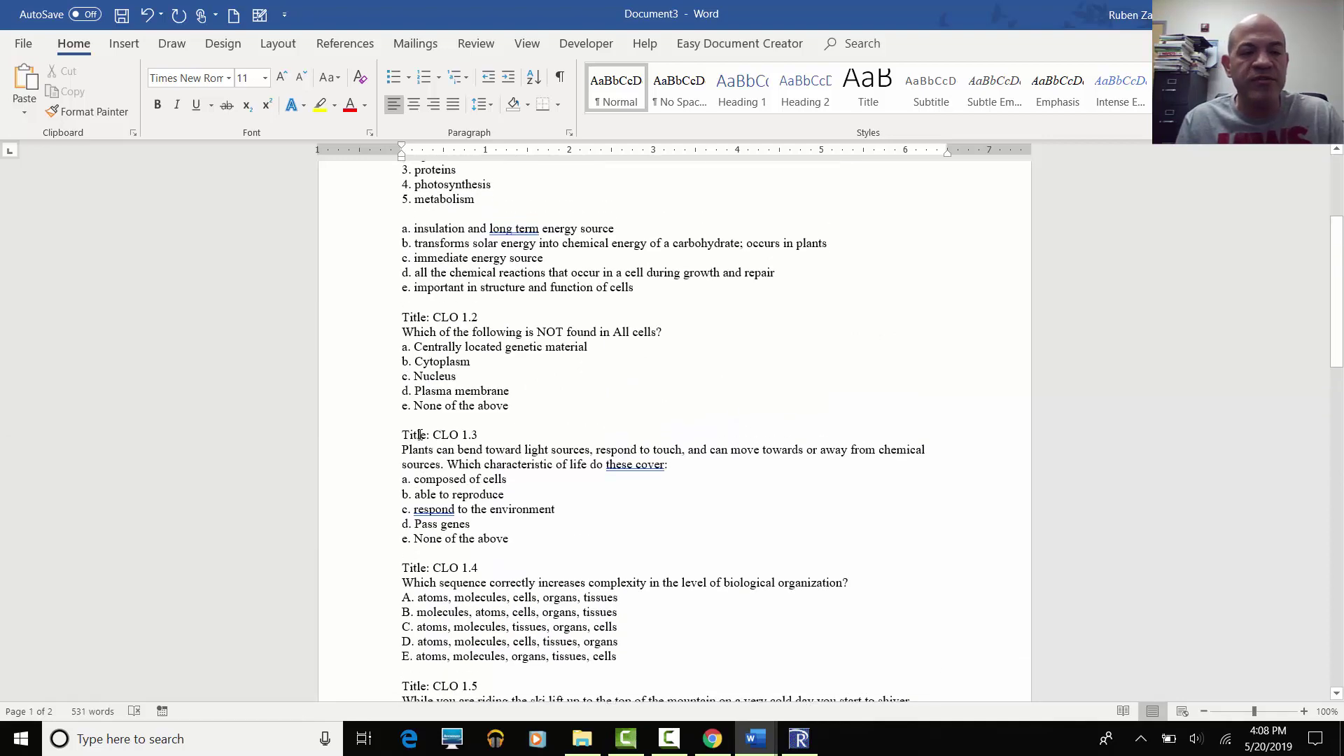
pyautogui.scroll(2, 399, 328)
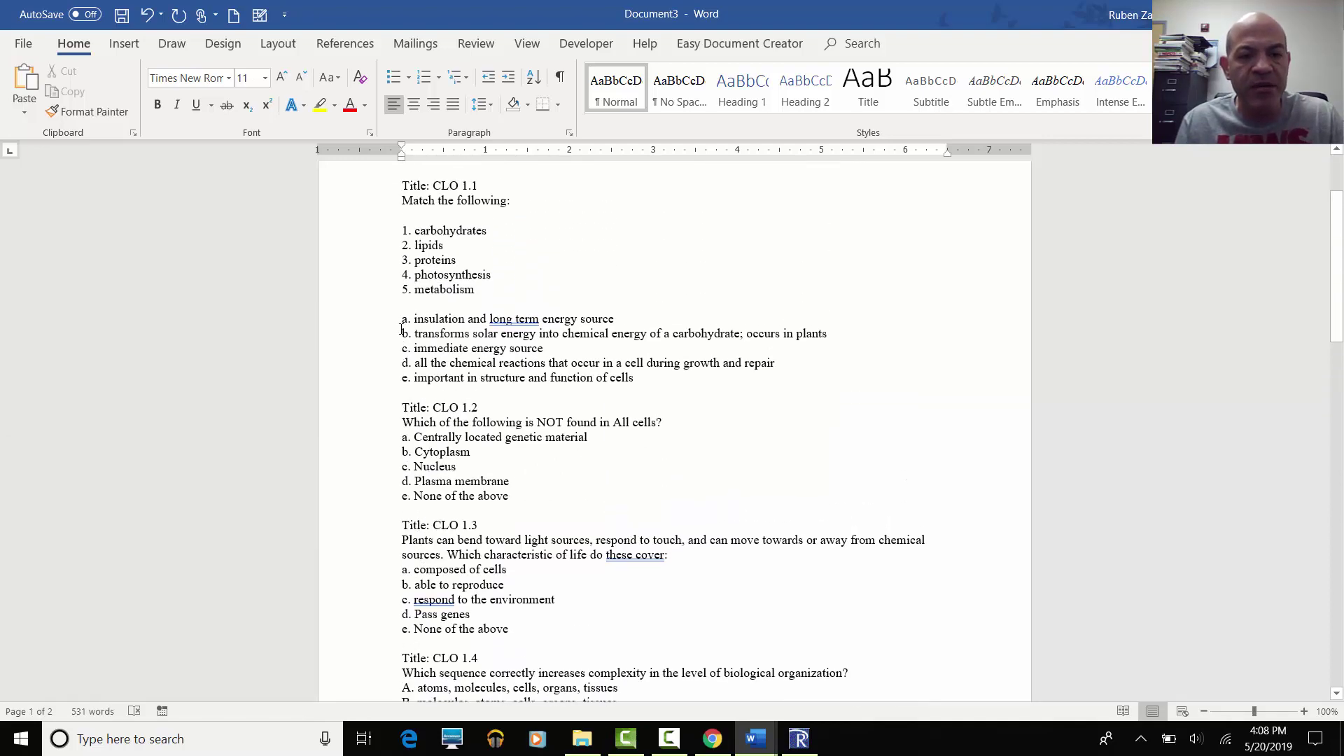
pyautogui.scroll(3, 401, 329)
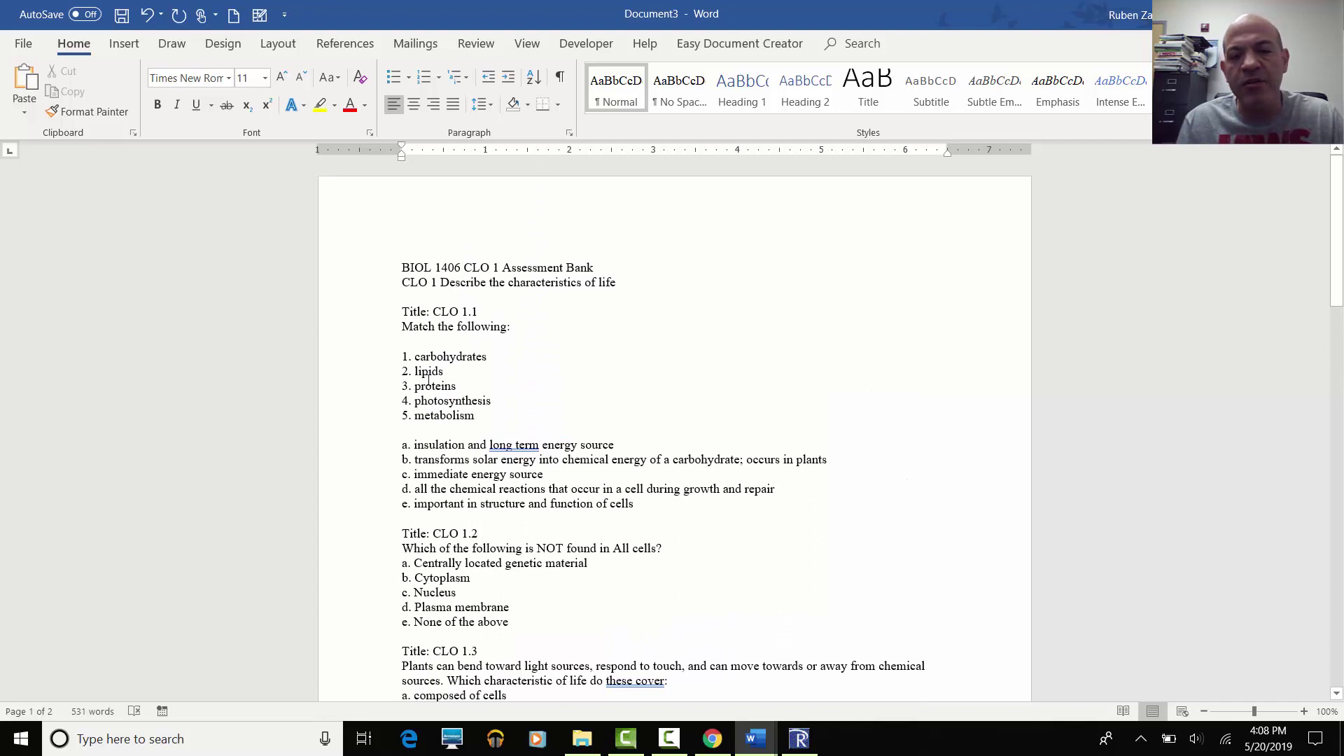
pyautogui.click(397, 312)
pyautogui.press('Return')
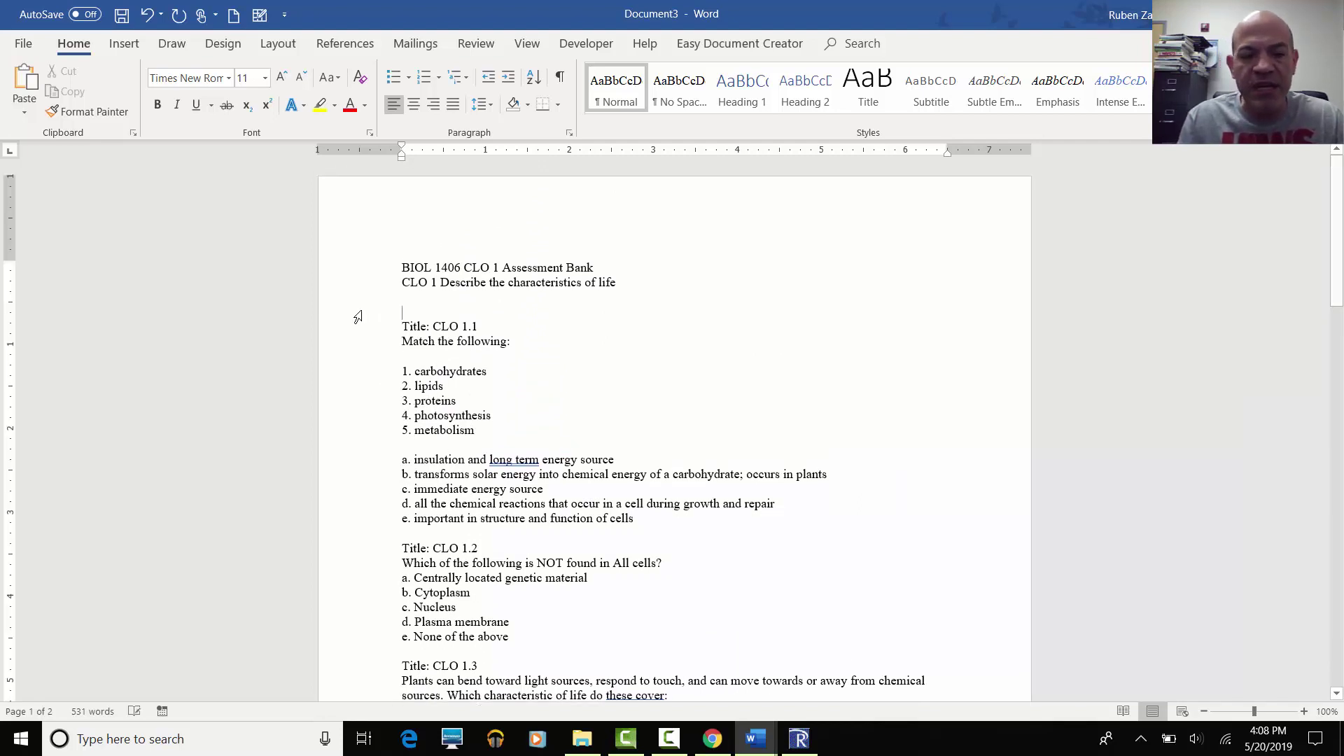
pyautogui.press('Up')
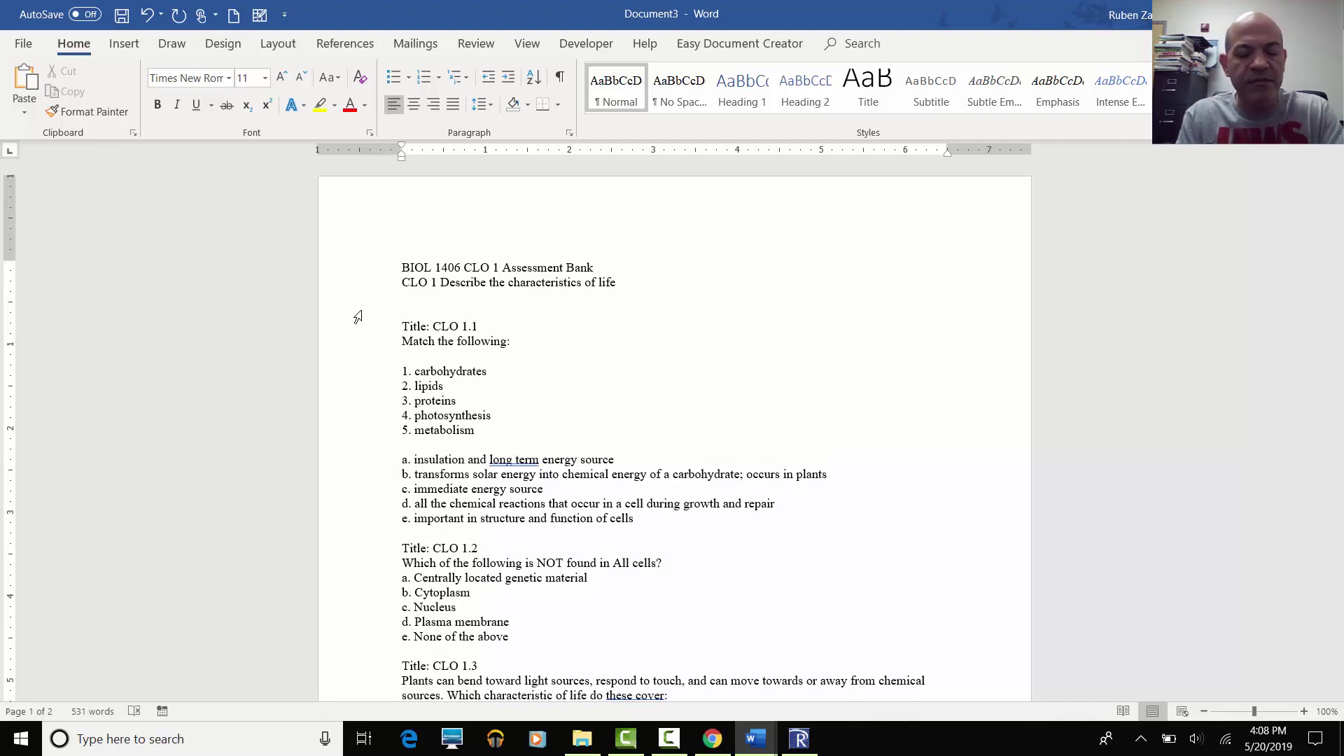
pyautogui.write('TY')
pyautogui.press('BackSpace')
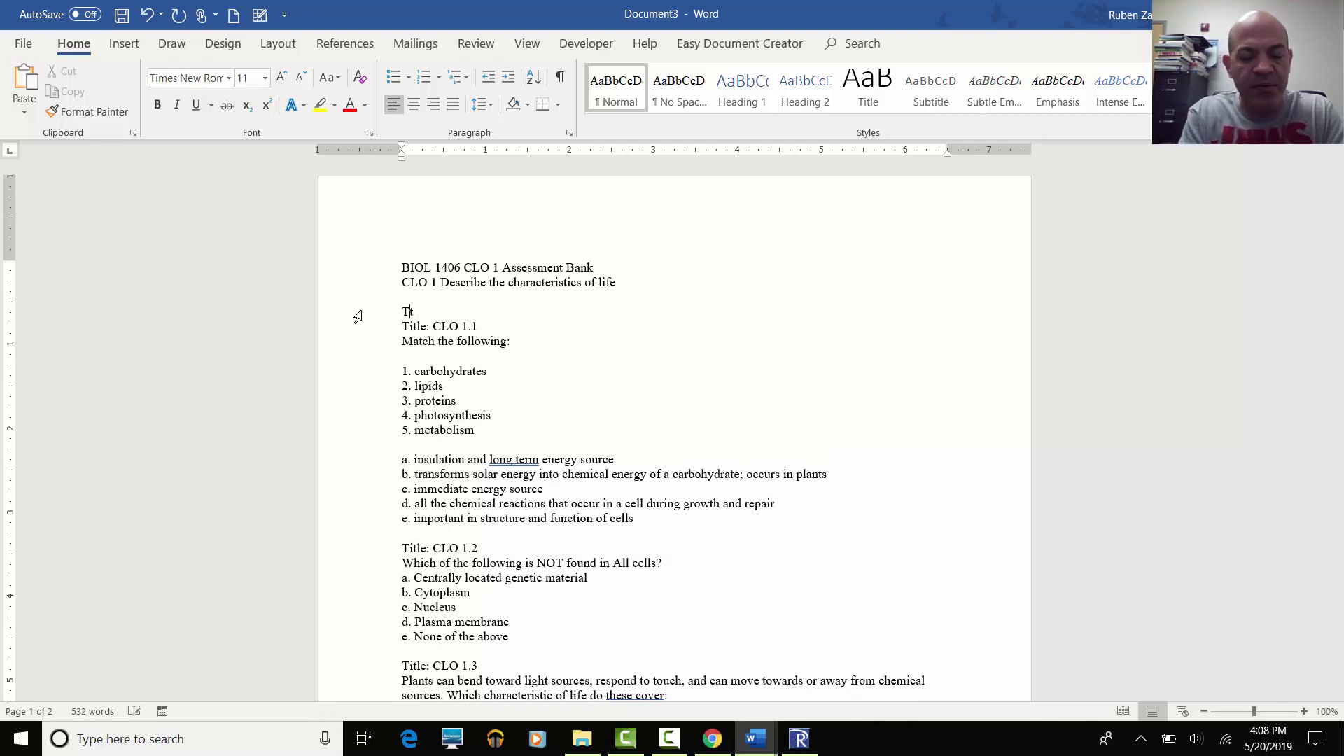
pyautogui.write('ype')
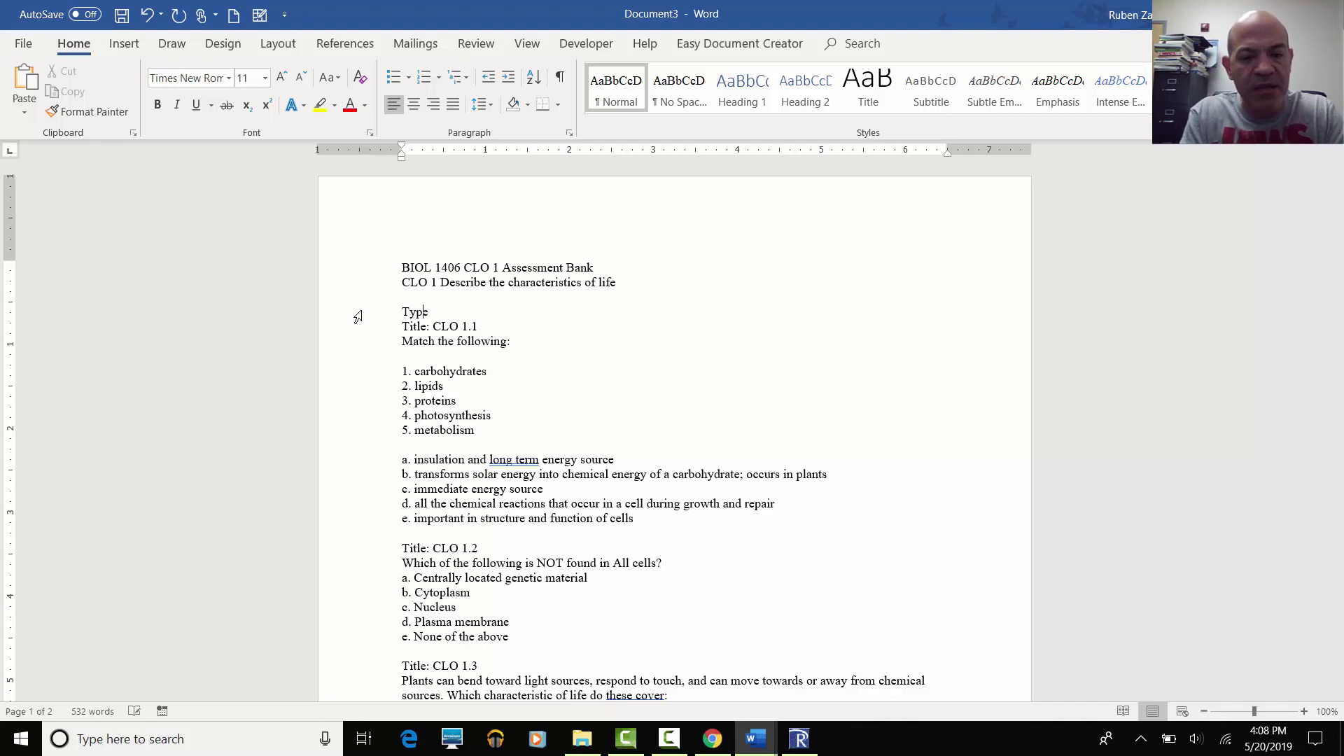
pyautogui.write(':')
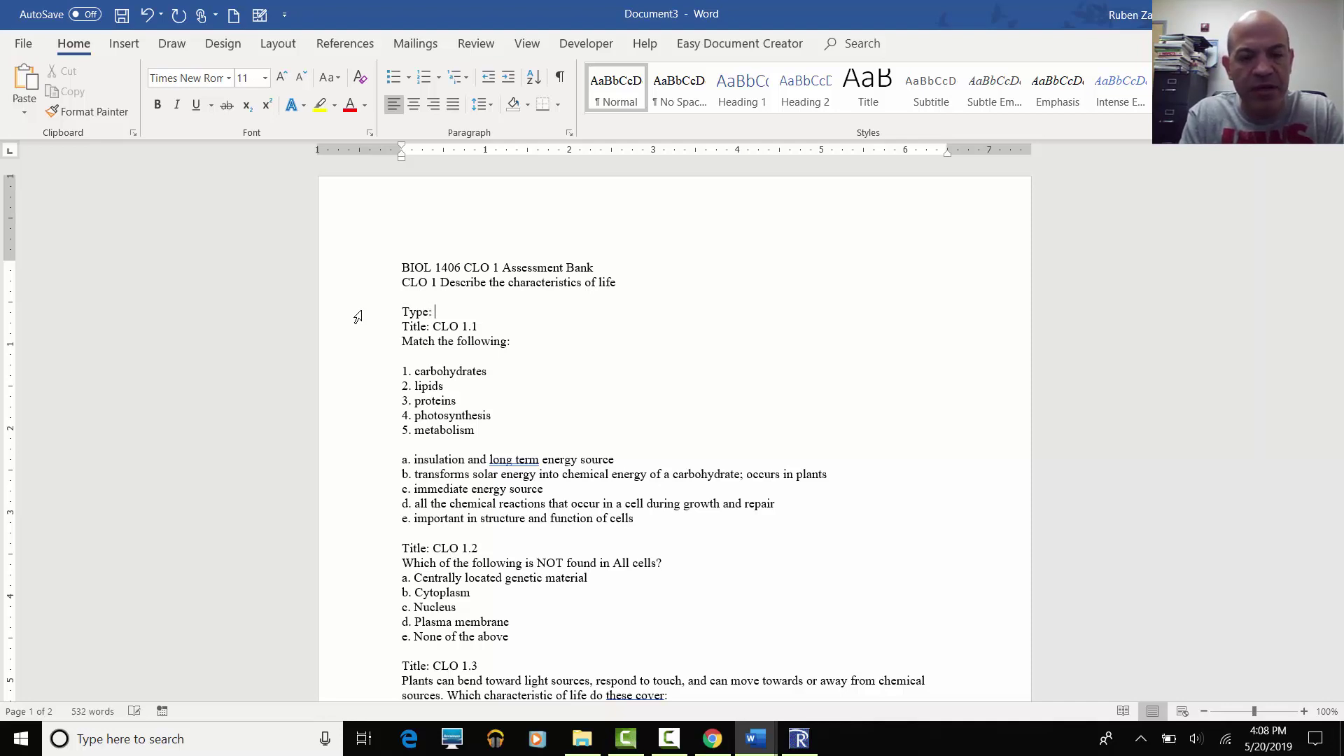
pyautogui.click(358, 317)
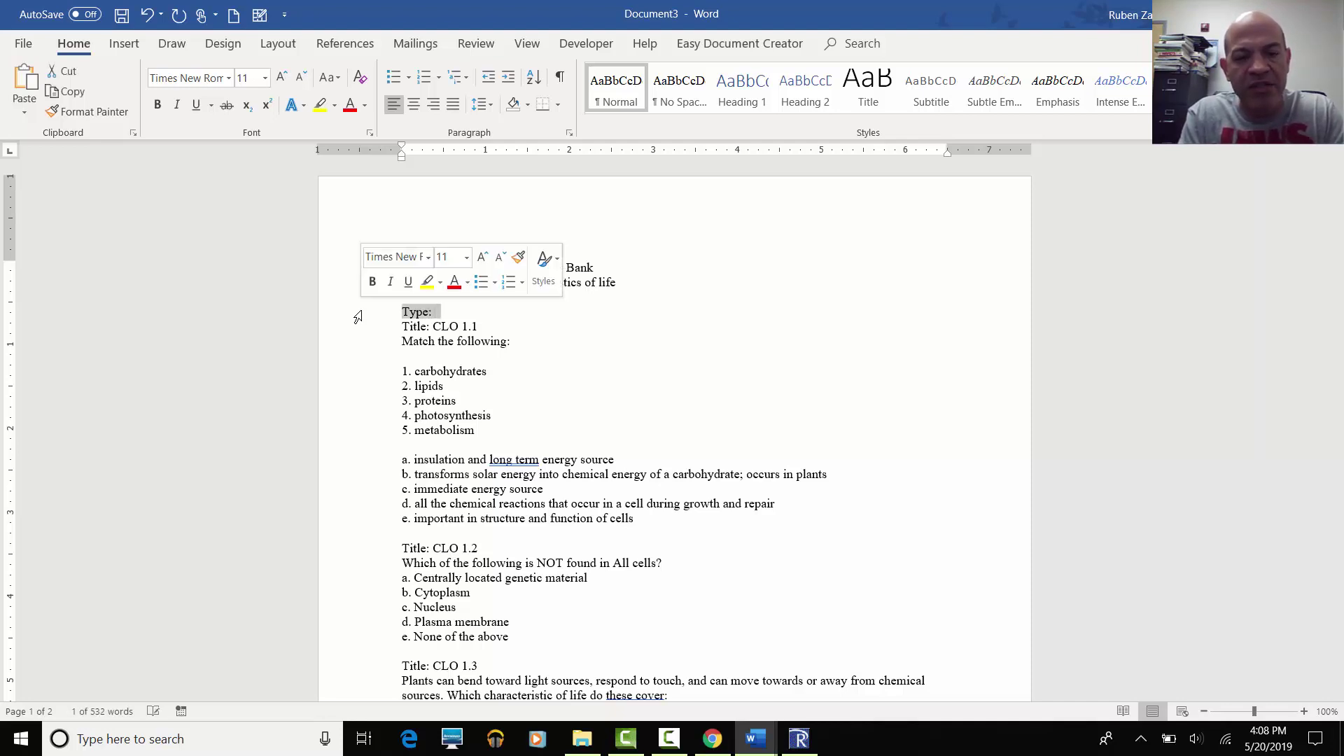
pyautogui.press('Right')
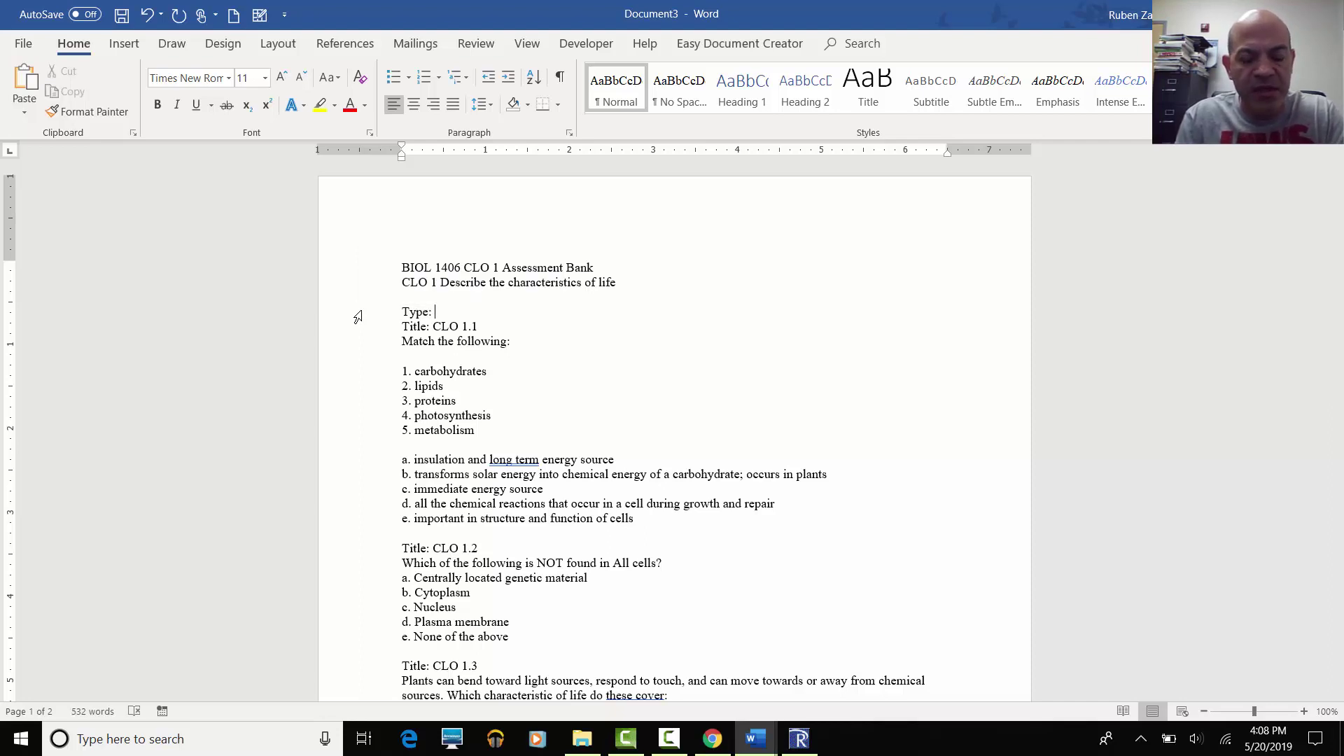
pyautogui.write('MT')
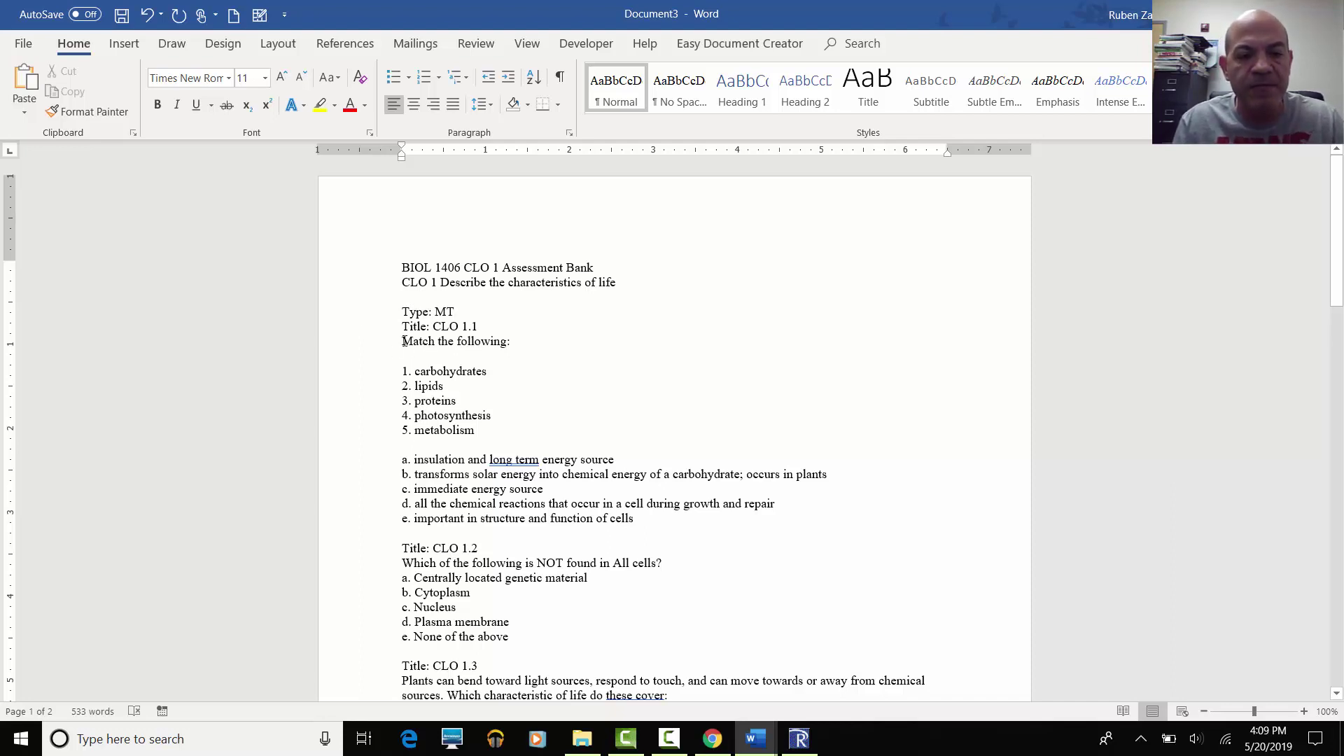
# Apply automatic numbering to "Match the following:" as item 1 and to the question under CLO 1.2 as item 2.
pyautogui.click(404, 341)
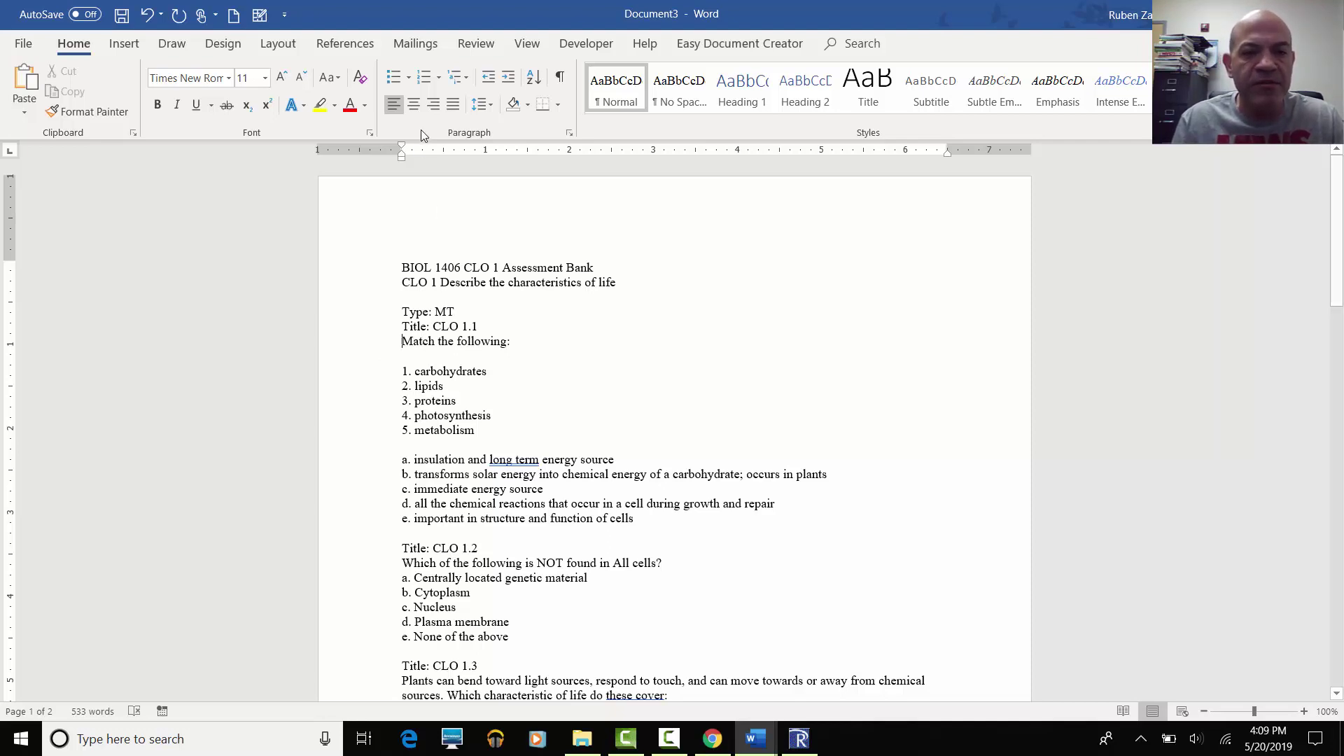
pyautogui.click(422, 77)
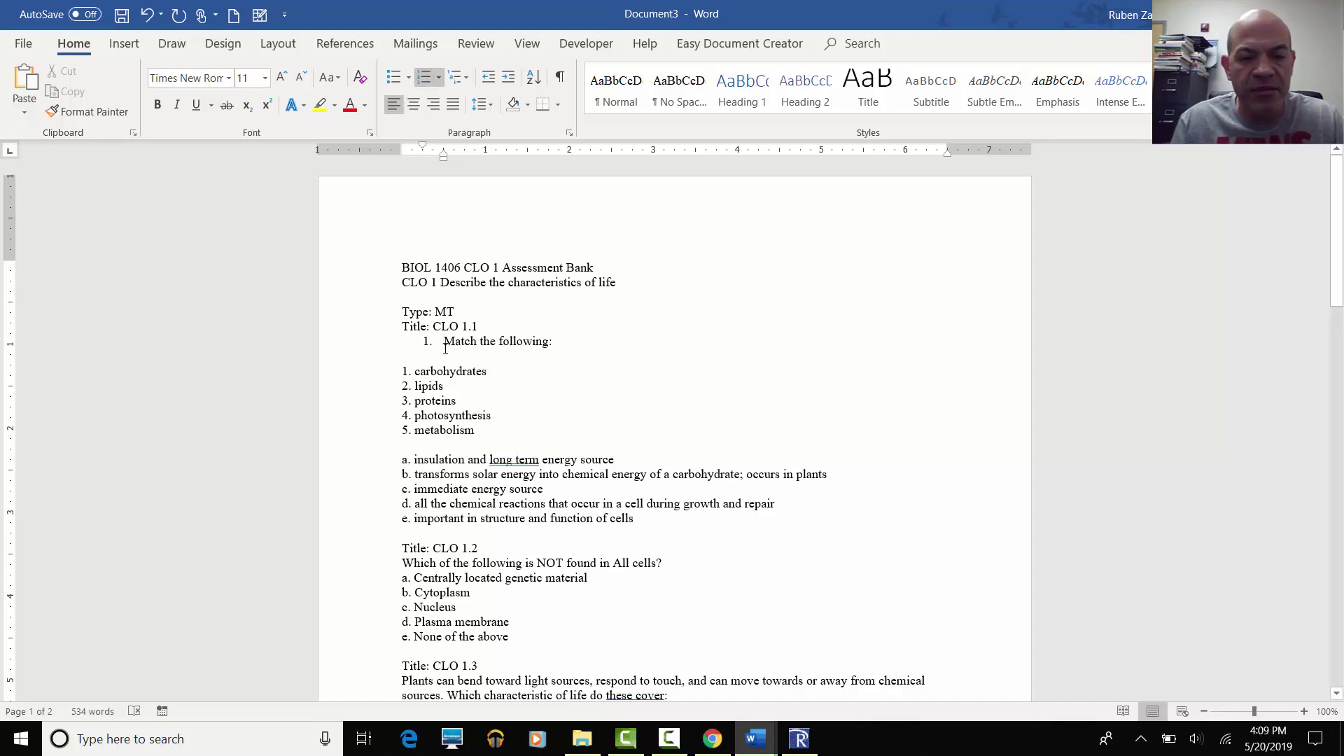
pyautogui.click(401, 564)
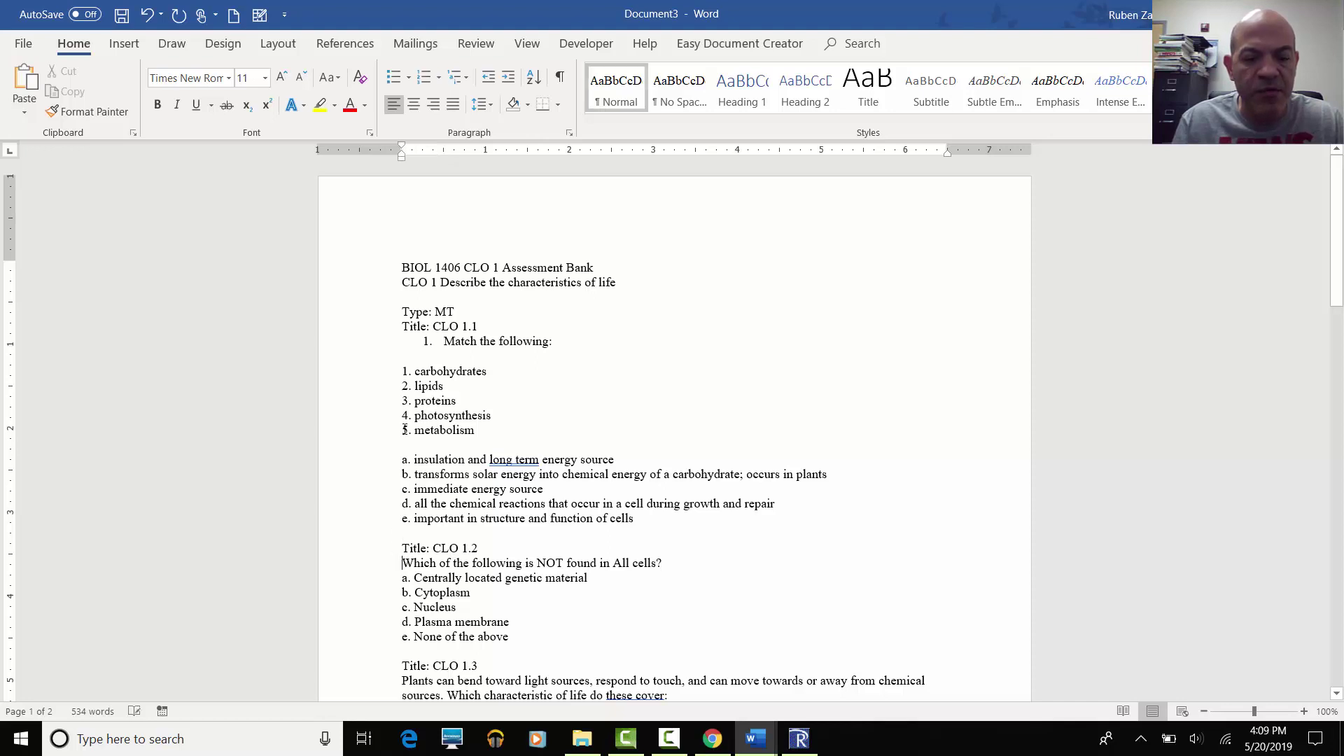
pyautogui.click(425, 77)
# Continue the automatic numbering on the questions under CLO 1.3 and CLO 1.4 as items 3 and 4.
pyautogui.scroll(-3, 472, 315)
pyautogui.scroll(-2, 472, 315)
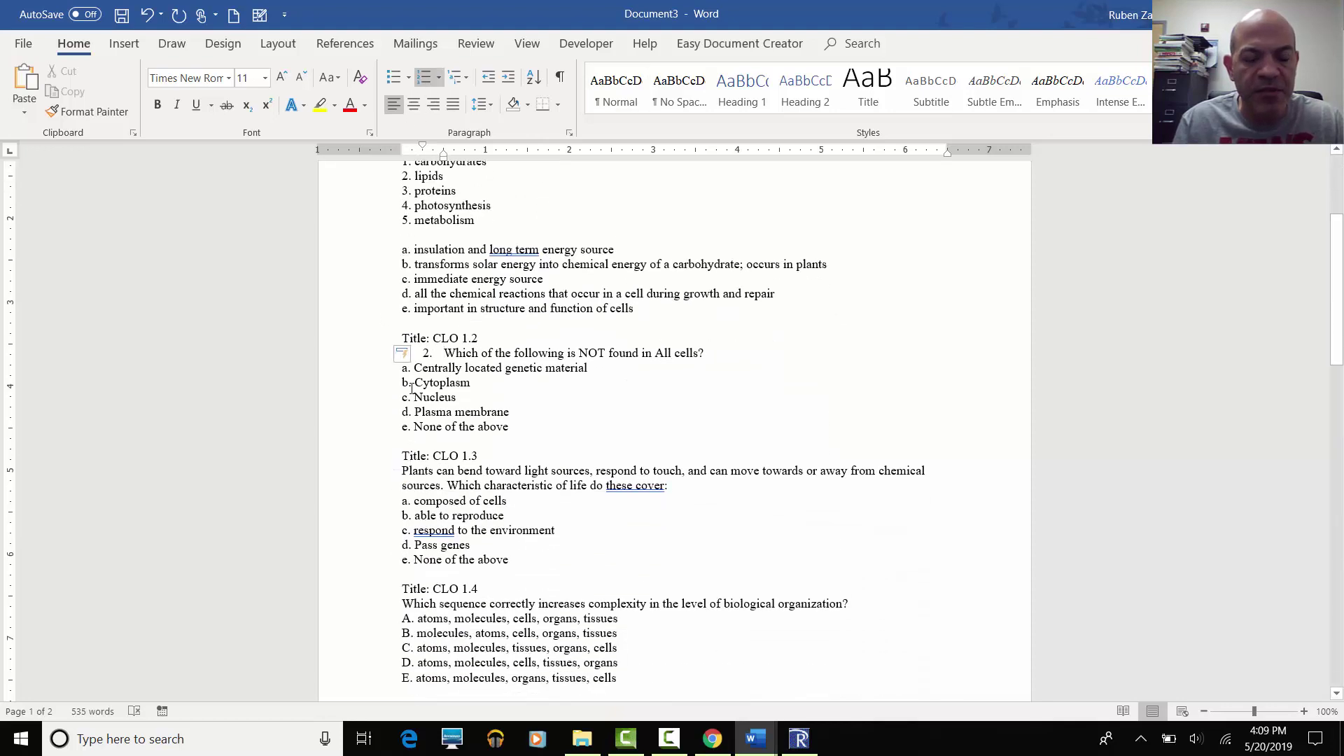
pyautogui.click(403, 471)
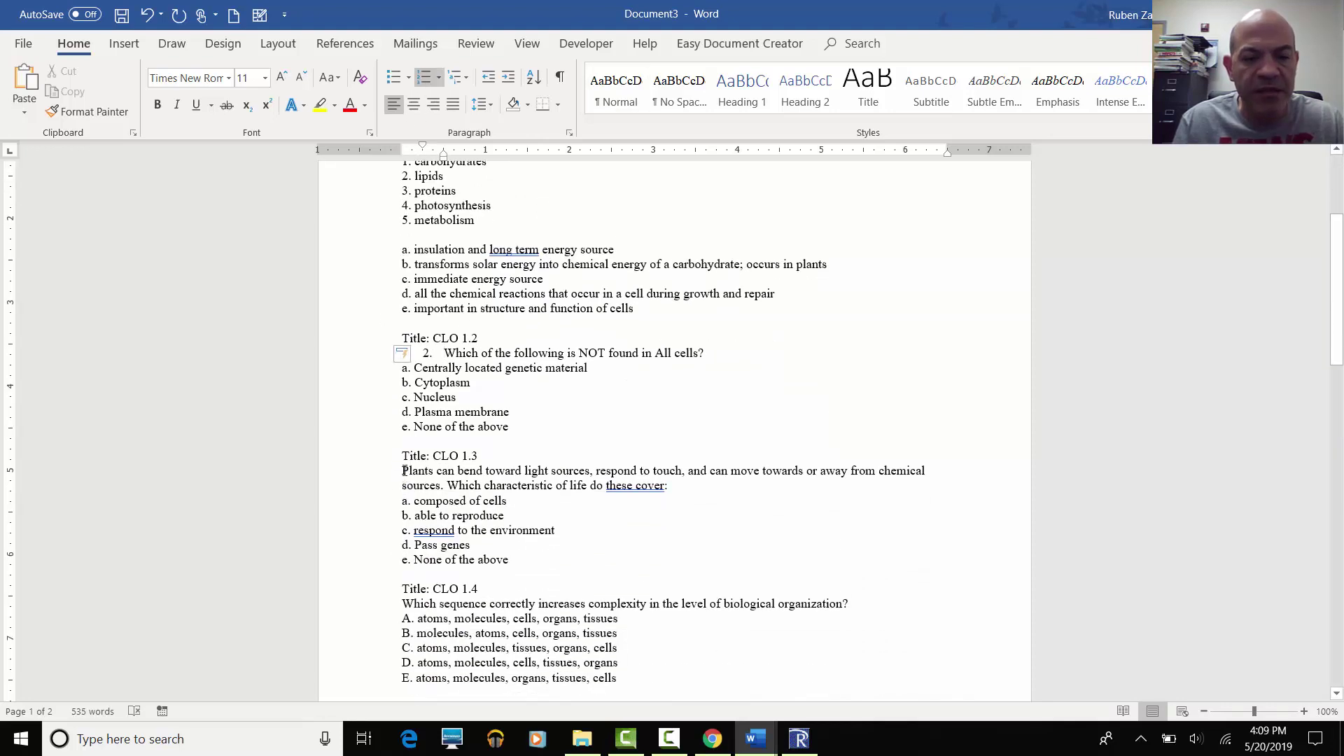
pyautogui.click(425, 77)
pyautogui.scroll(-3, 398, 321)
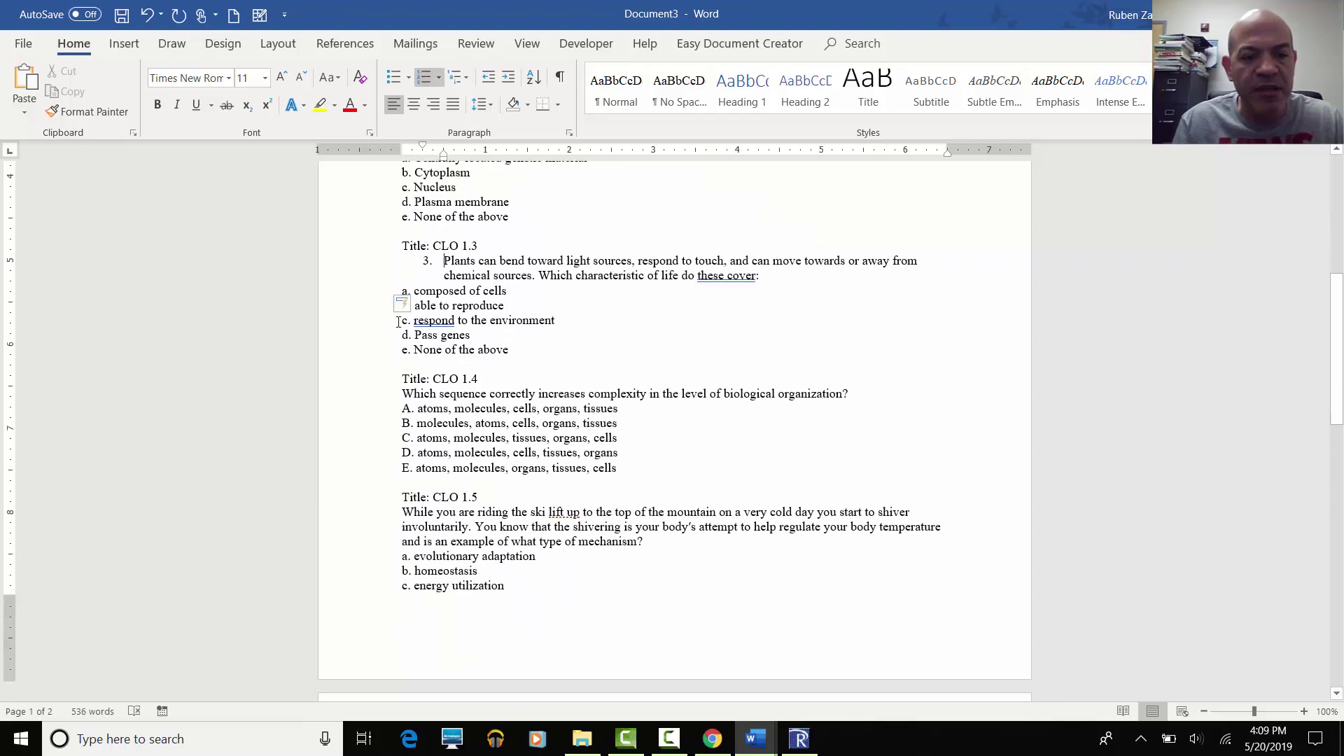
pyautogui.click(403, 394)
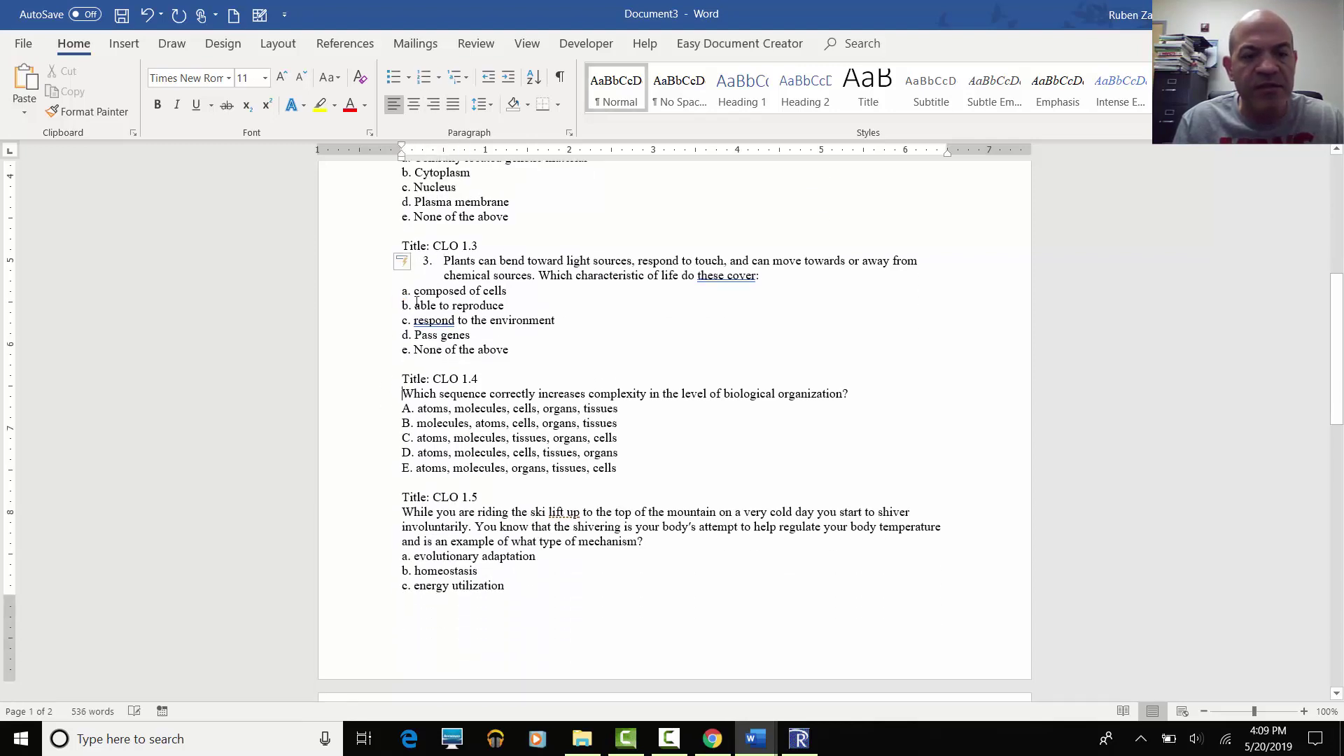
pyautogui.click(422, 78)
# Continue the automatic numbering on the questions under CLO 1.5 and CLO 1.6 as items 5 and 6.
pyautogui.scroll(-3, 412, 315)
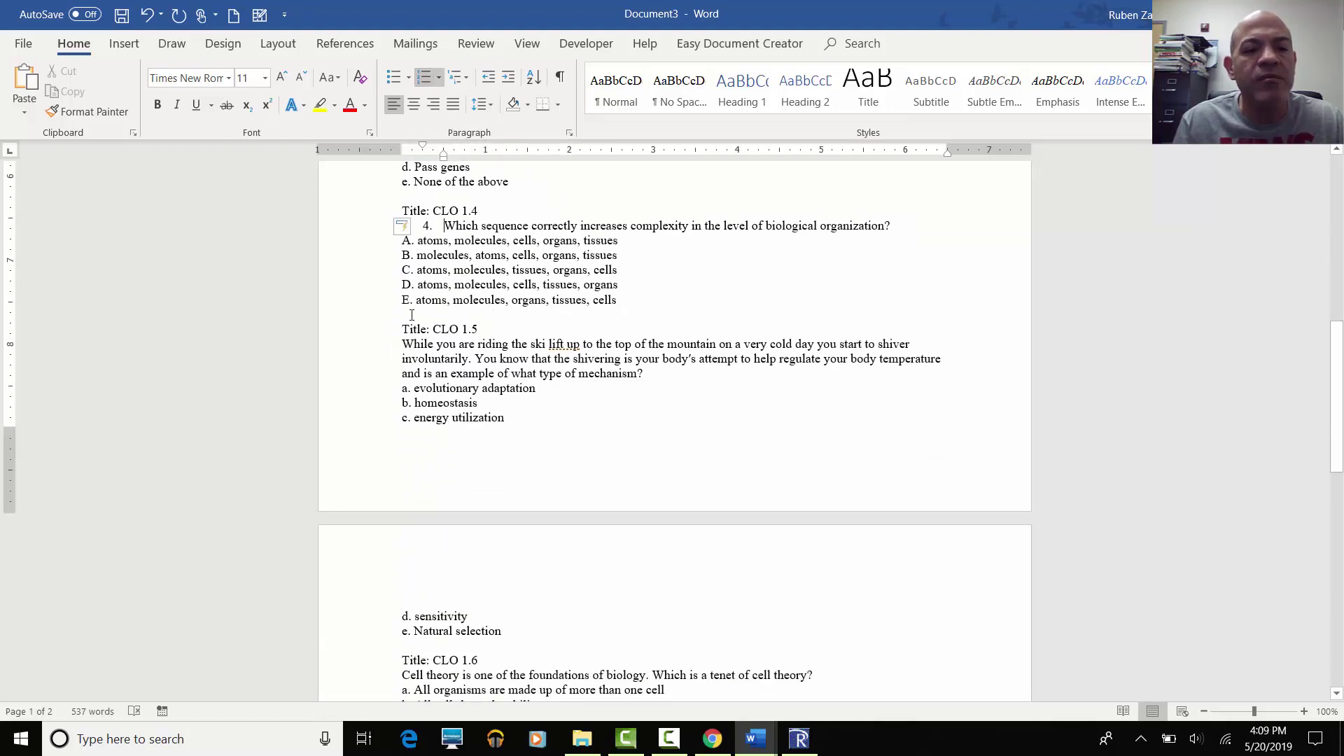
pyautogui.click(403, 344)
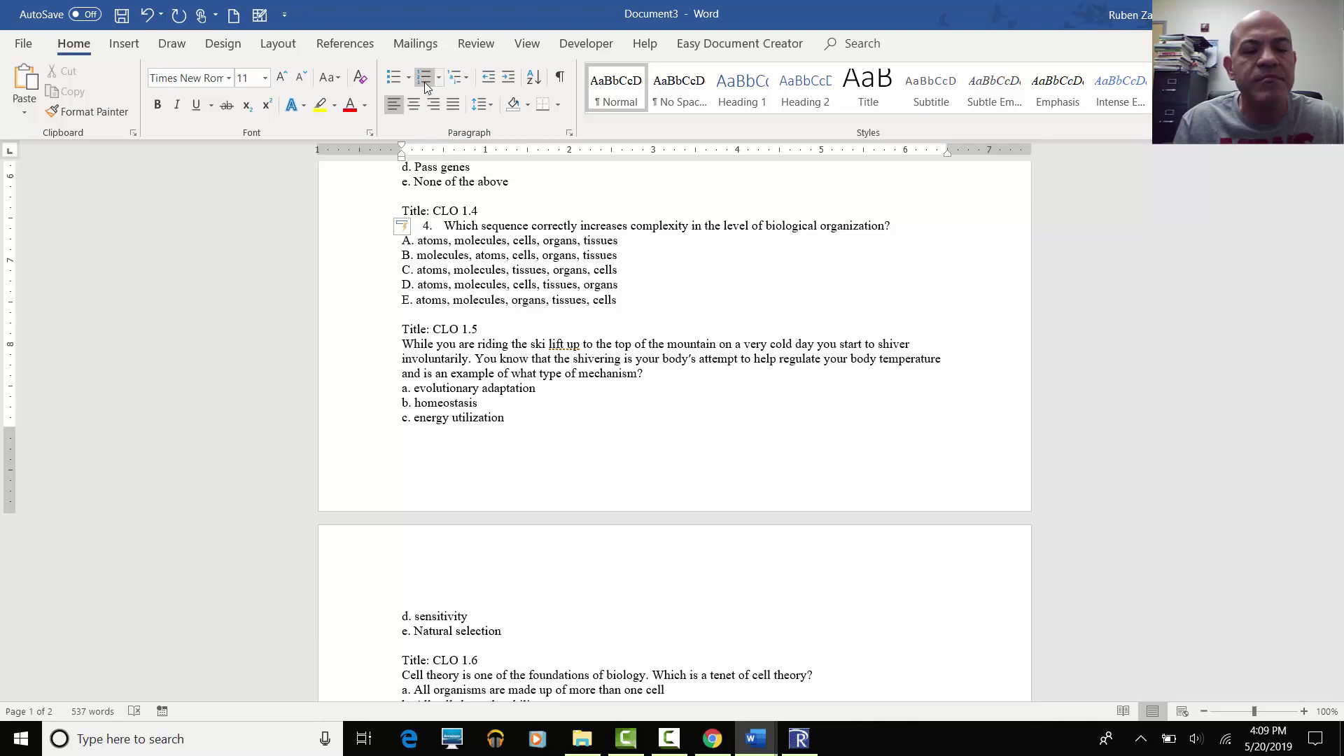
pyautogui.click(425, 82)
pyautogui.scroll(-5, 400, 423)
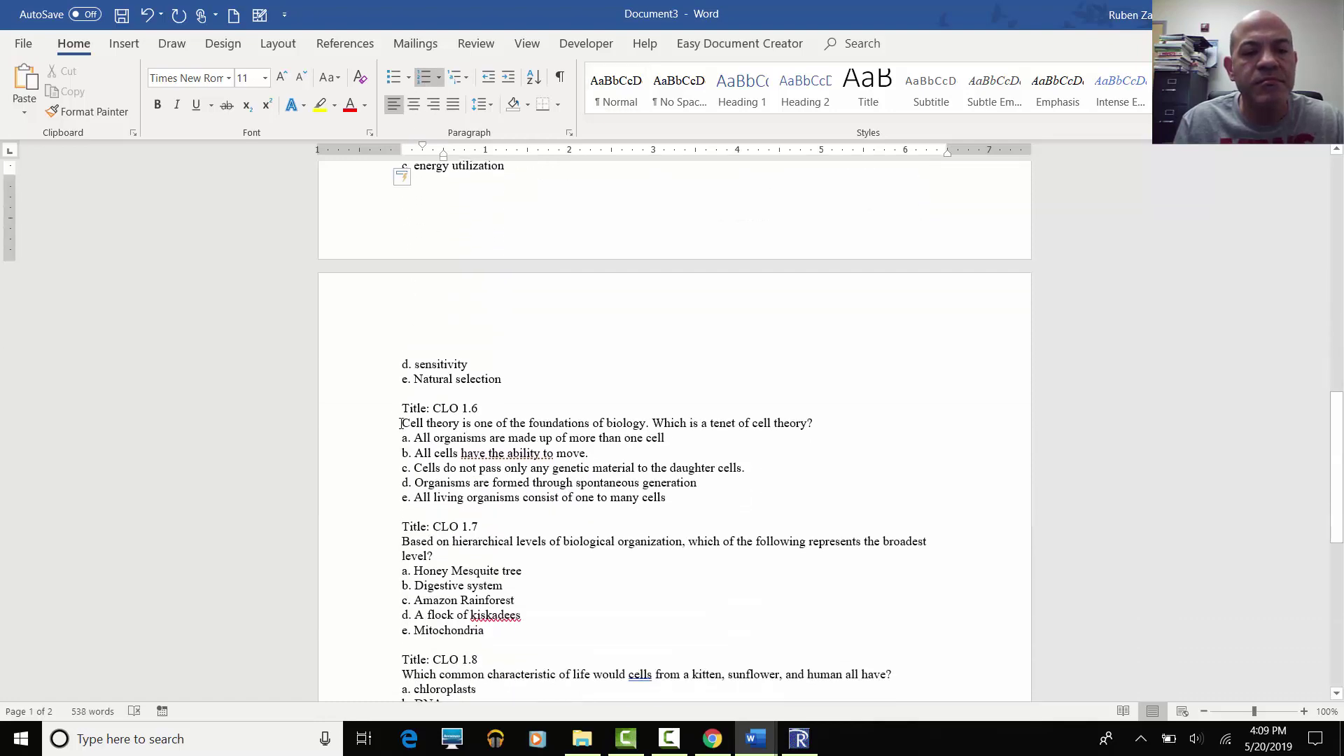
pyautogui.click(401, 423)
pyautogui.click(423, 78)
# Continue the automatic numbering on the questions under CLO 1.7 and CLO 1.8 as items 7 and 8.
pyautogui.scroll(-3, 417, 348)
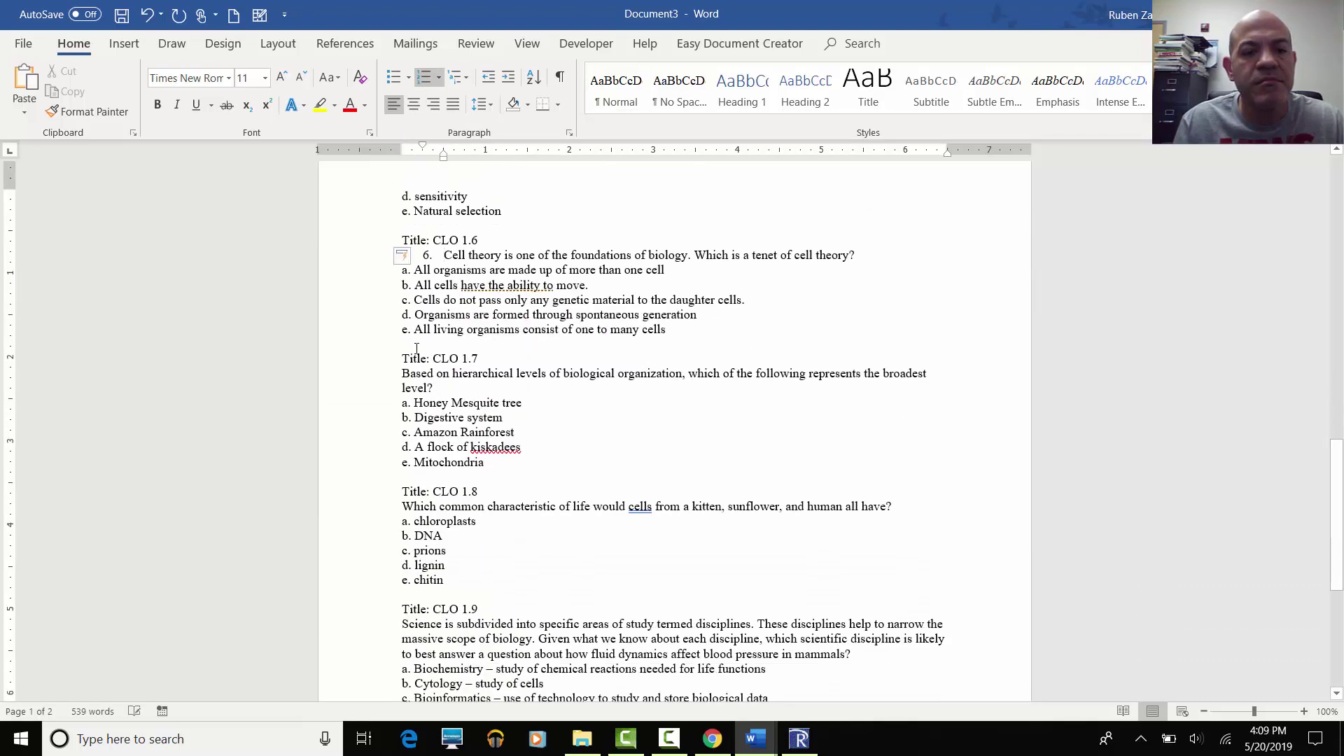
pyautogui.click(403, 374)
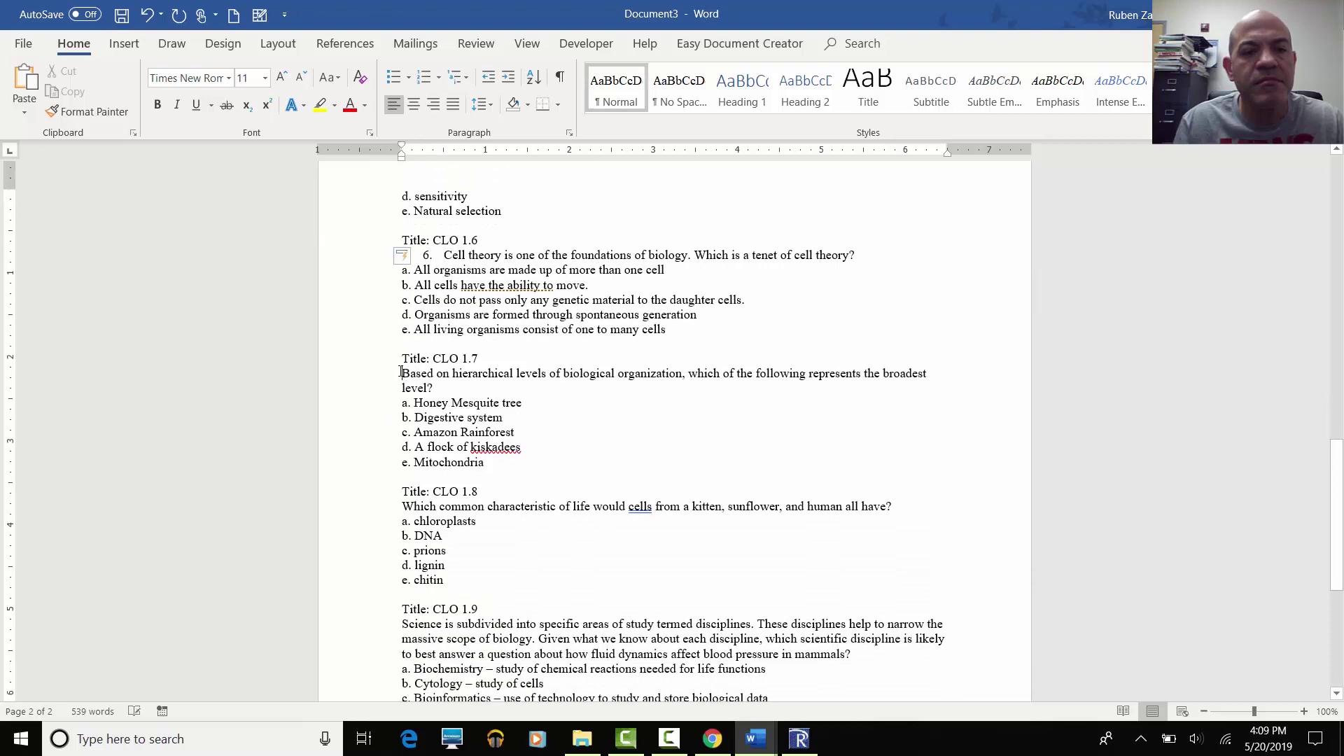
pyautogui.click(424, 78)
pyautogui.scroll(-3, 413, 336)
pyautogui.click(403, 339)
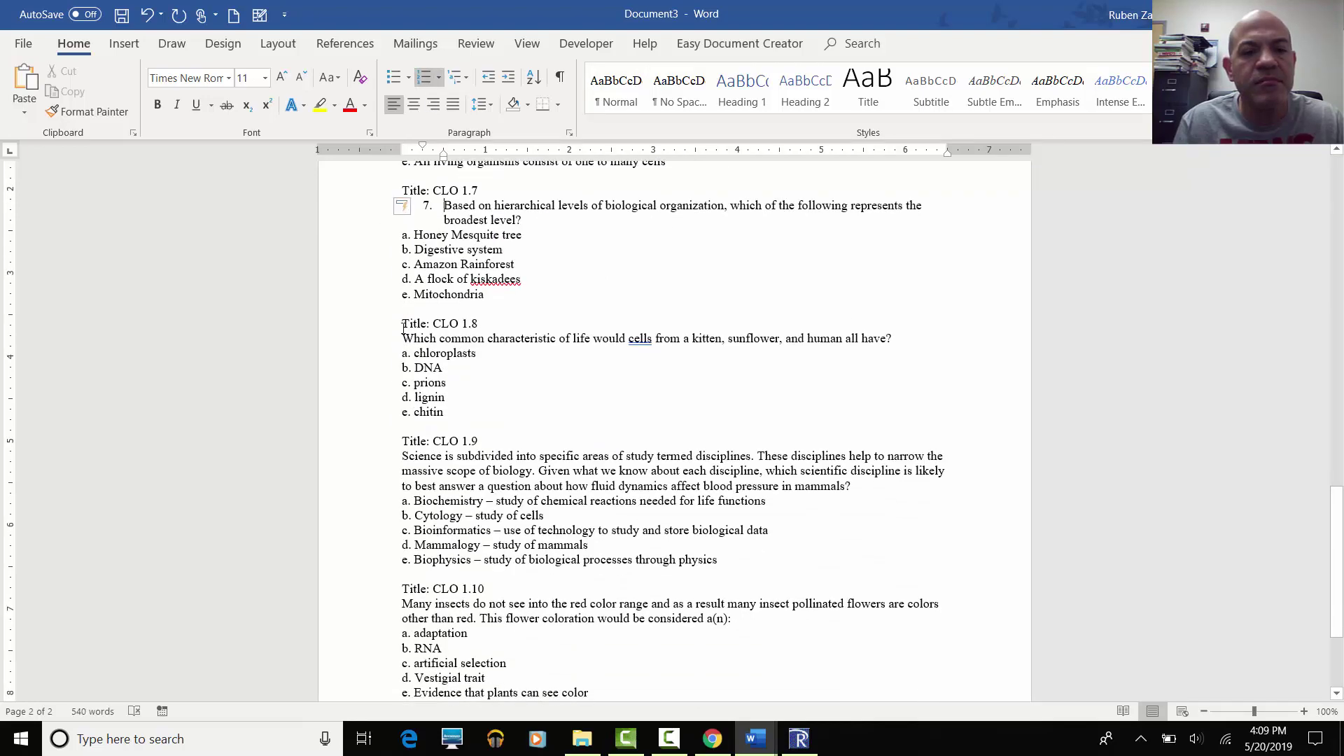
pyautogui.click(423, 78)
# Continue the automatic numbering on the questions under CLO 1.9 and CLO 1.10 as items 9 and 10.
pyautogui.scroll(-3, 409, 336)
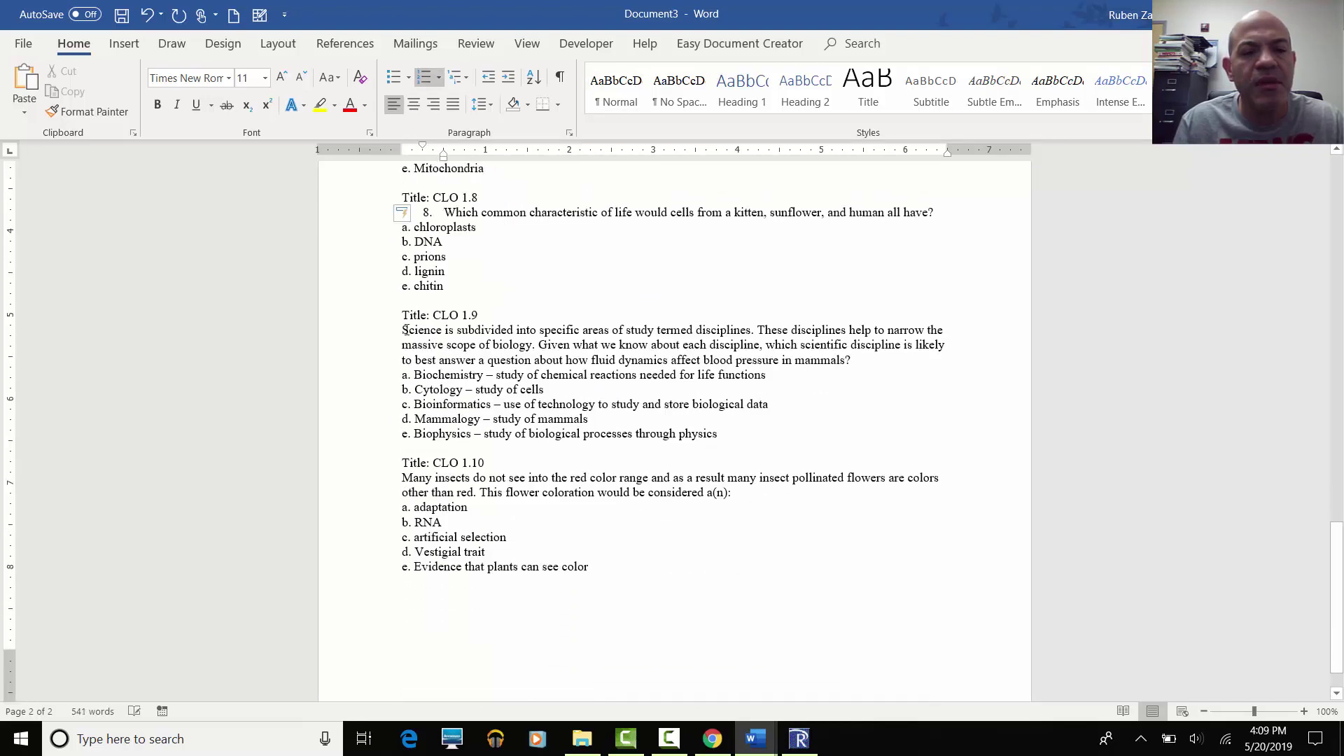
pyautogui.click(405, 332)
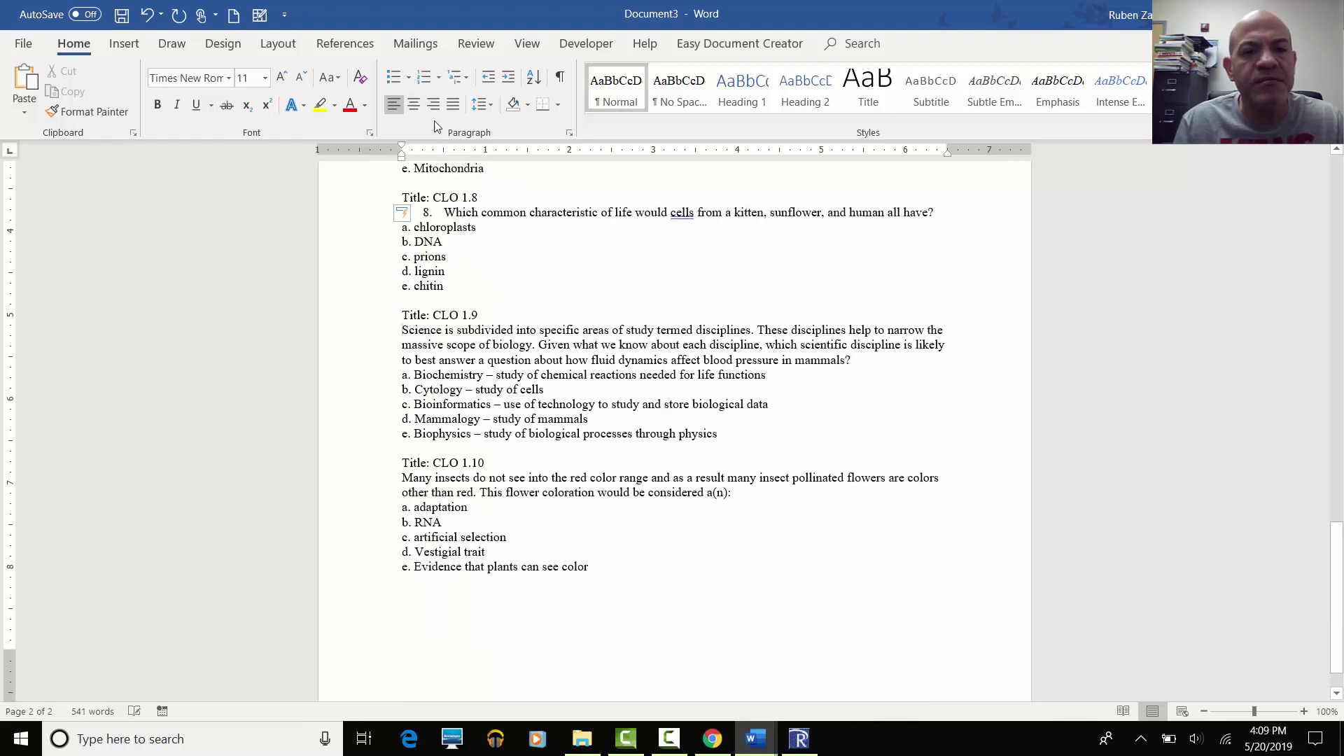
pyautogui.click(426, 78)
pyautogui.scroll(-1, 412, 412)
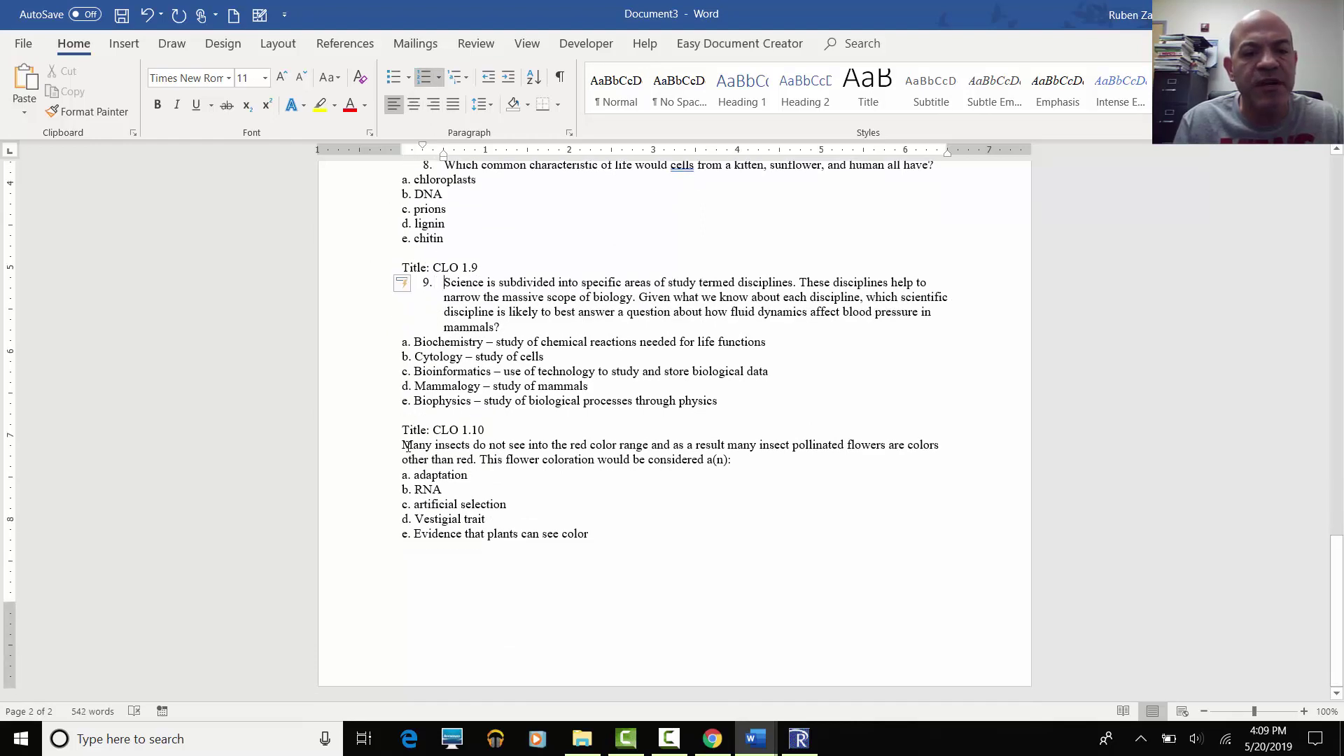
pyautogui.click(404, 445)
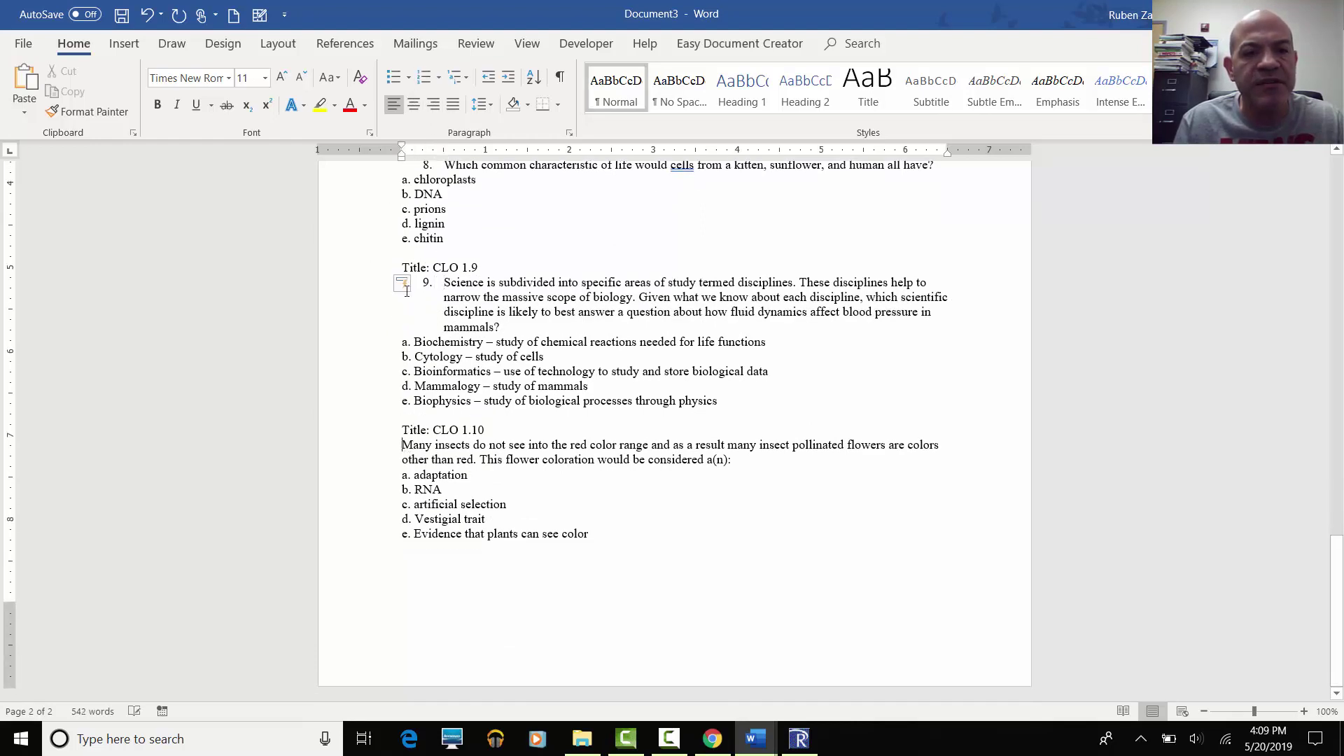
pyautogui.click(422, 78)
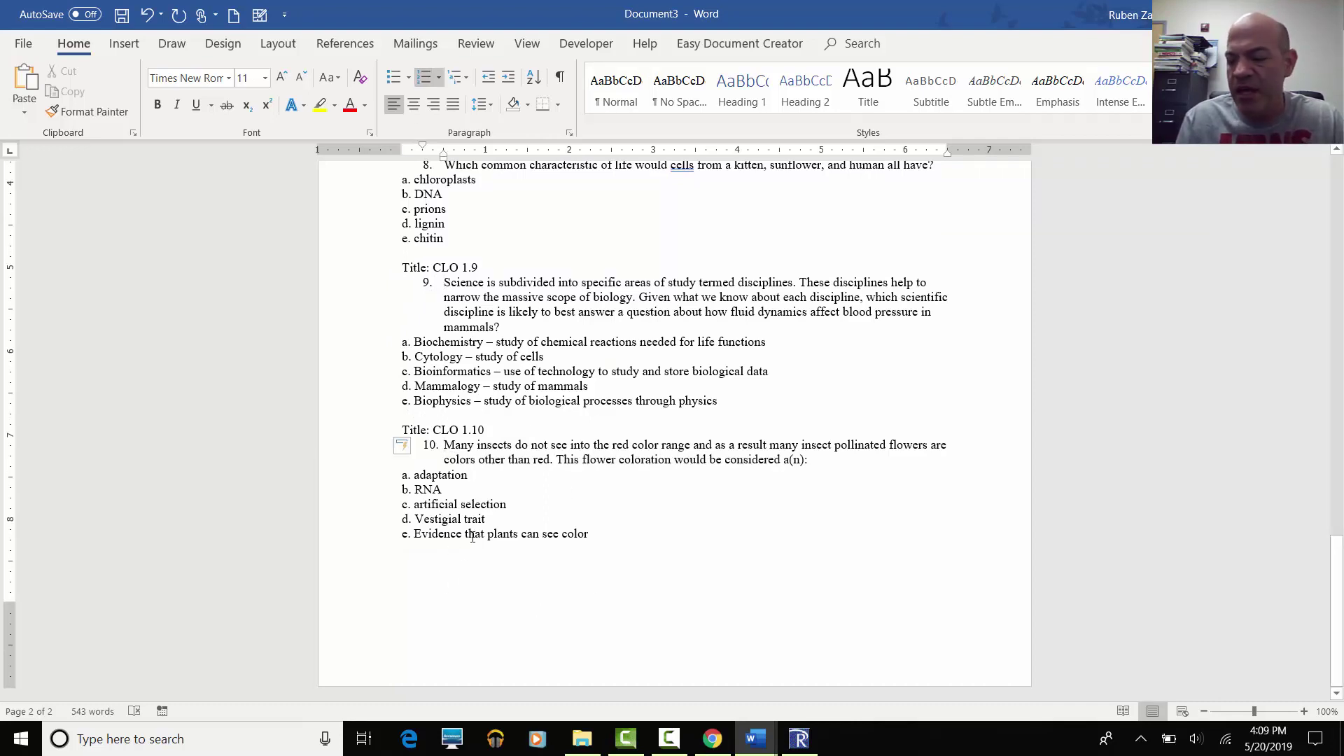
# Put an asterisk before each correct multiple-choice answer, including homeostasis (1.5), option D (1.4), respond to the environment (1.3) and Nucleus (1.2).
pyautogui.click(403, 534)
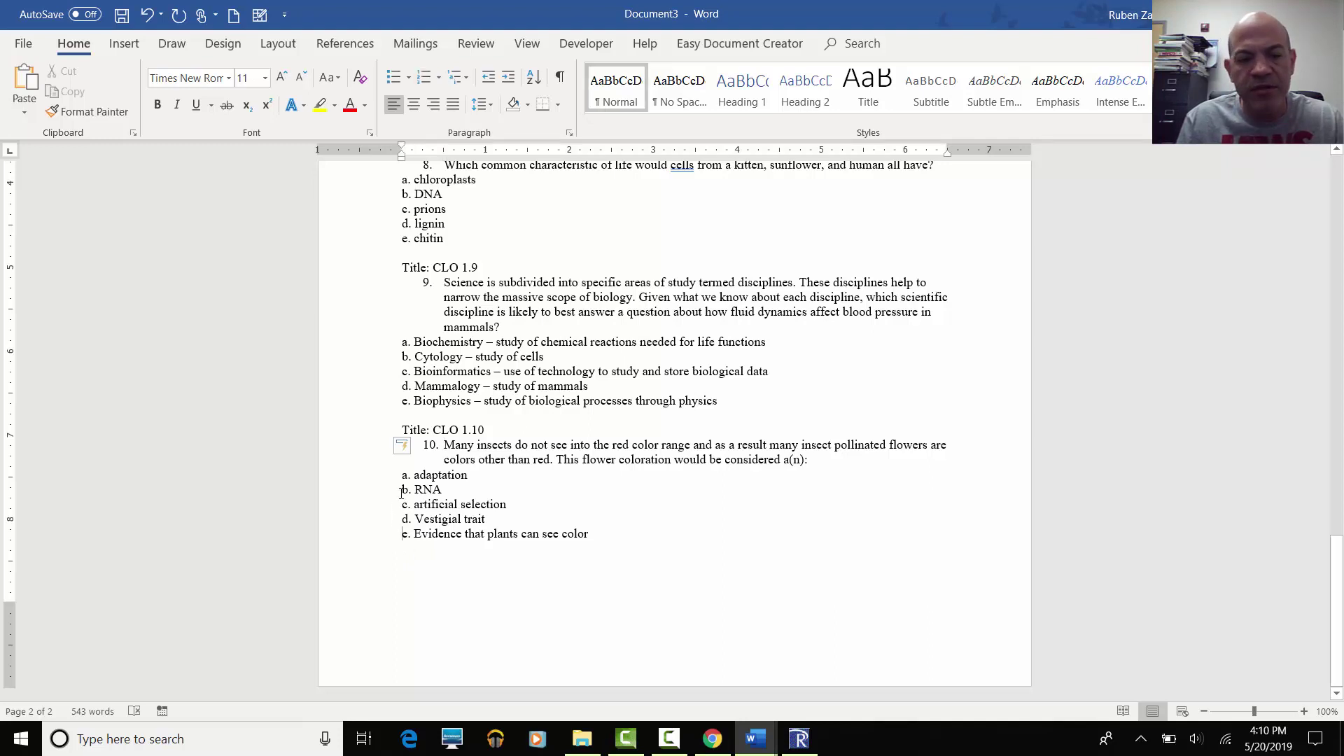
pyautogui.write('*')
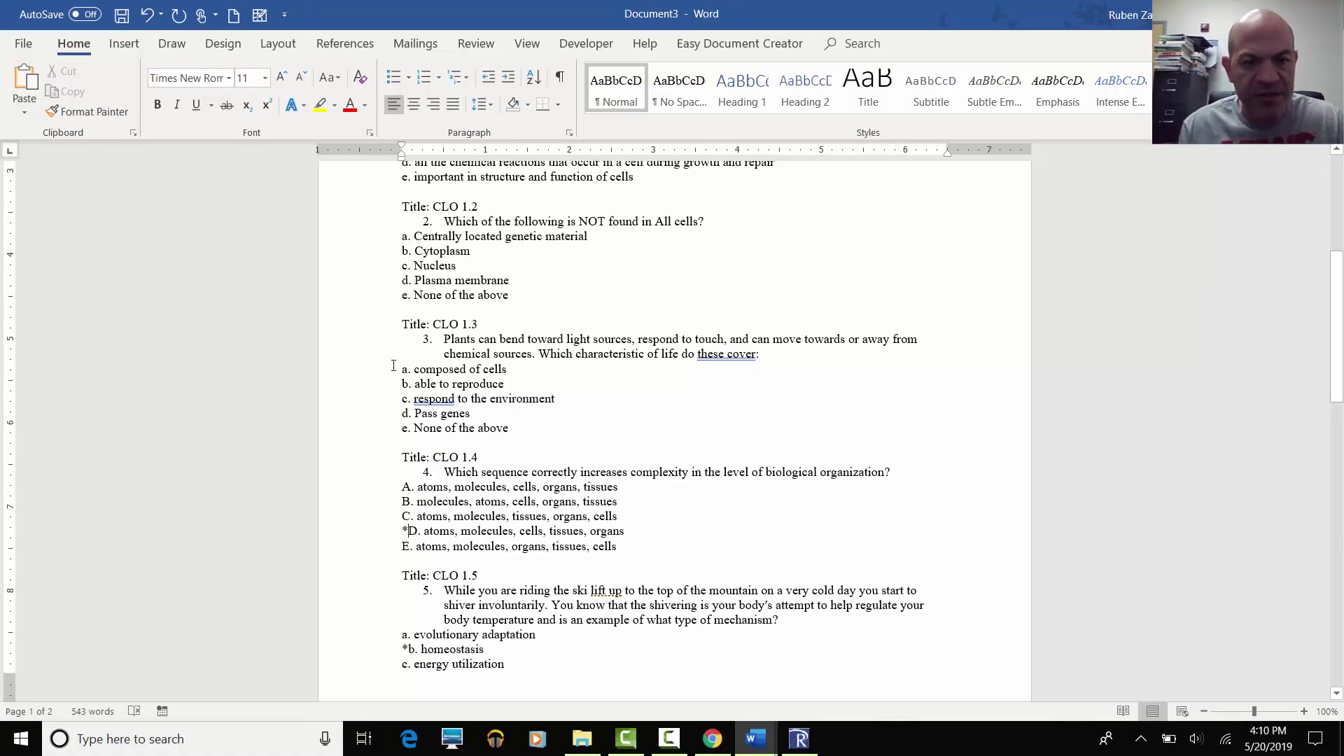
pyautogui.click(383, 401)
pyautogui.write('*')
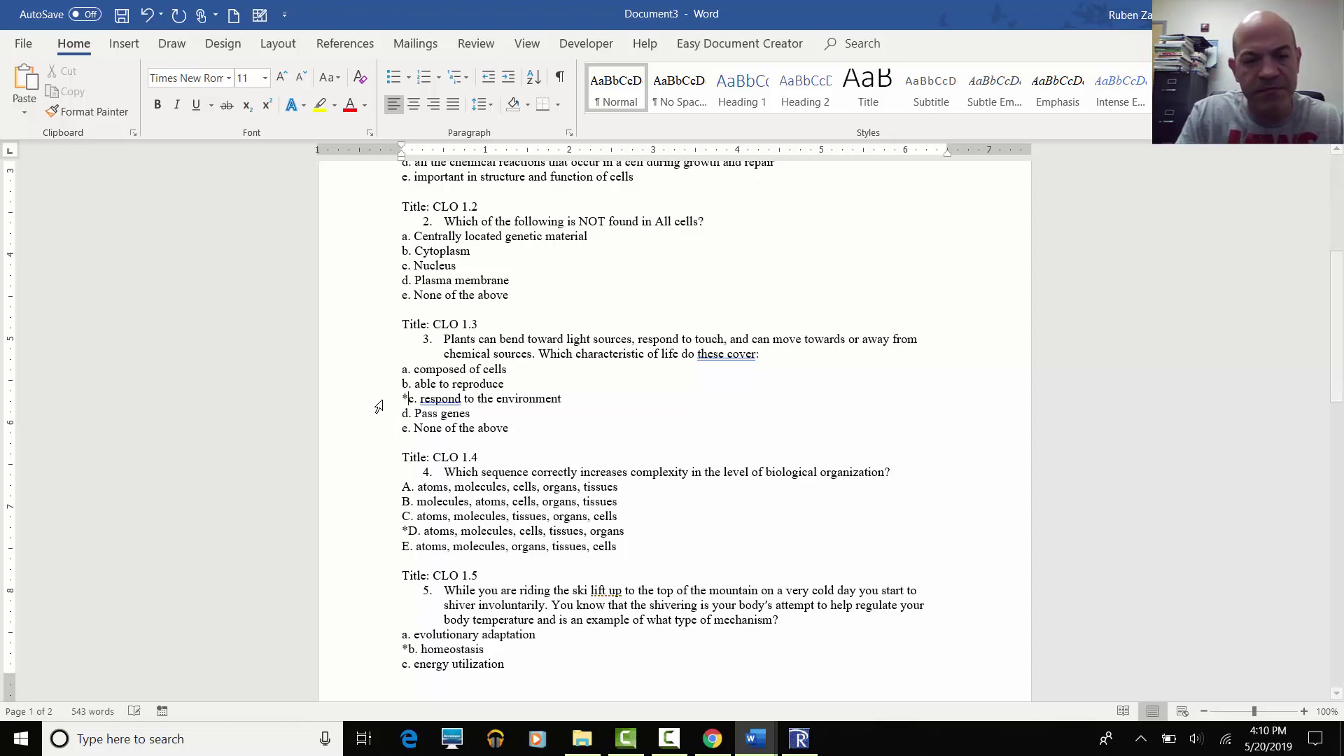
pyautogui.scroll(2, 379, 406)
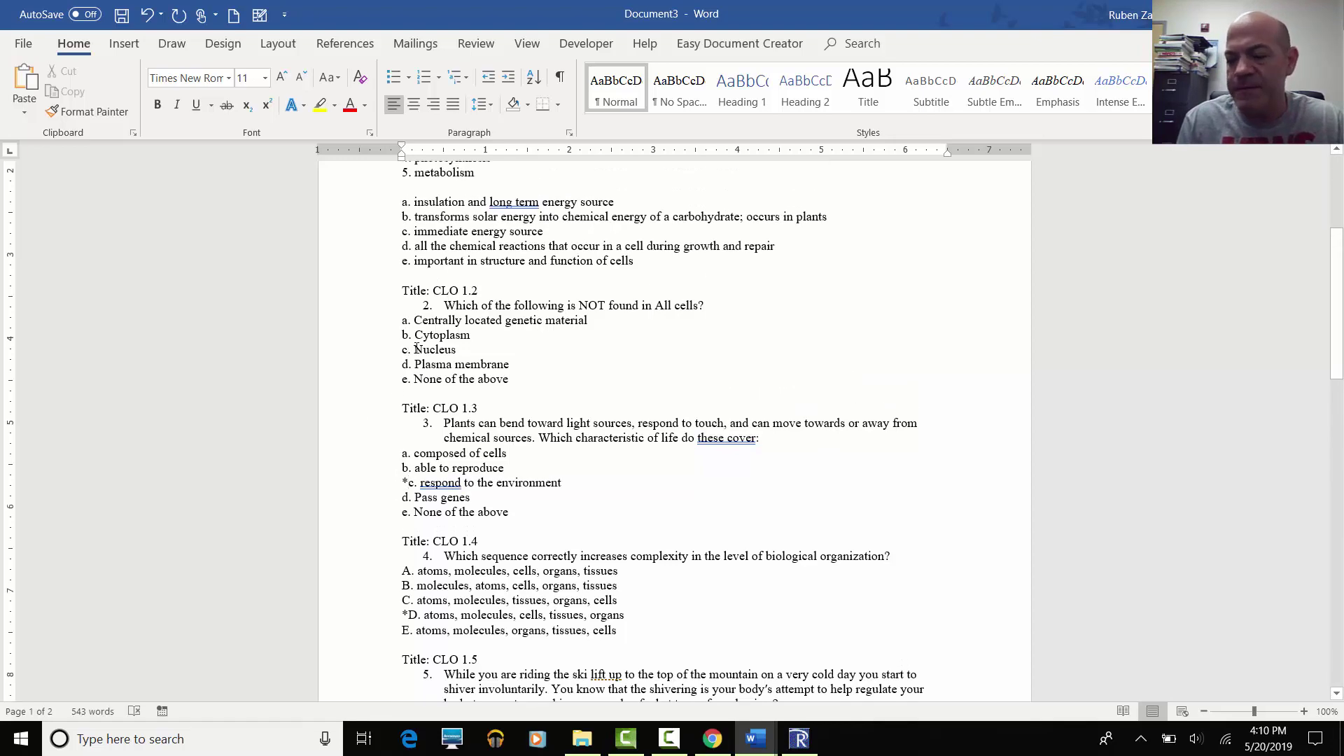
pyautogui.click(402, 350)
pyautogui.write('*')
# Add " =" after each of the five terms in the CLO 1.1 matching question, from carbohydrates to metabolism.
pyautogui.scroll(5, 413, 364)
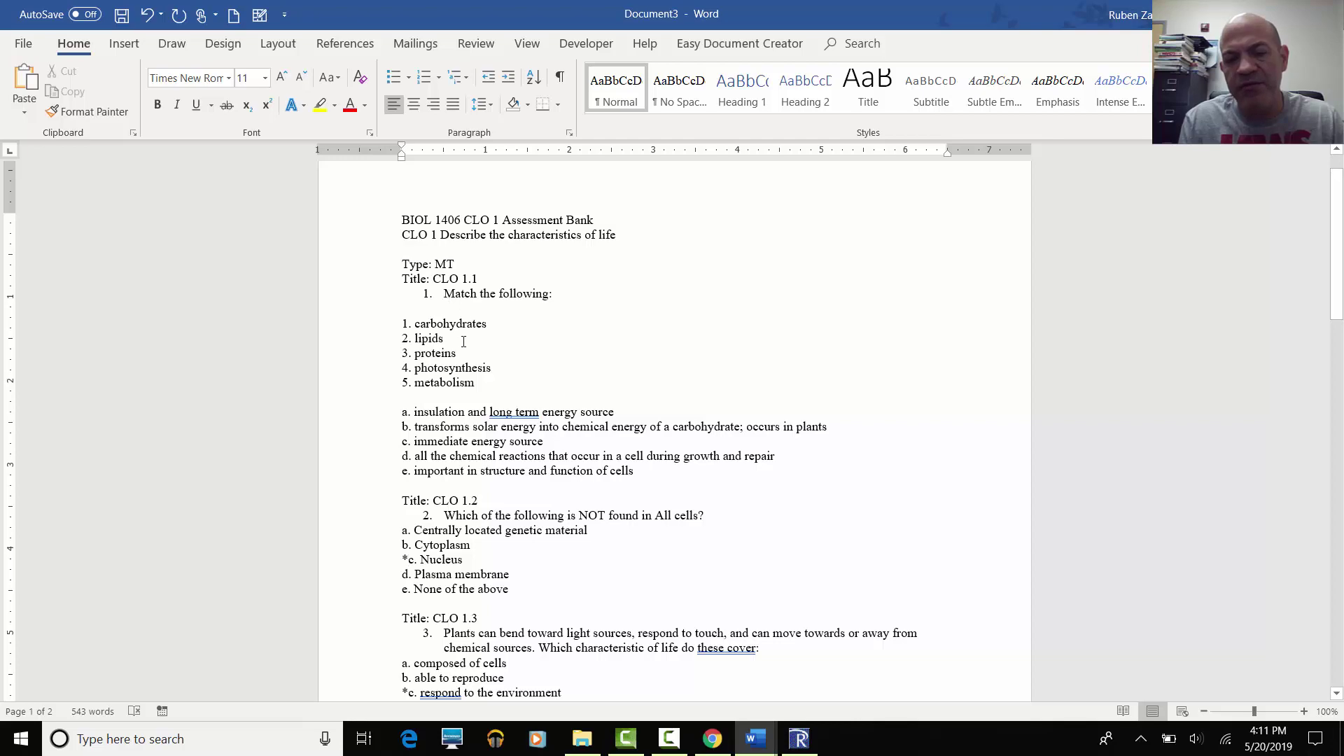
pyautogui.scroll(-4, 468, 454)
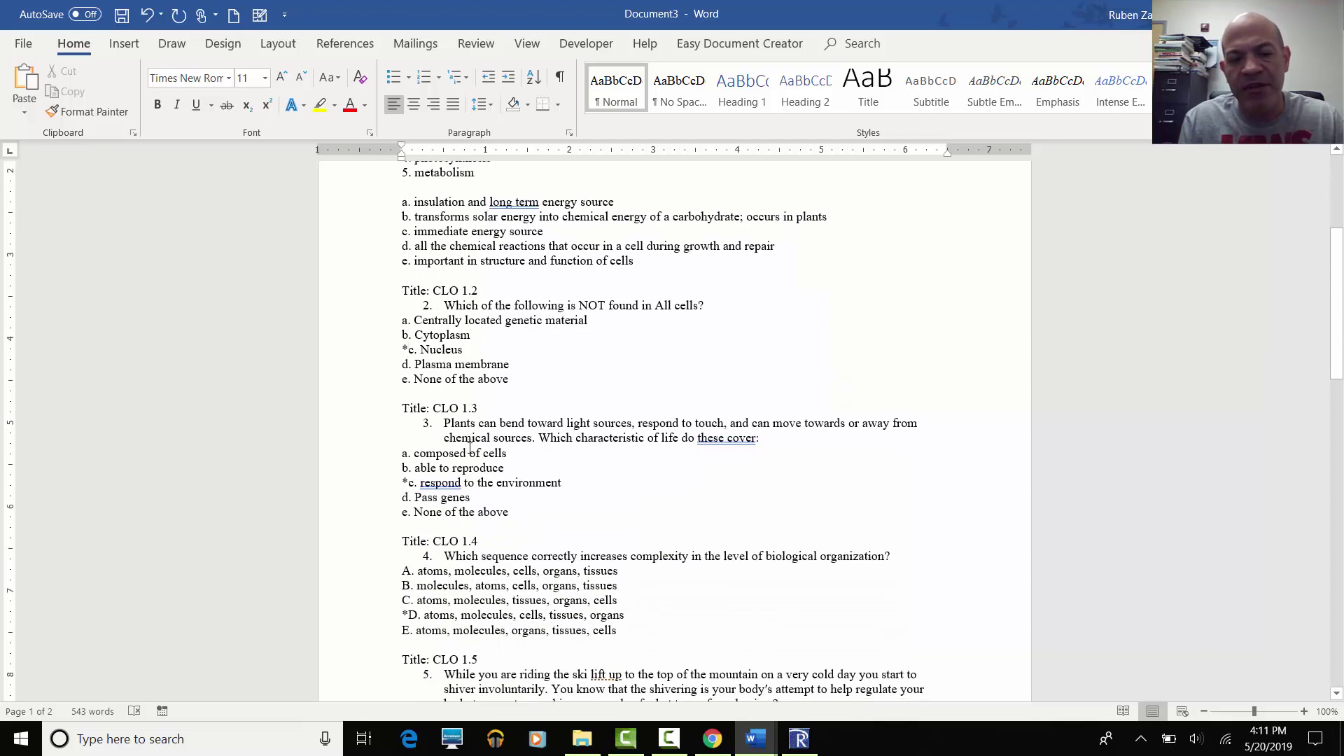
pyautogui.scroll(3, 457, 437)
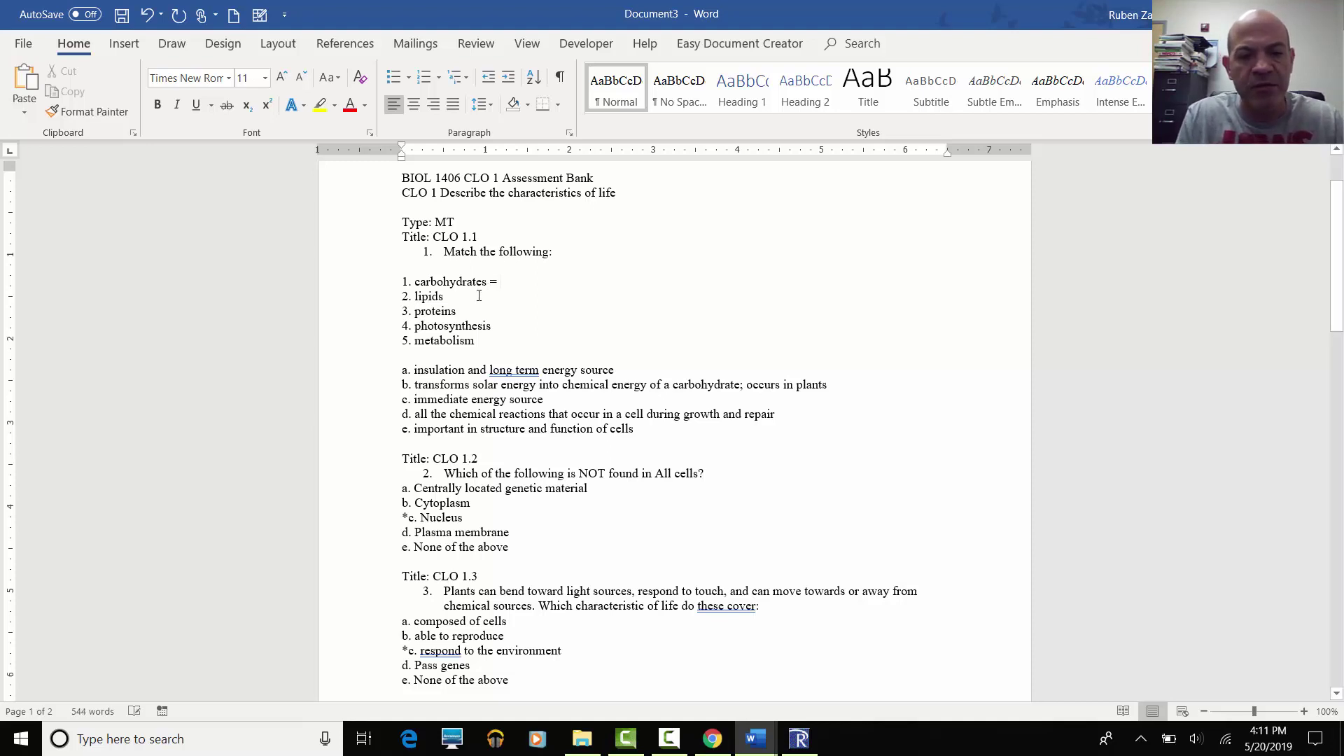
pyautogui.write('=')
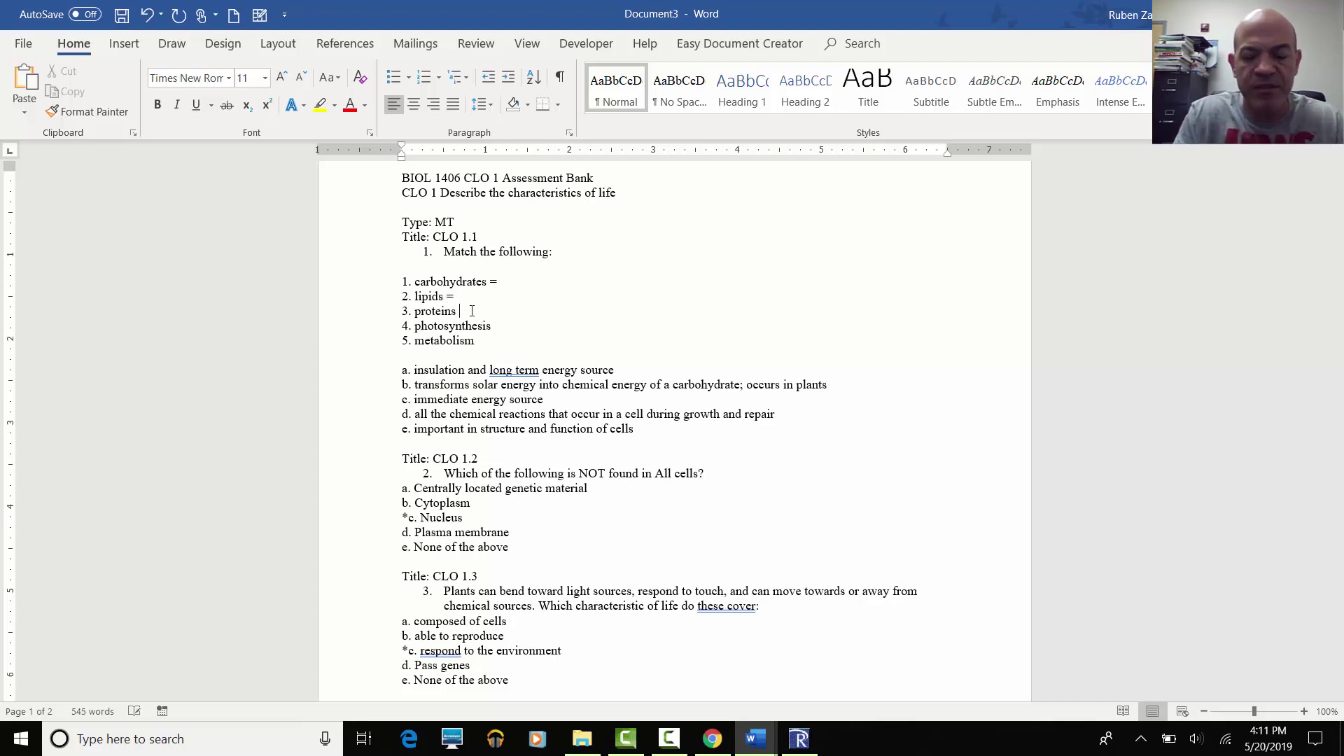
pyautogui.write(' =')
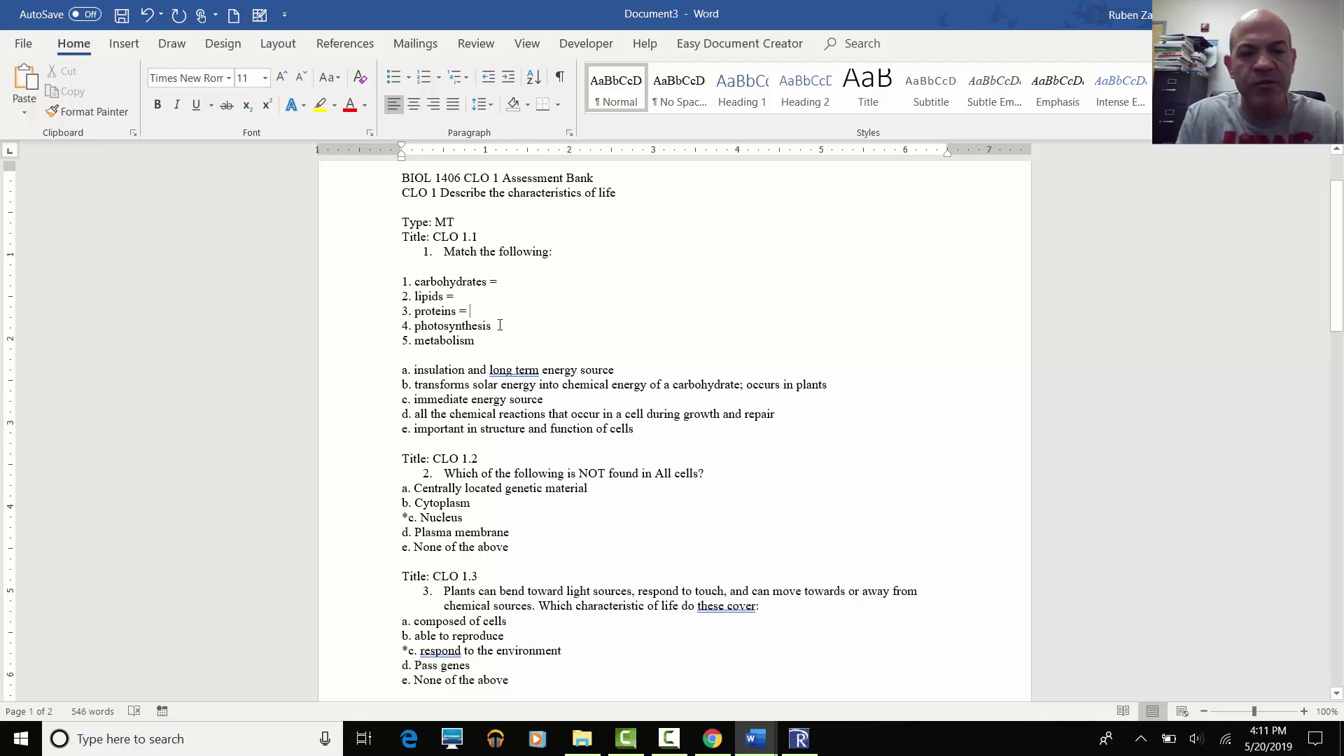
pyautogui.write(' =')
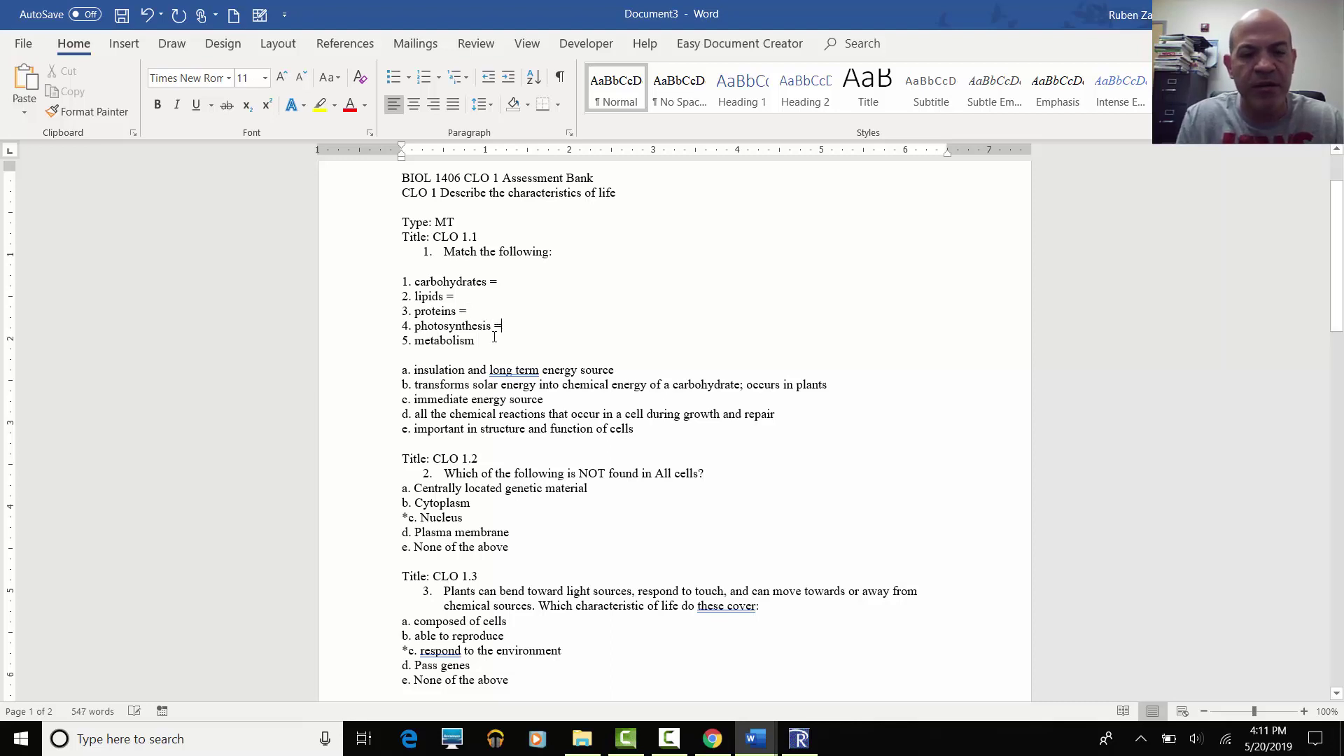
pyautogui.write(' =')
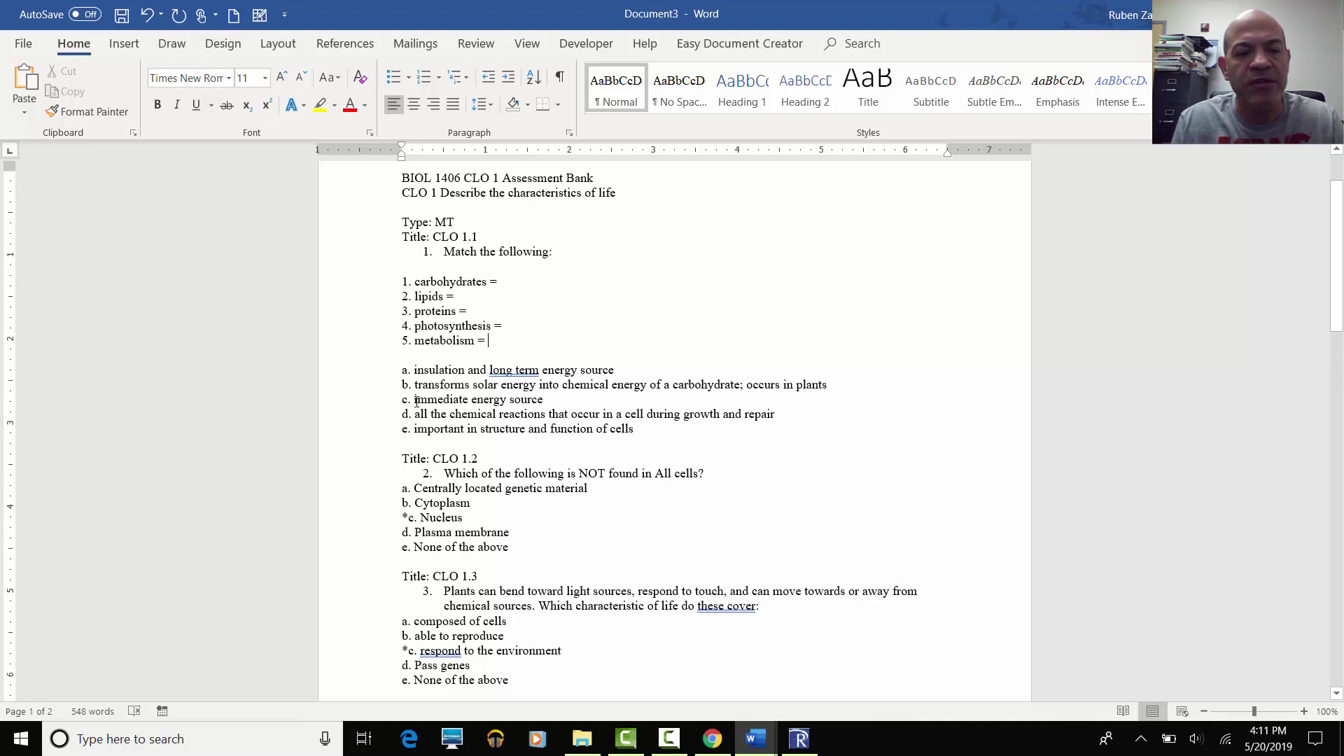
# Move "immediate energy source" behind "carbohydrates =" and "insulation and long term energy source" behind "lipids =".
pyautogui.moveTo(414, 400); pyautogui.dragTo(544, 400)
pyautogui.hotkey('ctrl', 'c')
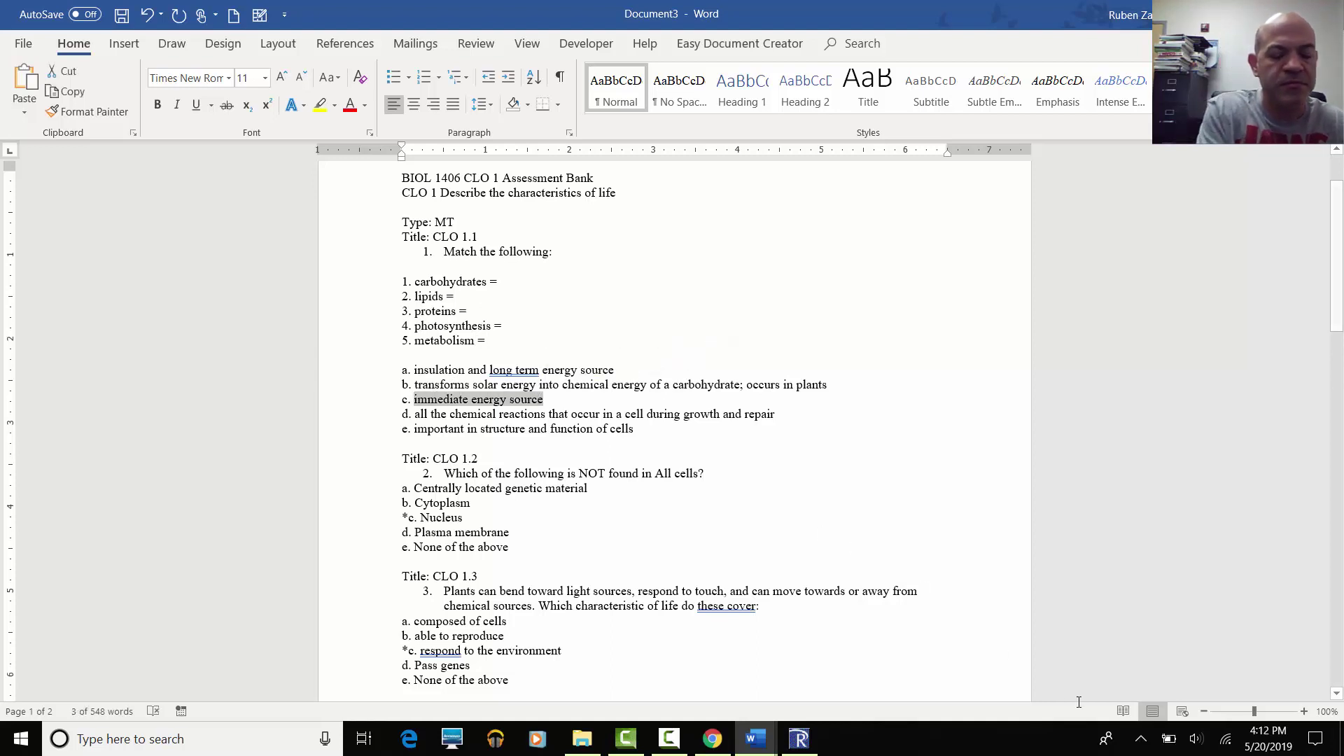
pyautogui.press('Delete')
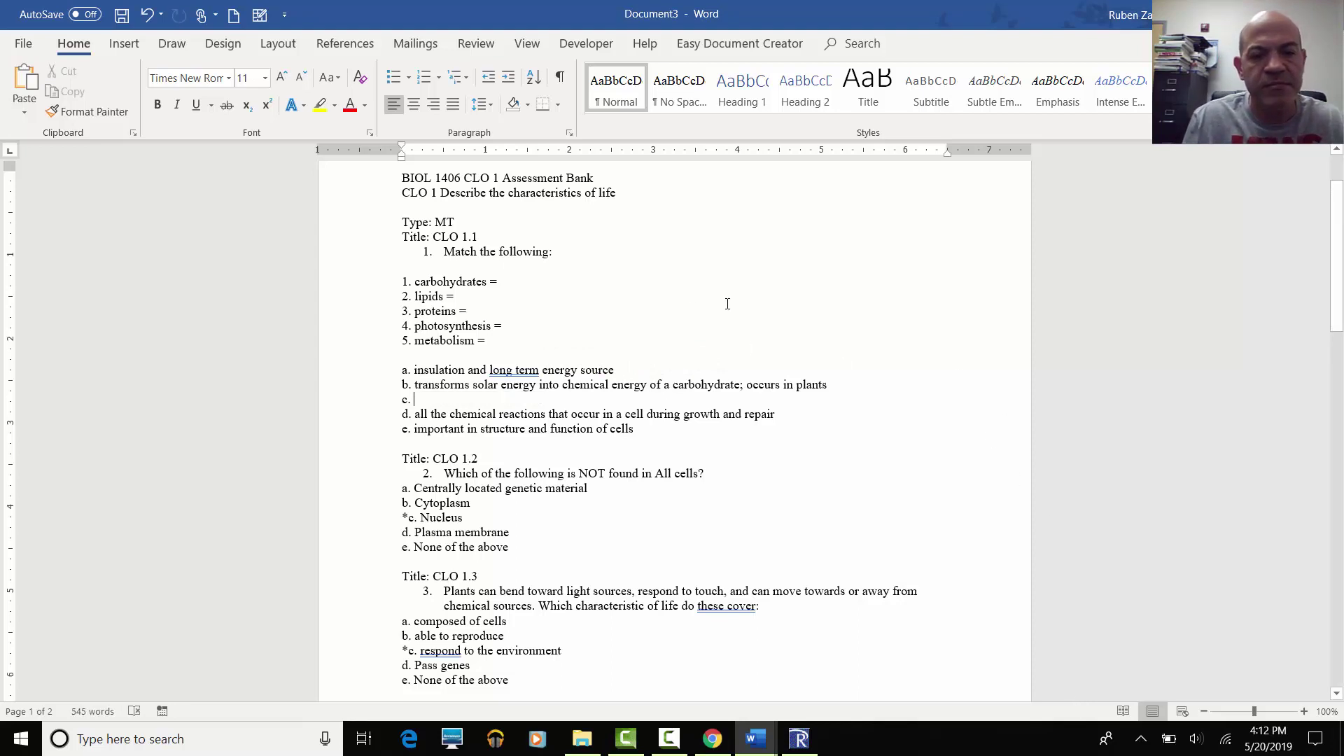
pyautogui.hotkey('ctrl', 'v')
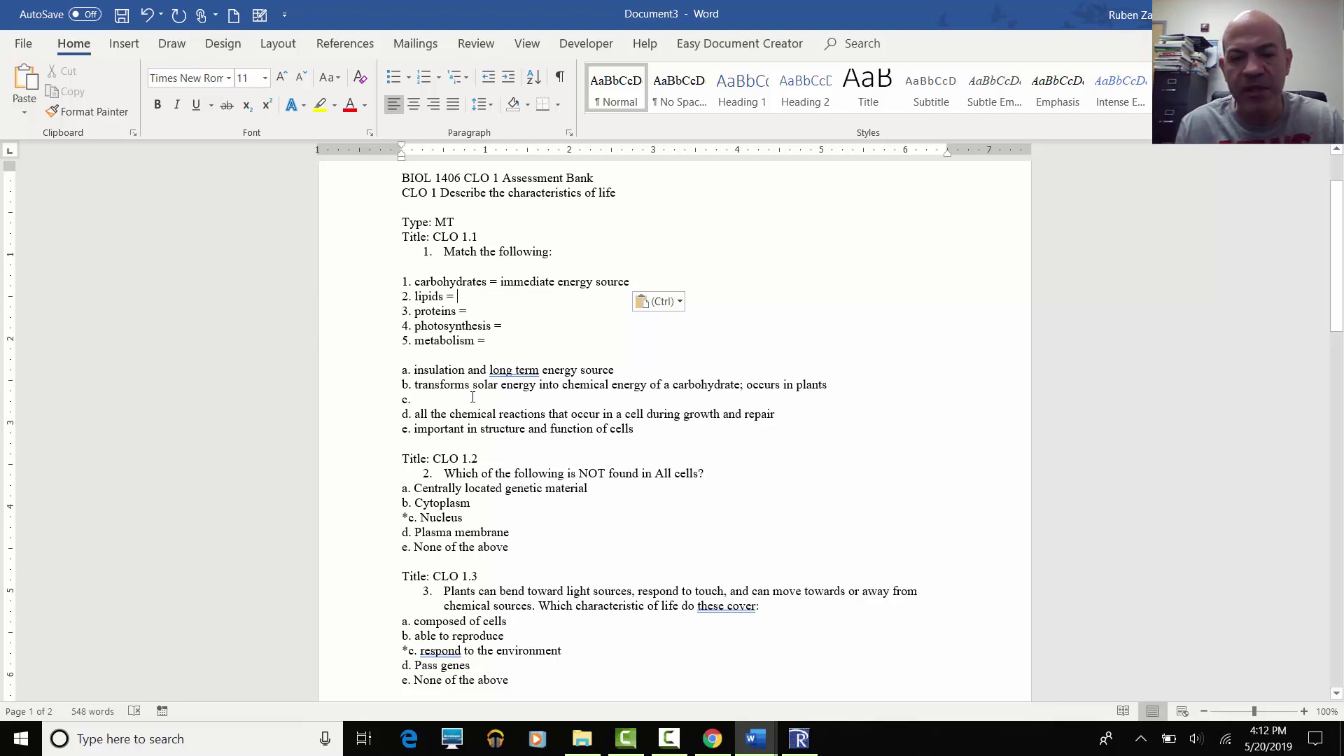
pyautogui.moveTo(418, 372); pyautogui.dragTo(614, 371)
pyautogui.hotkey('ctrl', 'x')
pyautogui.click(457, 296)
pyautogui.hotkey('ctrl', 'v')
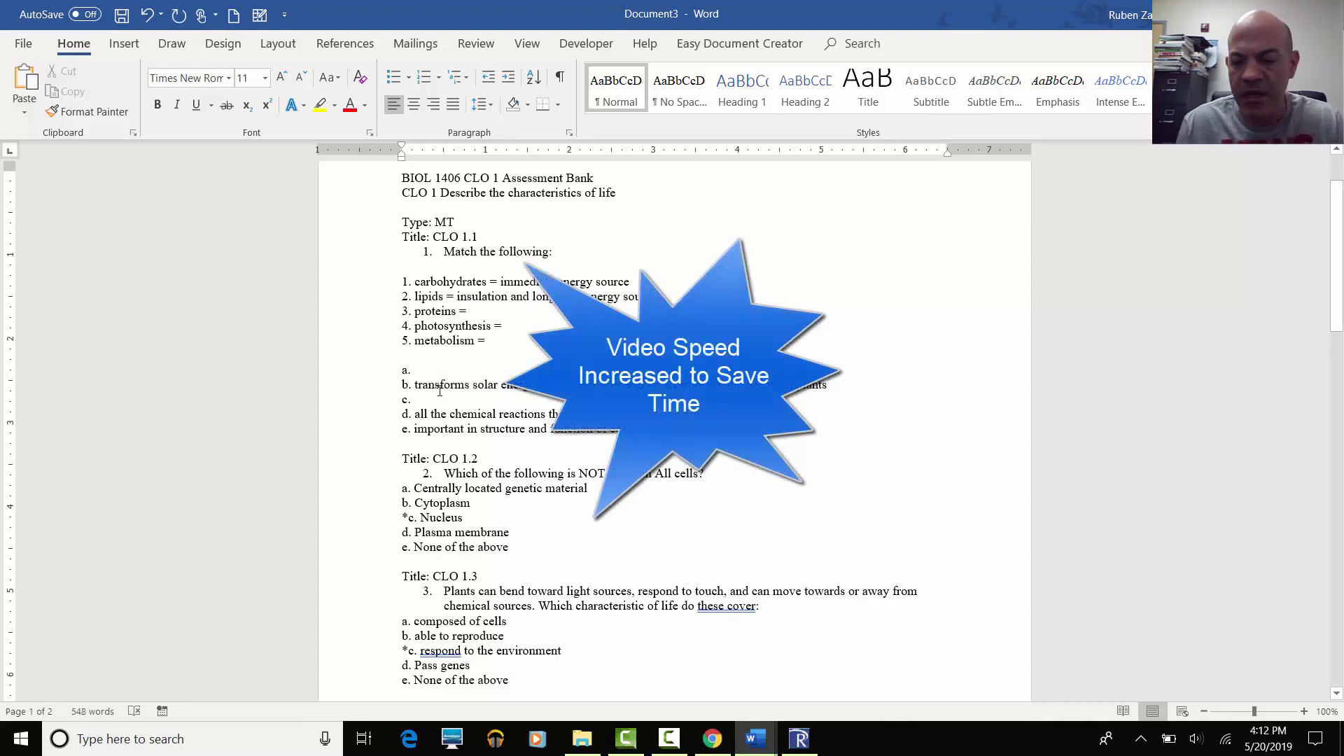
# Move "important in structure and function of cells" behind "proteins =" and the "transforms solar energy" definition behind "photosynthesis =".
pyautogui.moveTo(415, 430); pyautogui.dragTo(618, 429)
pyautogui.hotkey('ctrl', 'x')
pyautogui.click(508, 313)
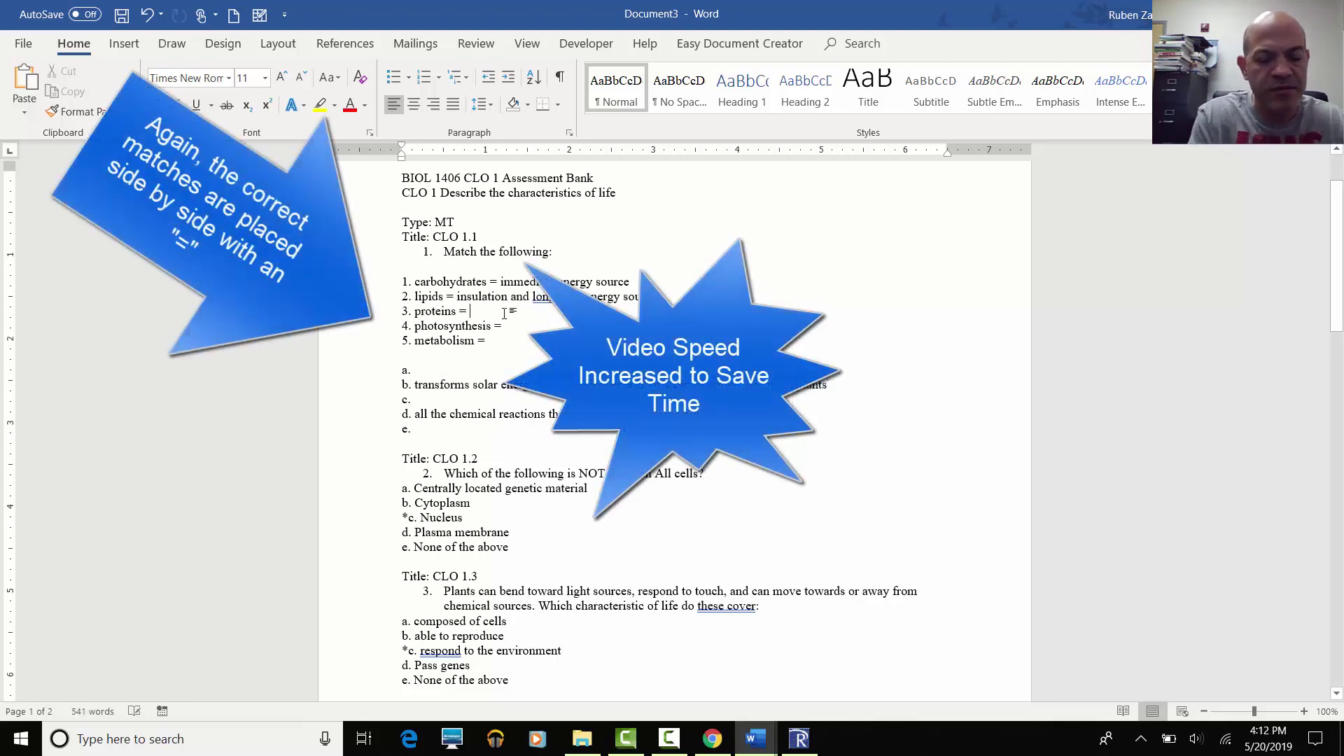
pyautogui.hotkey('ctrl', 'v')
pyautogui.moveTo(415, 384); pyautogui.dragTo(829, 384)
pyautogui.hotkey('ctrl', 'x')
pyautogui.click(515, 326)
pyautogui.hotkey('ctrl', 'v')
# Move "all the chemical reactions that occur in a cell during growth and repair" behind "metabolism =".
pyautogui.moveTo(415, 414); pyautogui.dragTo(775, 413)
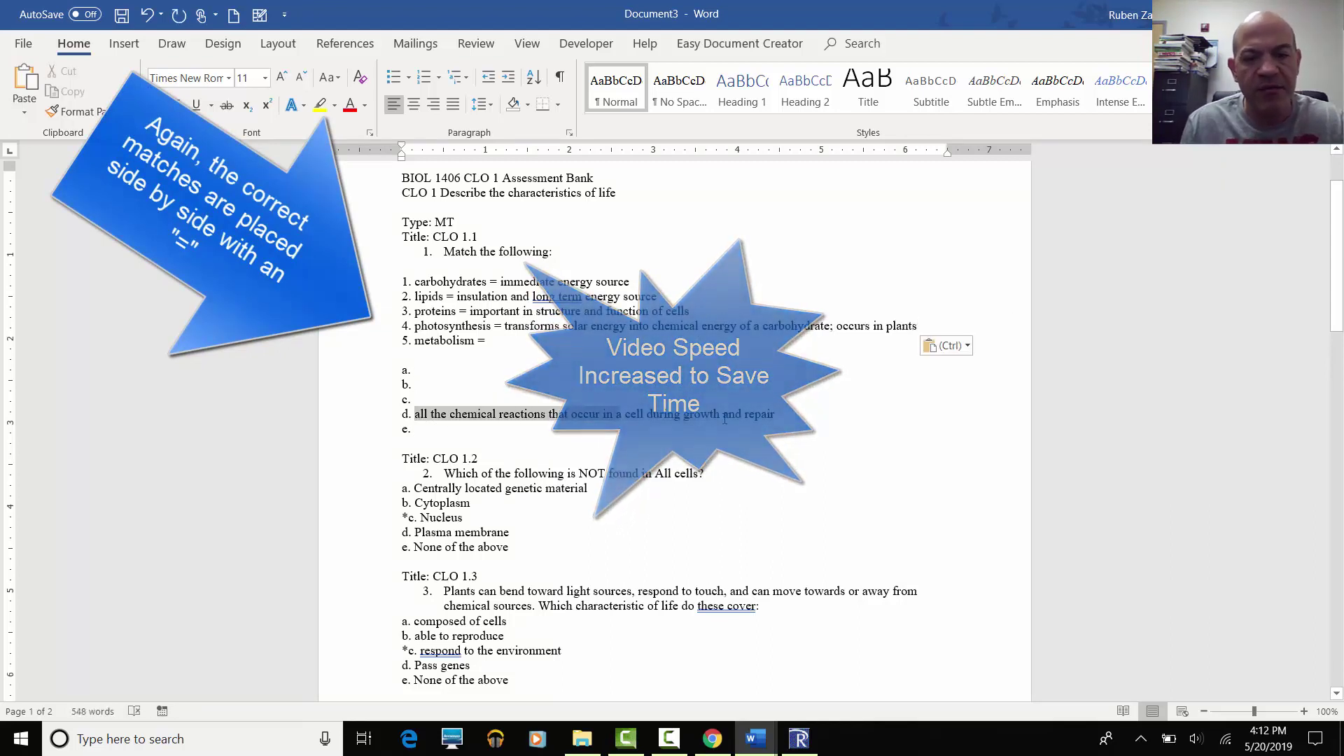
pyautogui.hotkey('ctrl', 'x')
pyautogui.click(487, 341)
pyautogui.hotkey('ctrl', 'v')
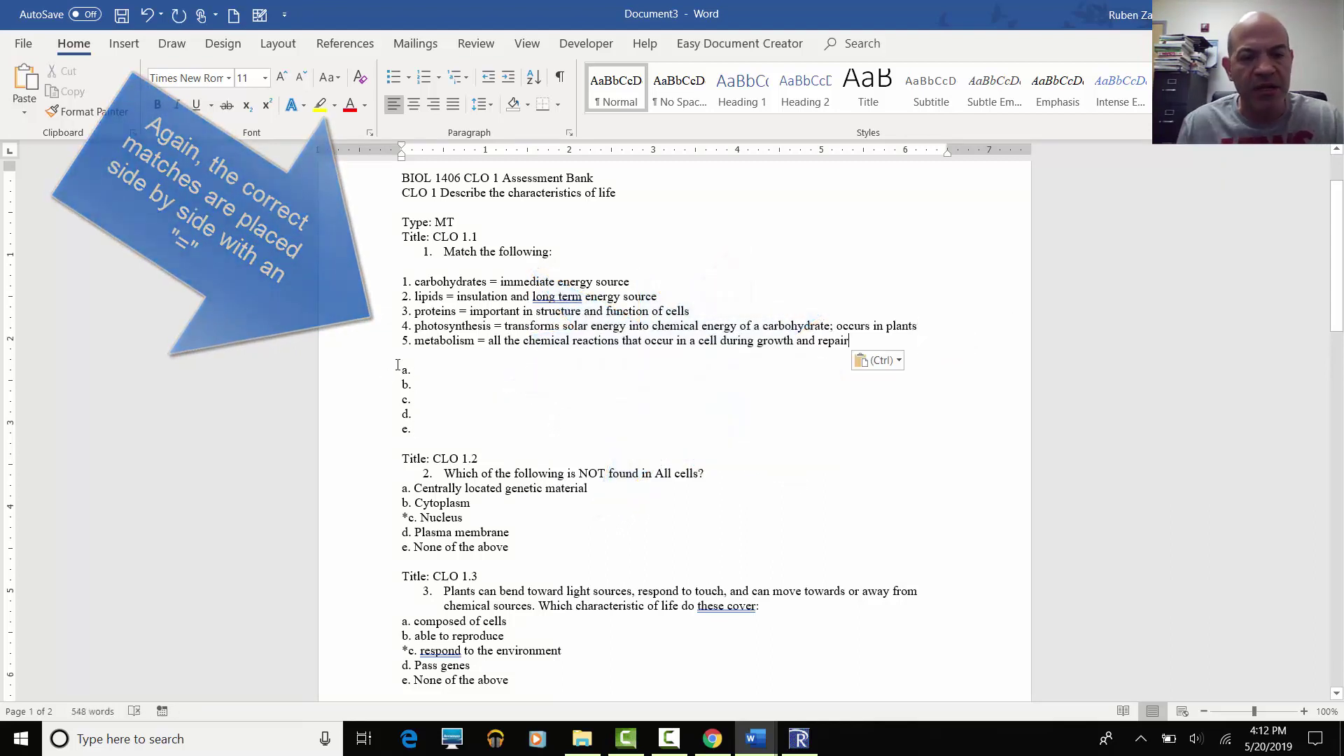
# Delete the empty a. to e. lines below the matching pairs, leaving one blank line before "Title: CLO 1.2".
pyautogui.moveTo(403, 369); pyautogui.dragTo(437, 432)
pyautogui.press('Delete')
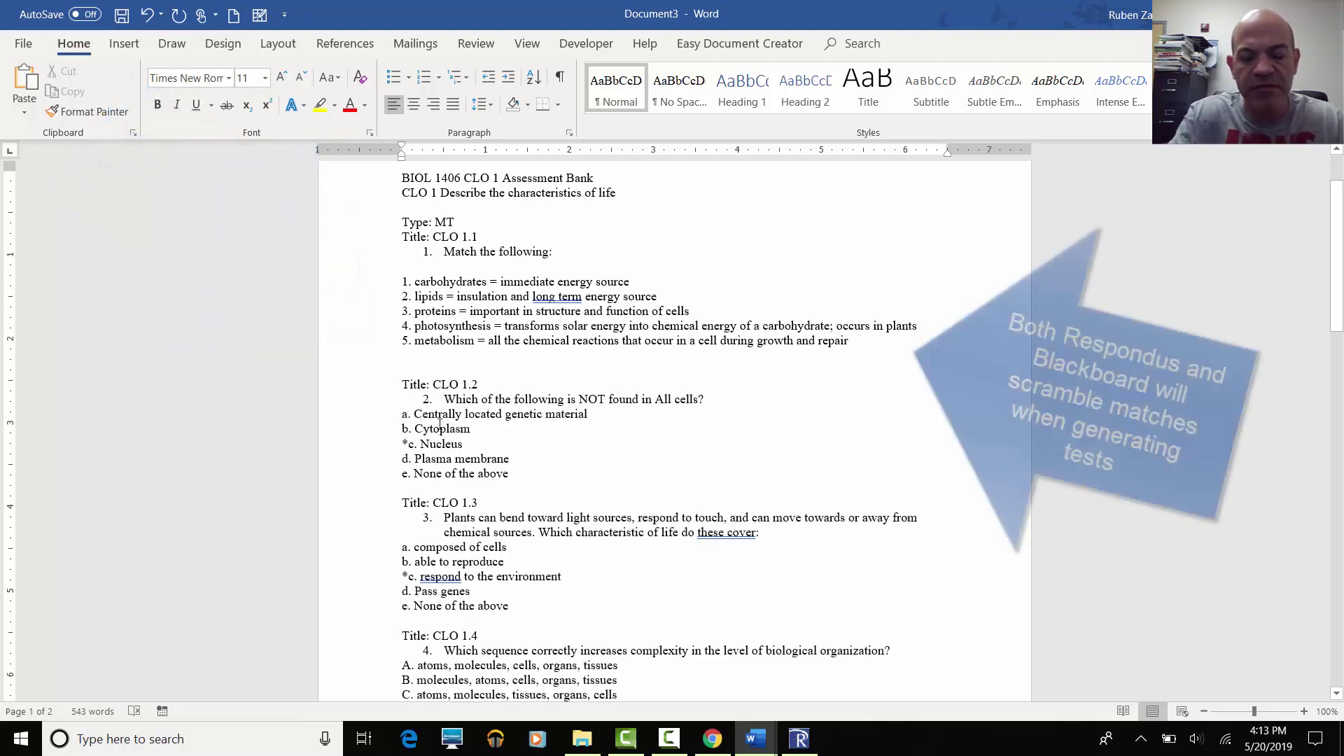
pyautogui.press('Delete')
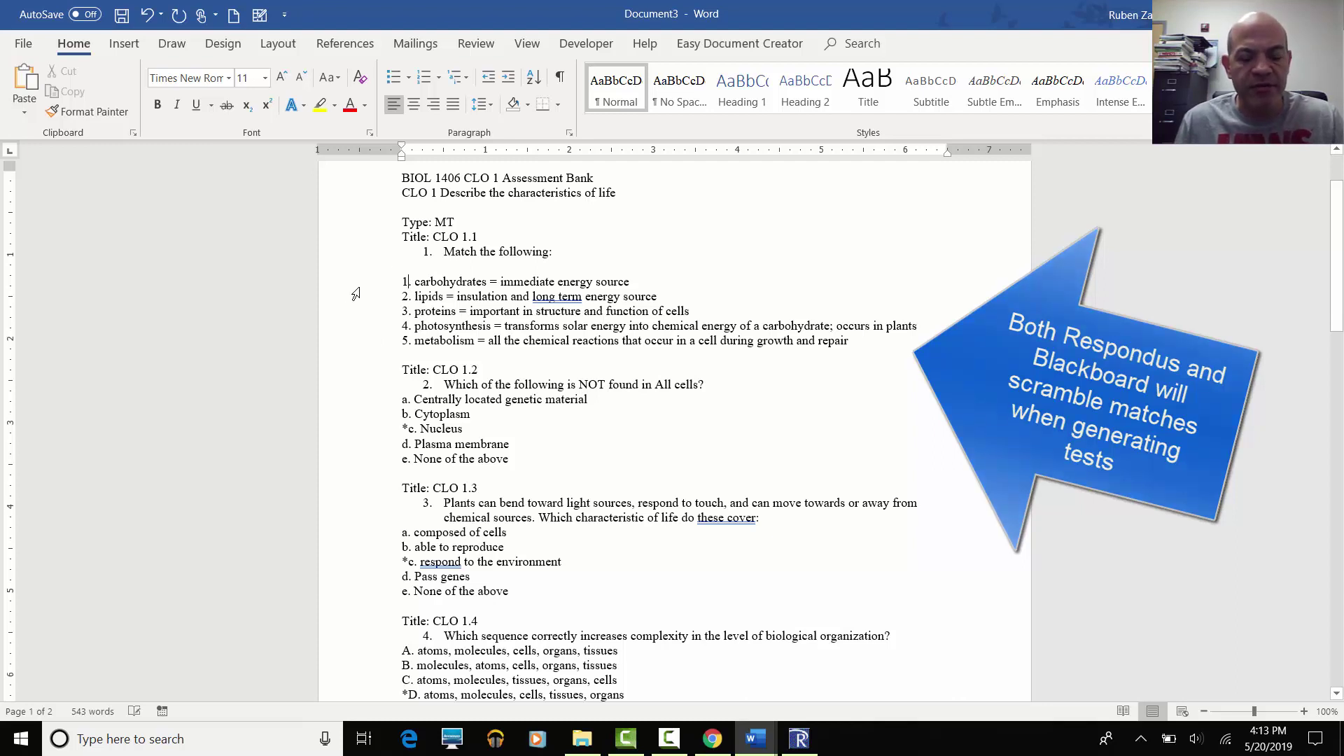
# Relabel the five matching pairs under CLO 1.1, from carbohydrates to metabolism, with the letters A. through E. instead of numbers.
pyautogui.doubleClick(405, 283)
pyautogui.write('A')
pyautogui.press('Down')
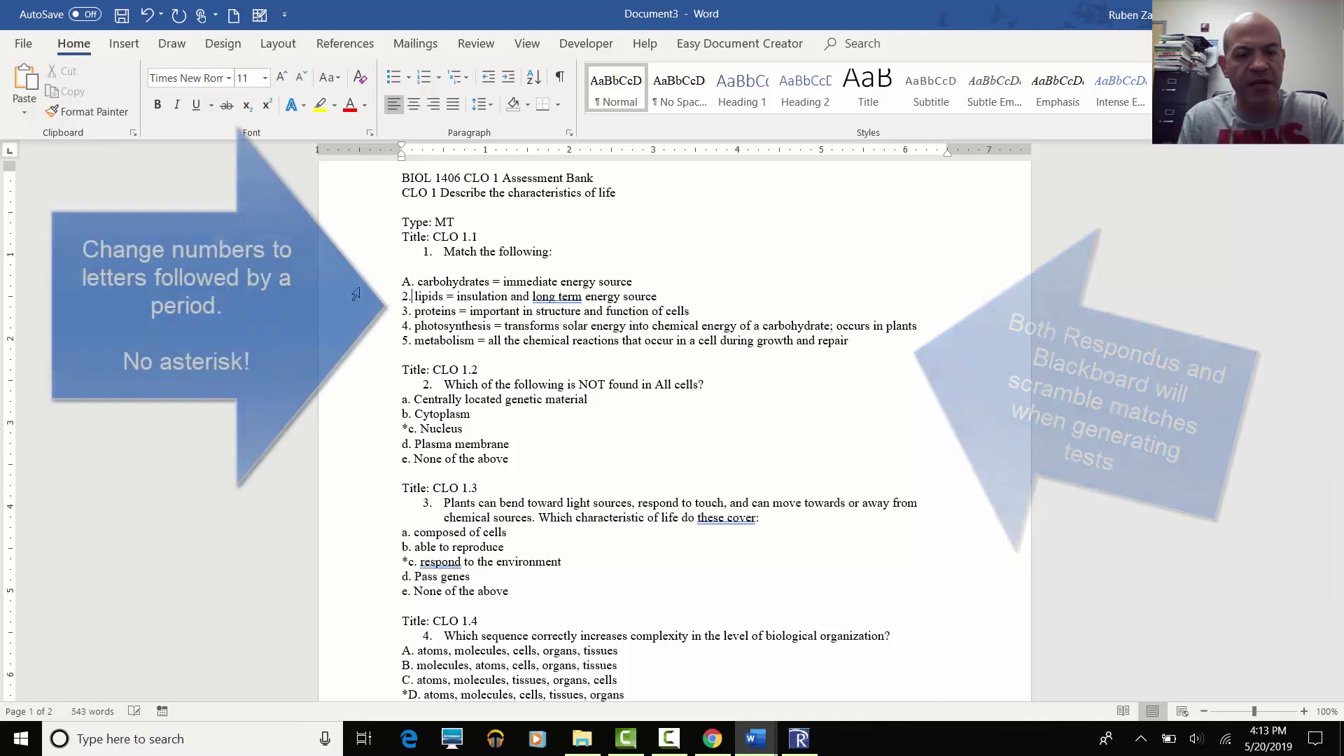
pyautogui.hotkey('shift', 'Left')
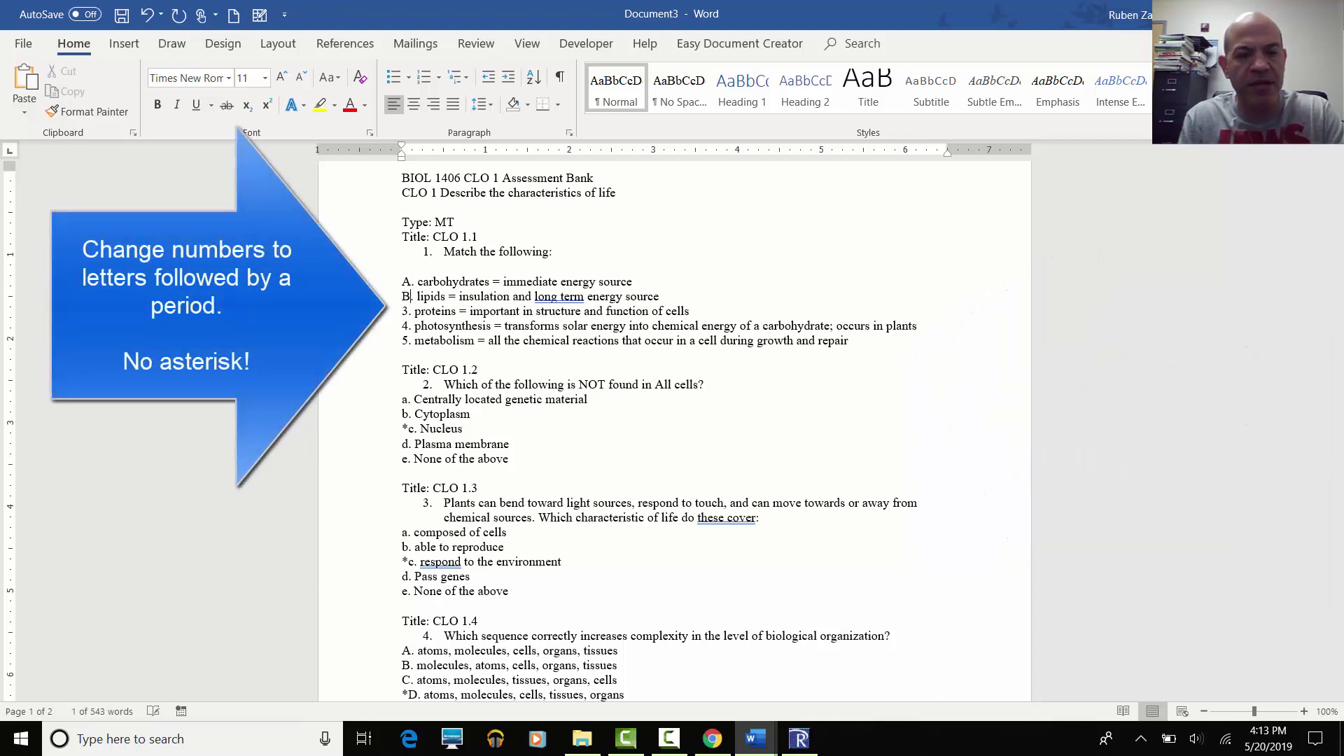
pyautogui.write('B')
pyautogui.press('Down')
pyautogui.hotkey('shift', 'Left')
pyautogui.write('C')
pyautogui.press('Down')
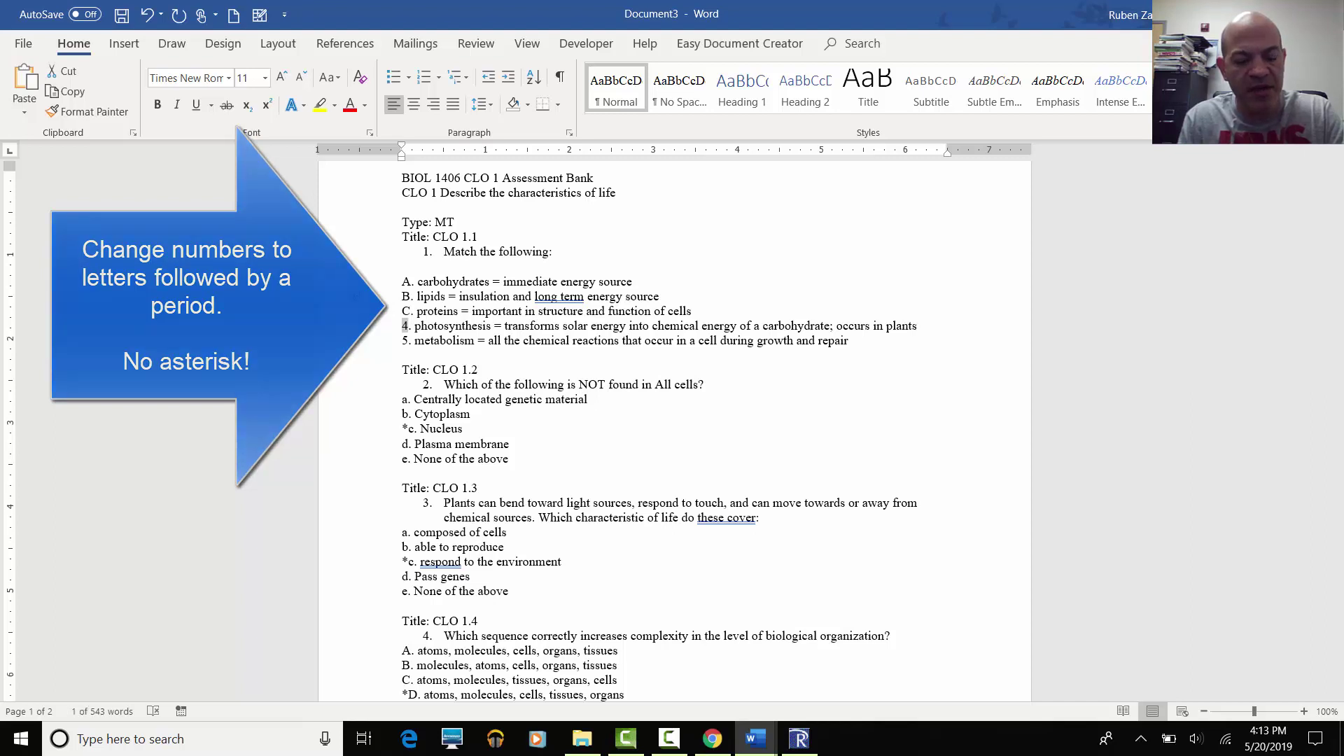
pyautogui.hotkey('shift', 'Left')
pyautogui.write('D')
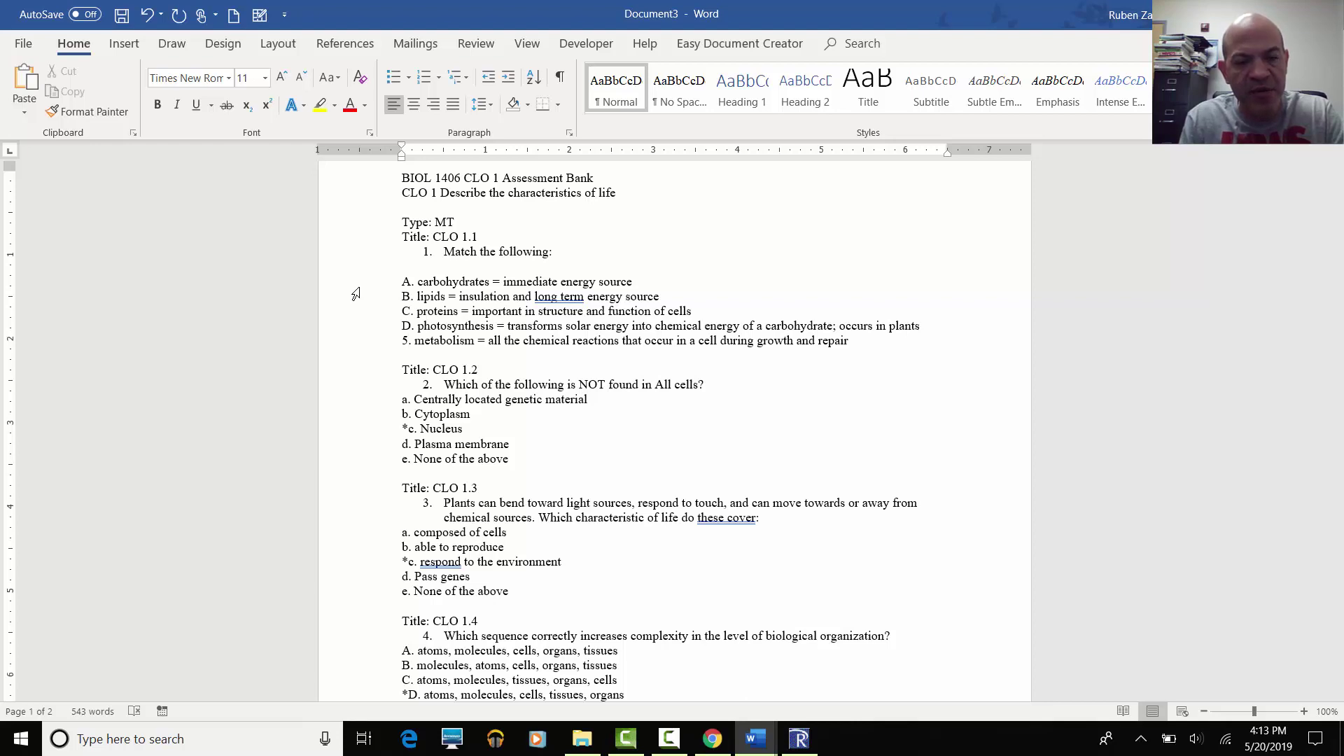
pyautogui.write('E')
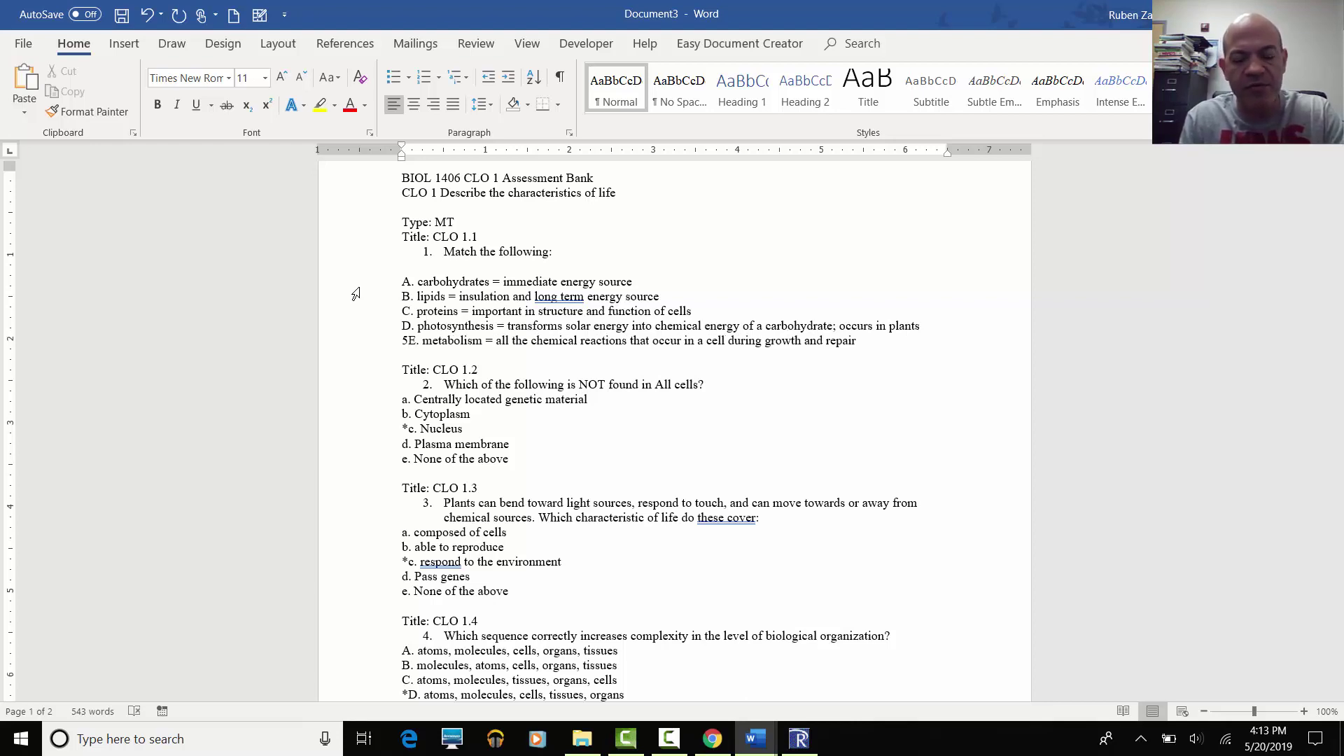
pyautogui.press('Left')
pyautogui.press('BackSpace')
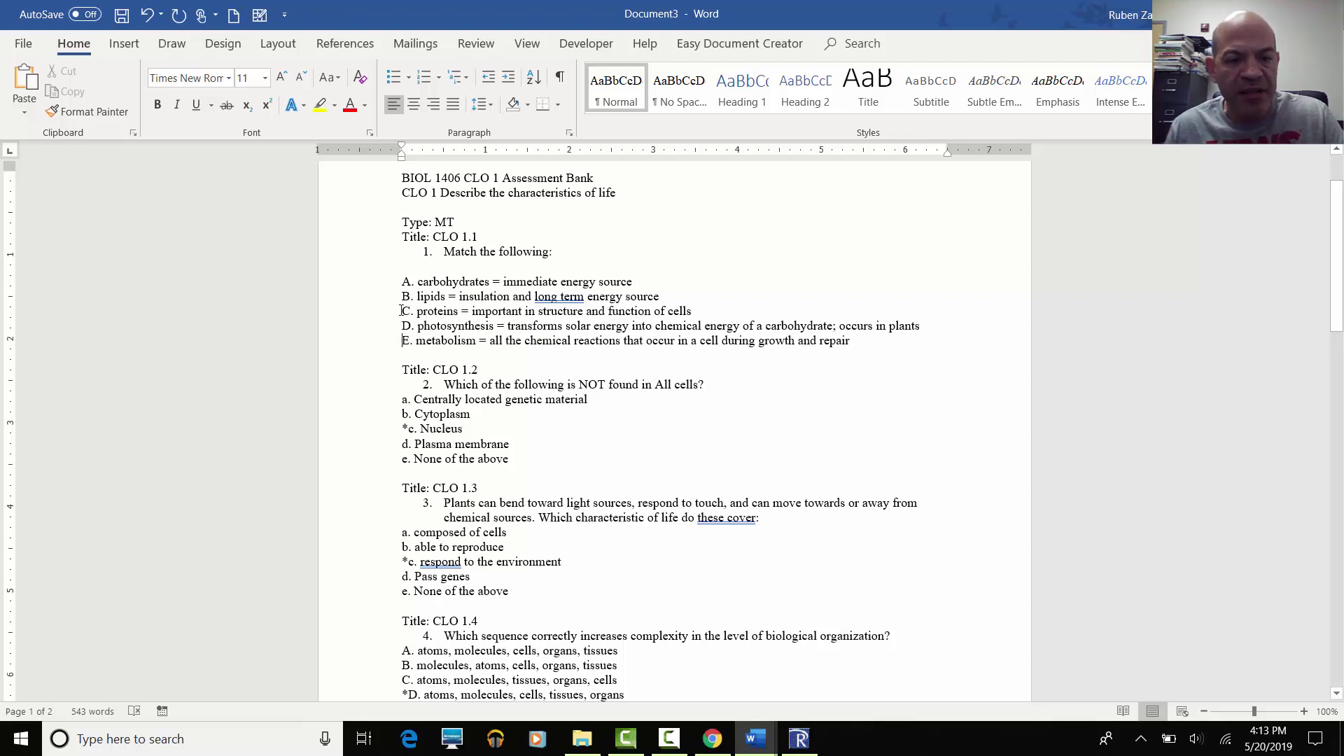
# Copy the heading line "BIOL 1406 CLO 1 Assessment Bank" at the start of the document.
pyautogui.scroll(1, 435, 310)
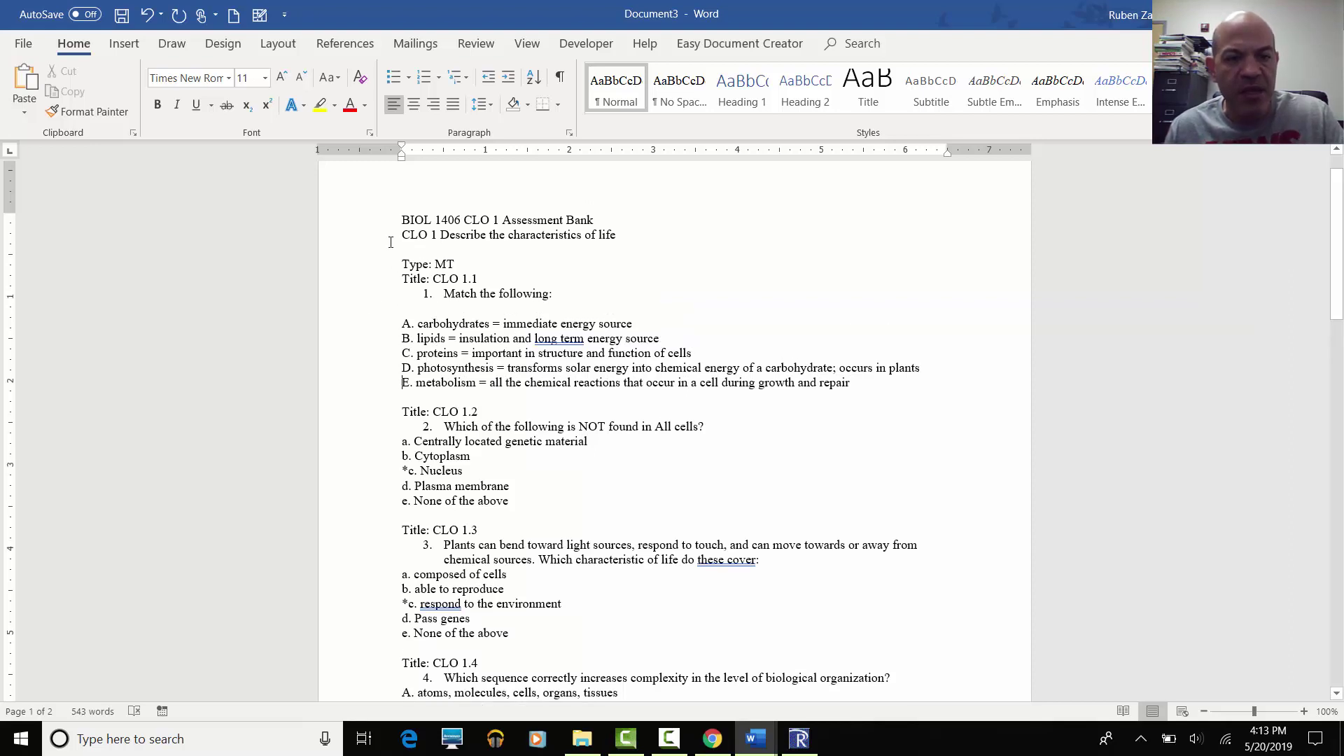
pyautogui.moveTo(403, 220); pyautogui.dragTo(589, 224)
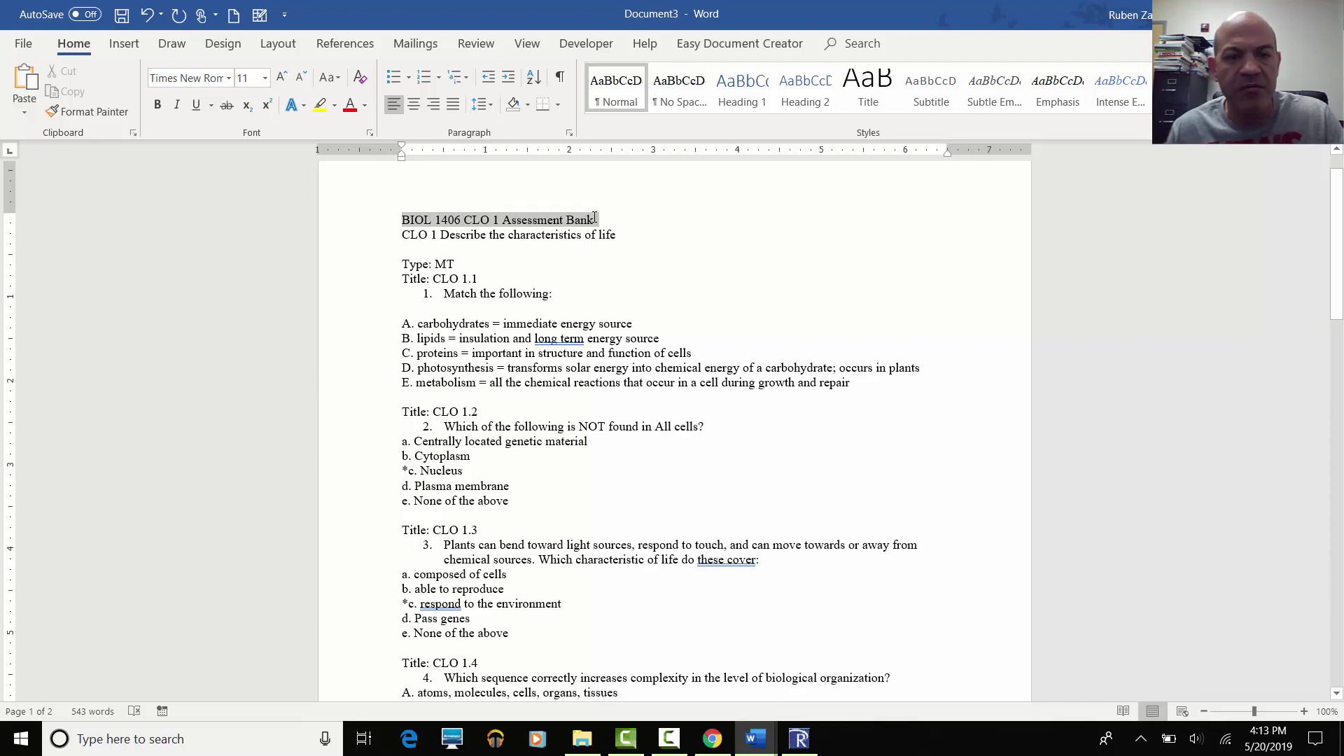
pyautogui.moveTo(592, 217); pyautogui.dragTo(592, 219)
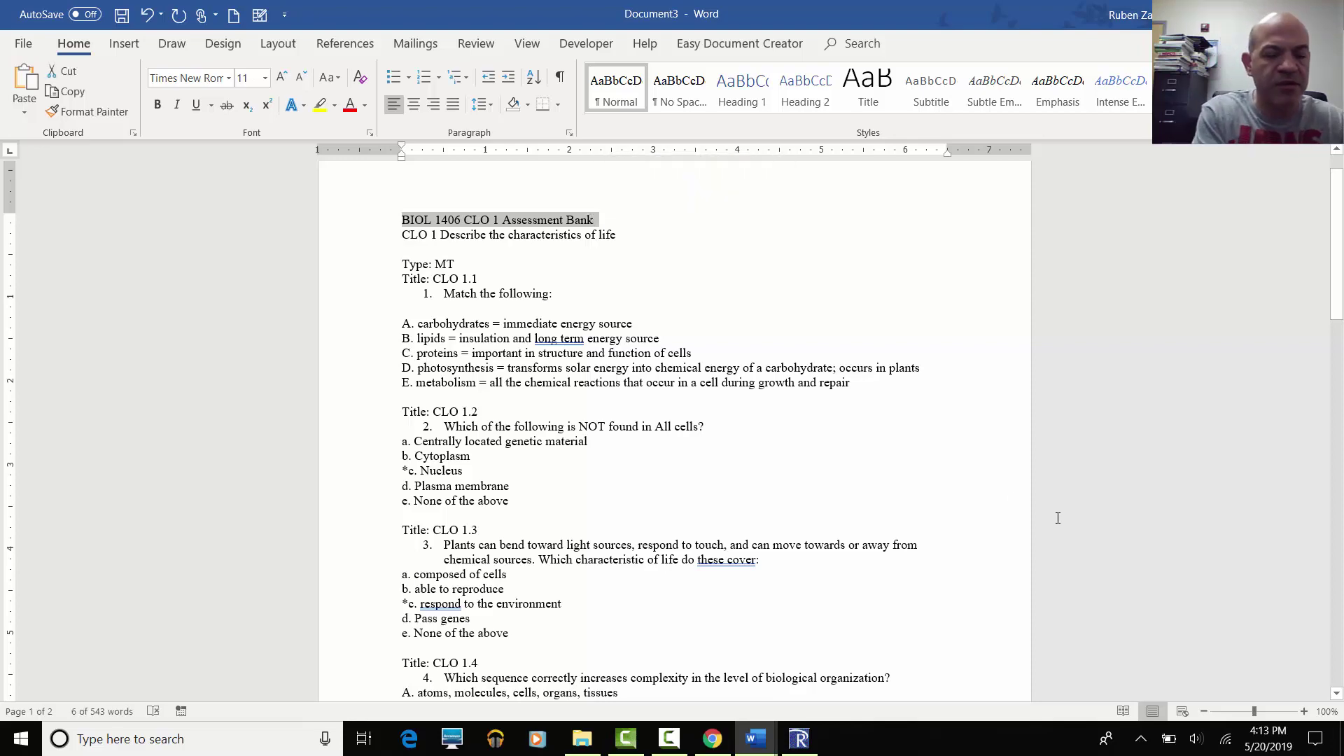
# Start saving the document under a new name and browse to Courses > General Biology > BIOL1406 on USB Drive (E:).
pyautogui.click(12, 42)
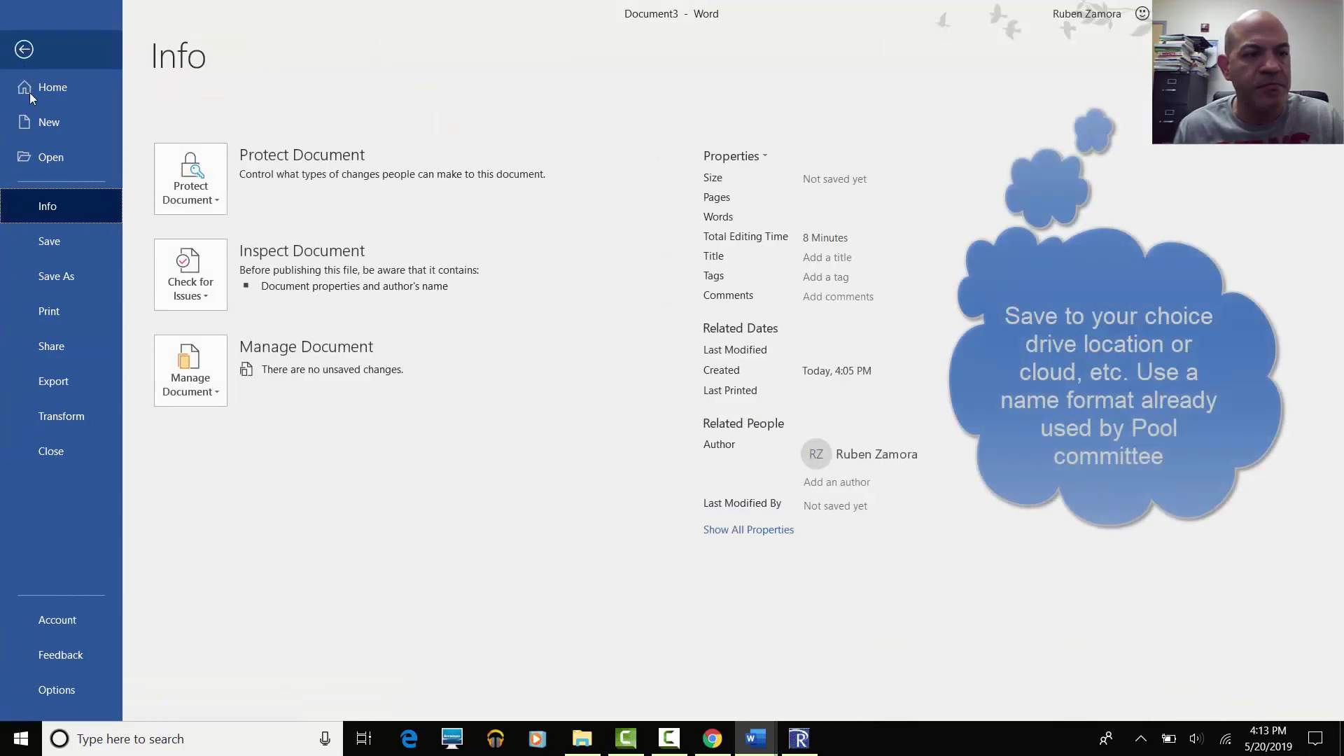
pyautogui.click(57, 269)
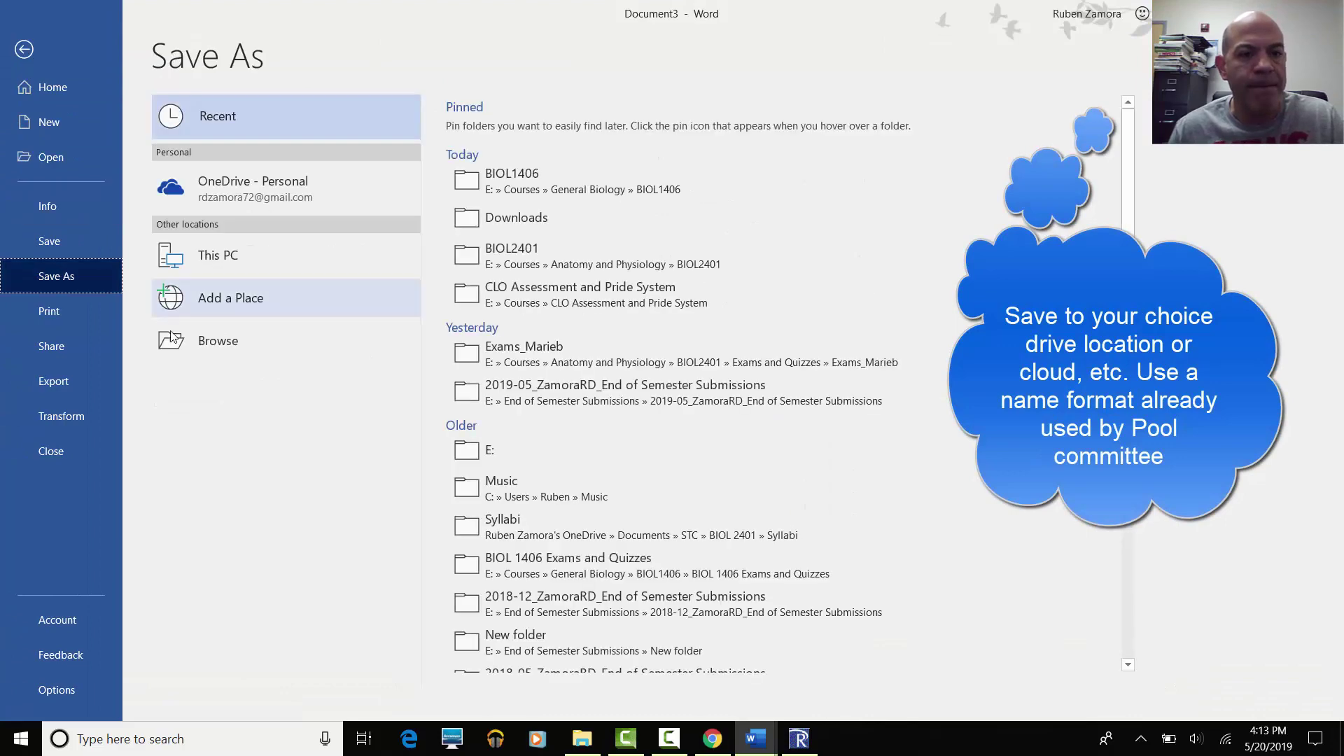
pyautogui.click(192, 343)
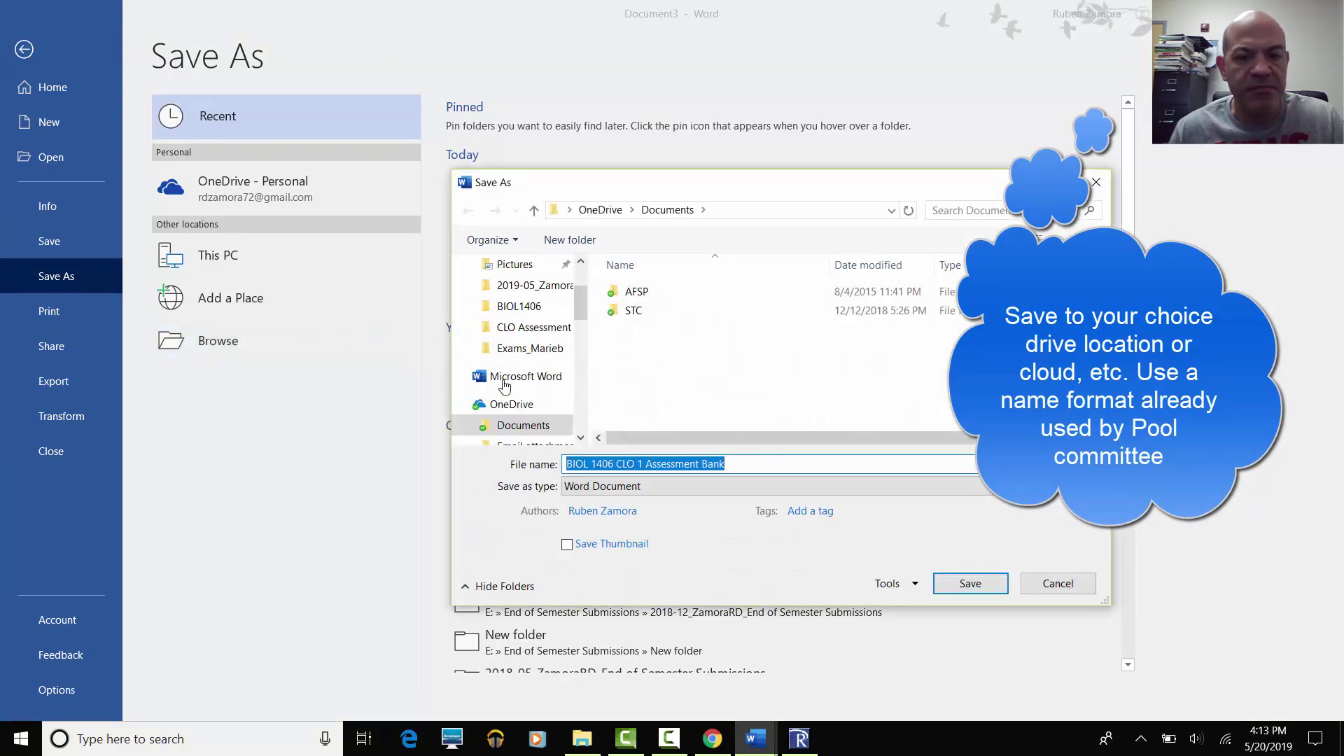
pyautogui.moveTo(580, 303); pyautogui.dragTo(578, 382)
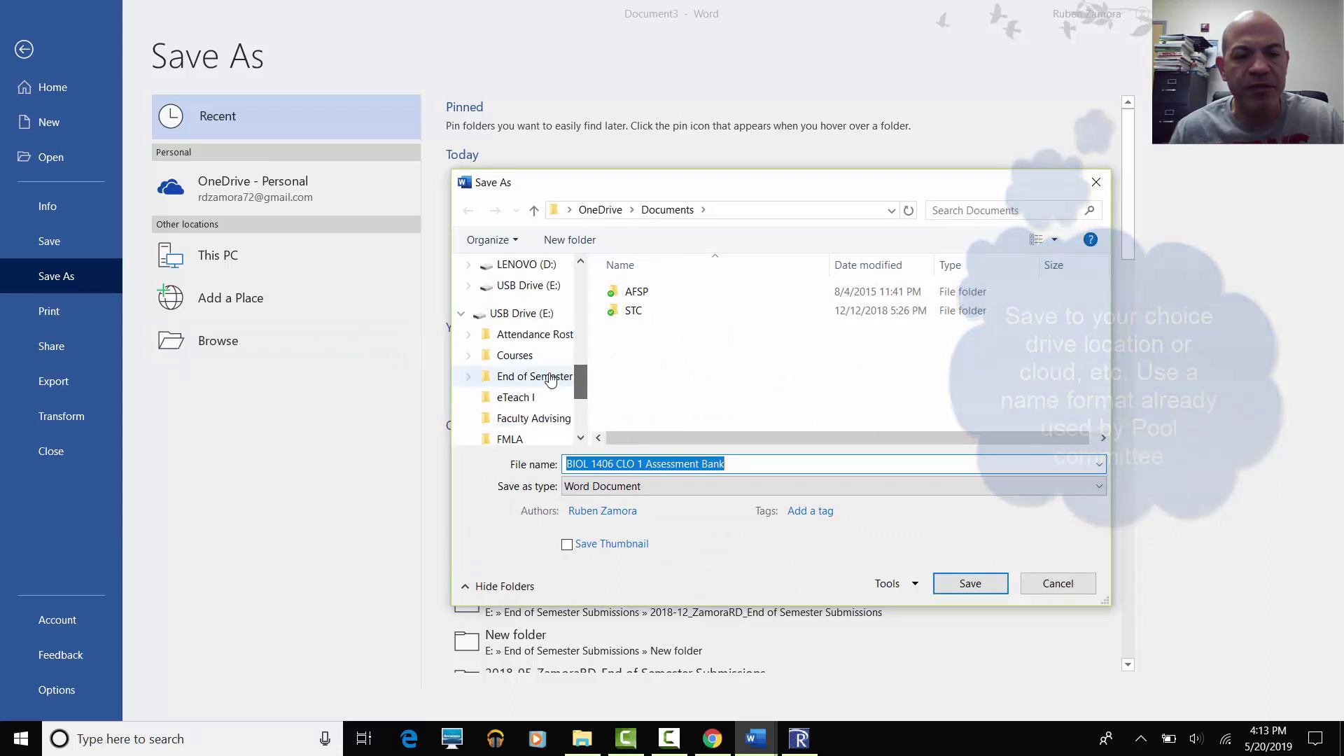
pyautogui.click(512, 355)
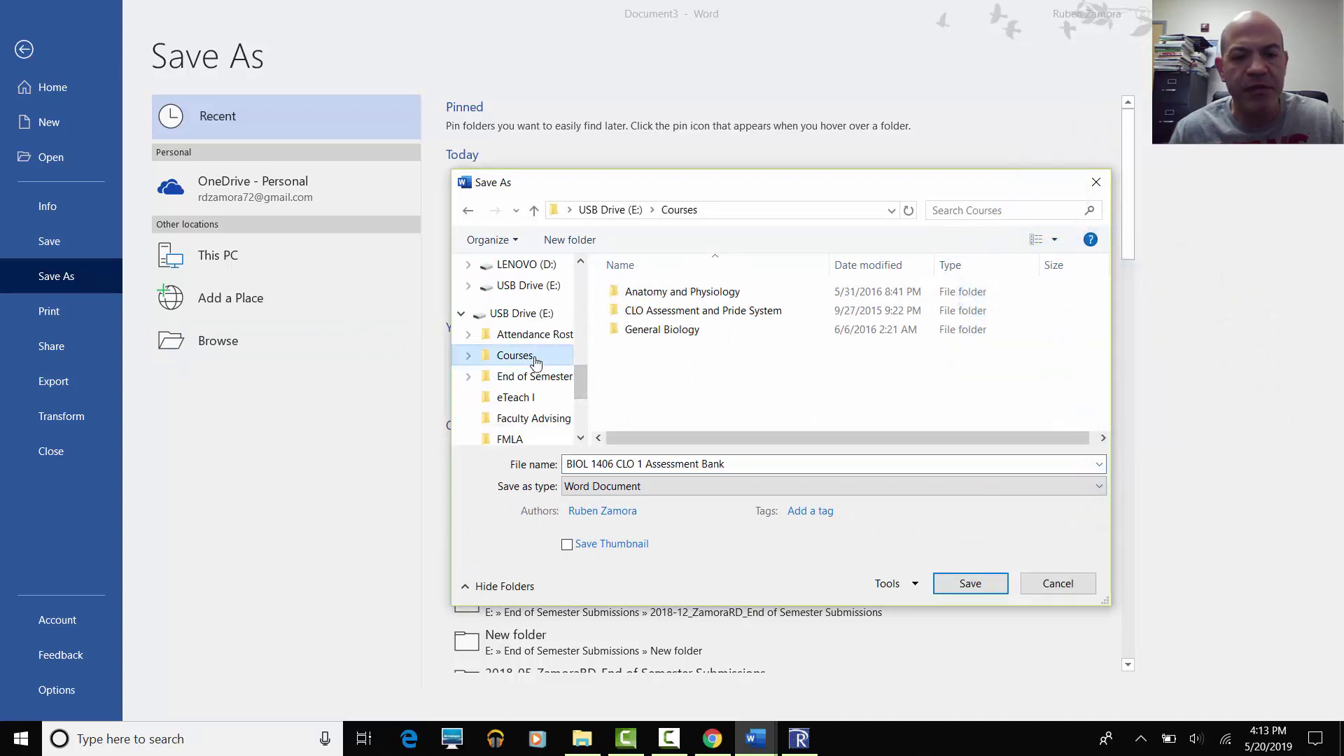
pyautogui.doubleClick(650, 335)
pyautogui.click(649, 294)
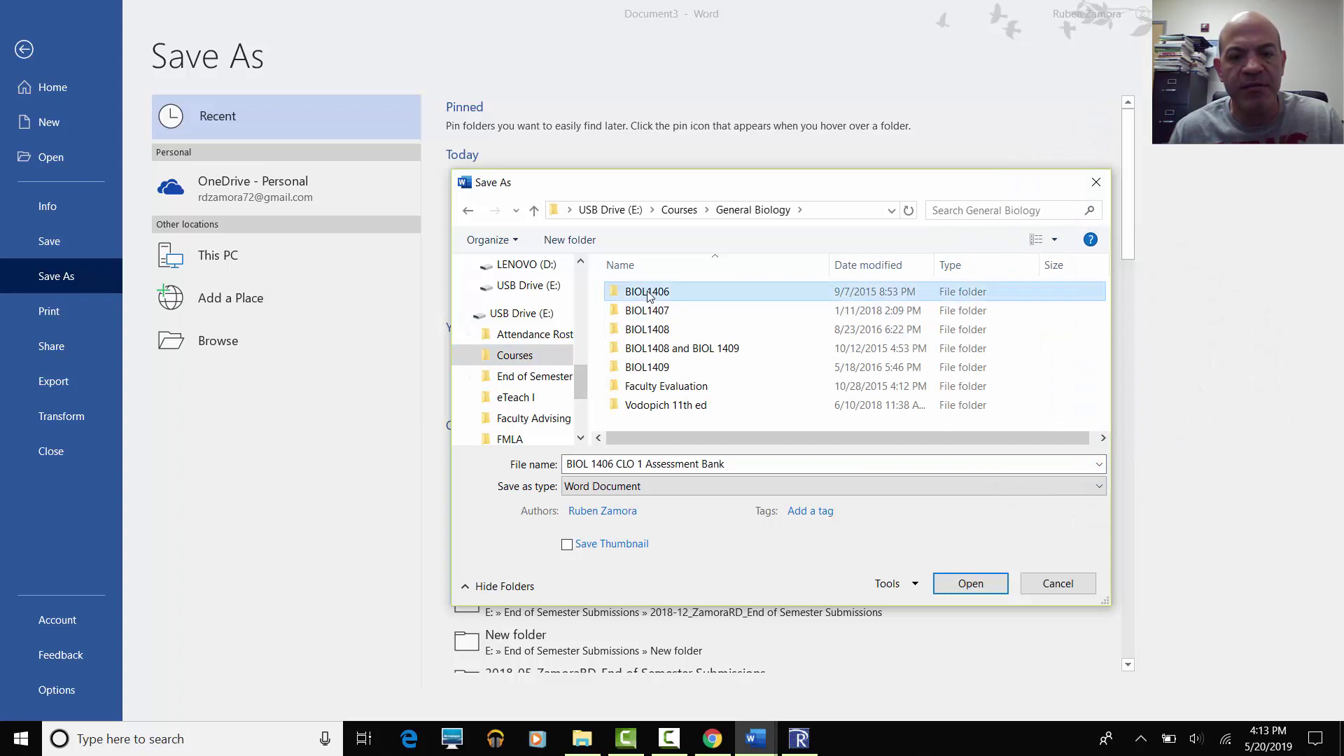
pyautogui.doubleClick(649, 294)
pyautogui.scroll(-1, 675, 371)
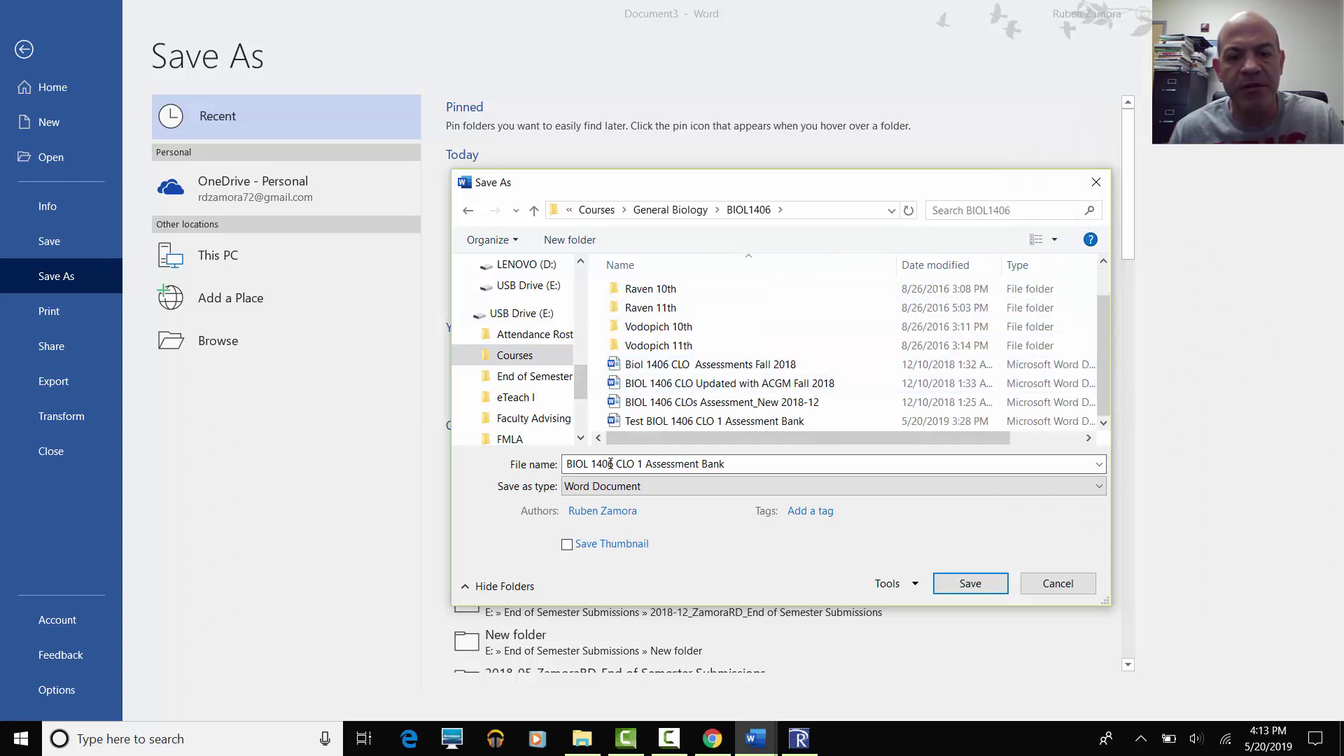
# Save it as the Word document "Test BIOL 1406 CLO 1 Assessment Bank", replacing the existing file.
pyautogui.click(663, 422)
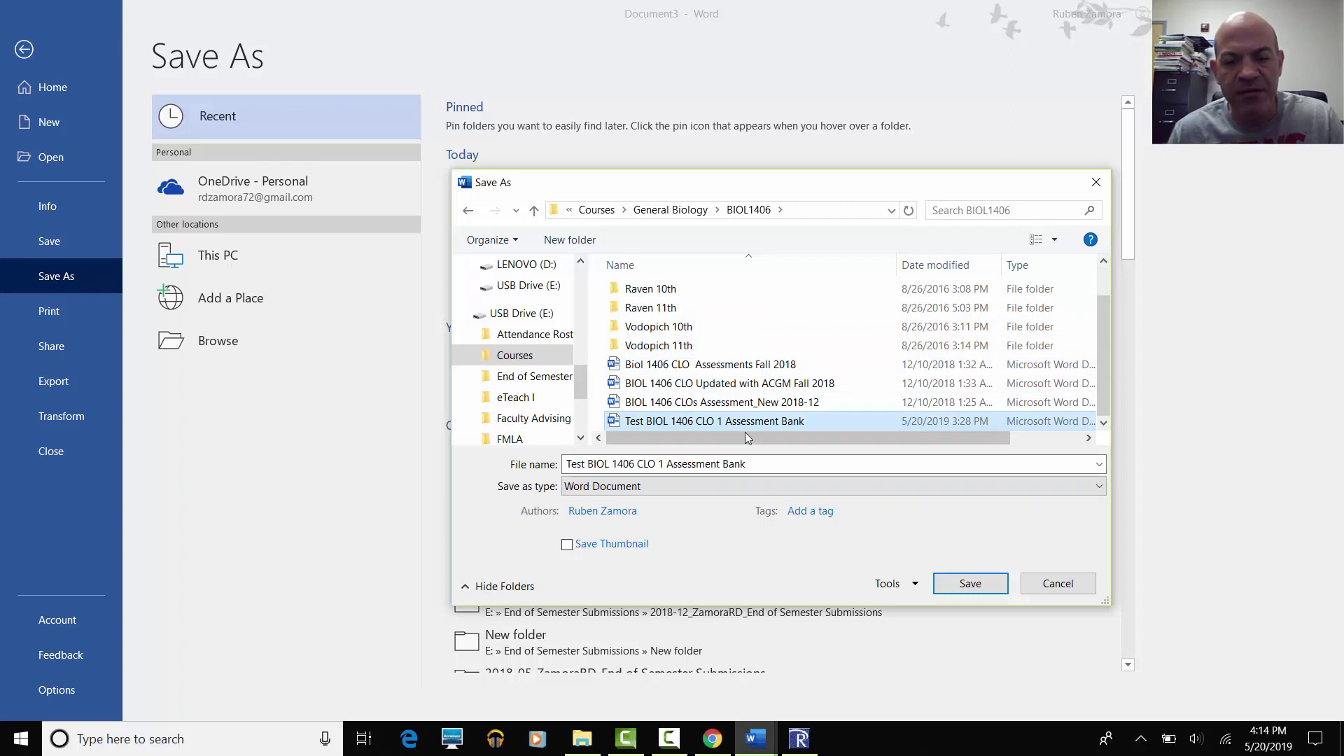
pyautogui.click(966, 585)
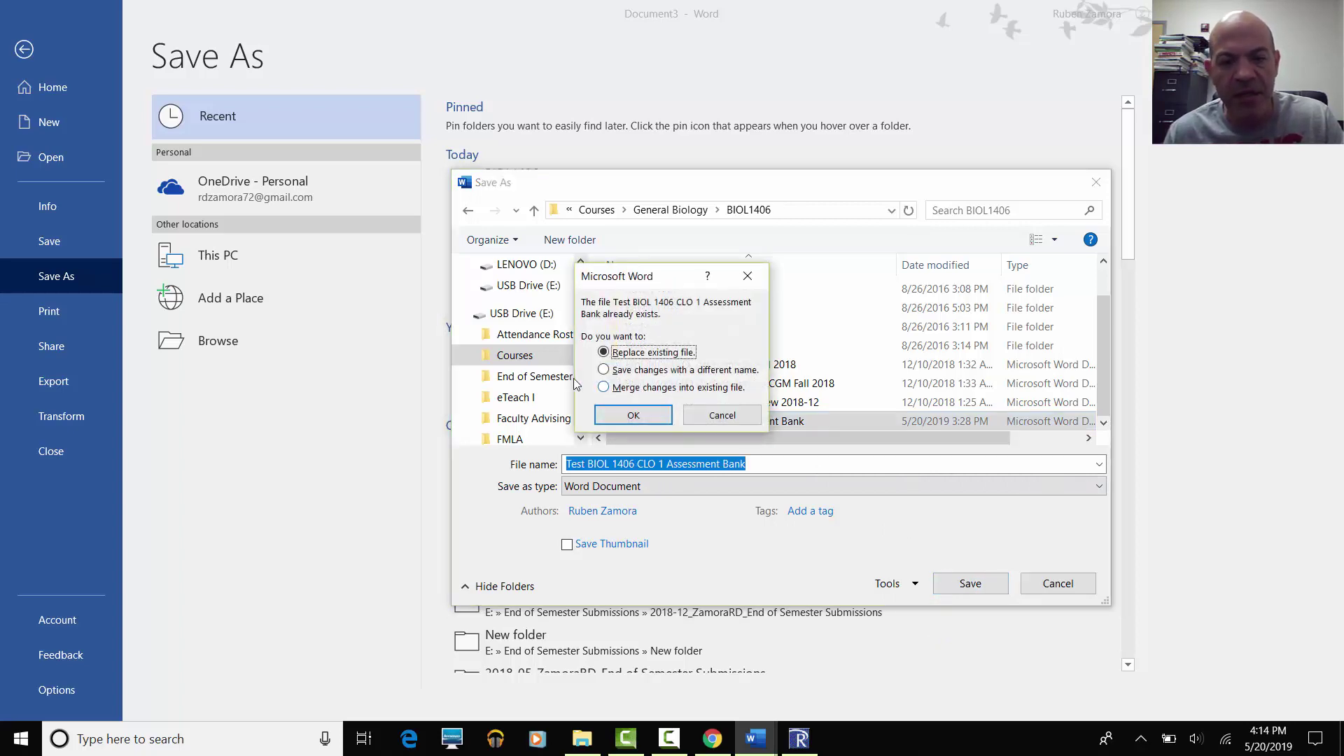
pyautogui.click(630, 416)
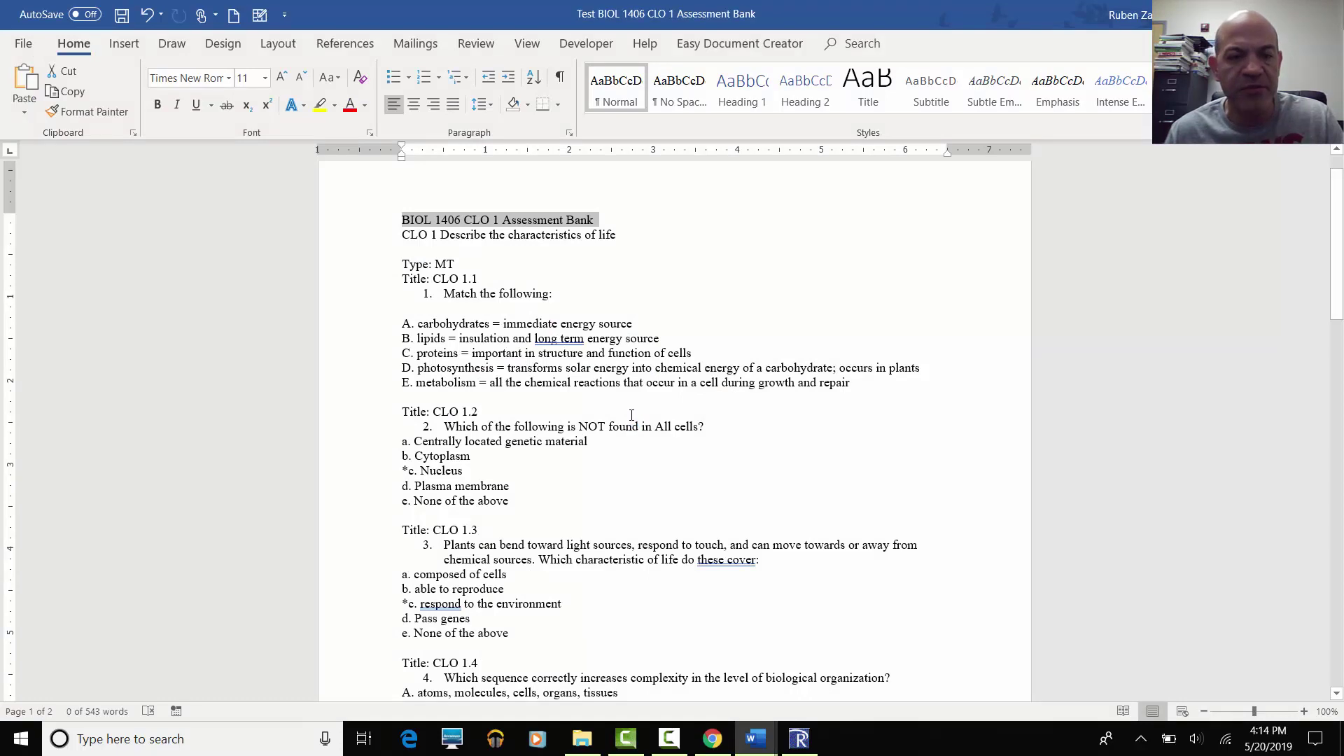
pyautogui.click(592, 353)
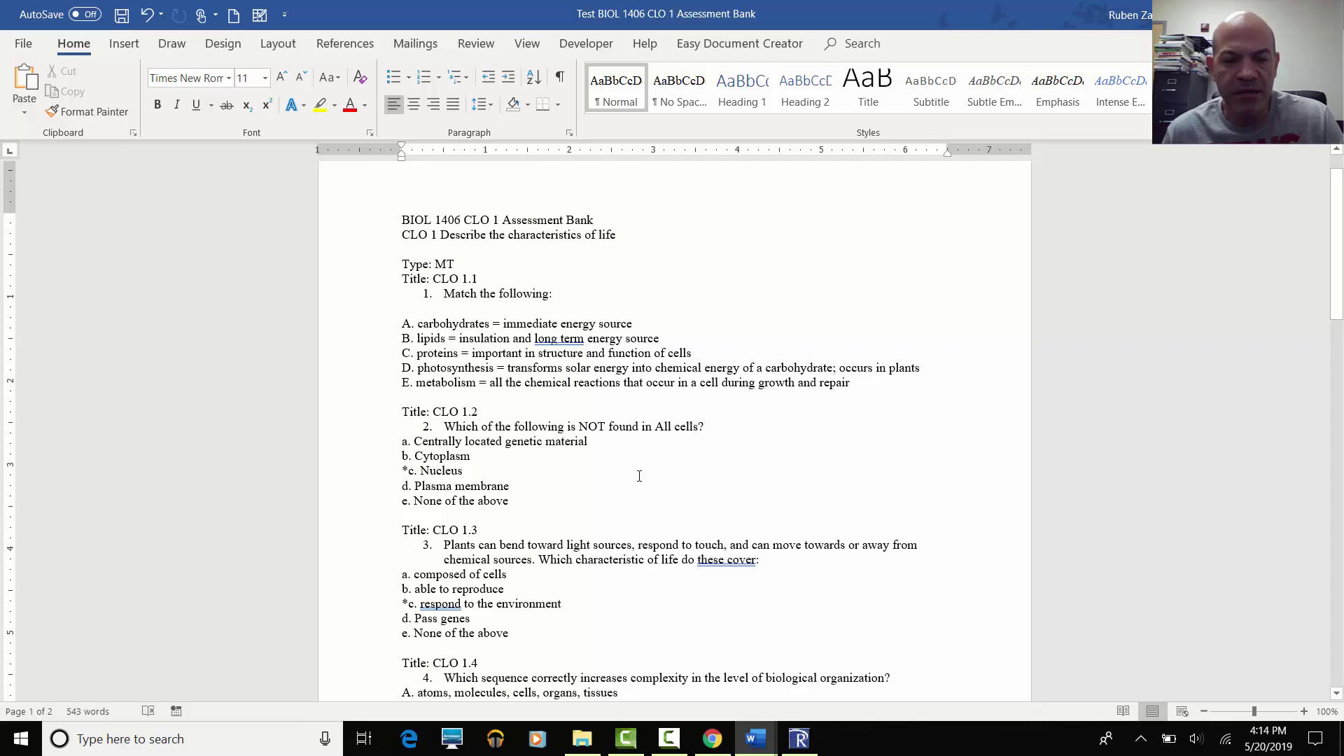
pyautogui.scroll(-2, 640, 476)
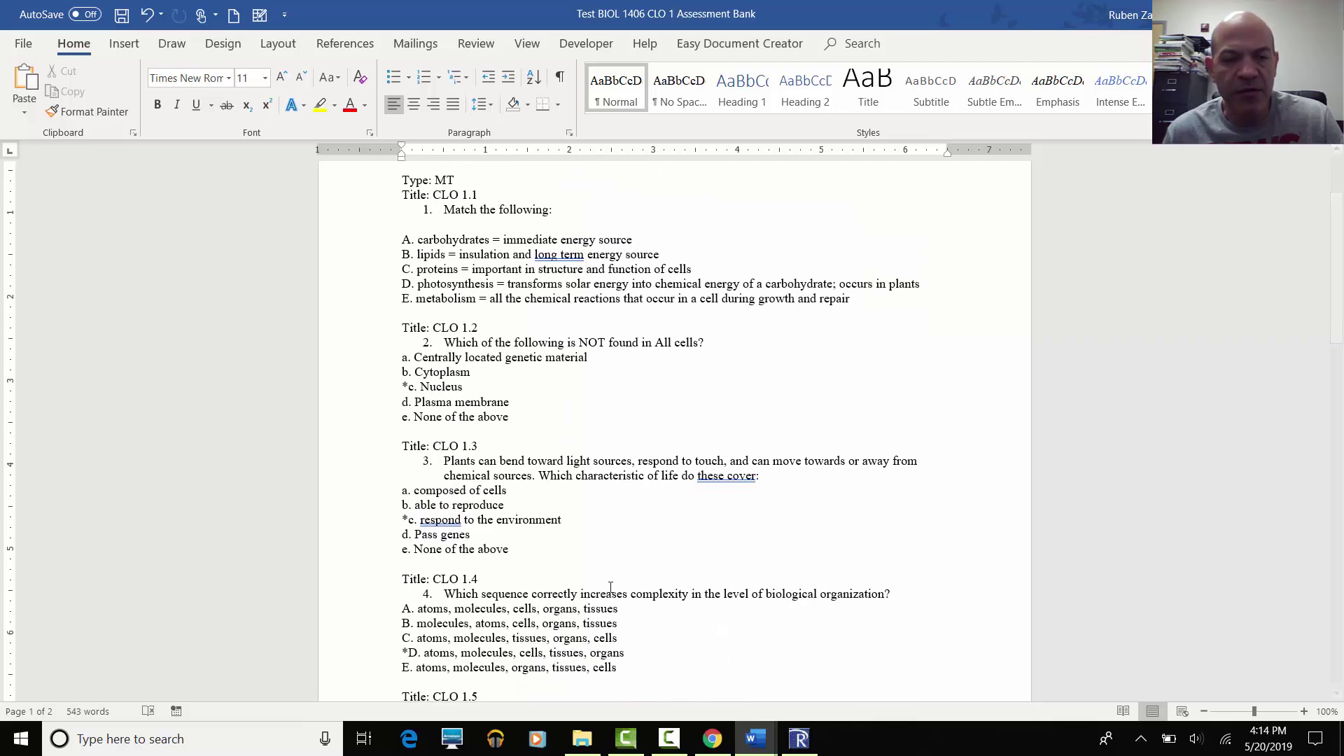
# Switch to Respondus and start a question import with the file type Microsoft Word 2007 (DOCX).
pyautogui.click(798, 738)
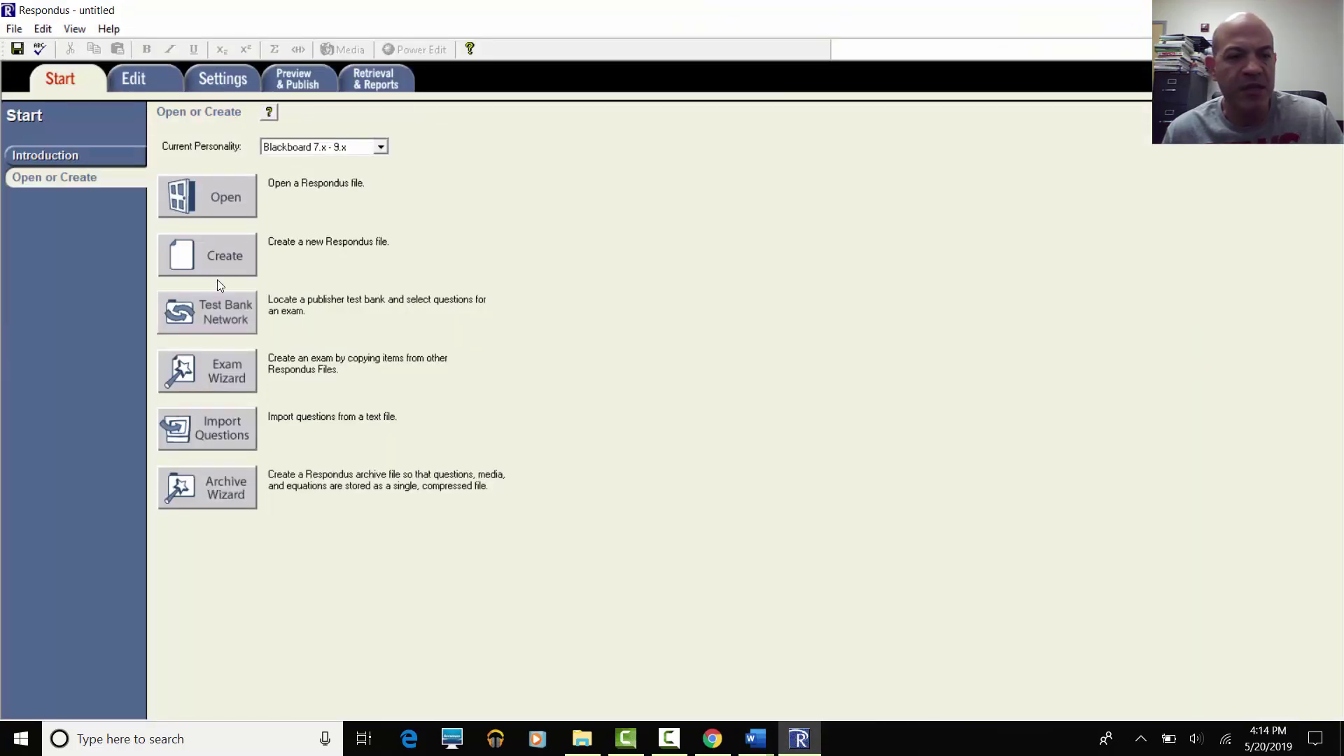
pyautogui.click(209, 422)
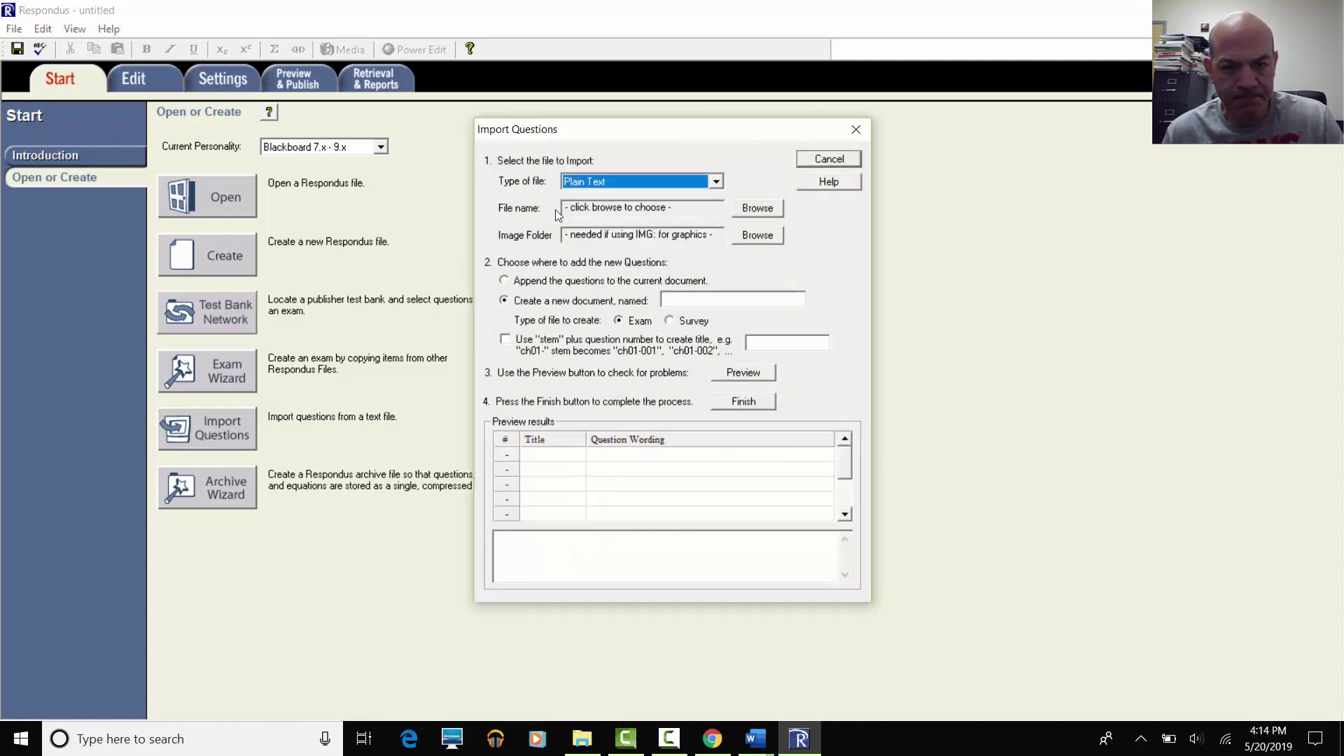
pyautogui.click(715, 181)
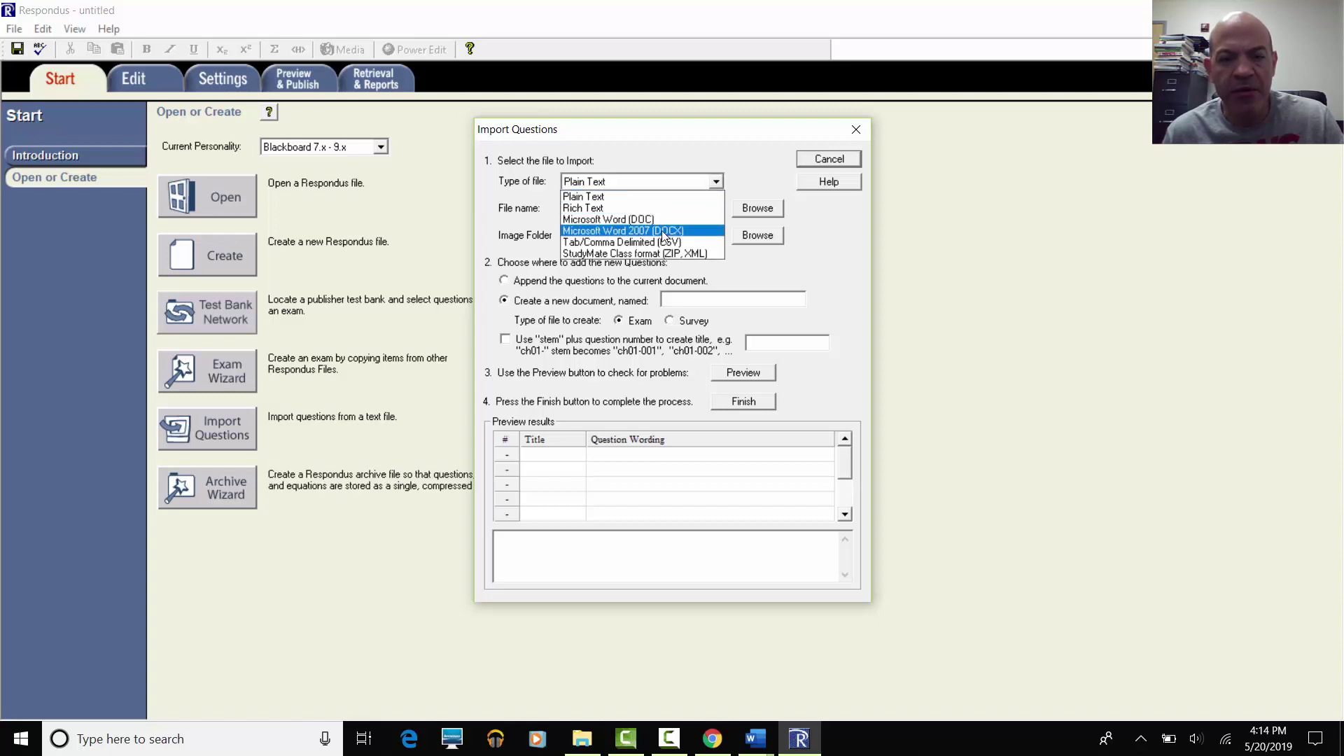
pyautogui.click(663, 231)
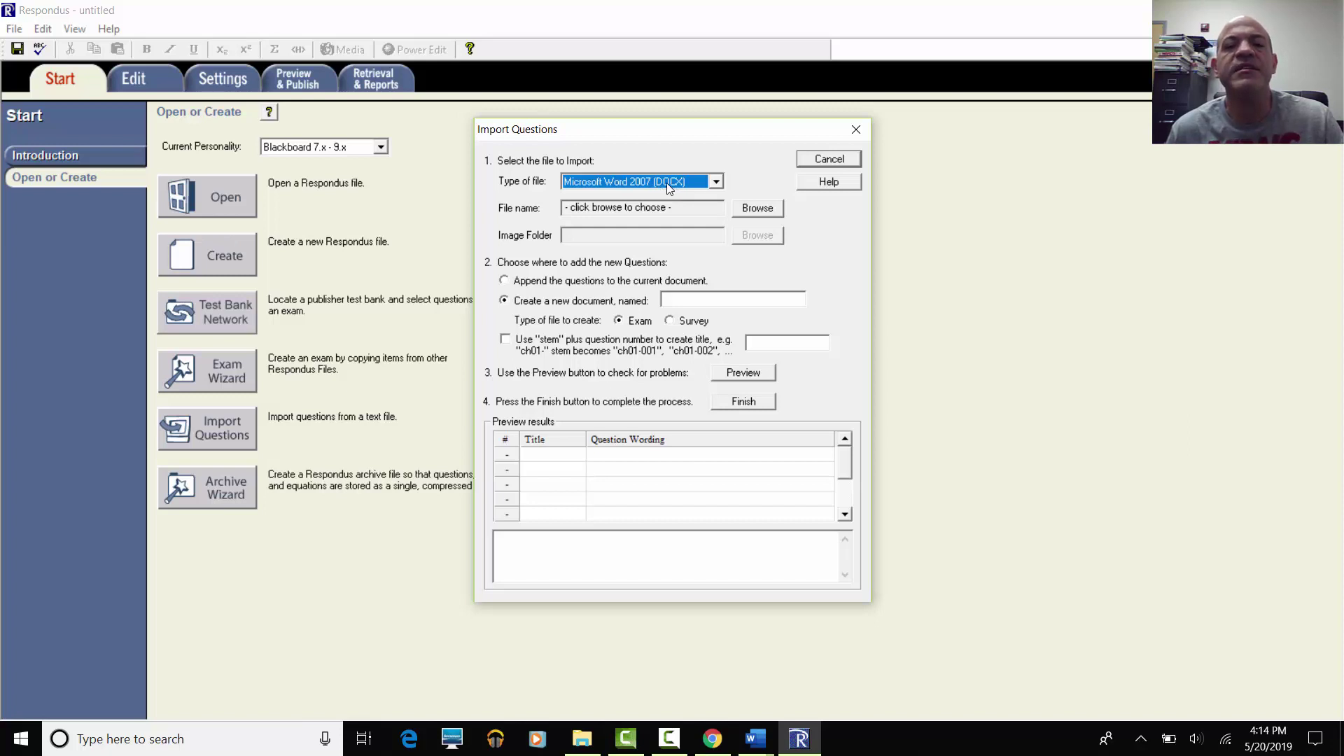
# Choose "Test BIOL 1406 CLO 1 Assessment Bank" in the BIOL1406 folder as the file to import.
pyautogui.click(743, 210)
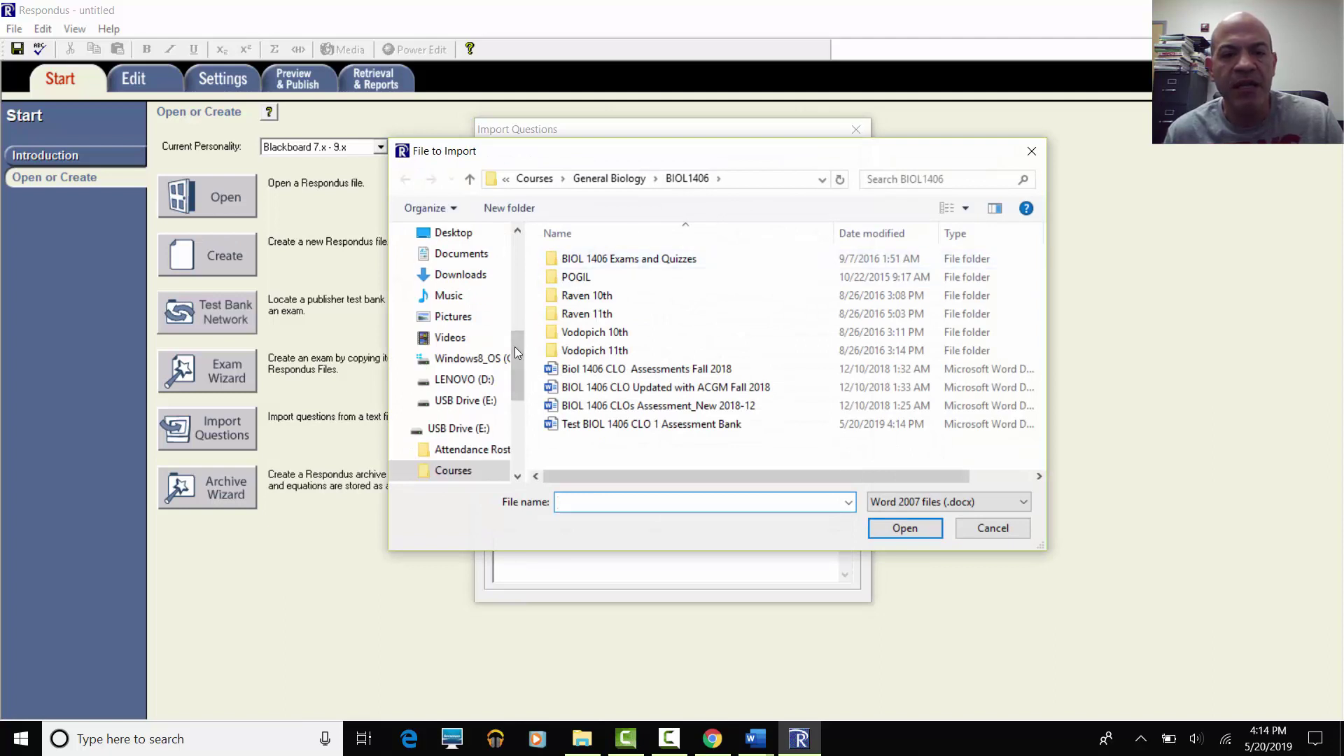
pyautogui.click(572, 425)
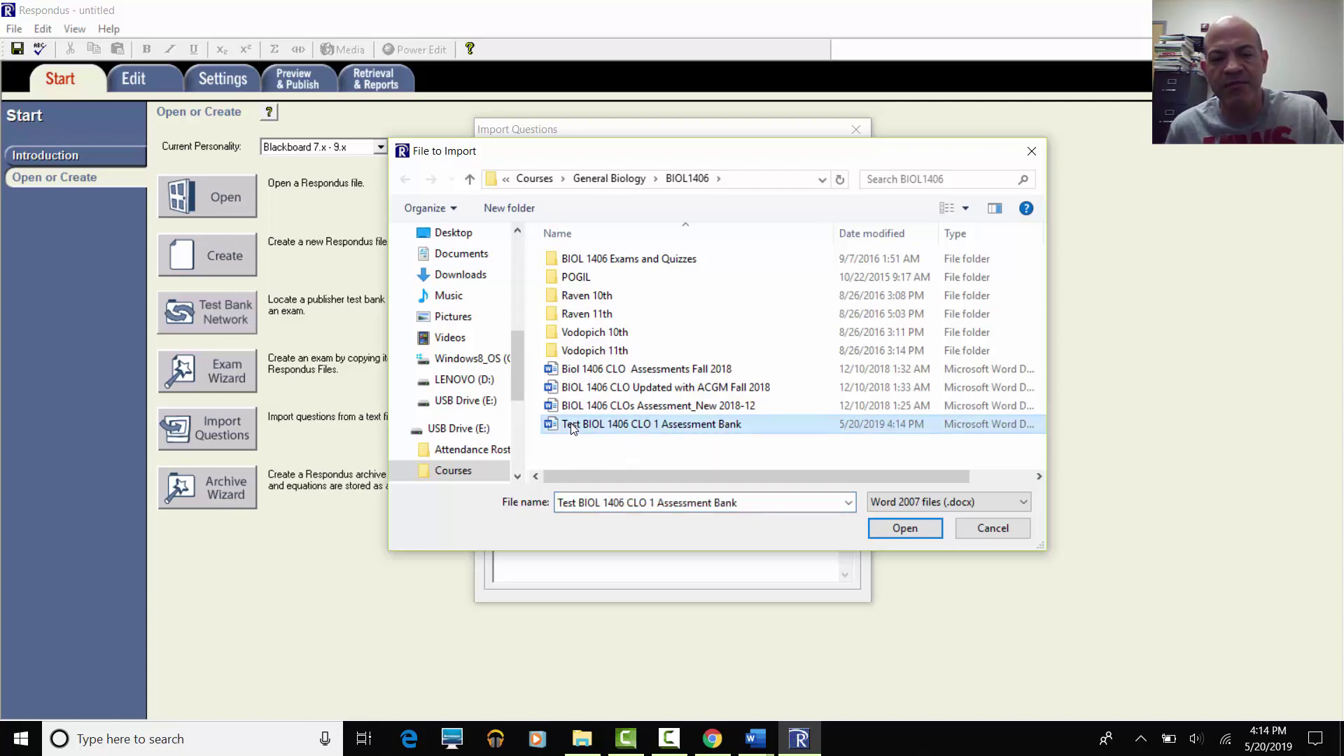
pyautogui.click(903, 530)
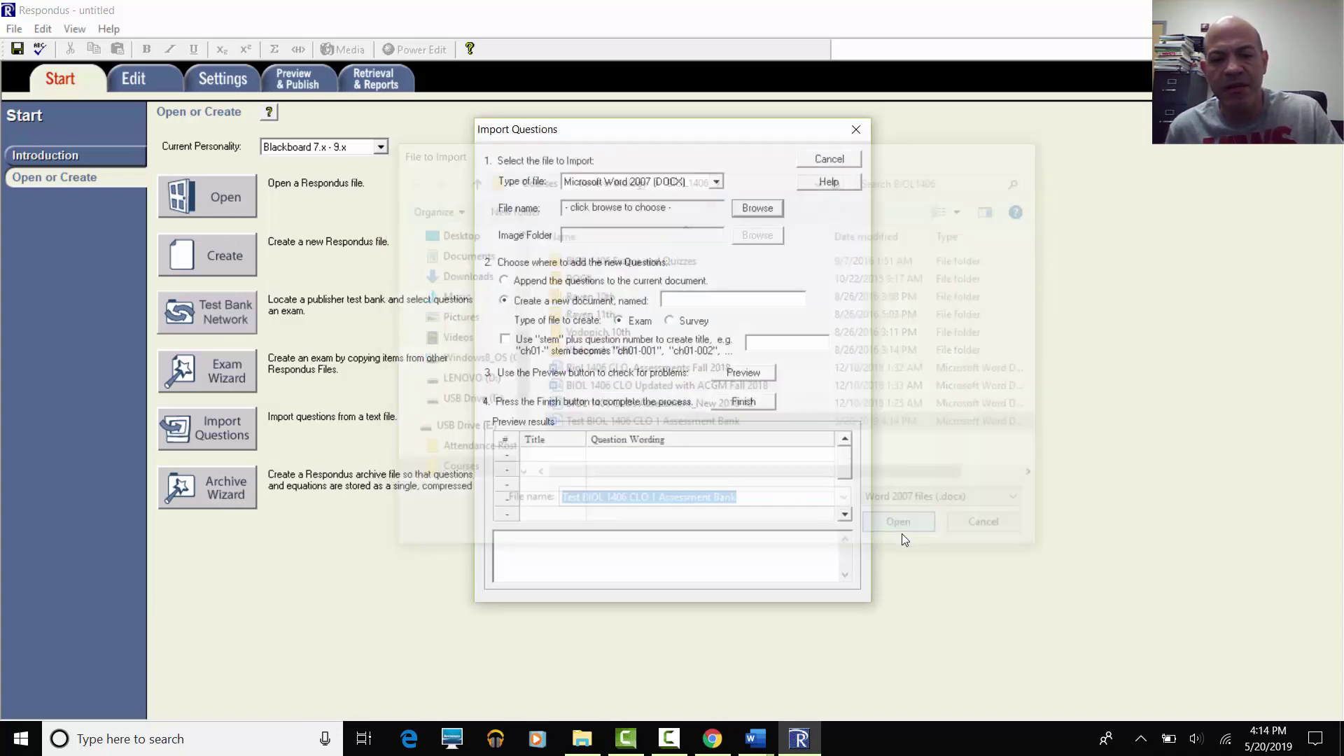
# Name the new document for the imported questions "Test BIOL 1406 CLO 1 Assessment Bank".
pyautogui.click(692, 300)
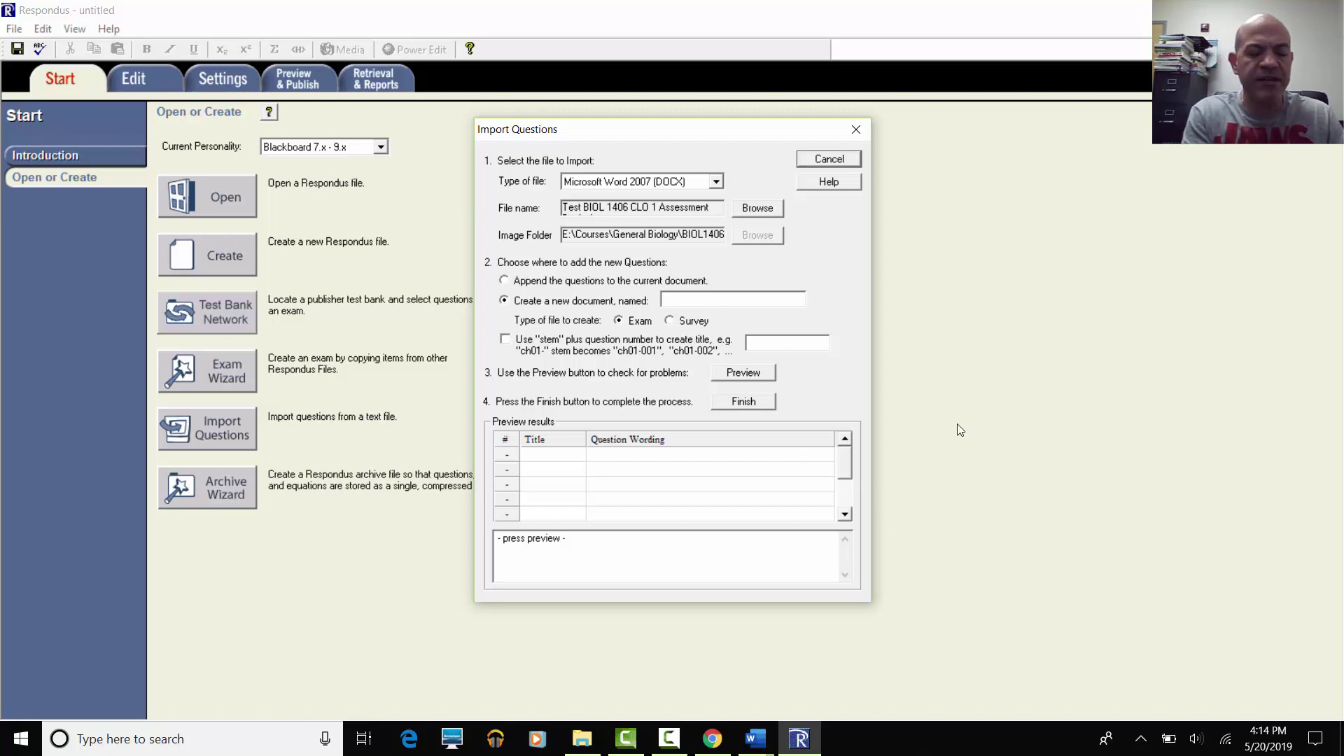
pyautogui.write('Test BIOL 1406 CLO 1 Assessment Bank')
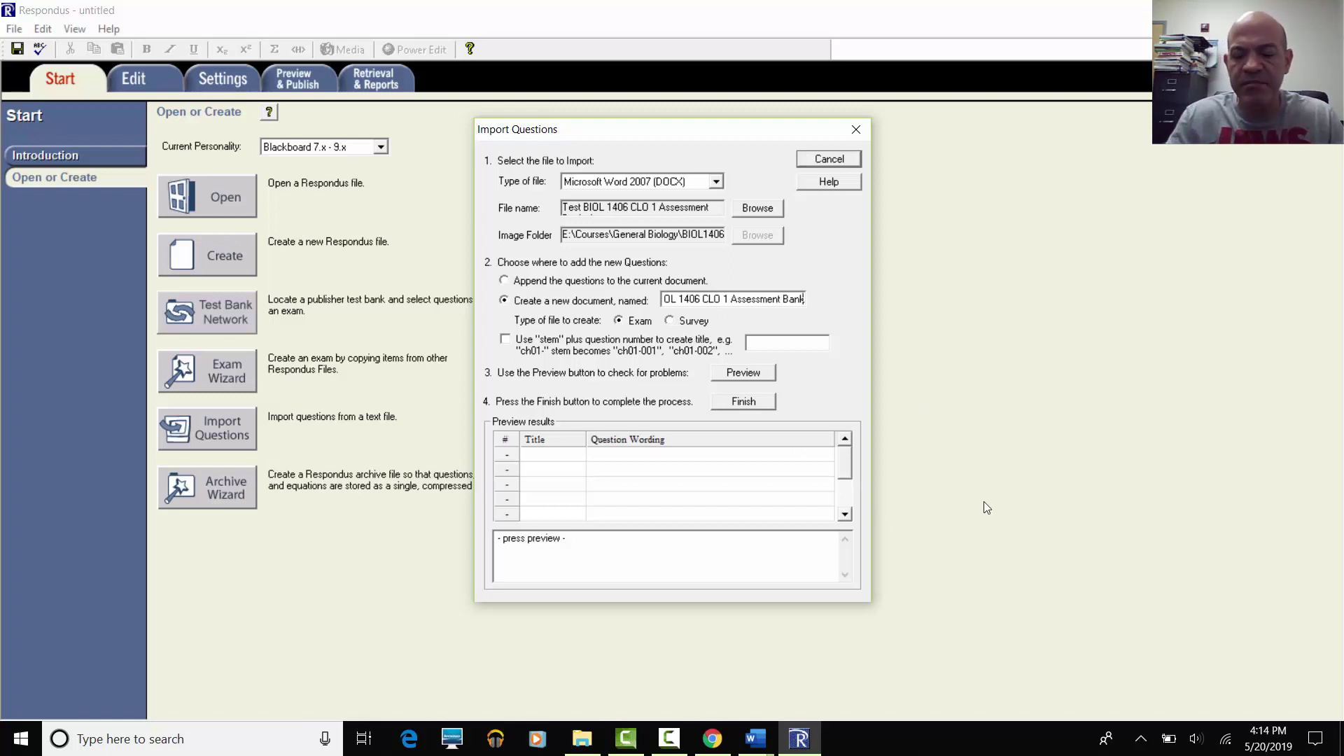
pyautogui.press('Home')
pyautogui.write('Test')
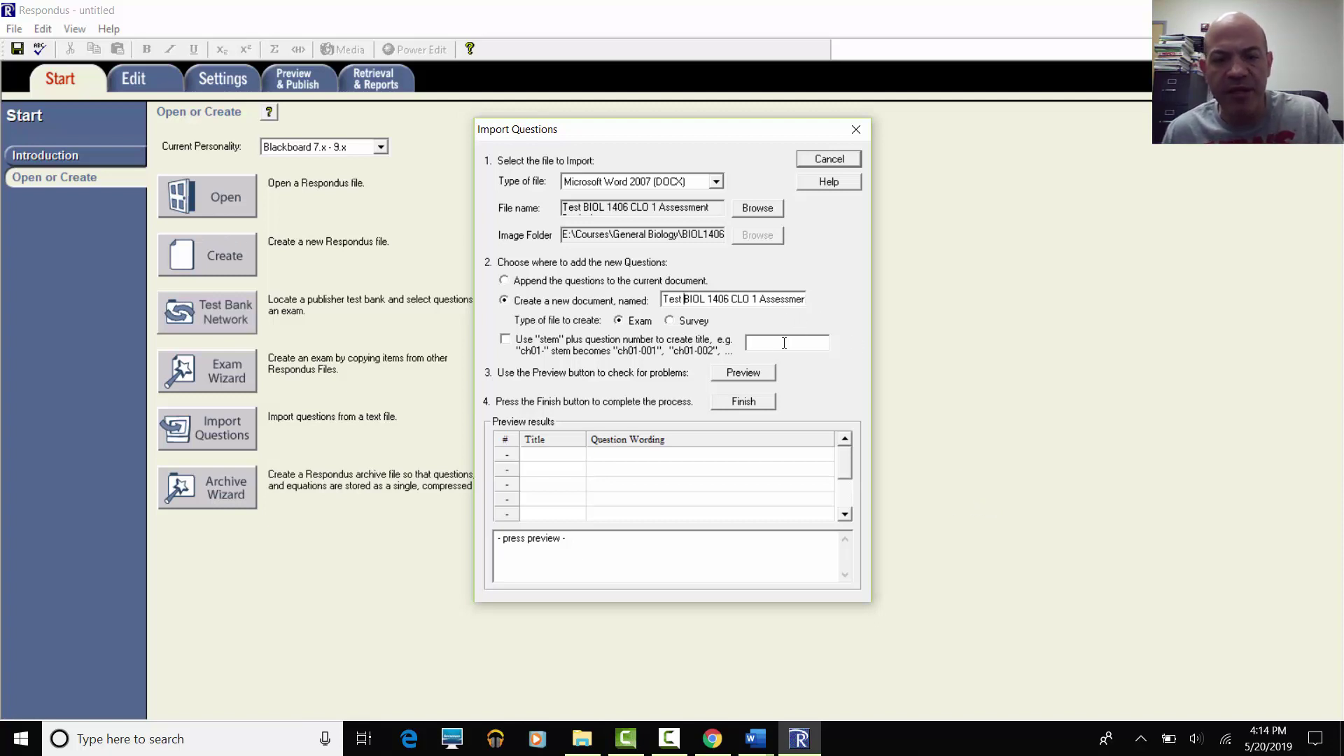
# Preview the import to check for problems and finish importing the questions into the new document.
pyautogui.click(765, 376)
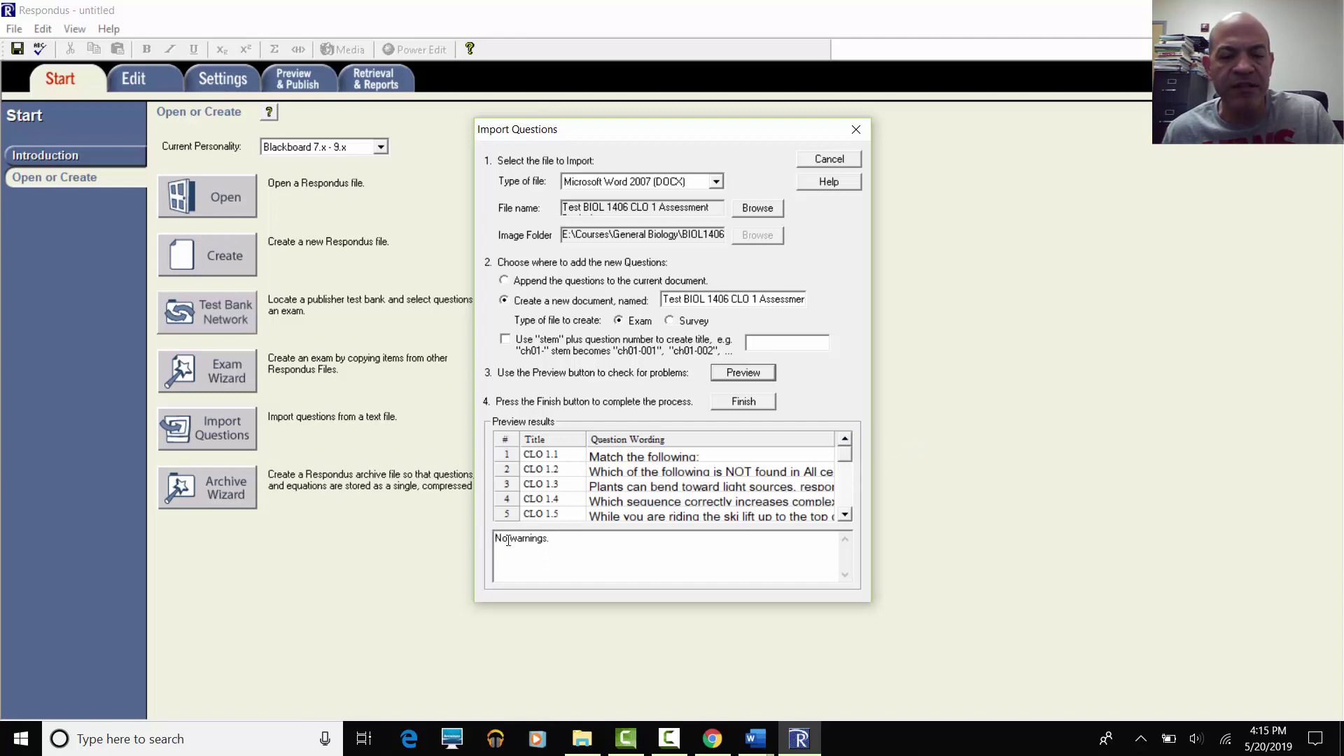
pyautogui.tripleClick(530, 541)
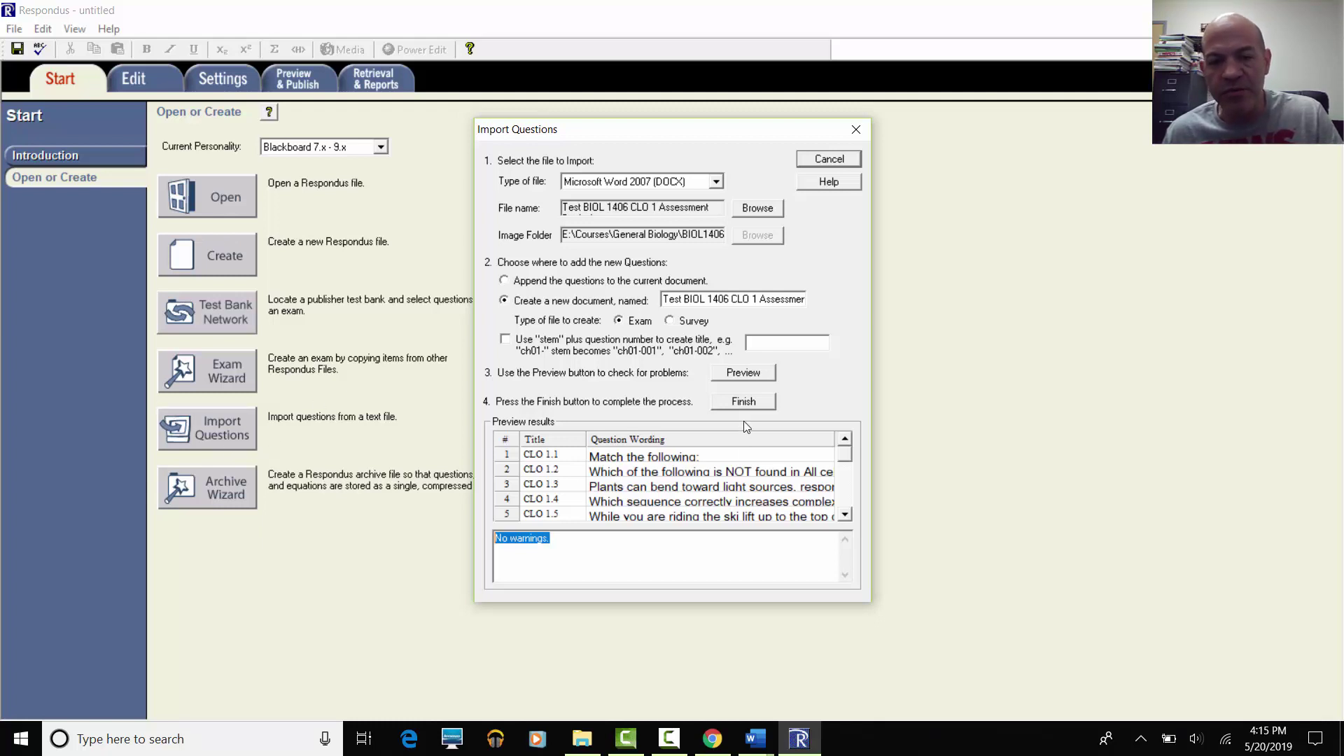
pyautogui.click(723, 406)
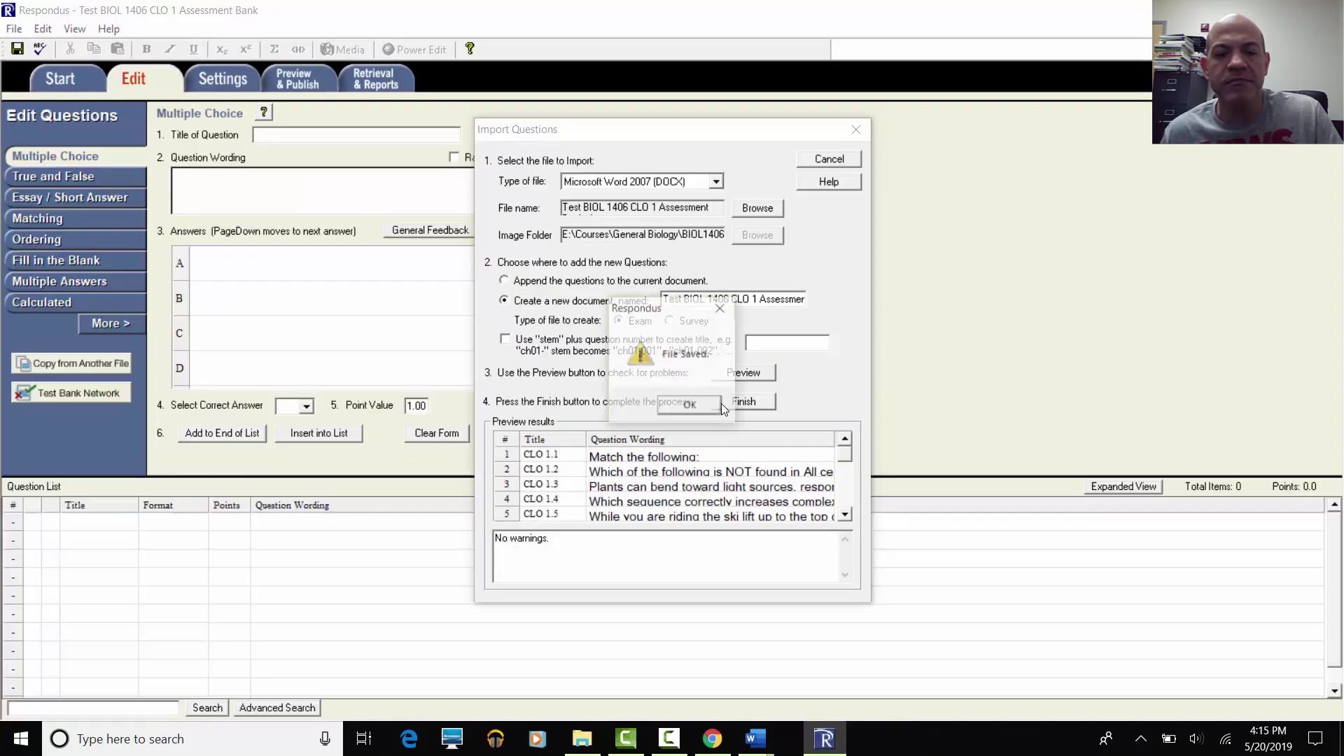
pyautogui.click(687, 406)
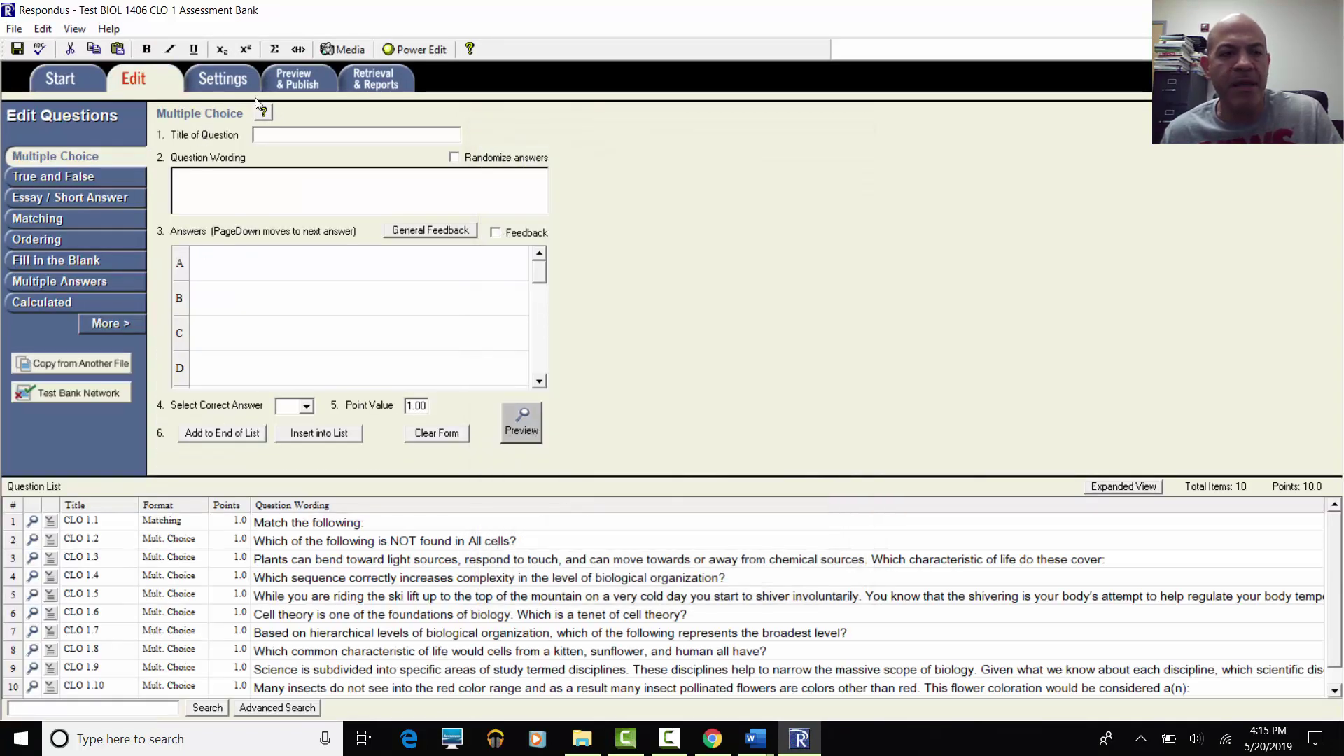
# Preview the exam file, open matching question 1 for modification, and save it back to return to the preview.
pyautogui.click(290, 84)
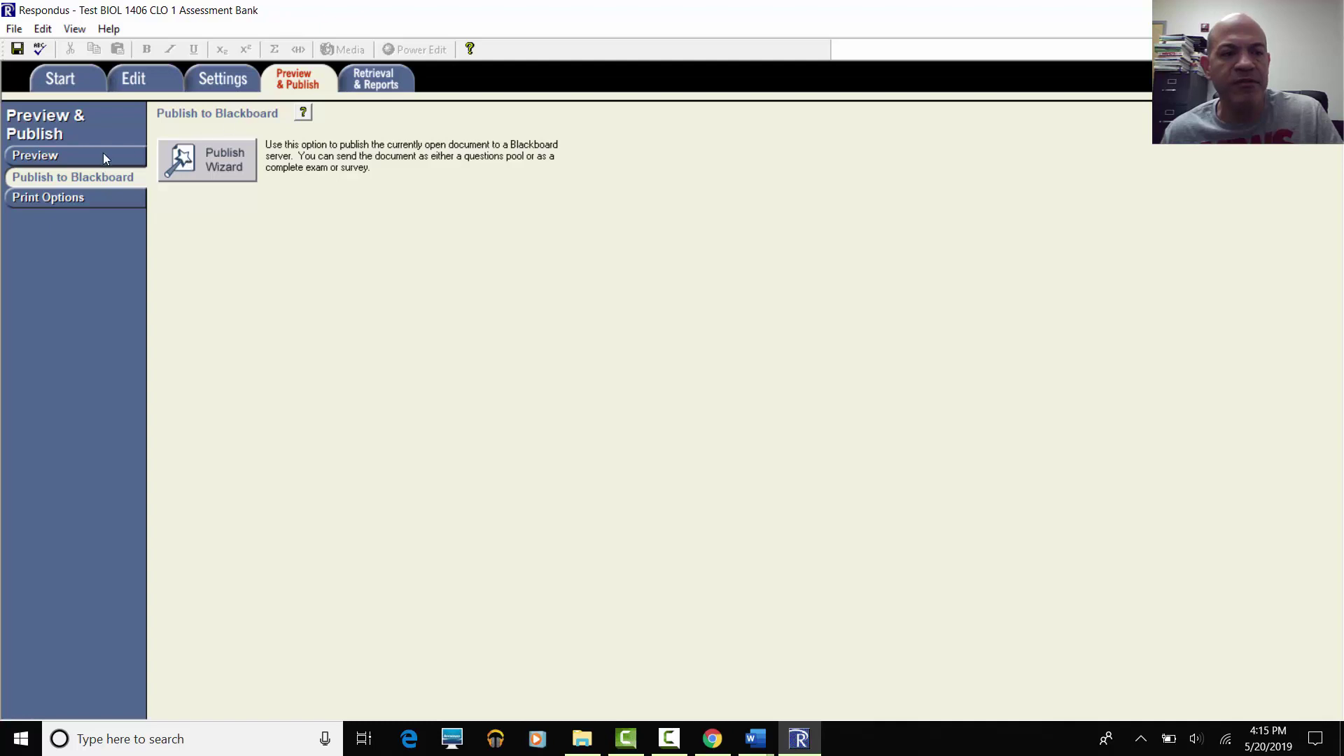
pyautogui.click(103, 154)
pyautogui.click(186, 165)
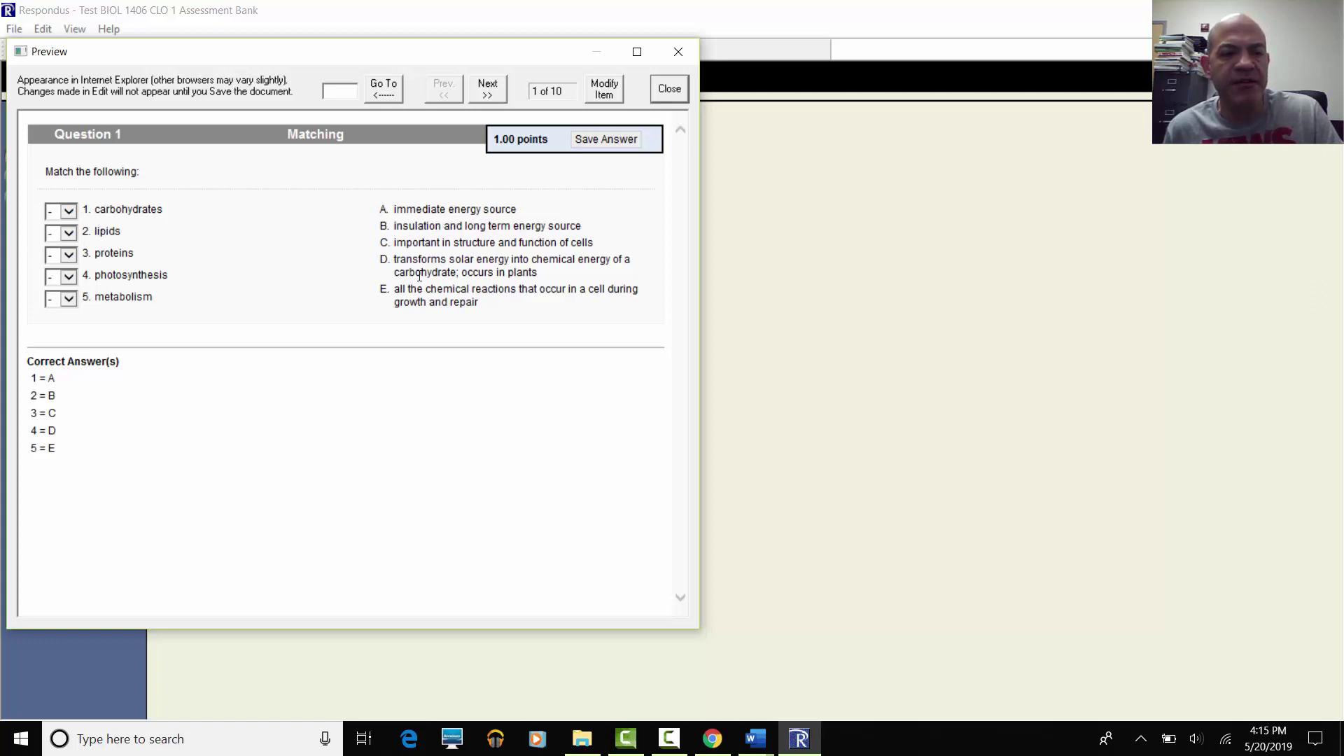
pyautogui.click(602, 91)
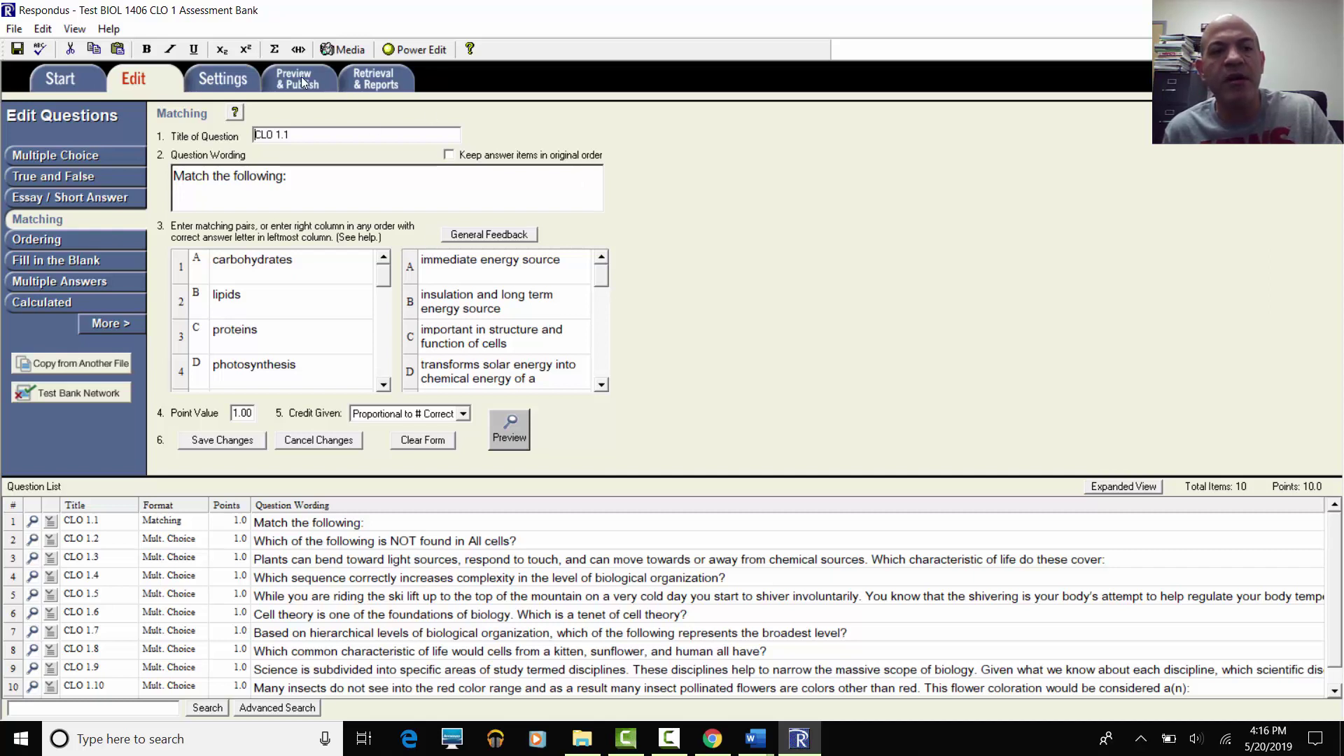
pyautogui.click(213, 441)
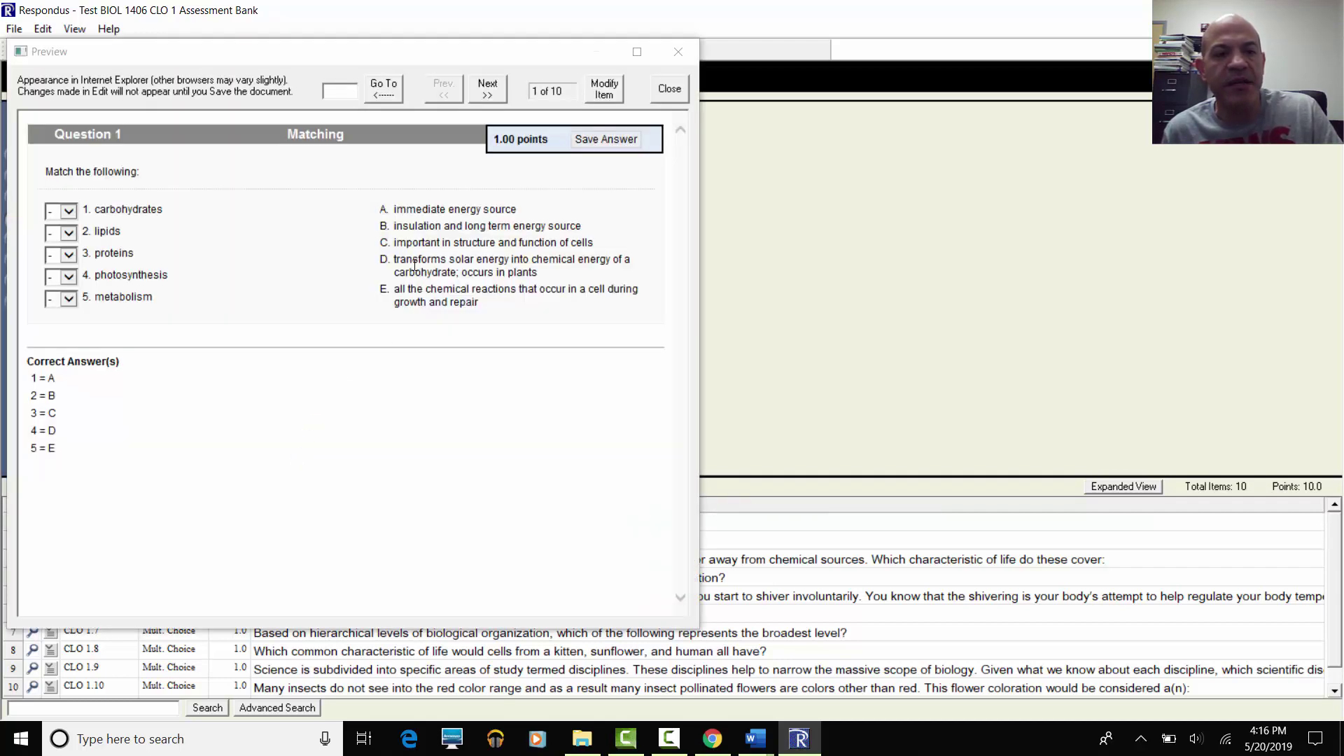
# Review the remaining questions in the preview through question 10, checking the marked correct answers, and close the preview.
pyautogui.click(486, 89)
pyautogui.click(485, 90)
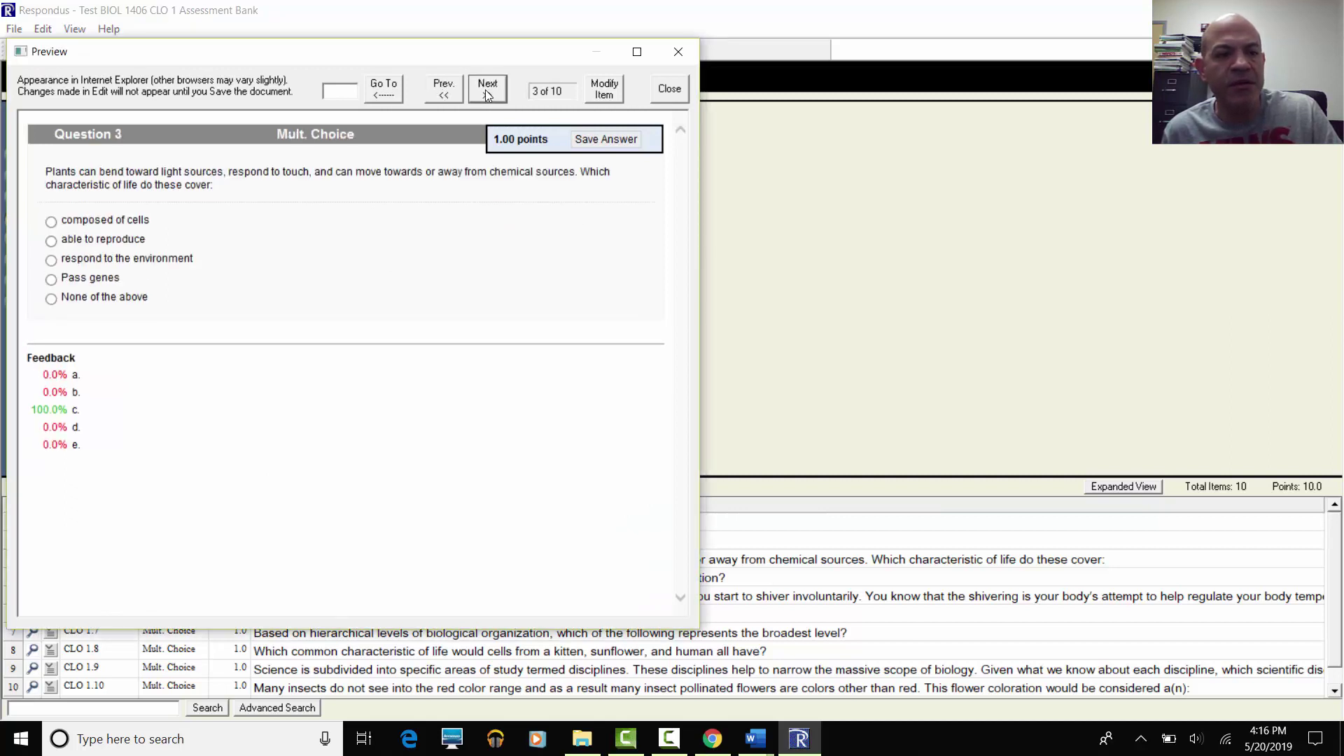
pyautogui.click(485, 89)
pyautogui.click(485, 90)
pyautogui.click(486, 90)
pyautogui.click(484, 89)
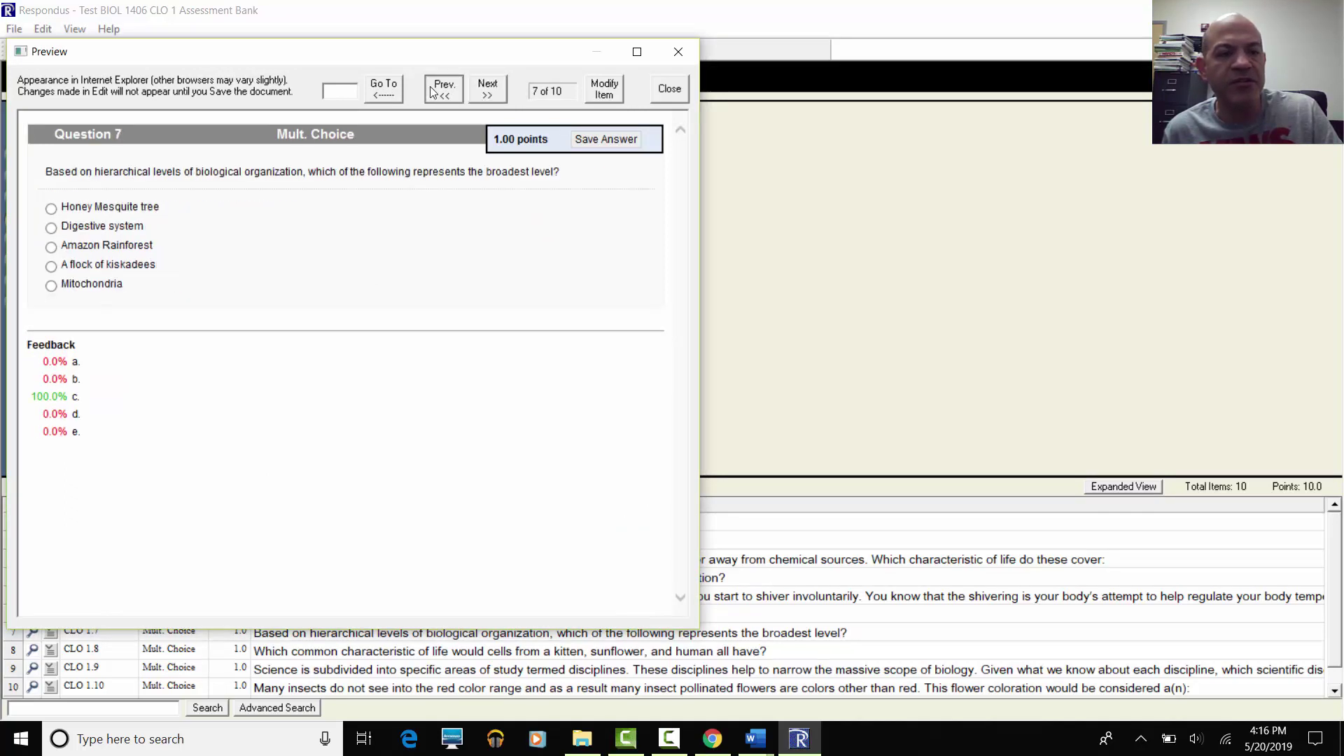
pyautogui.click(431, 92)
pyautogui.click(484, 89)
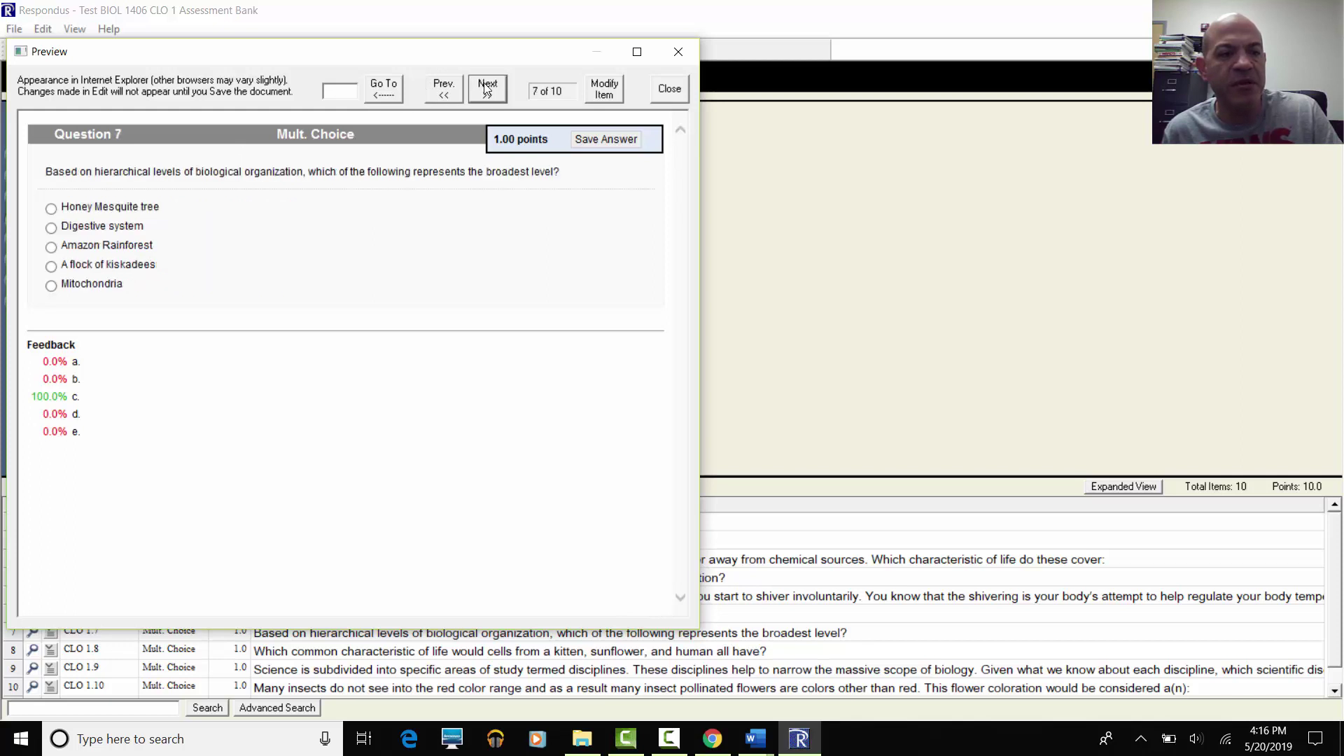
pyautogui.click(437, 89)
pyautogui.click(433, 91)
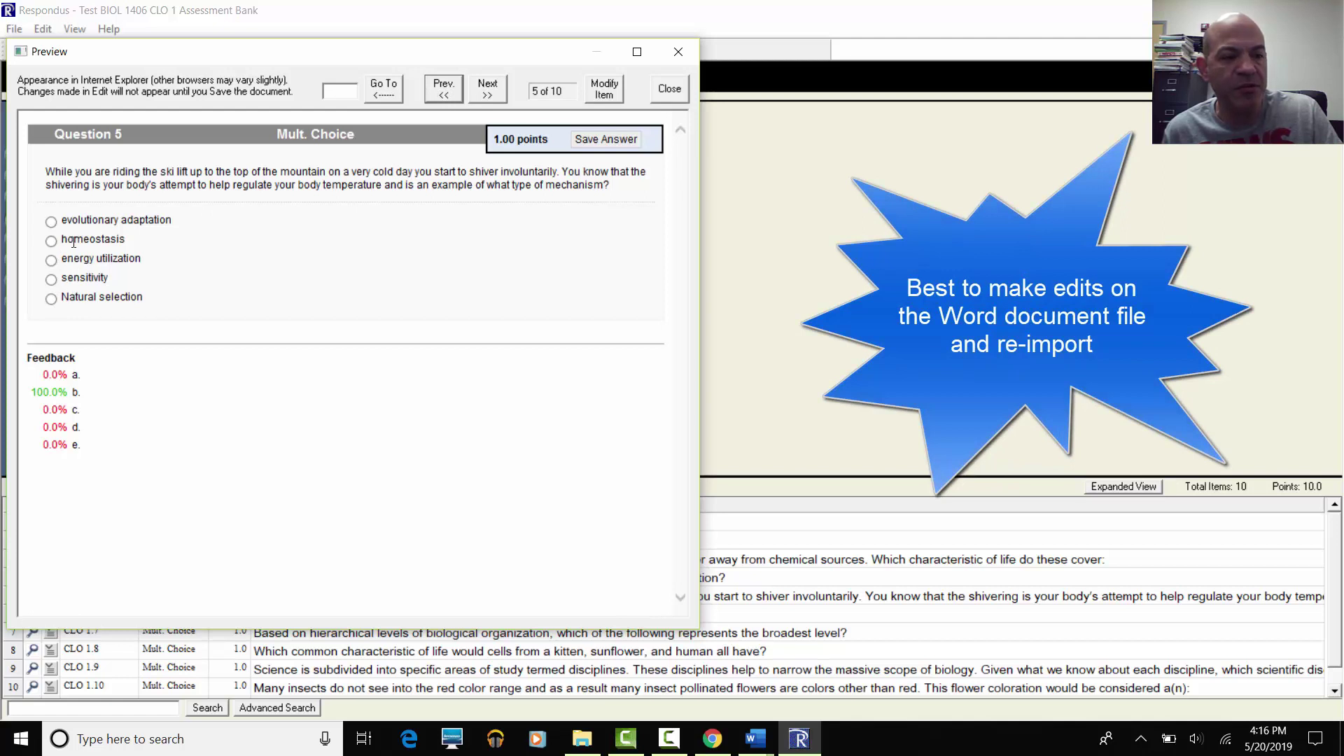
pyautogui.click(488, 95)
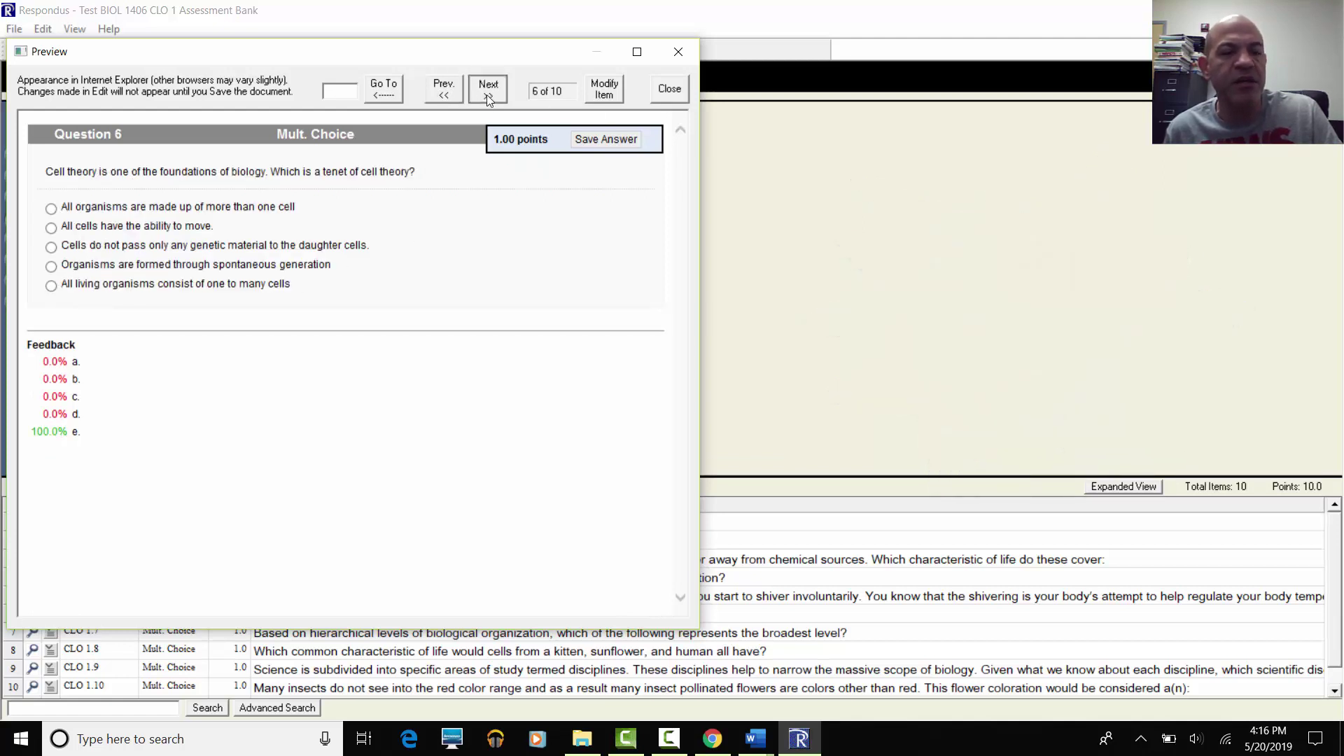
pyautogui.click(486, 94)
pyautogui.click(484, 94)
pyautogui.click(483, 95)
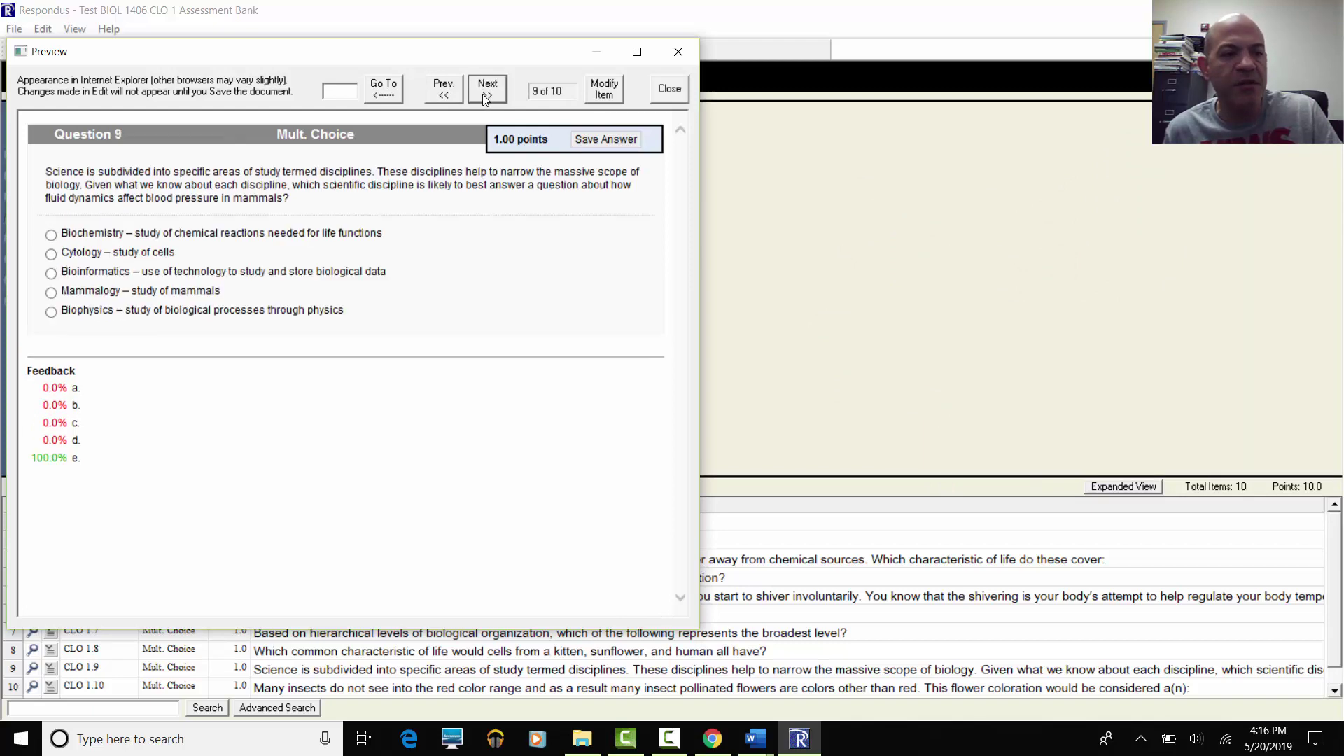
pyautogui.click(485, 99)
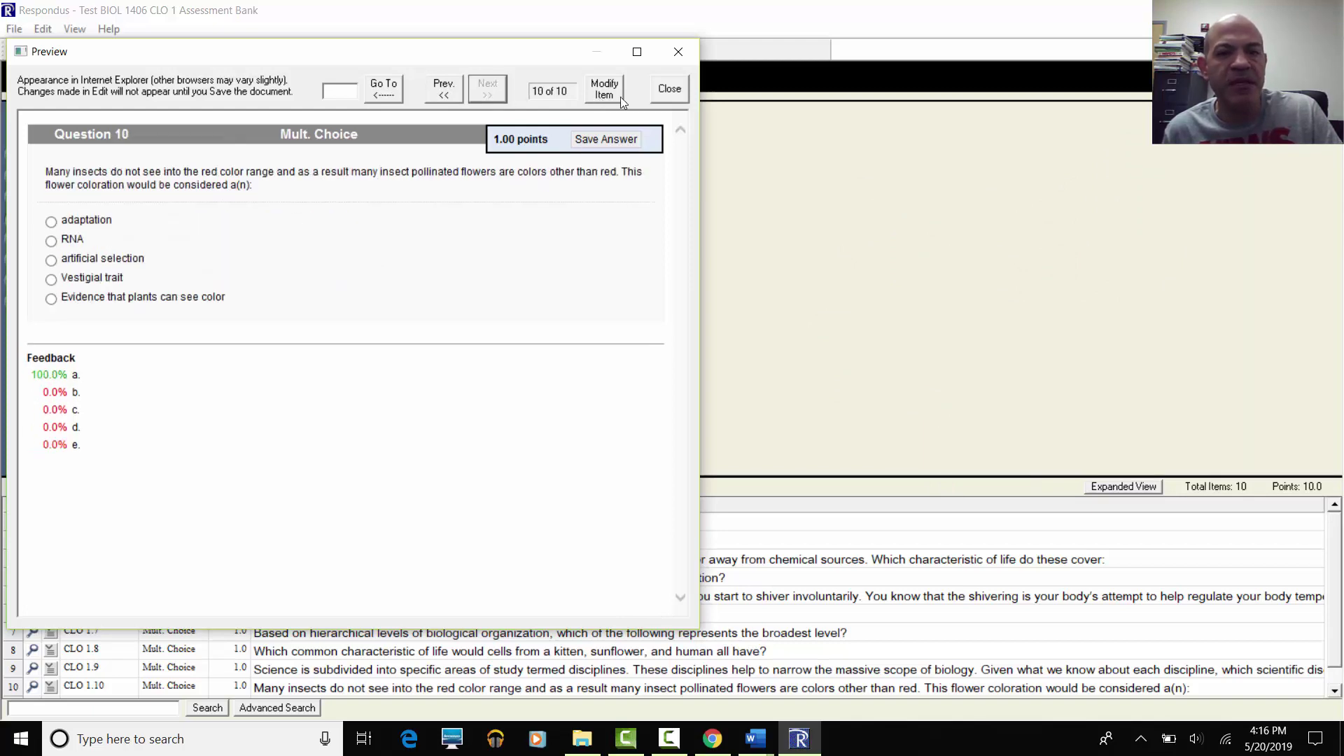
pyautogui.click(658, 95)
# Start publishing the exam to Blackboard, choosing to save the pool to a local file for manual uploading.
pyautogui.click(292, 82)
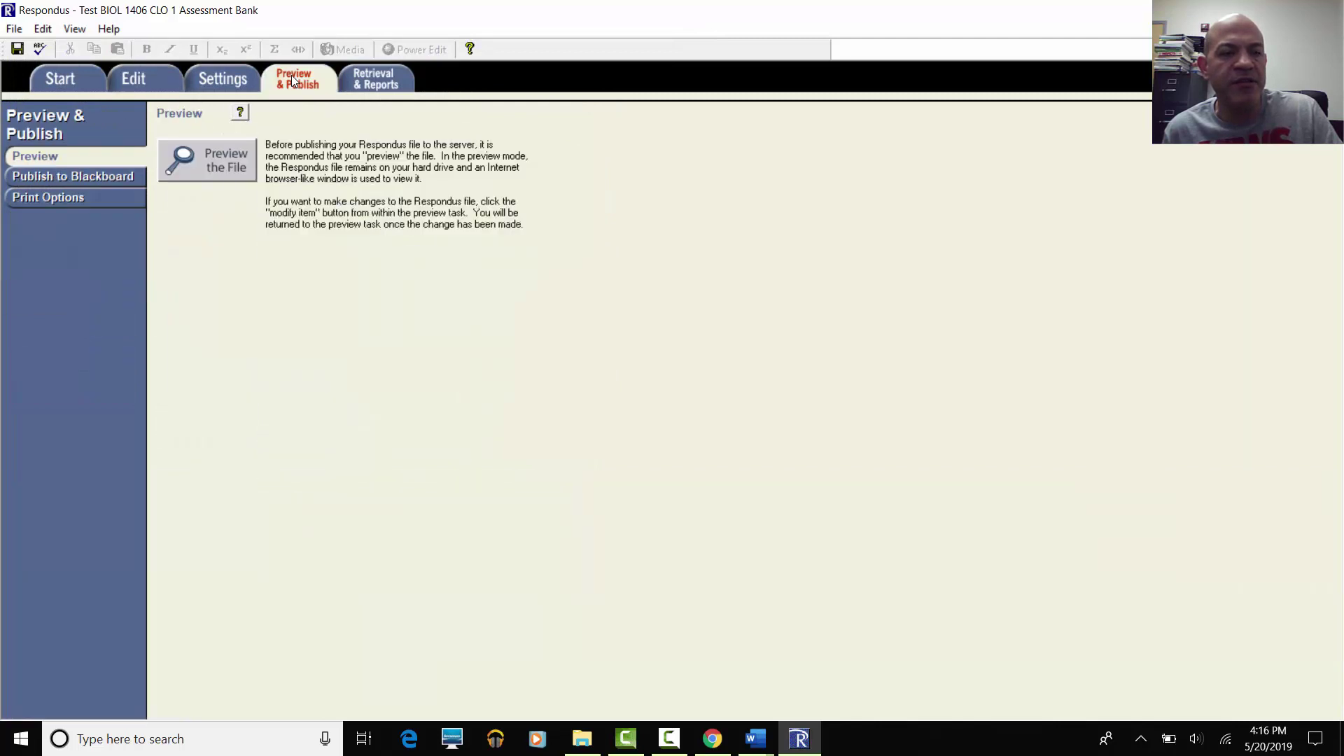
pyautogui.click(67, 176)
pyautogui.click(208, 167)
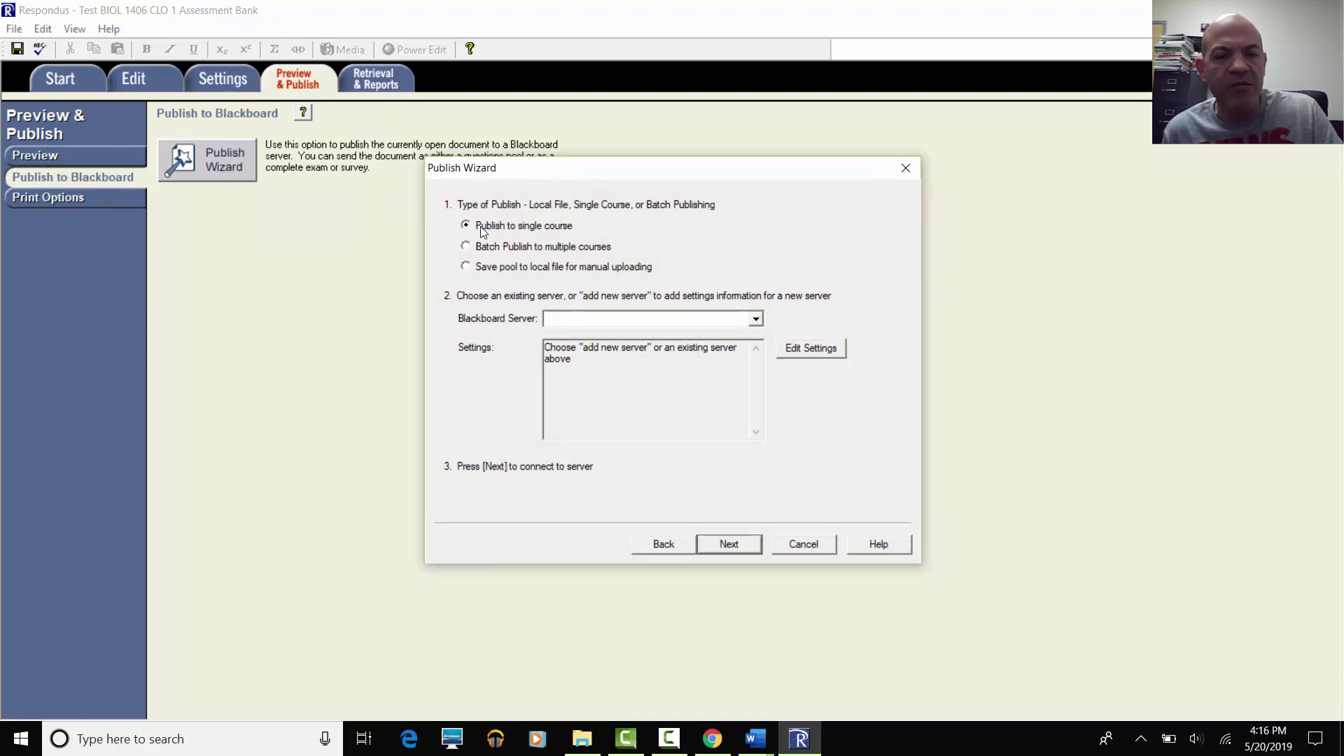
pyautogui.click(466, 267)
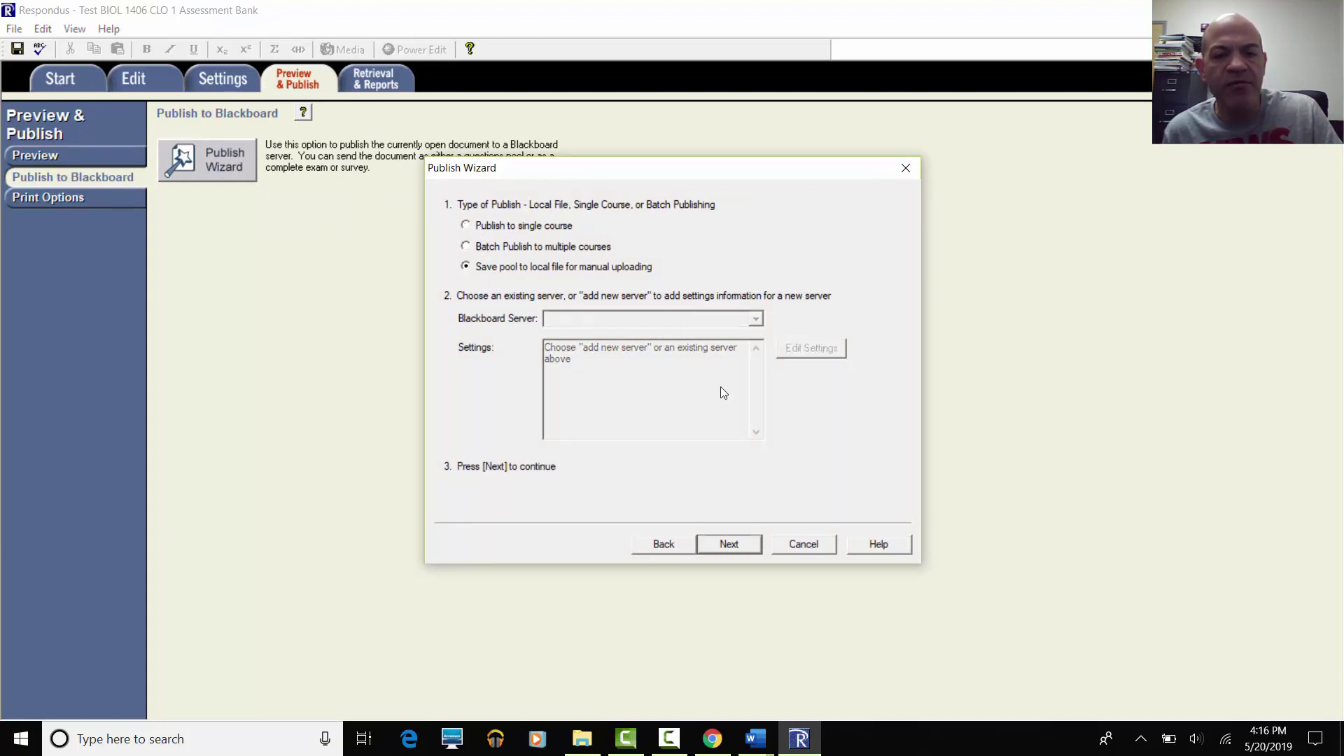
pyautogui.click(721, 546)
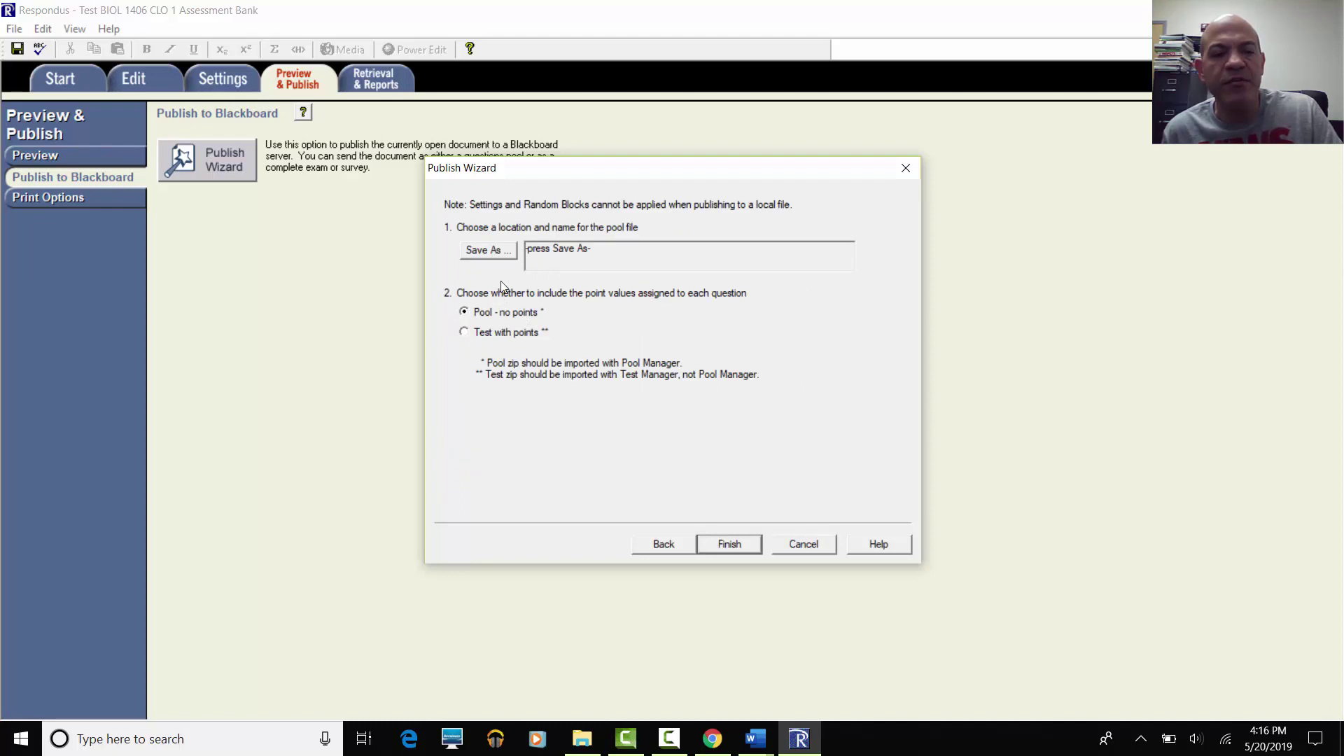
# Save the no-points pool as "Test BIOL 1406 CLO 1 Assessment Bank" zip in E:\Courses\General Biology\BIOL1406 and finish publishing.
pyautogui.click(488, 250)
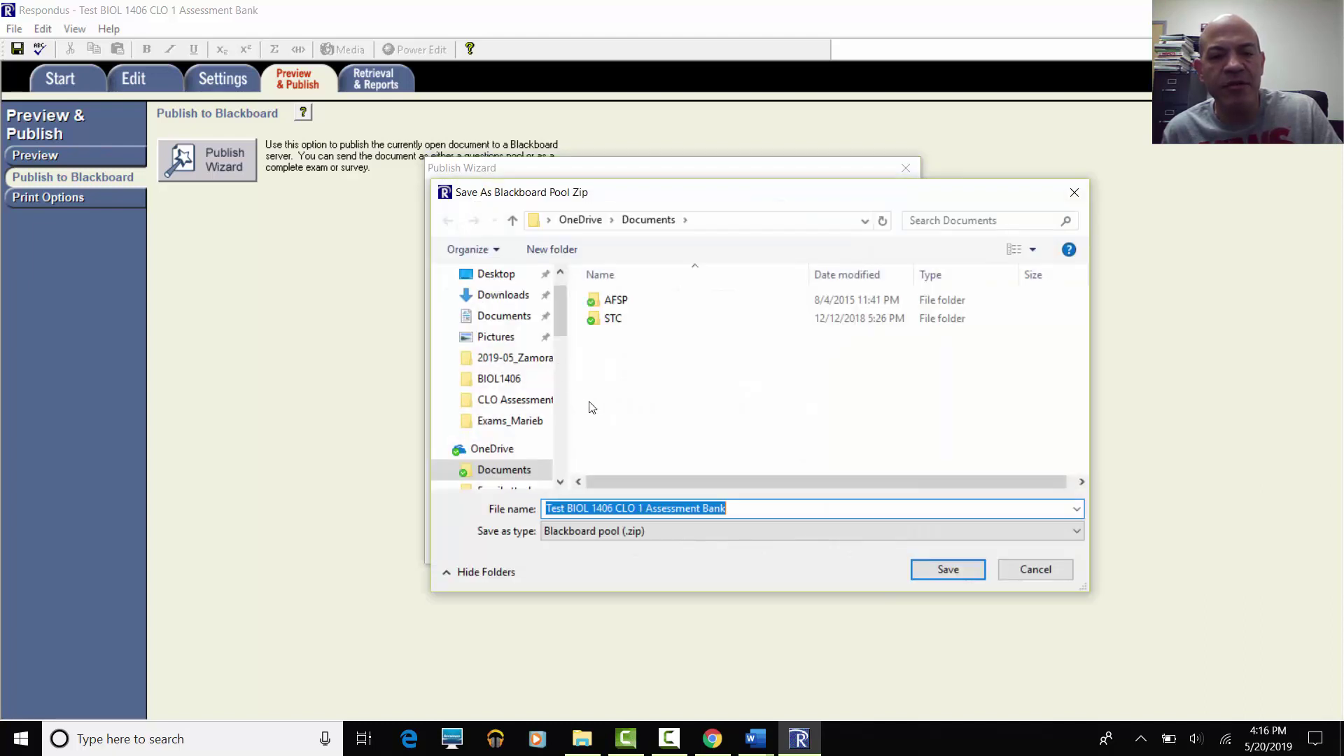
pyautogui.scroll(-7, 528, 420)
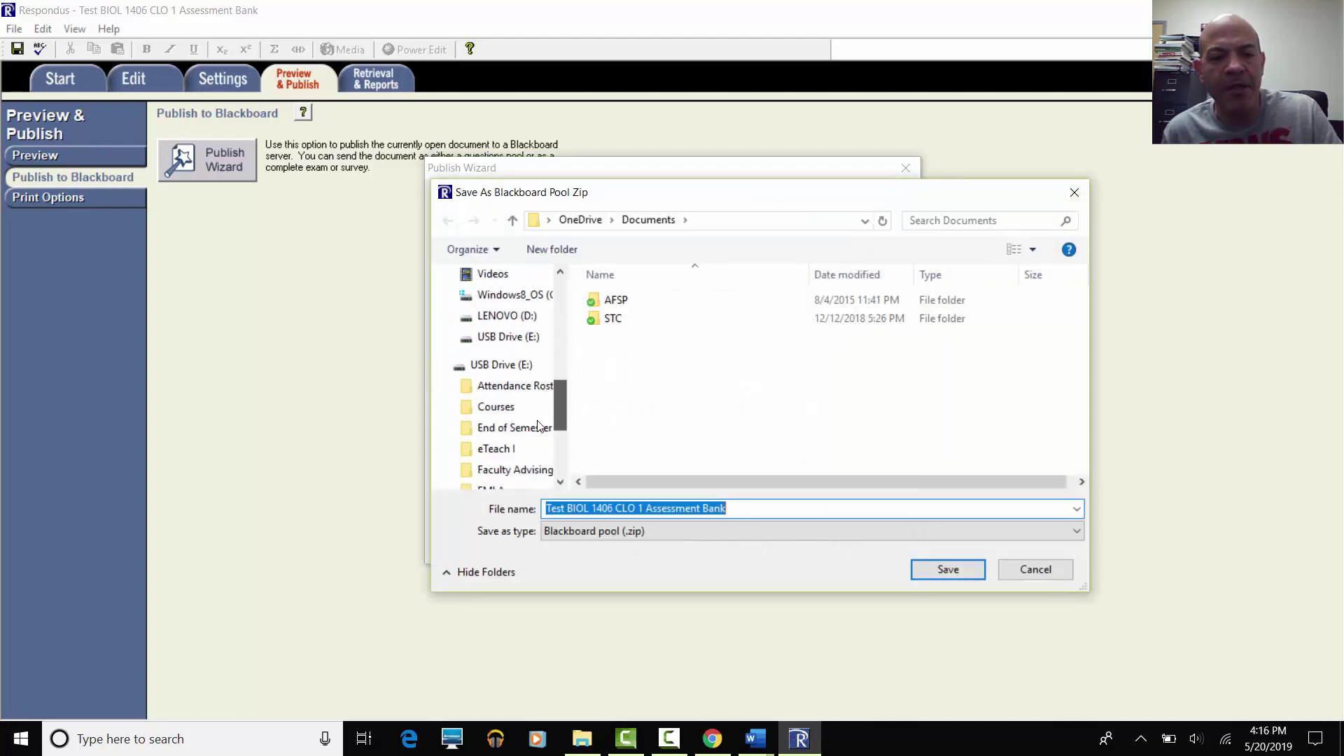
pyautogui.click(513, 386)
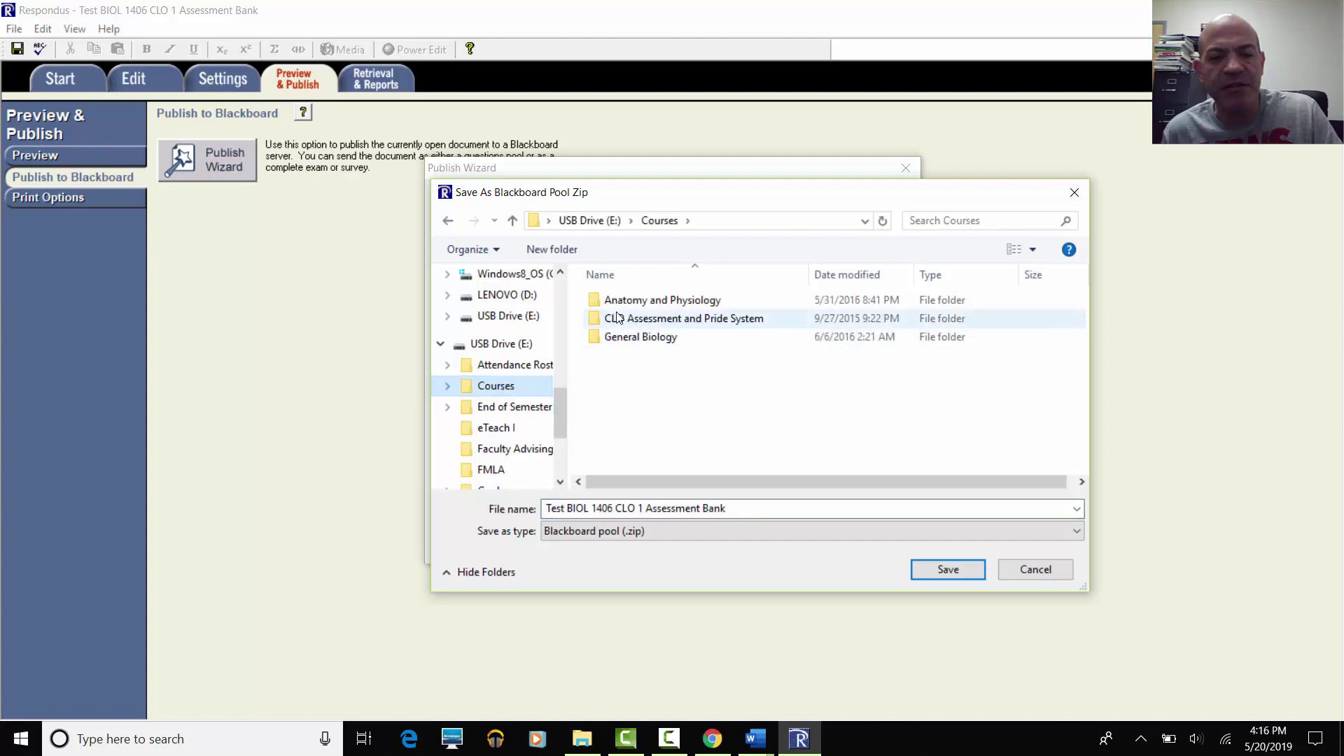
pyautogui.doubleClick(613, 336)
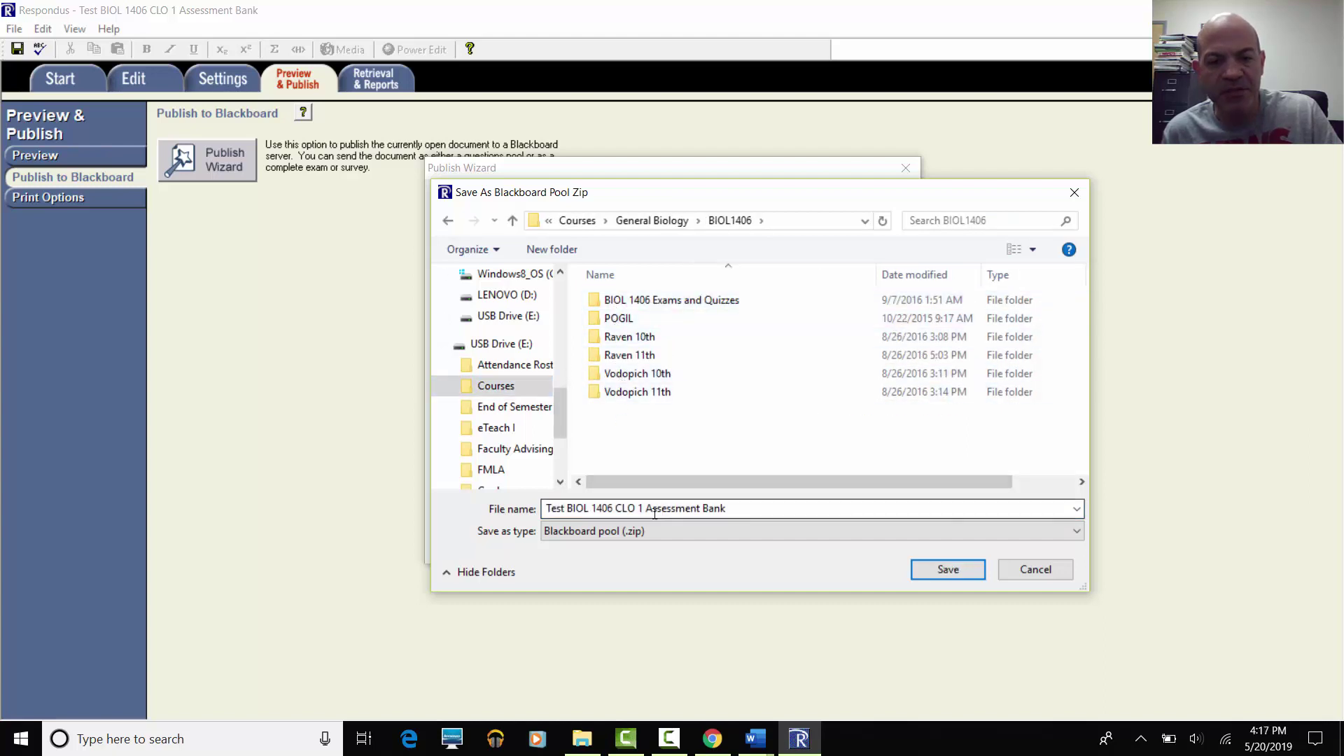
pyautogui.click(925, 569)
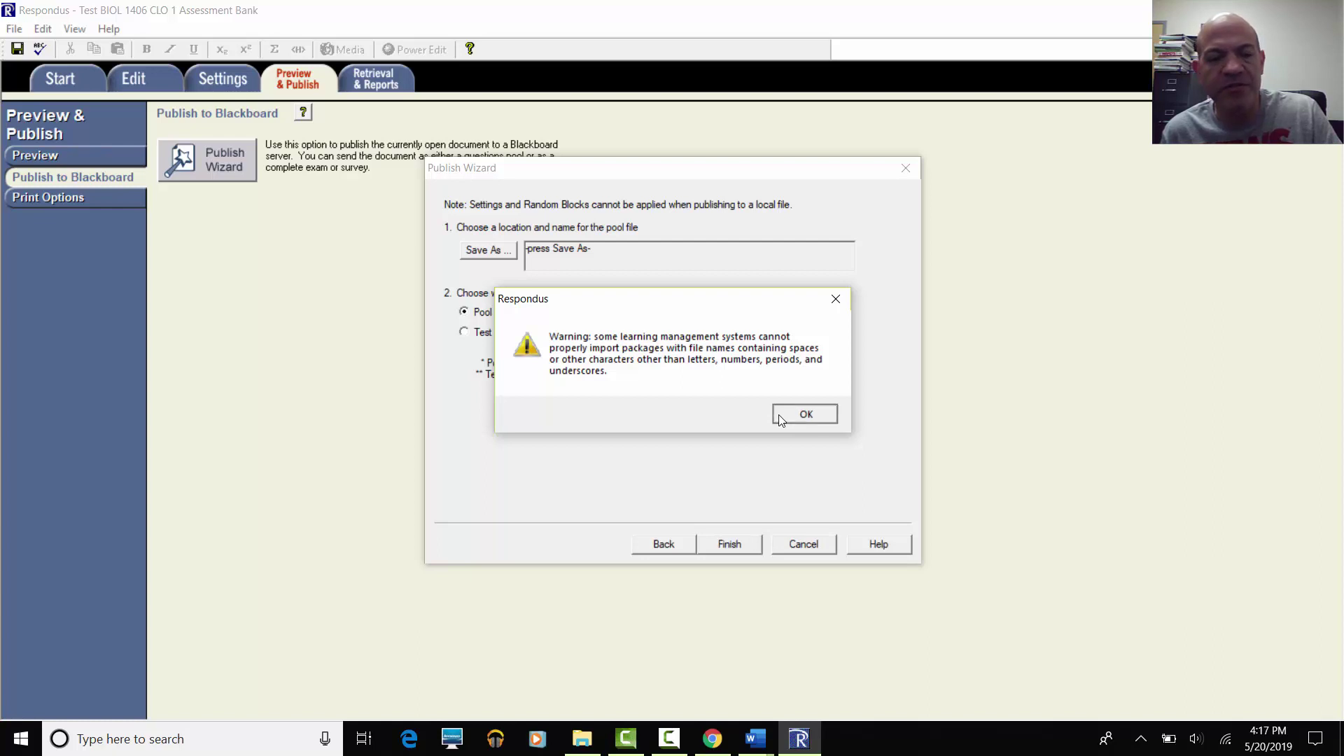
pyautogui.click(804, 414)
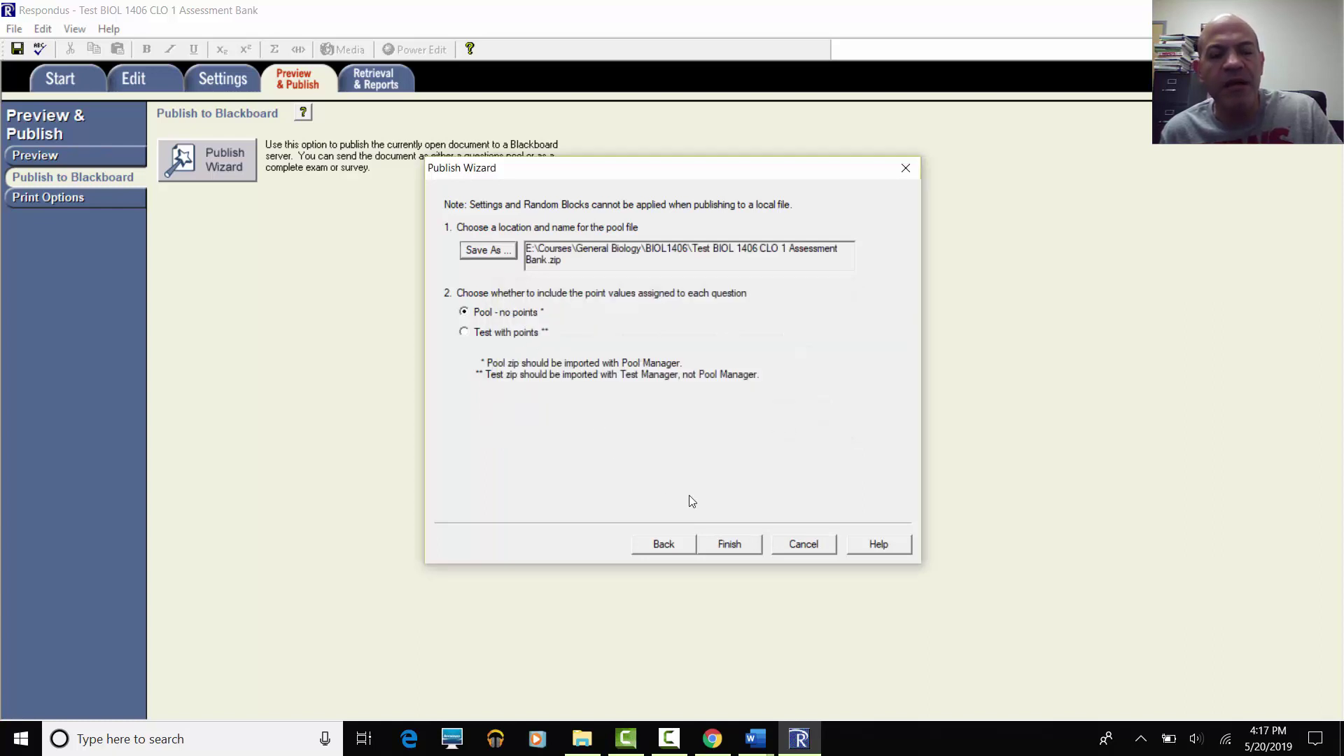
pyautogui.click(728, 544)
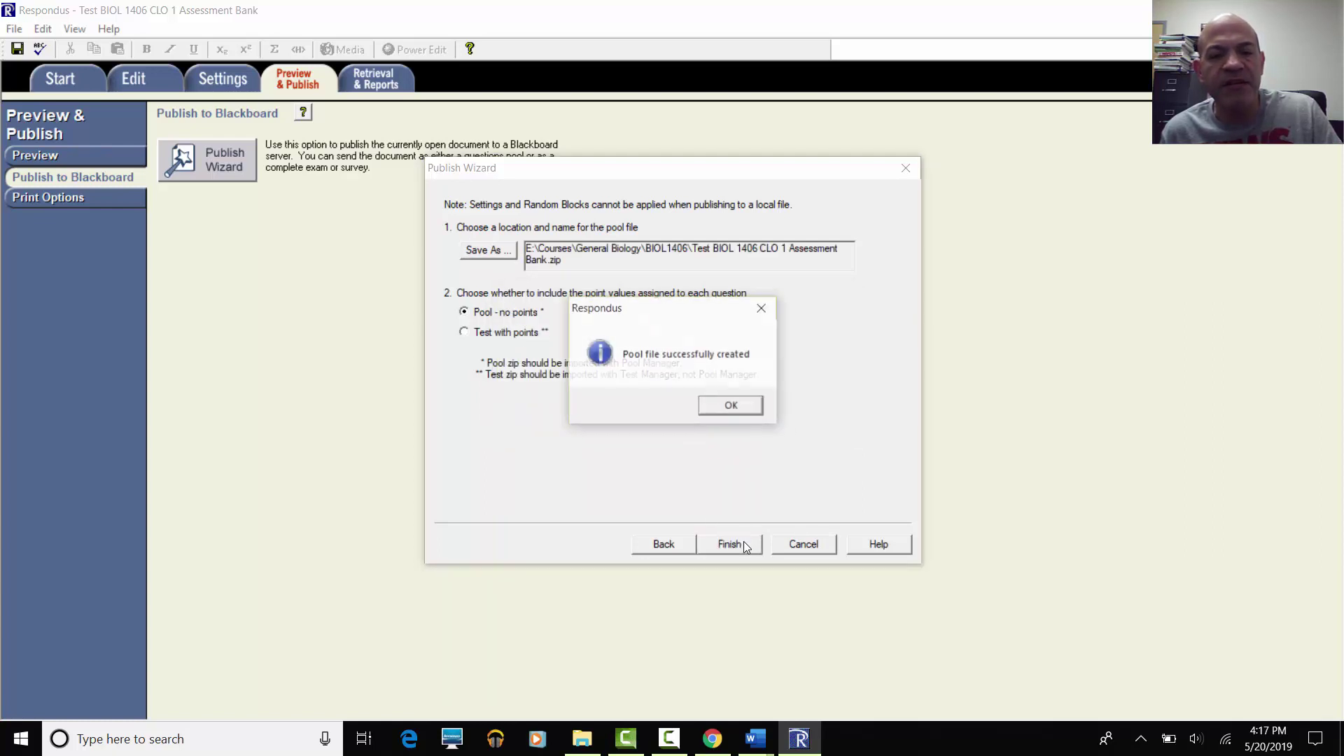
pyautogui.click(715, 413)
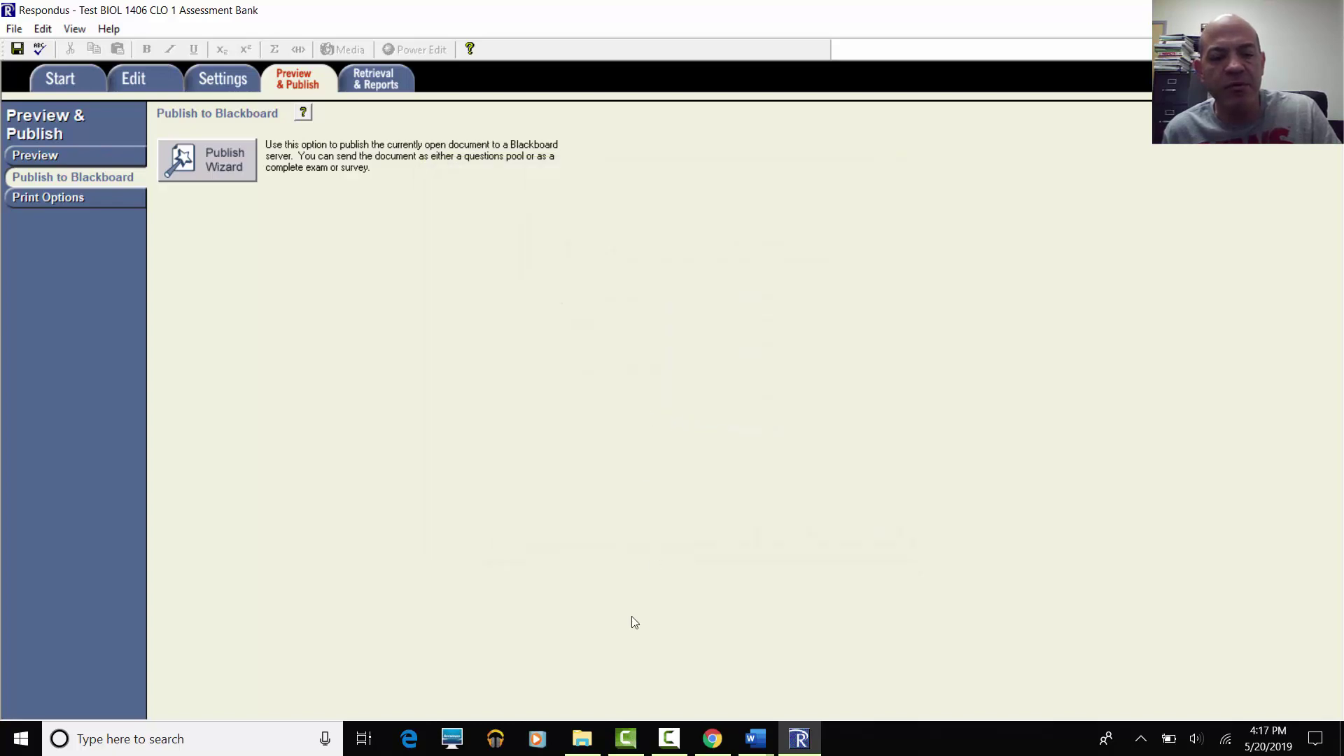
# Switch to File Explorer and locate the zipped "Test BIOL 1406 CLO 1 Assessment Bank" in the BIOL1406 folder.
pyautogui.click(582, 738)
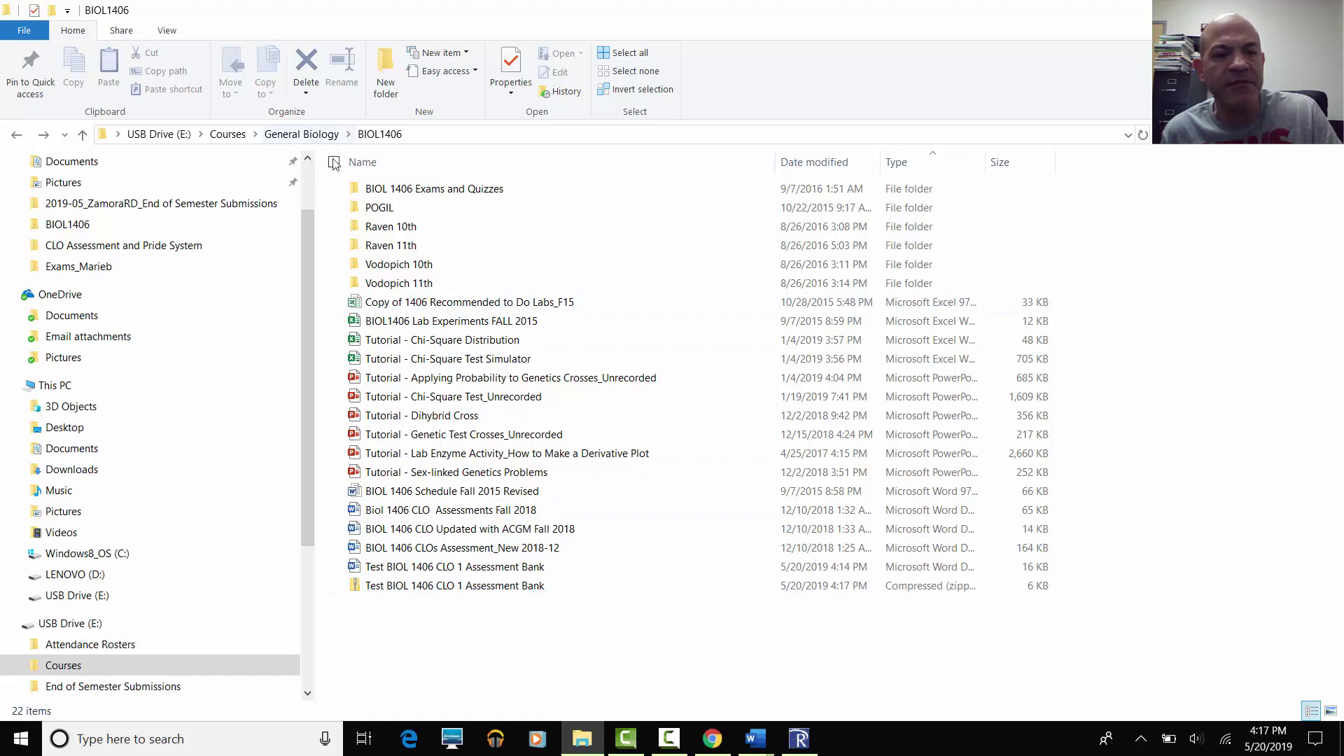
pyautogui.click(390, 586)
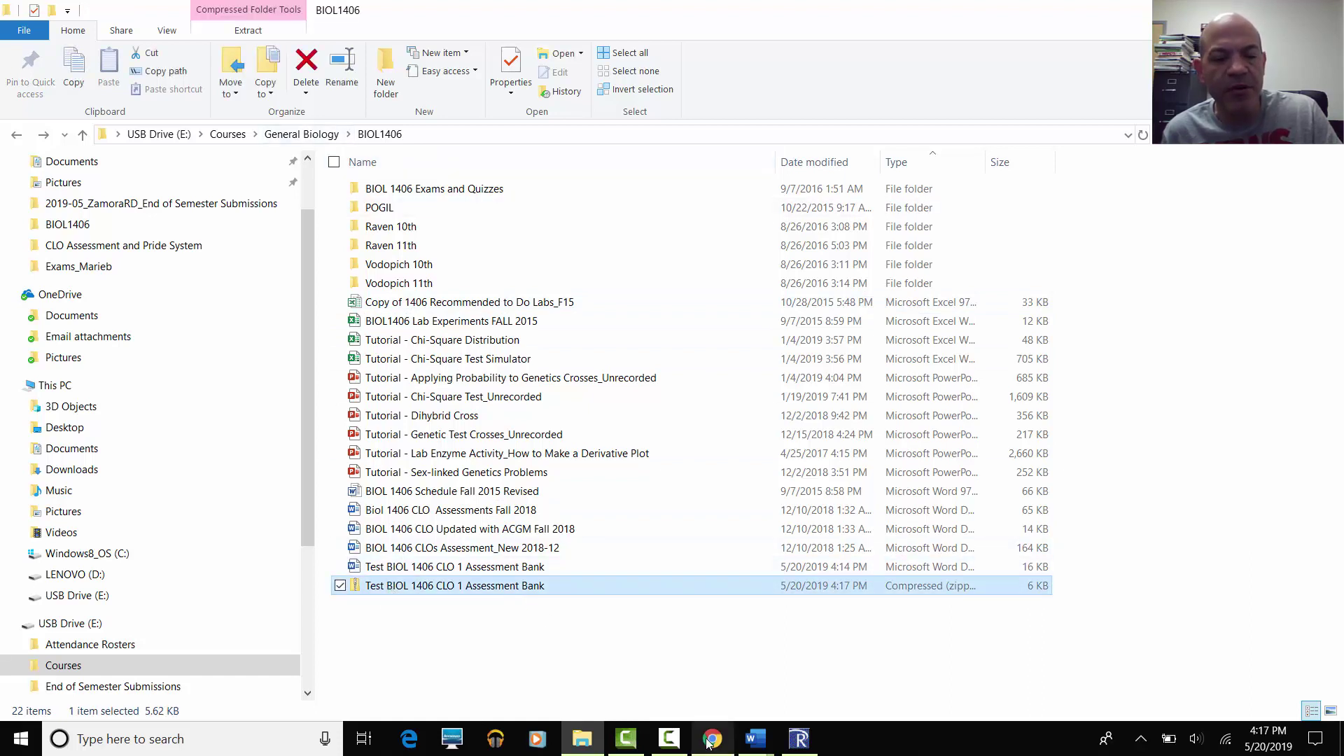
# Switch to Blackboard in Chrome and open the NG151 eTeach Bb Learn Dev Shell course from the course list.
pyautogui.moveTo(708, 741)
pyautogui.click(688, 672)
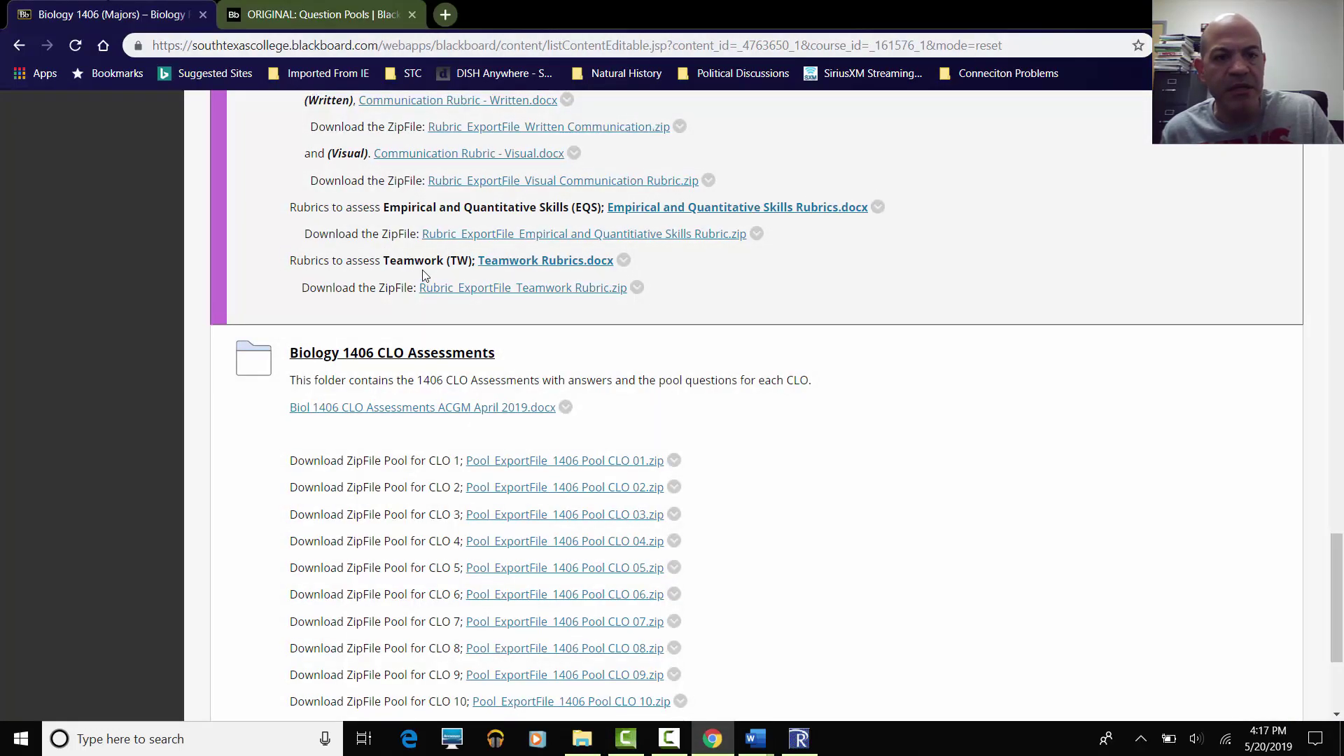
pyautogui.scroll(6, 424, 259)
pyautogui.scroll(15, 425, 240)
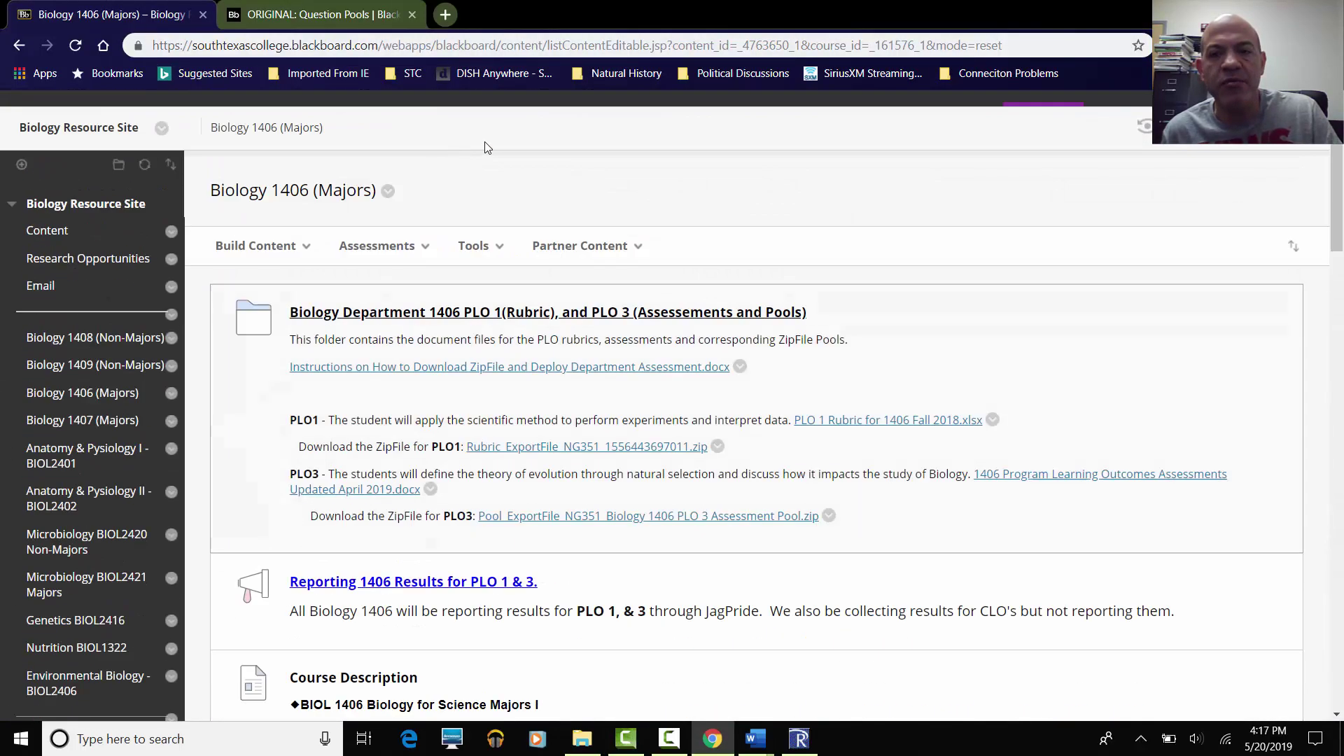
pyautogui.click(1029, 163)
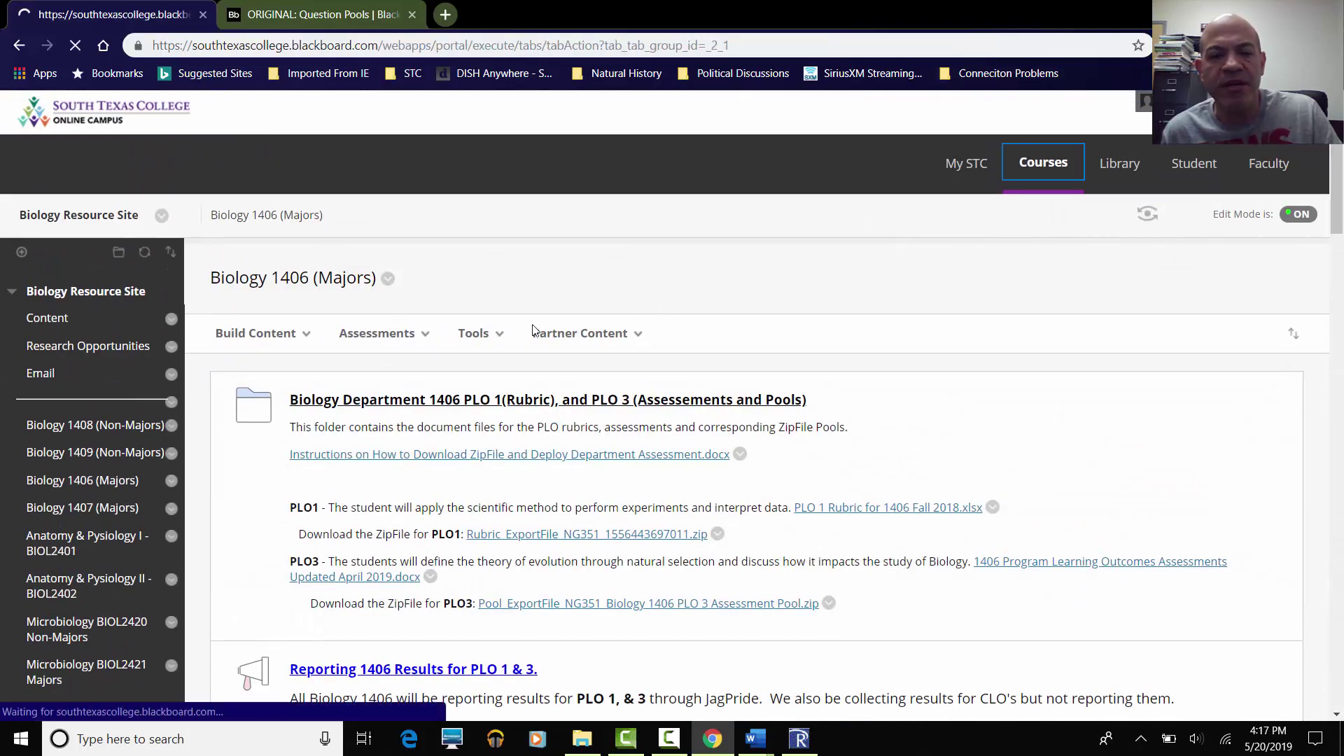
pyautogui.scroll(-10, 518, 318)
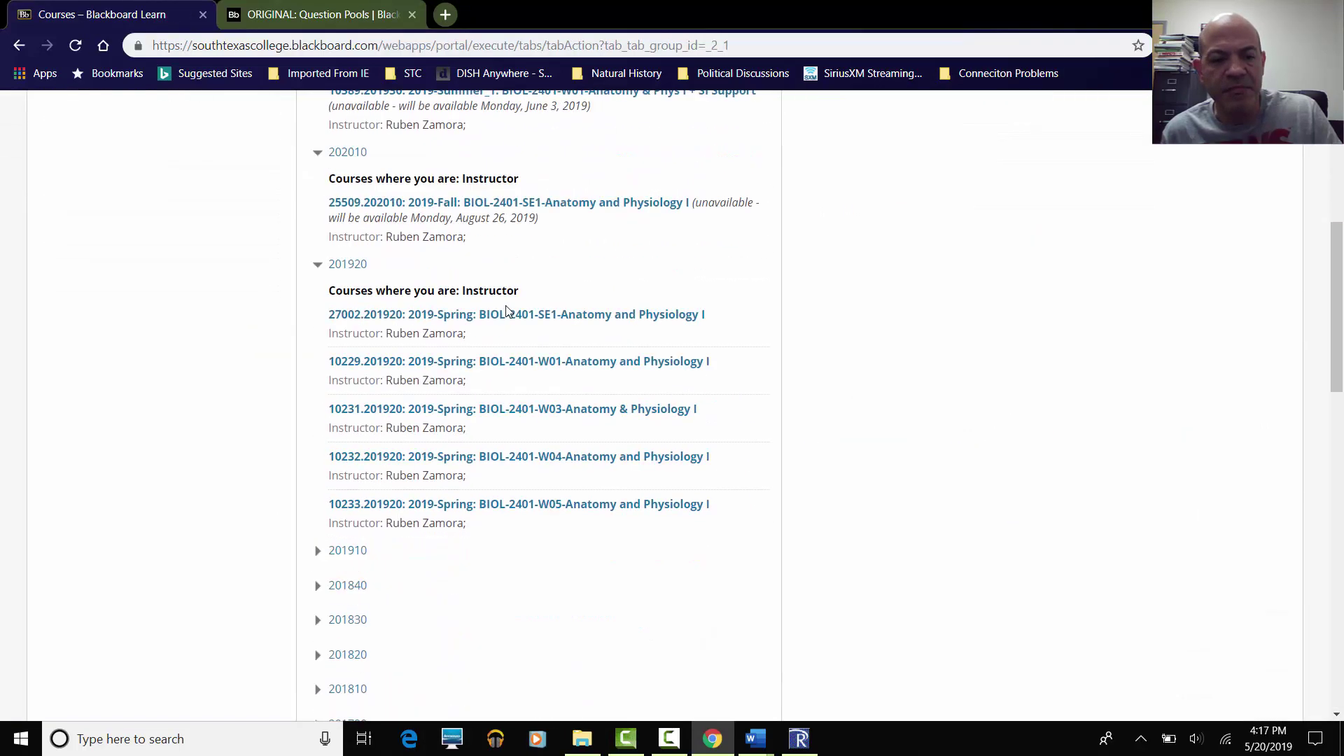
pyautogui.scroll(-5, 508, 311)
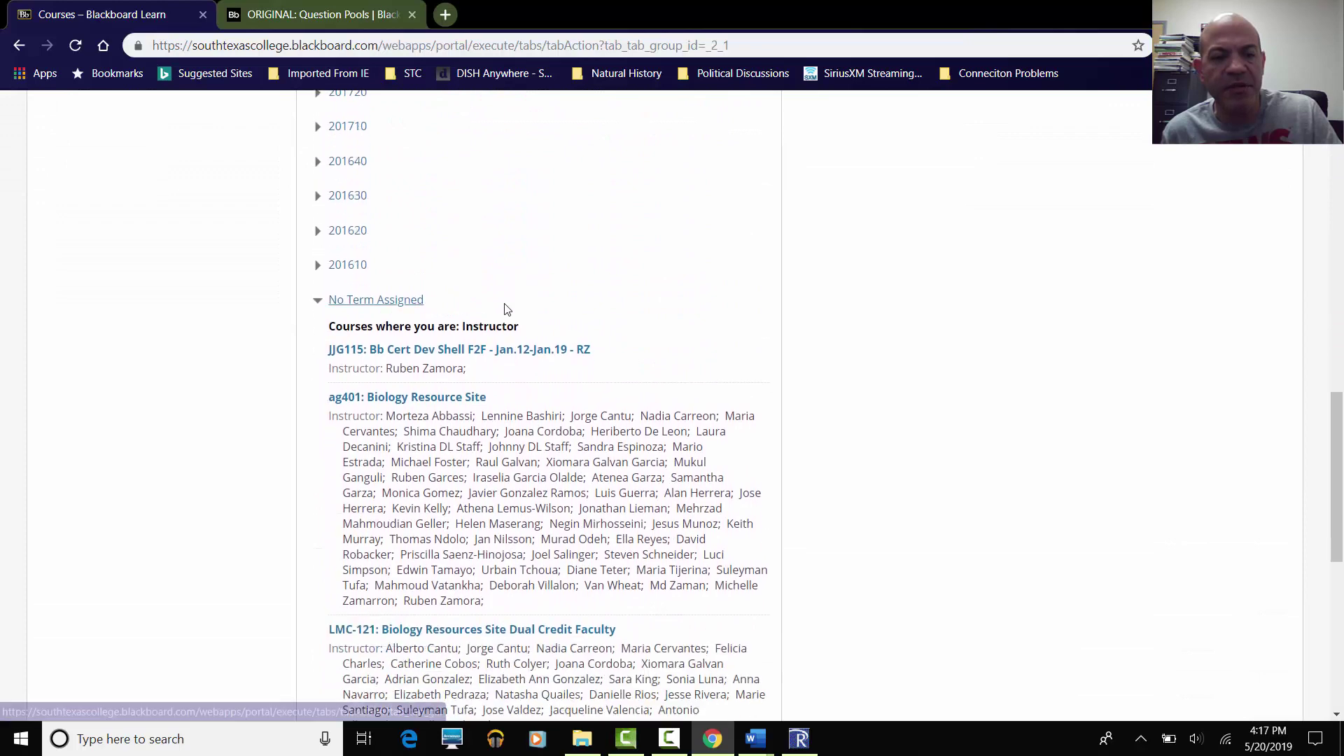
pyautogui.scroll(-8, 503, 309)
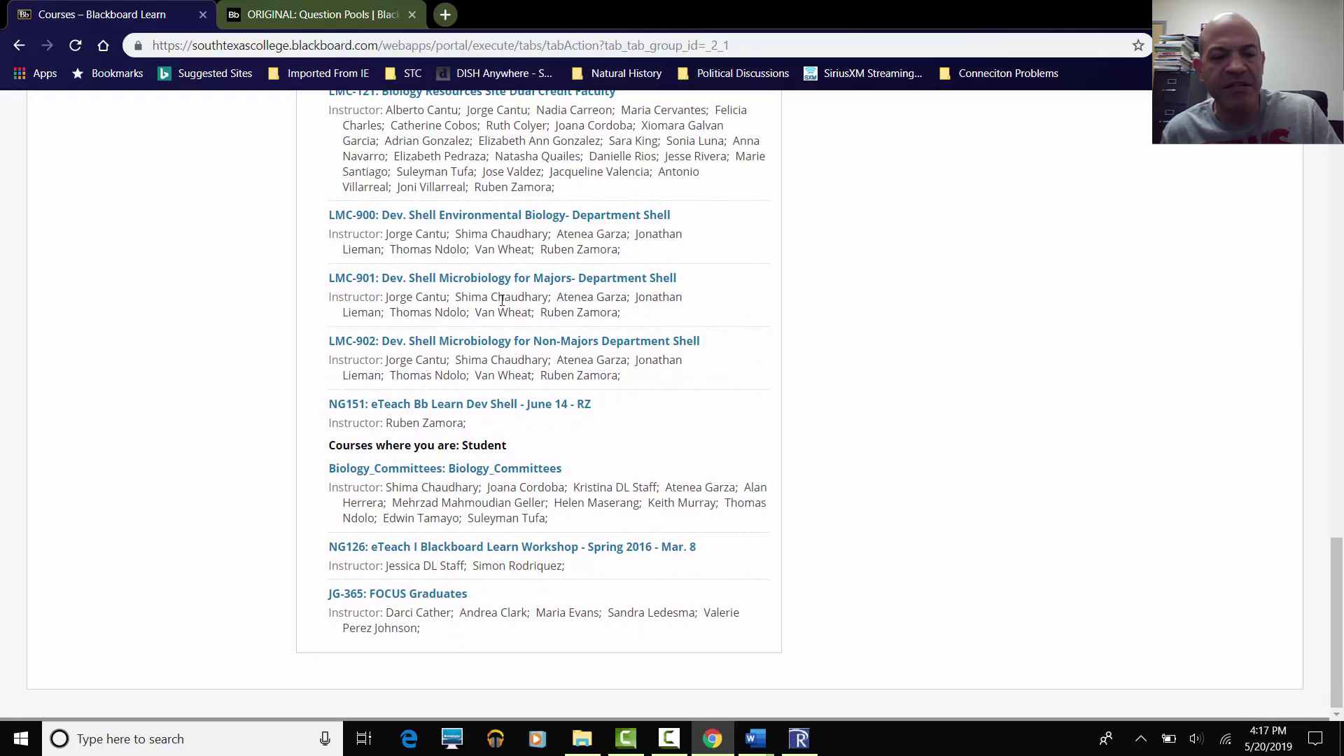
pyautogui.click(465, 407)
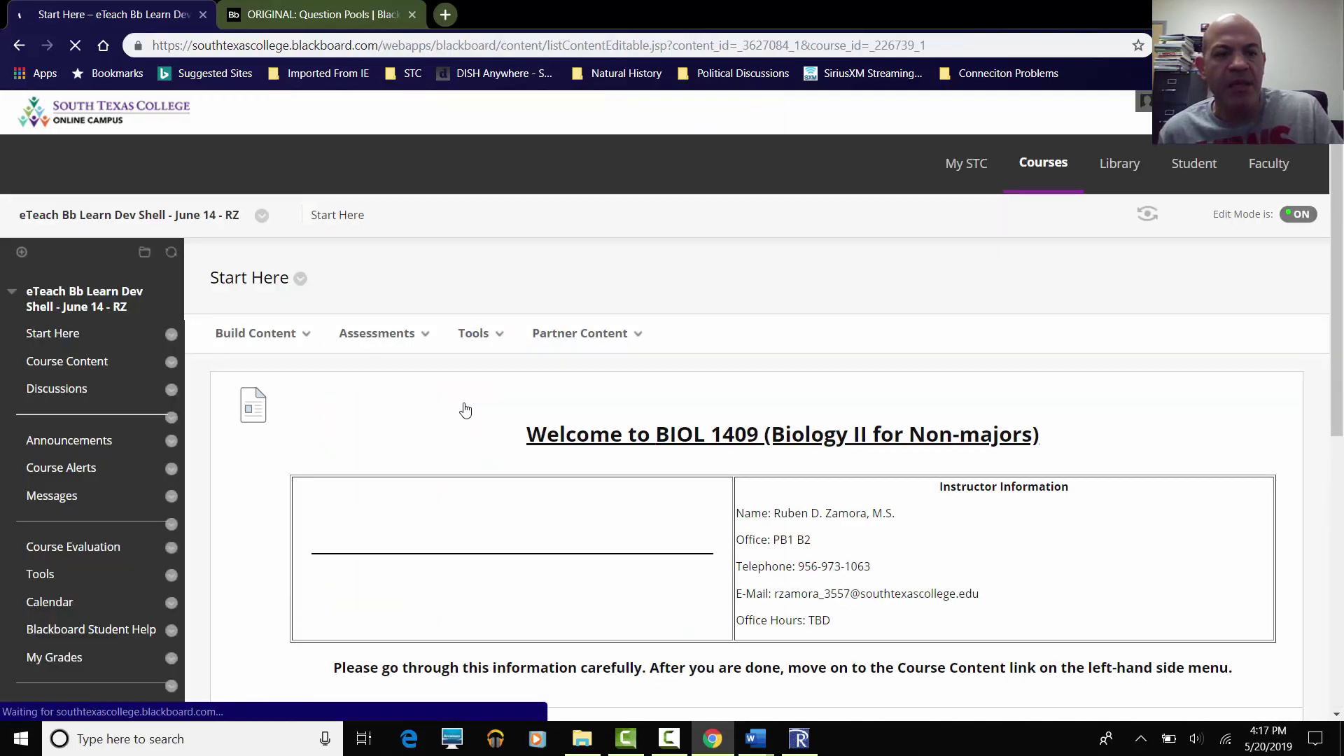
# Open the course's question pools through Tests, Surveys, and Pools in the Course Tools.
pyautogui.moveTo(432, 324)
pyautogui.scroll(-10, 162, 327)
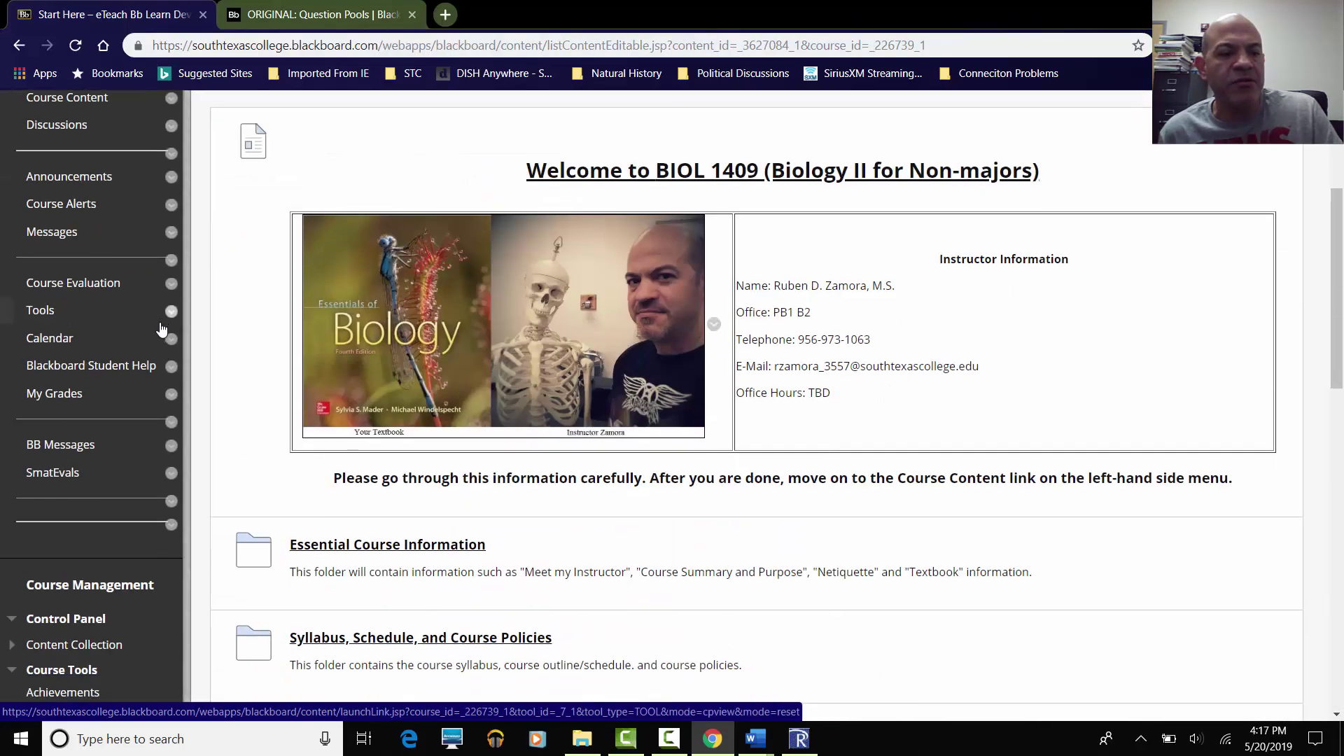
pyautogui.scroll(-2, 159, 327)
pyautogui.click(44, 233)
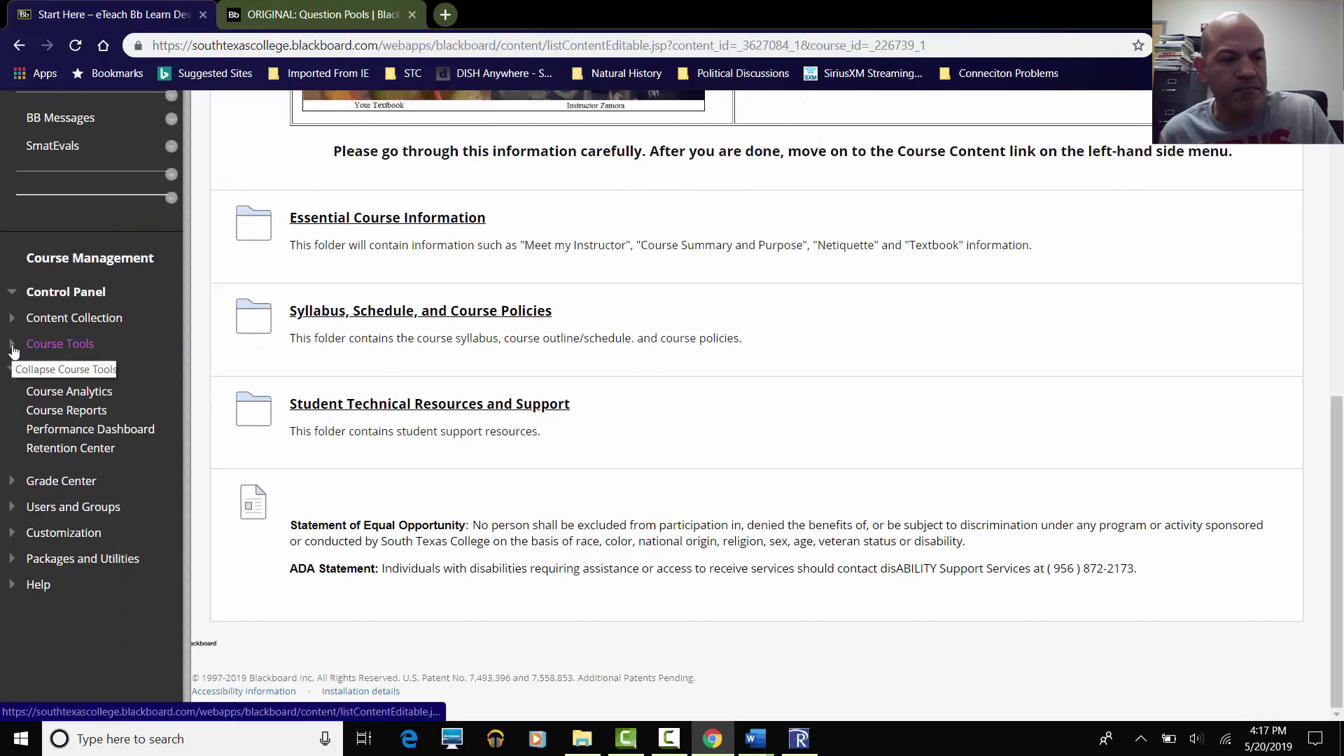
pyautogui.click(12, 351)
pyautogui.scroll(-8, 46, 389)
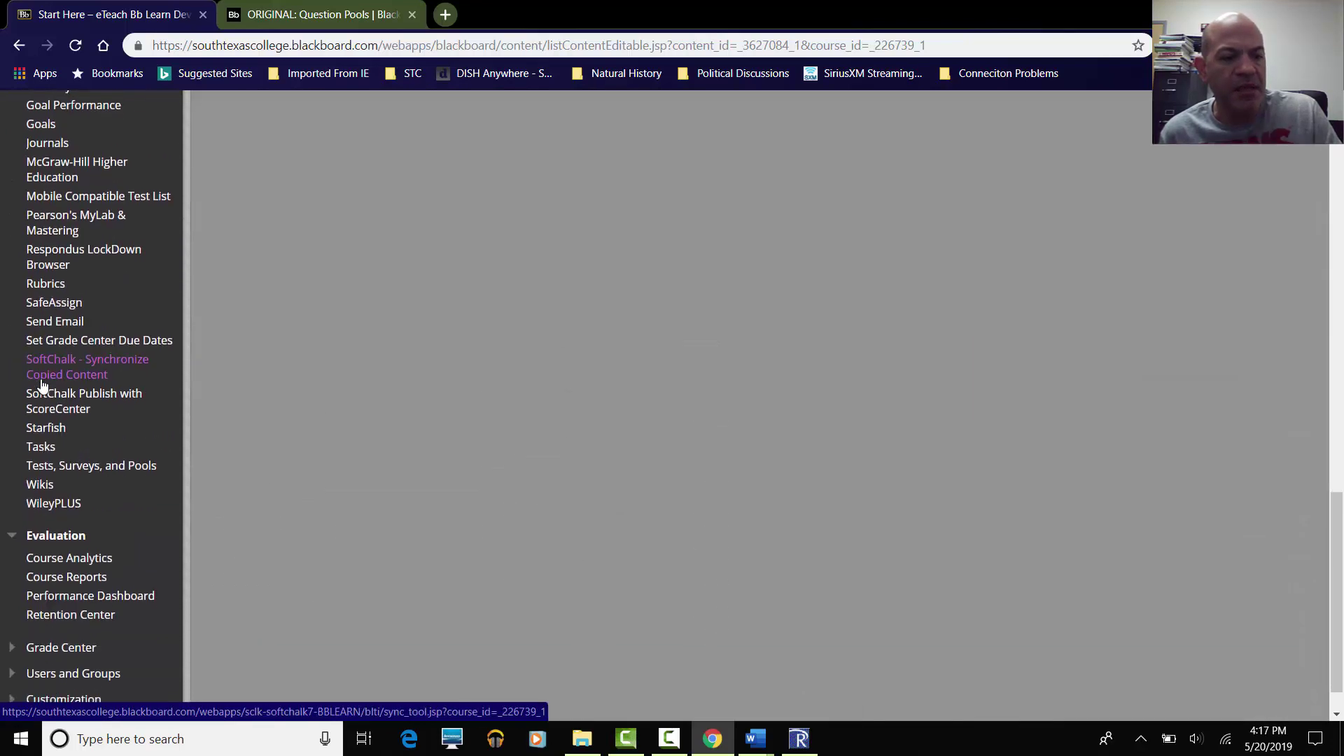
pyautogui.click(70, 419)
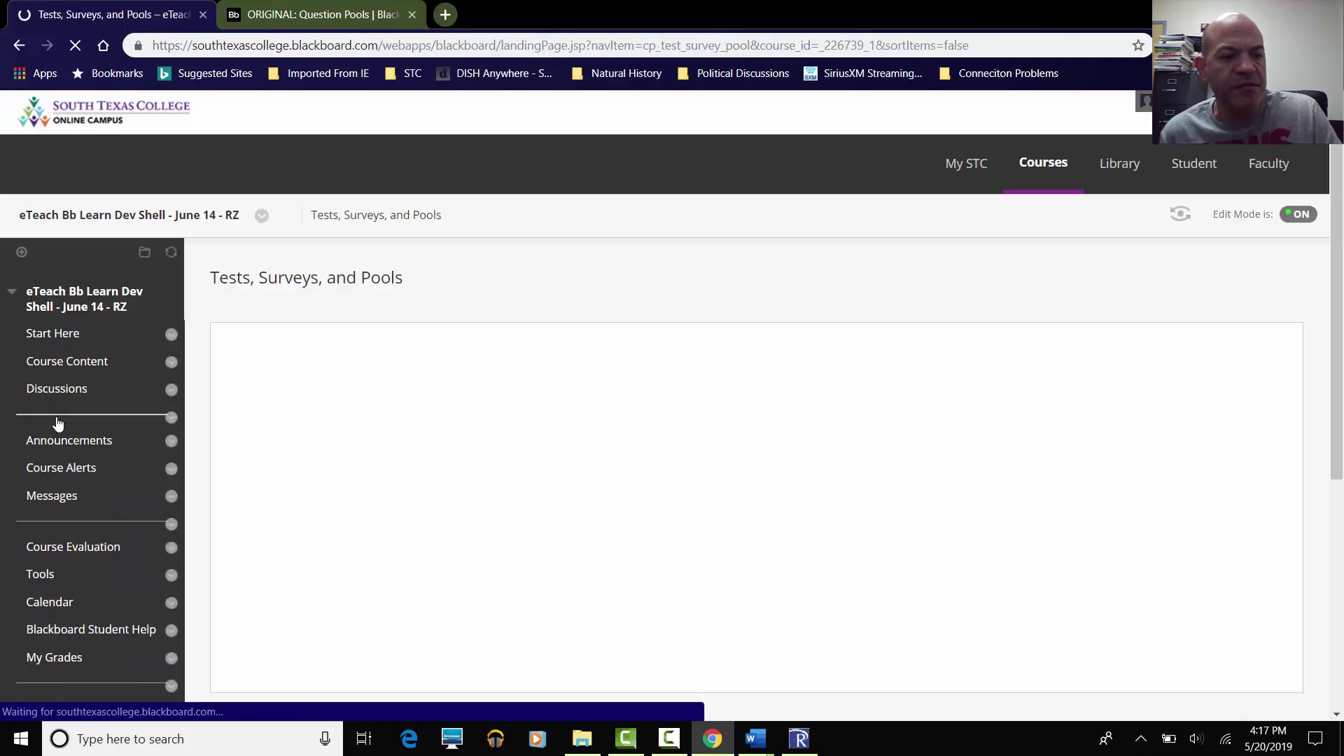
pyautogui.click(255, 523)
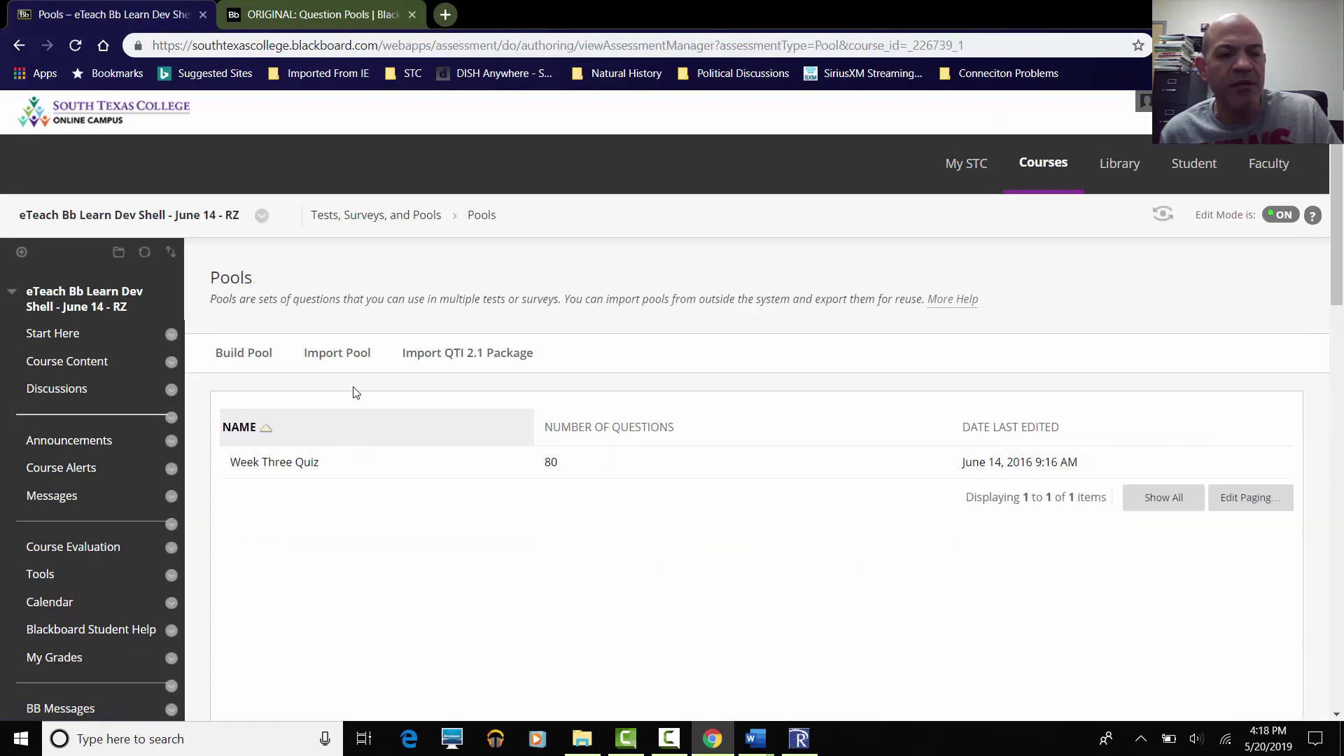
# Import "Test BIOL 1406 CLO 1 Assessment Bank.zip" from E:\Courses\General Biology\BIOL1406 as a pool and submit it.
pyautogui.click(357, 357)
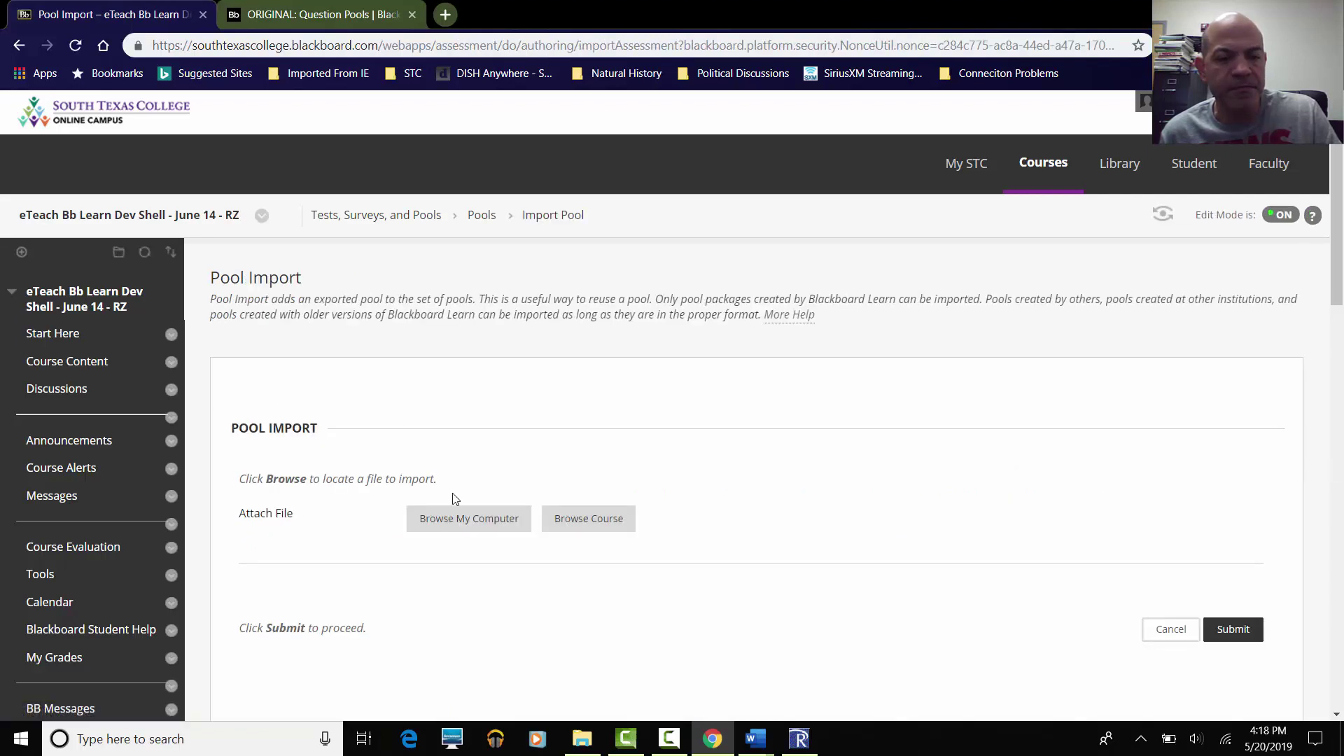
pyautogui.click(445, 518)
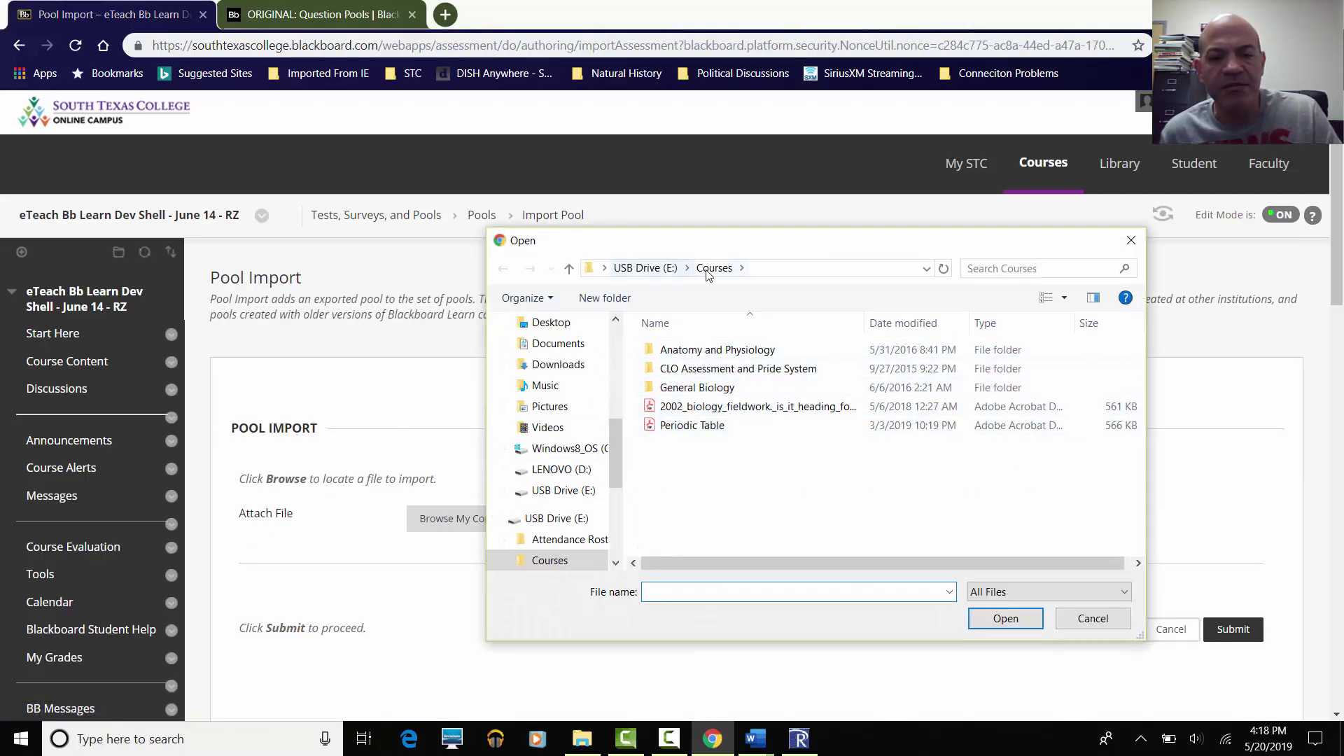
pyautogui.doubleClick(676, 389)
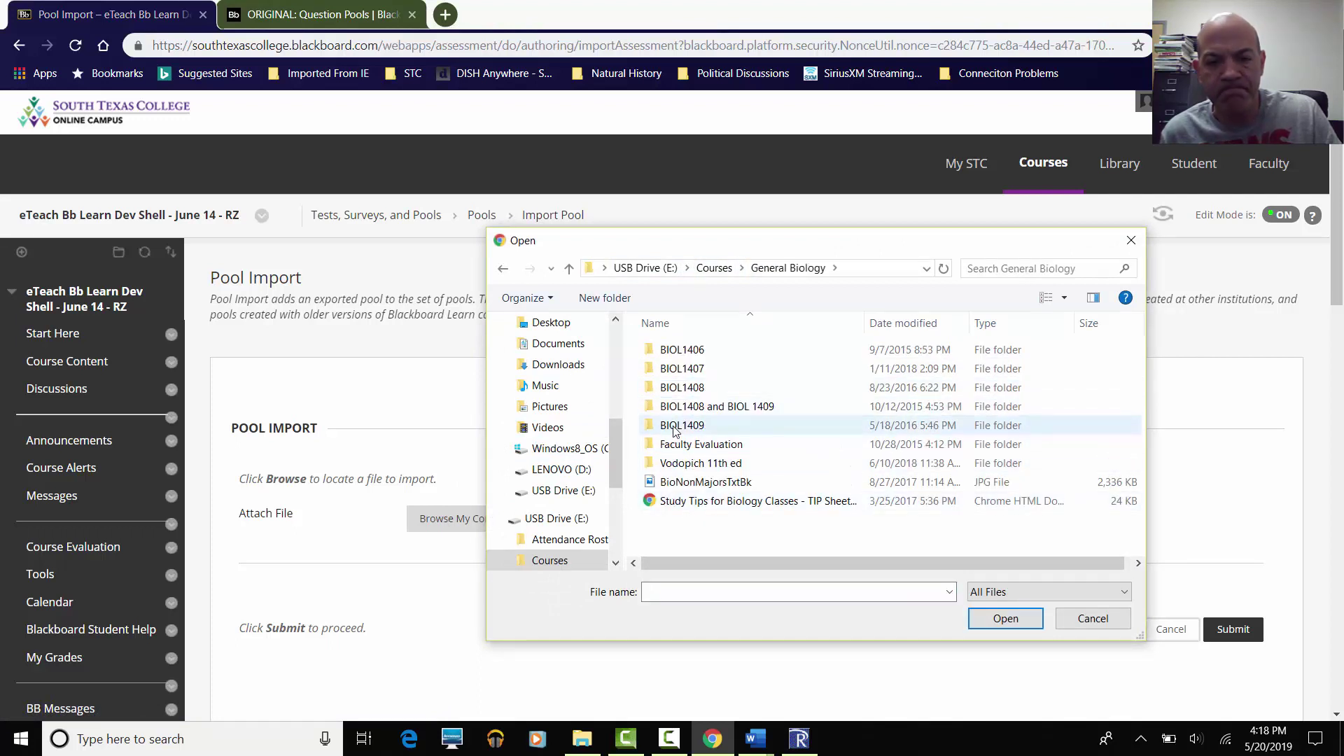
pyautogui.doubleClick(684, 360)
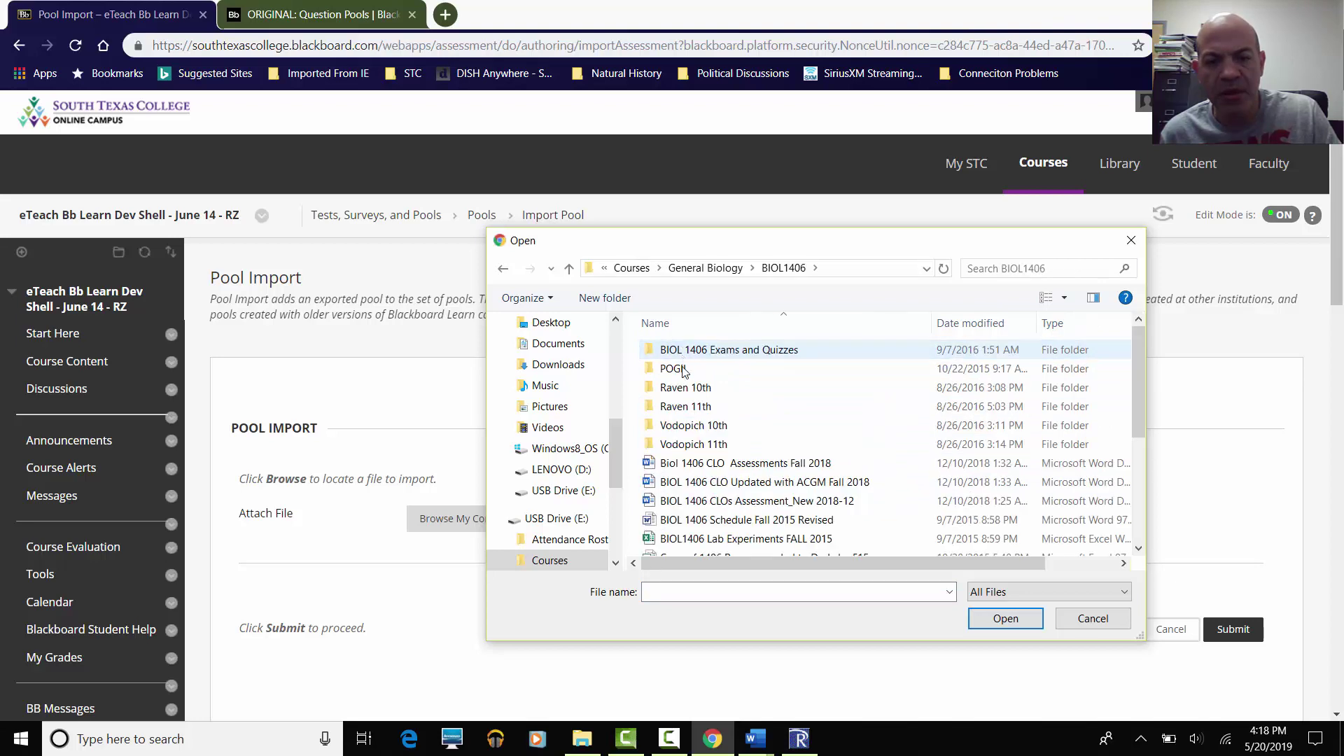
pyautogui.scroll(-3, 691, 469)
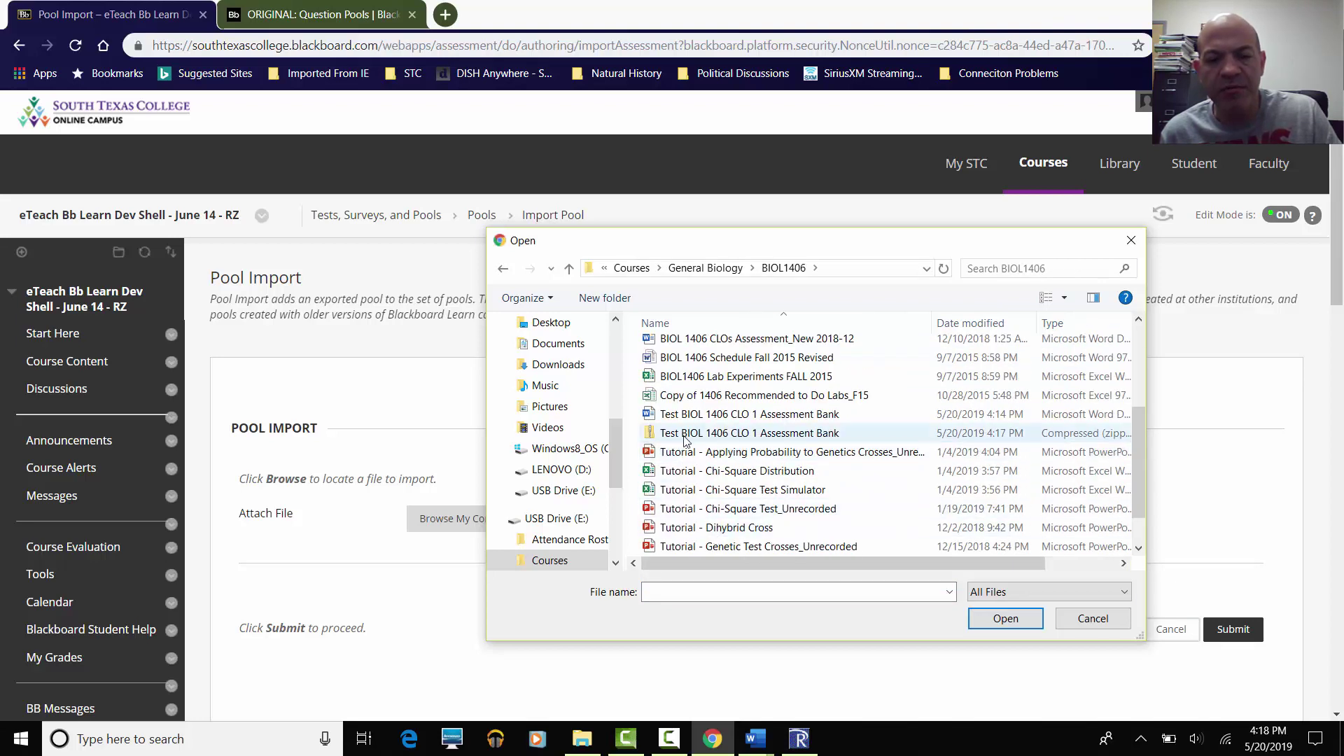
pyautogui.doubleClick(756, 434)
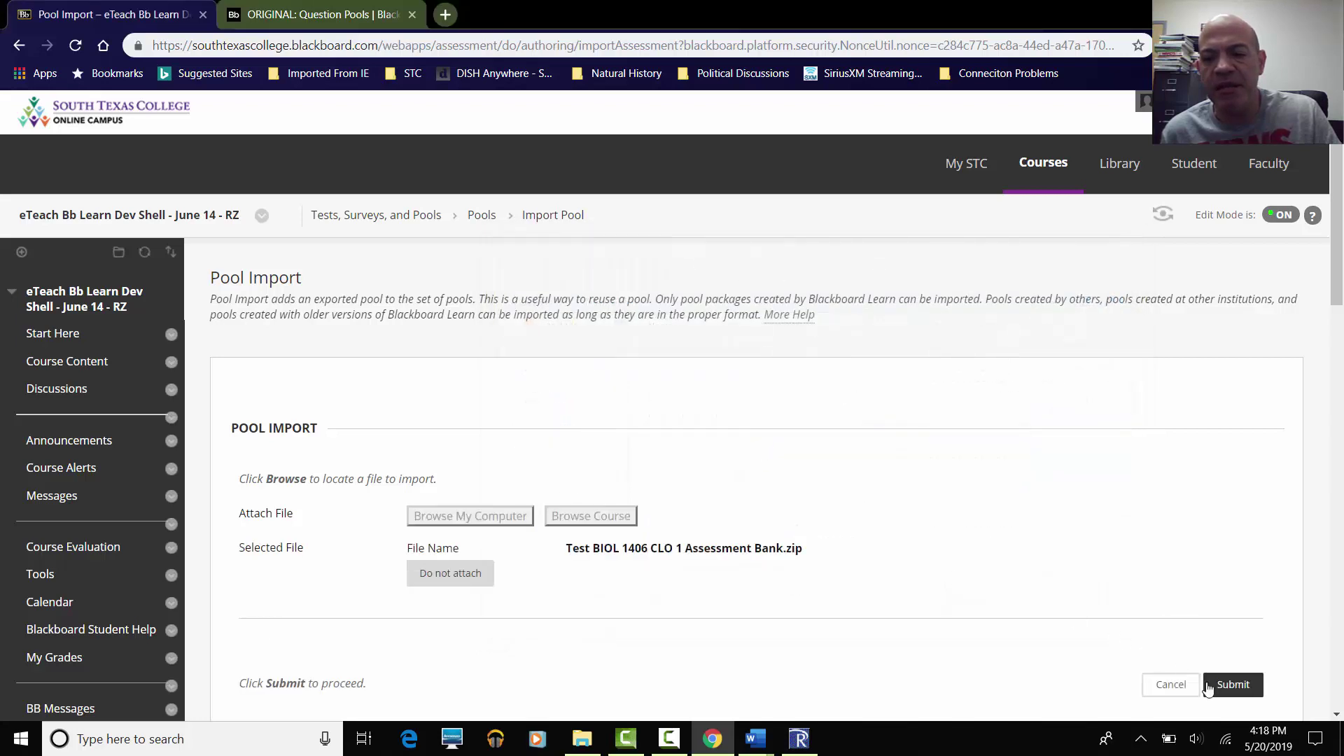
pyautogui.click(1207, 689)
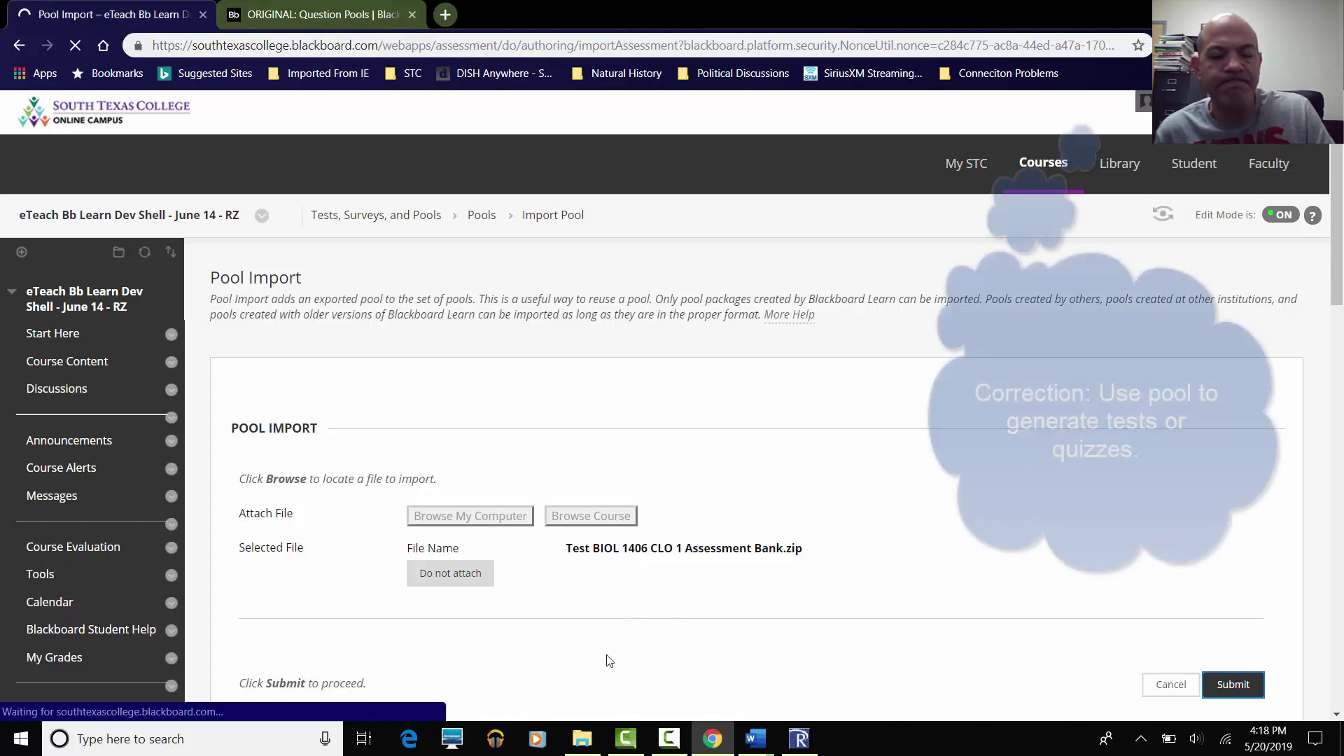
pyautogui.moveTo(698, 743)
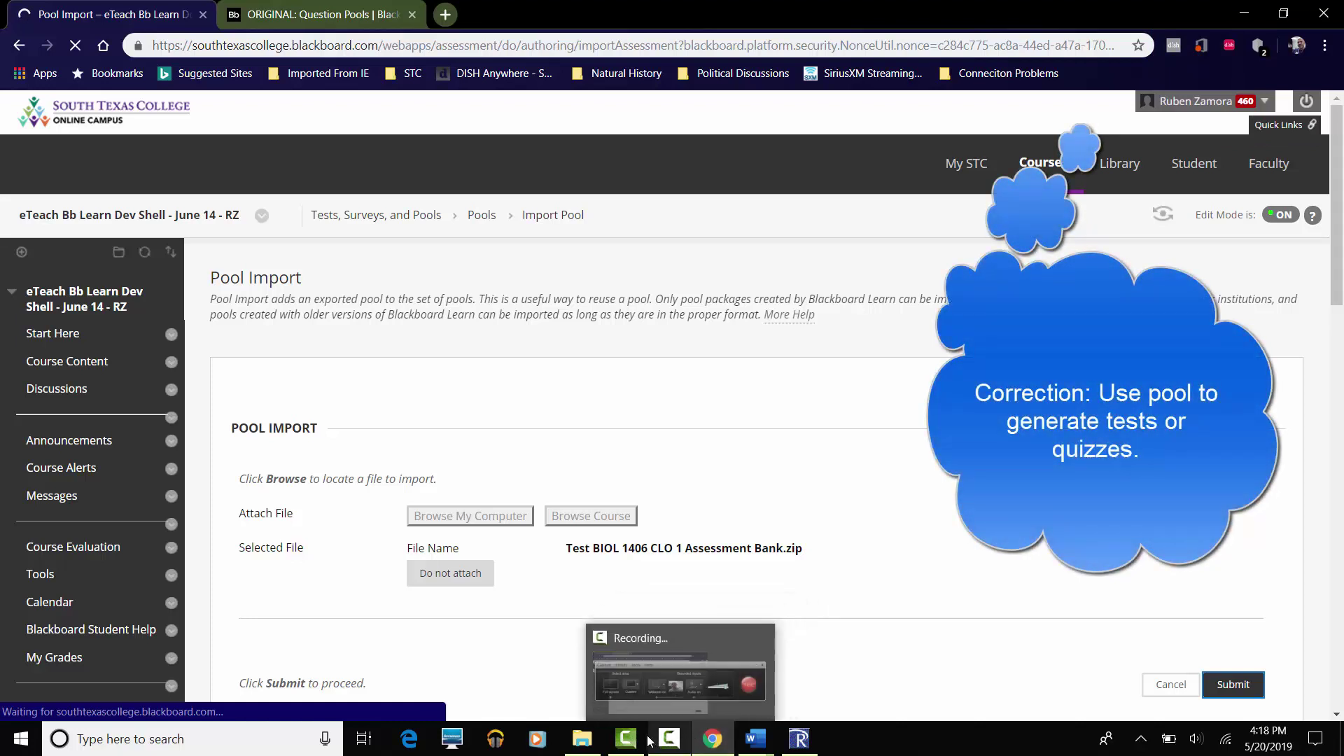
pyautogui.moveTo(630, 742)
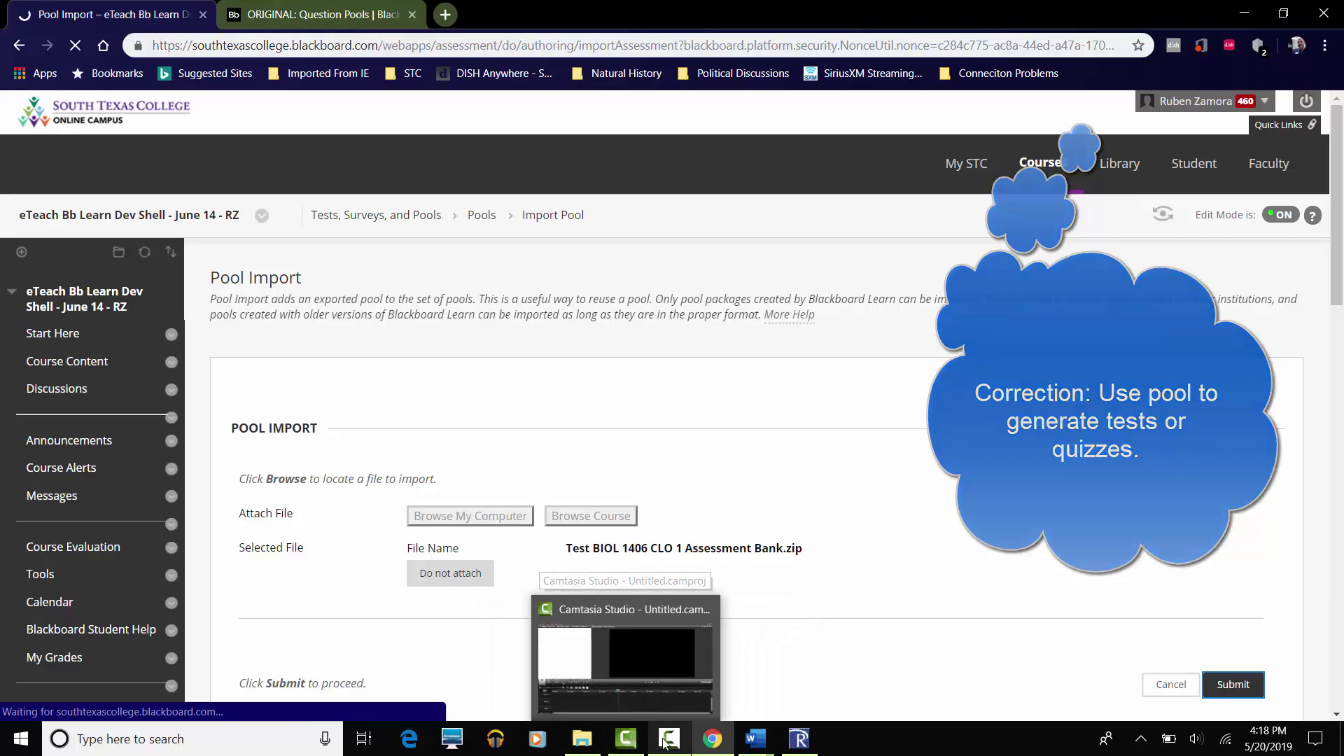